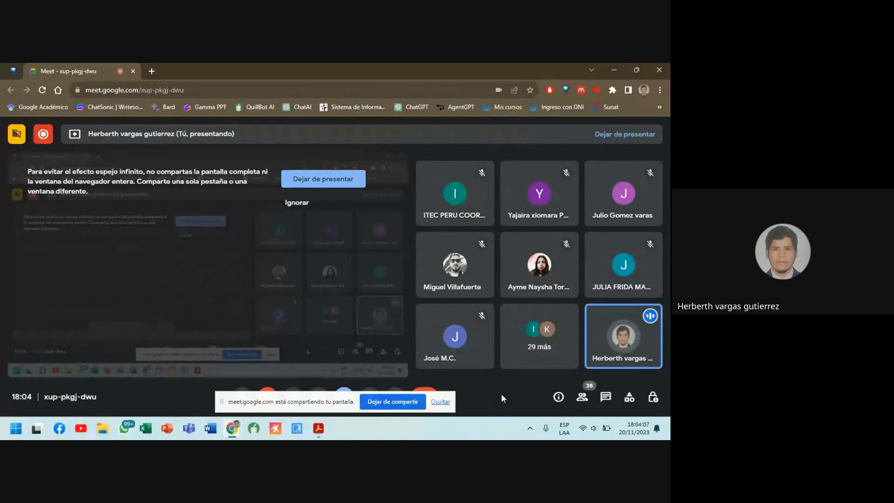
Show the meeting's chat messages and switch to the TEMA 6 document in Adobe Acrobat, clearing the notification and sharing bar.
click(605, 397)
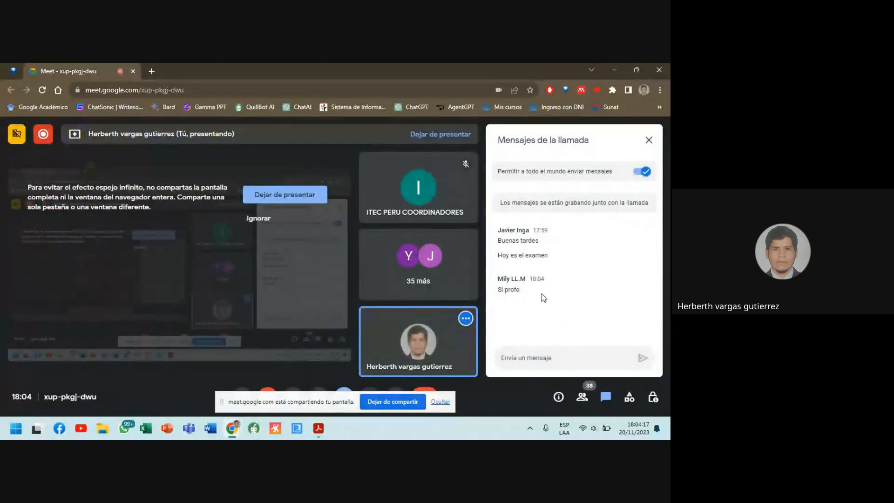
click(614, 71)
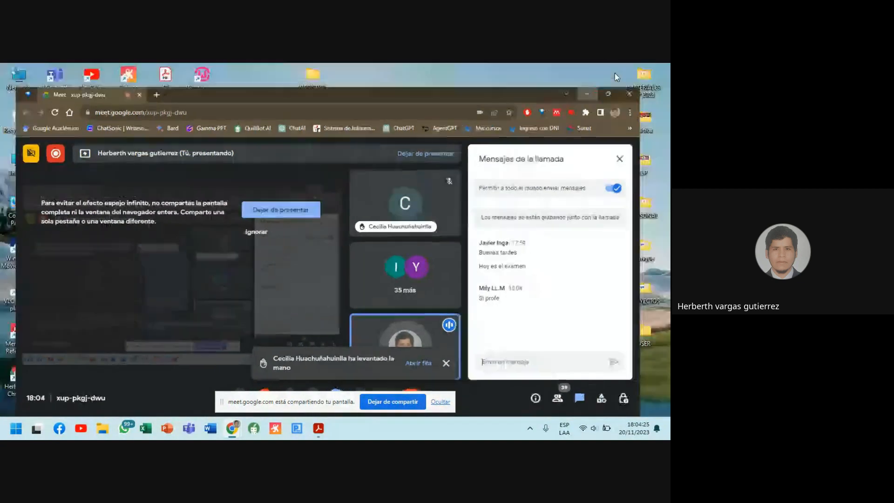
mouse_move(320, 429)
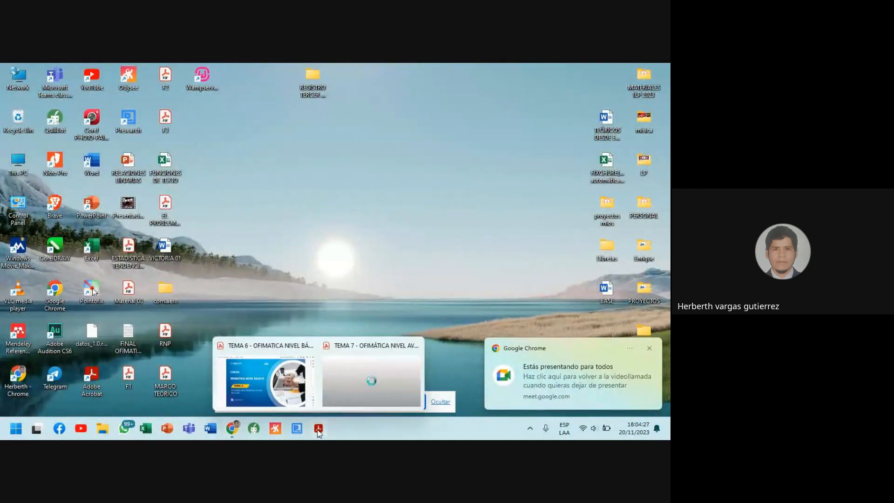
click(273, 389)
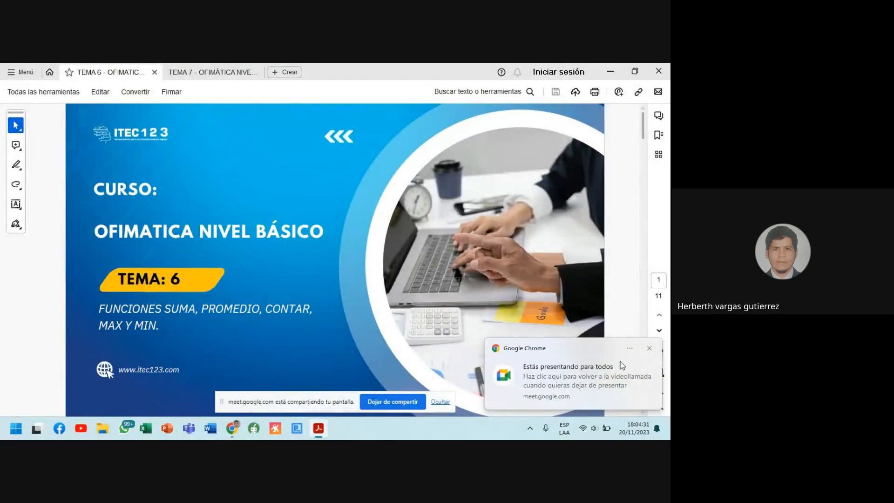
click(650, 349)
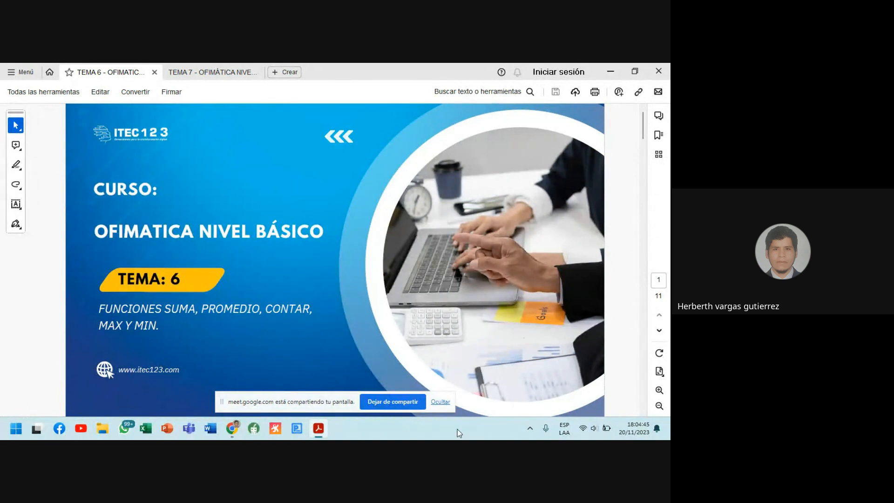
click(441, 402)
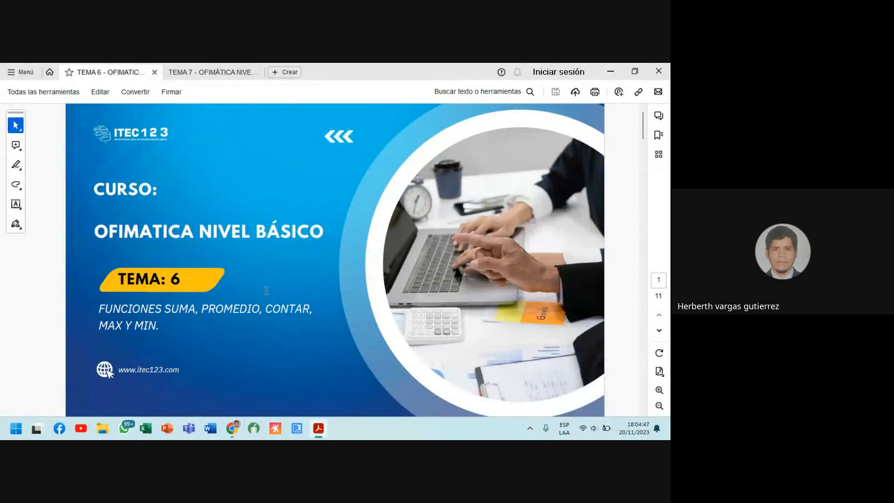
Switch to Excel in a maximized window and create a new blank workbook.
click(146, 430)
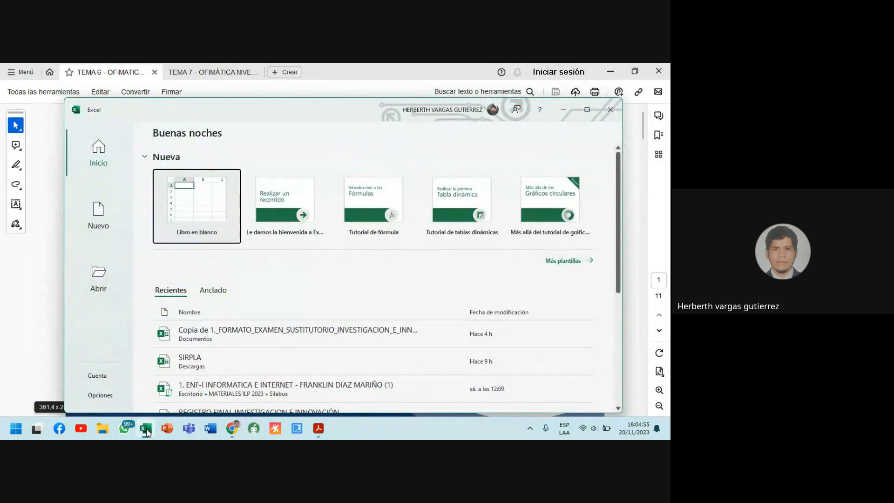
click(587, 109)
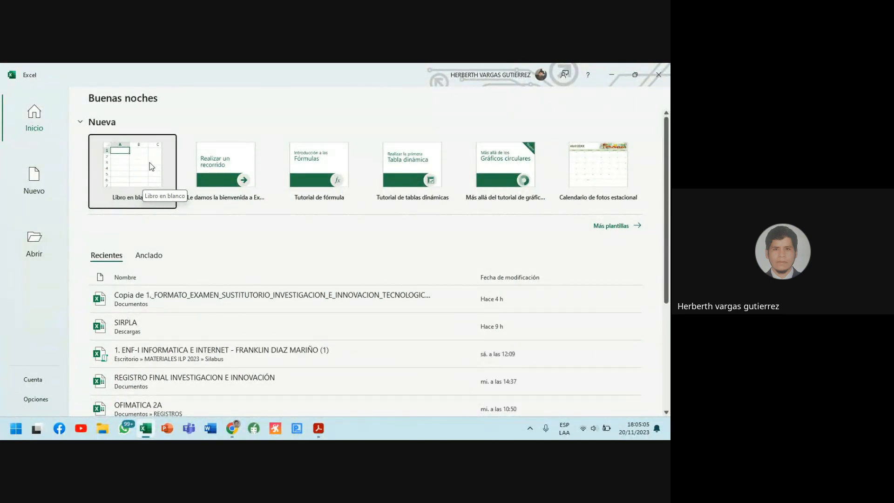
click(134, 169)
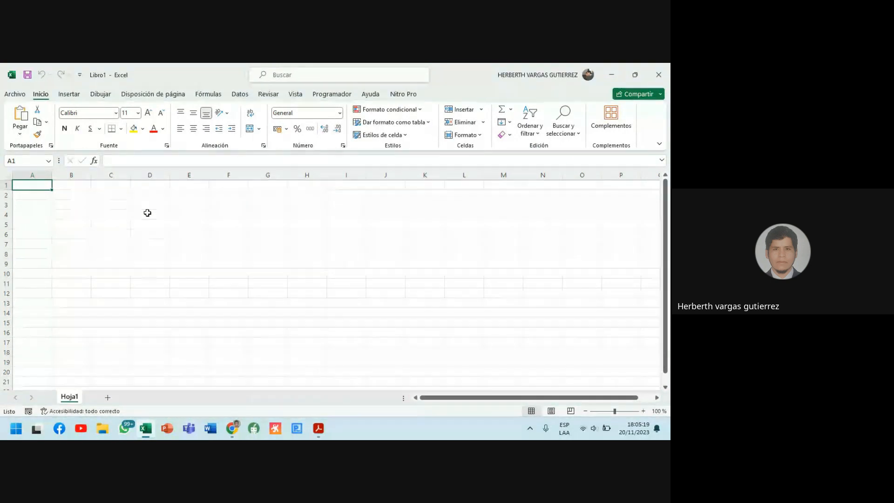
Set the worksheet's zoom level to 170%.
click(645, 411)
click(645, 411)
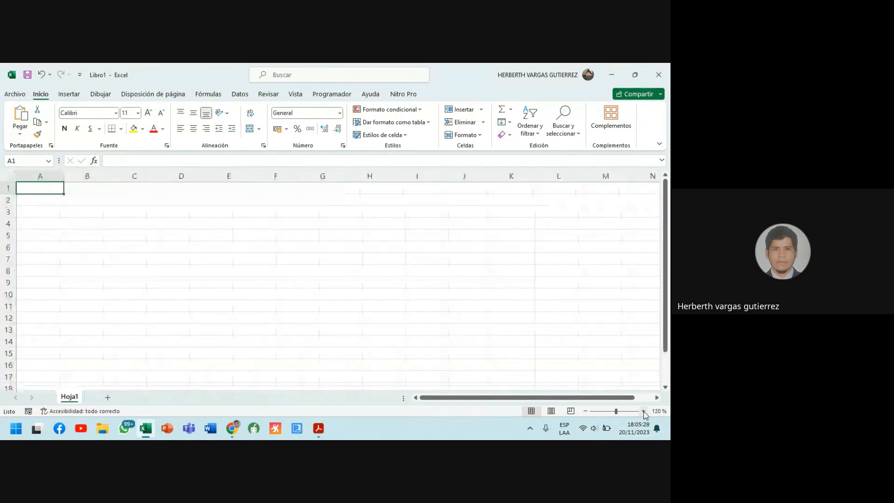
click(644, 412)
click(645, 412)
click(645, 412)
click(644, 412)
click(644, 412)
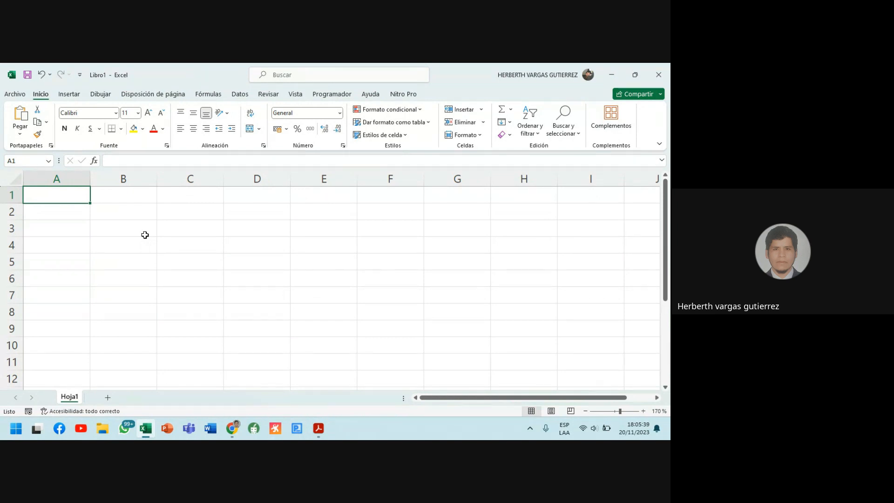
Enter 12 in cell B3 and 1 in cell B4.
click(126, 216)
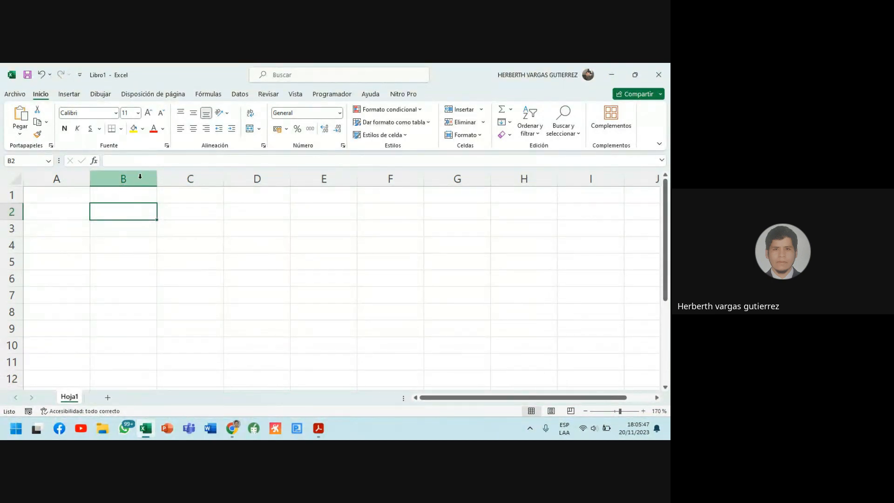
click(149, 228)
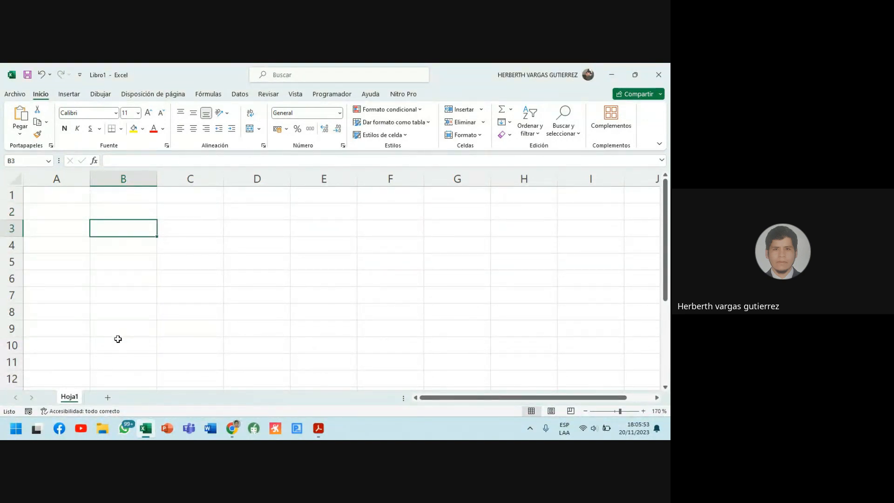
text(12)
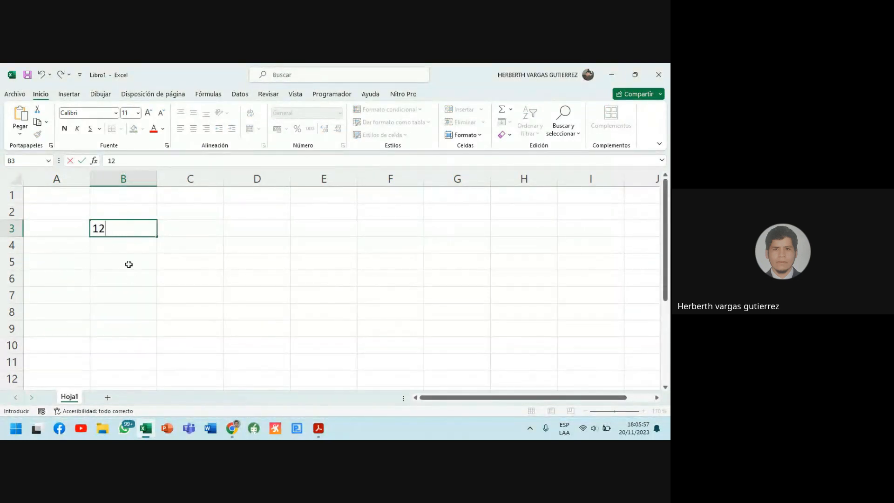
click(138, 244)
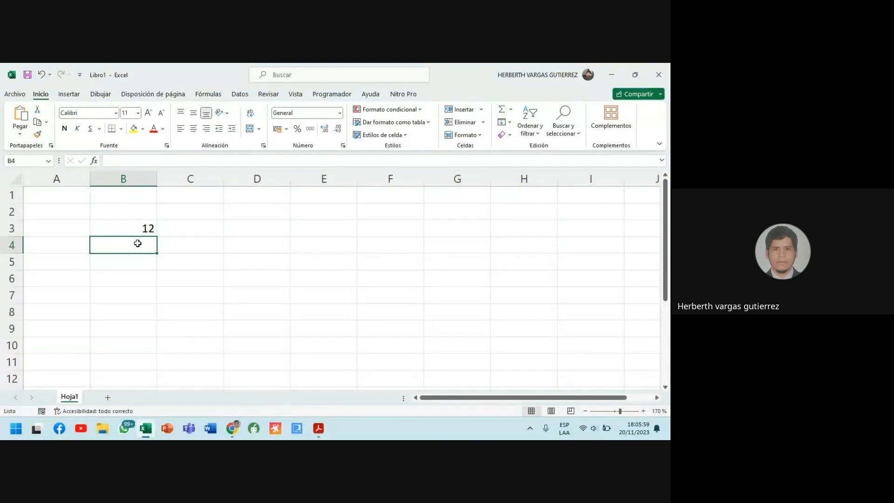
text(1)
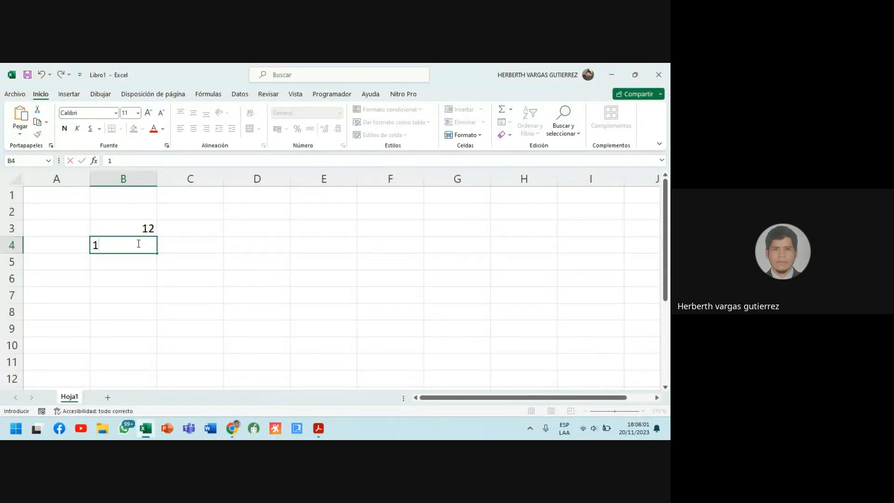
click(235, 291)
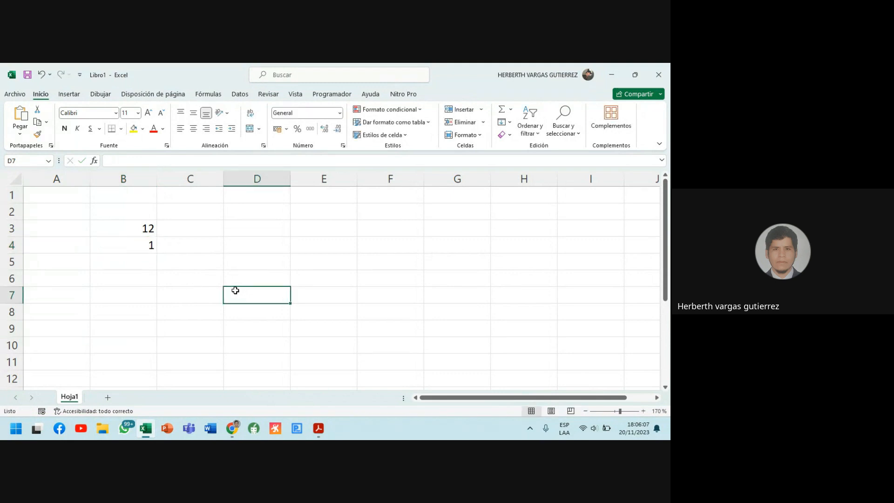
Enter 5 in cell C3, beside the first value of column B.
click(202, 225)
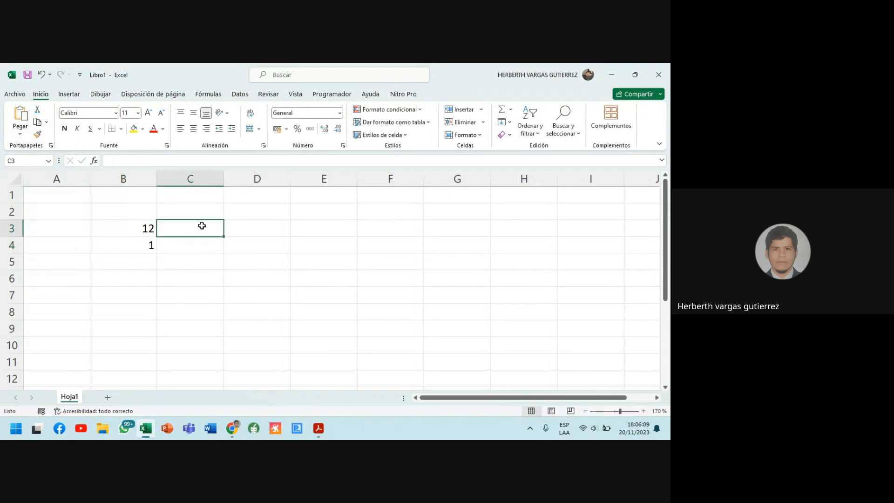
text(1)
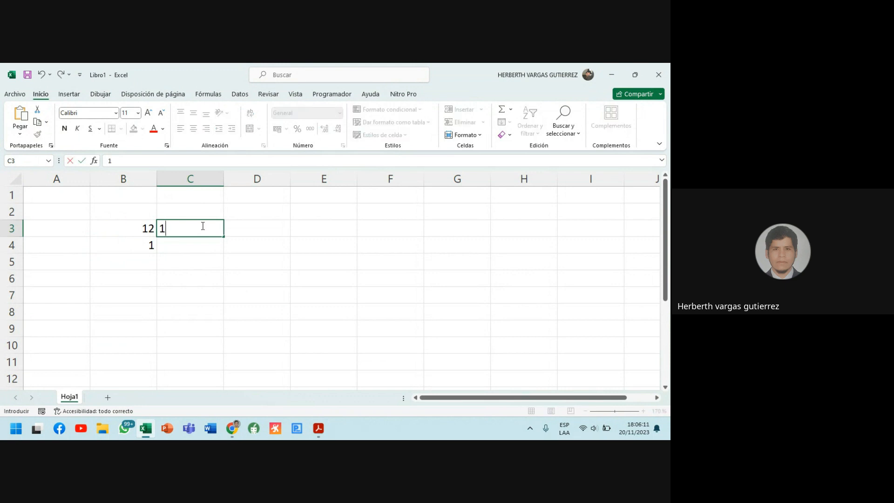
click(244, 306)
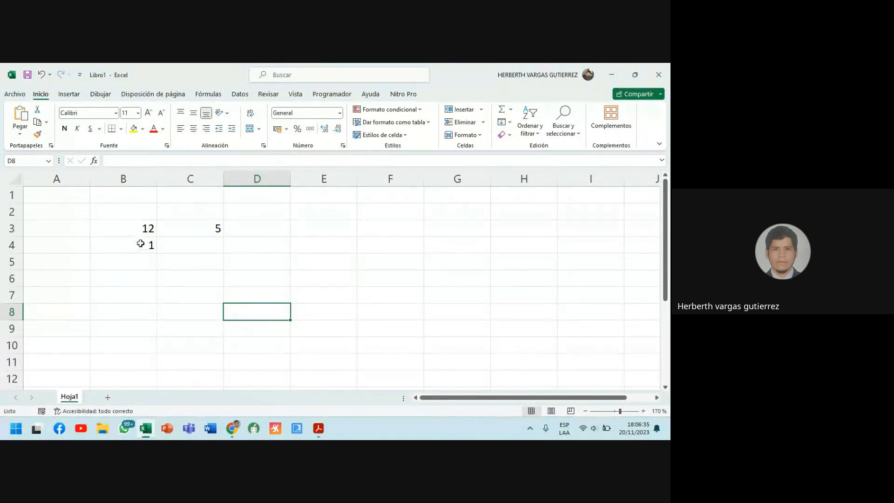
Highlight the whole of column B and add the value 4 in cell B5.
click(126, 172)
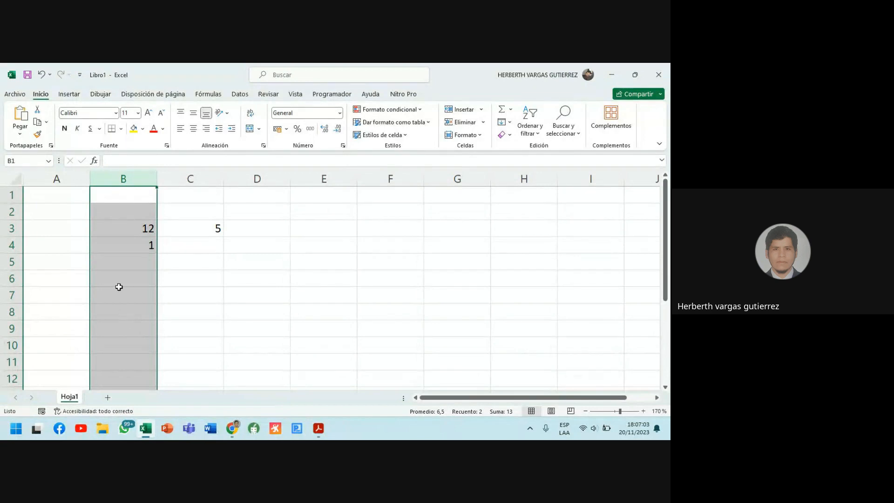
click(124, 263)
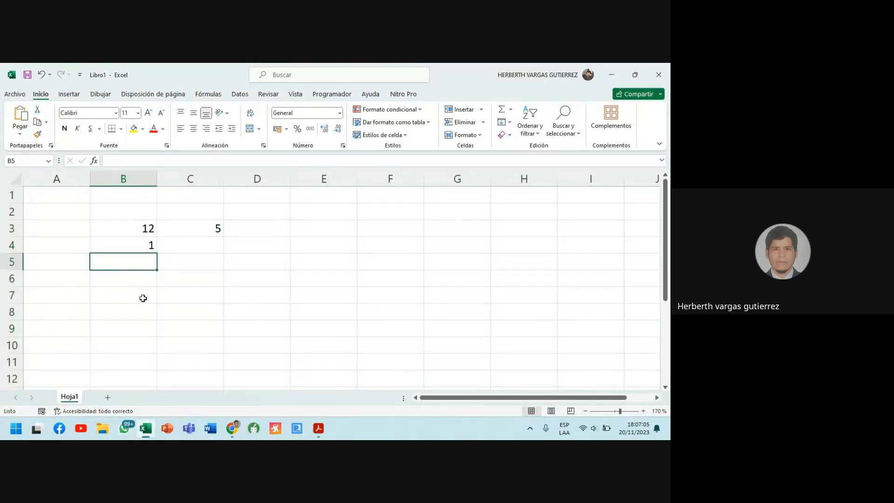
text(4)
click(198, 325)
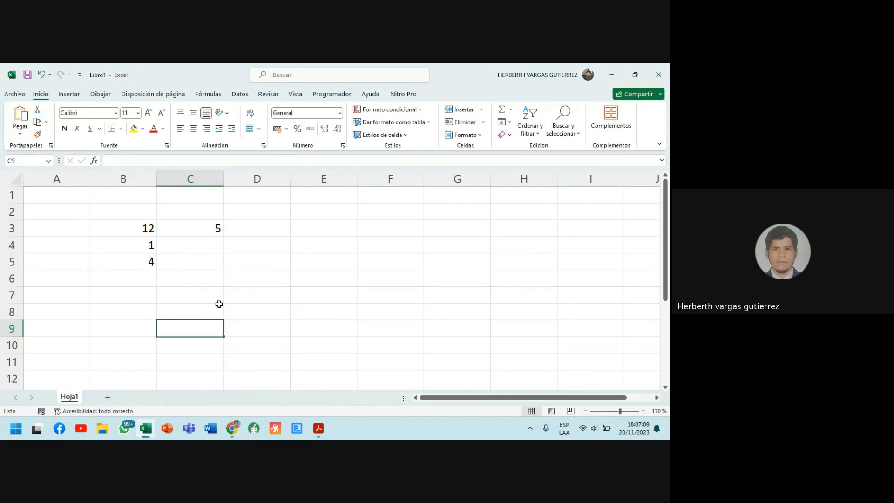
Highlight column B and row 3 in turn, and extend row 3 with 5 in D3 and 7 in E3.
click(129, 178)
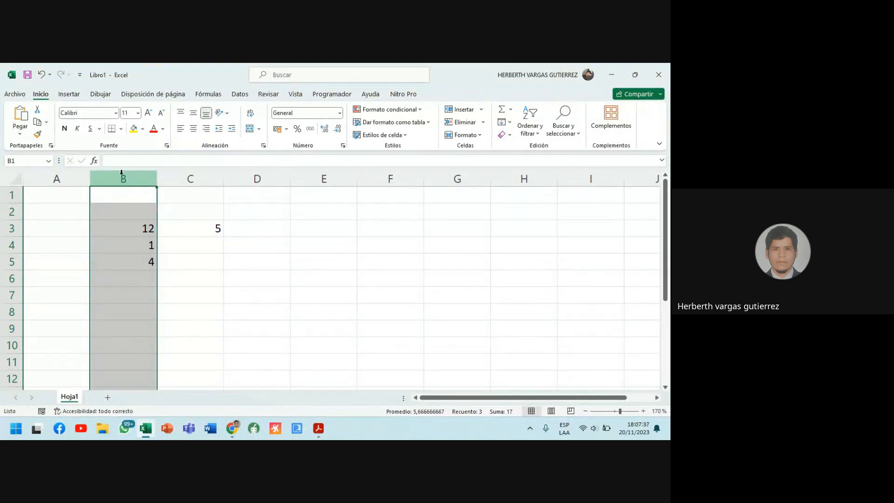
click(11, 228)
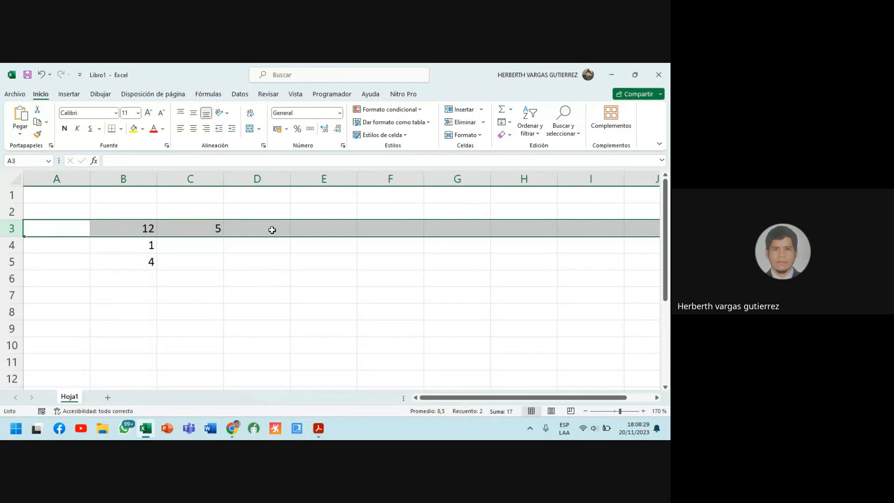
click(272, 230)
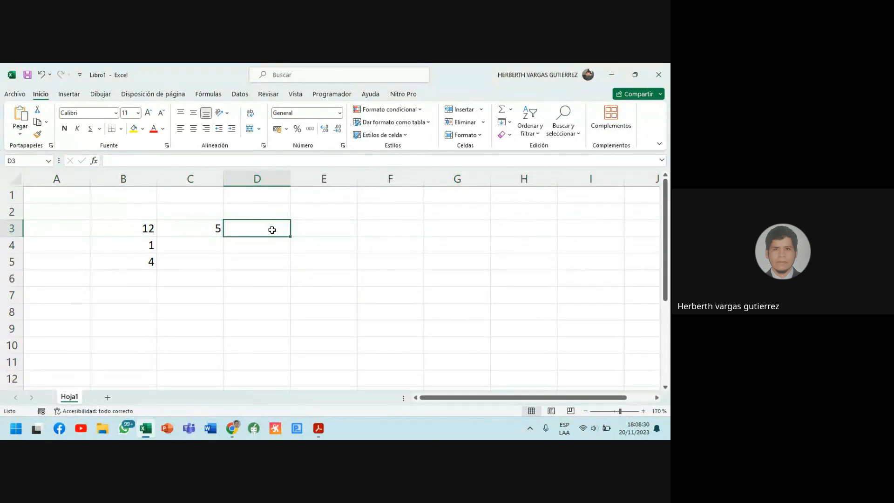
text(5)
click(326, 226)
text(7)
click(305, 283)
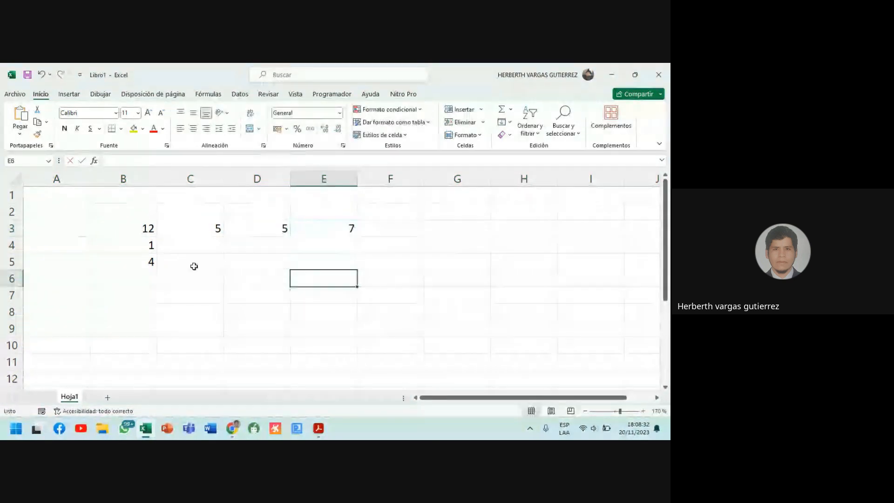
Highlight row 3 and fill in column C with 5 in cell C4 and 2 in cell C5.
click(11, 228)
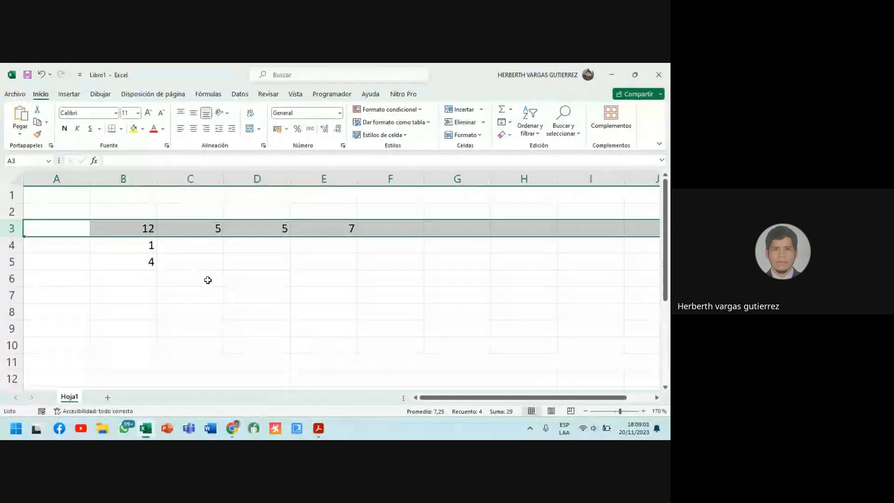
click(189, 247)
double_click(189, 248)
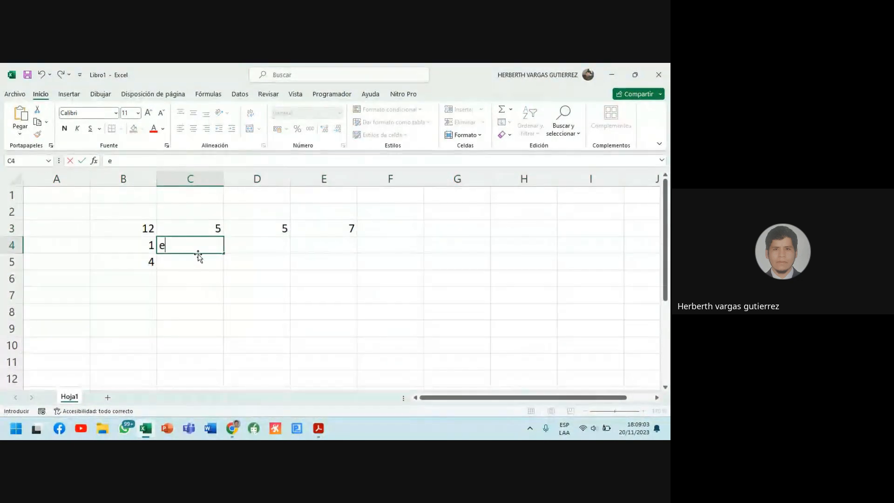
text(5)
key(Return)
text(2)
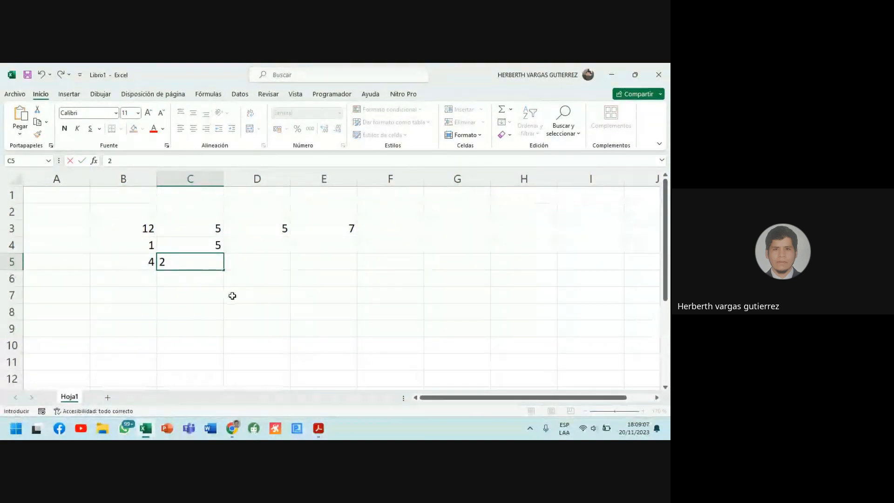
click(233, 297)
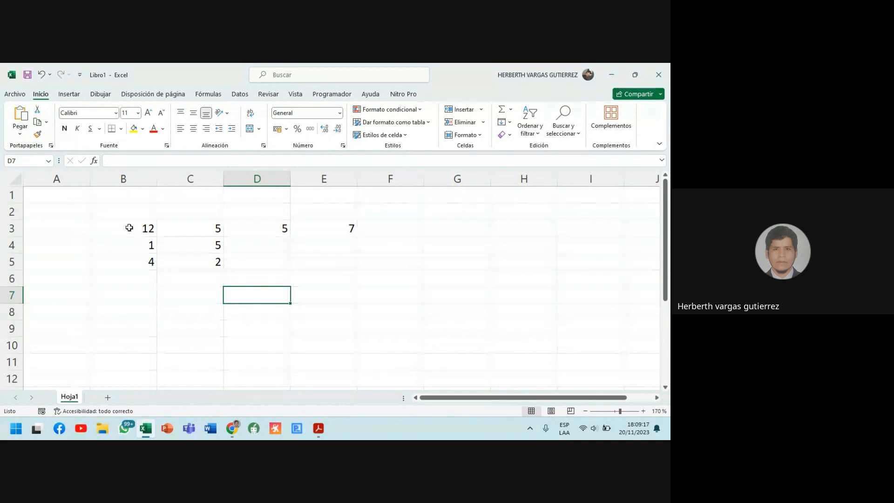
Select the ranges B3:C3 and B3:C5, and columns B and C in turn, to examine their average, count and sum.
drag(128, 228, 184, 233)
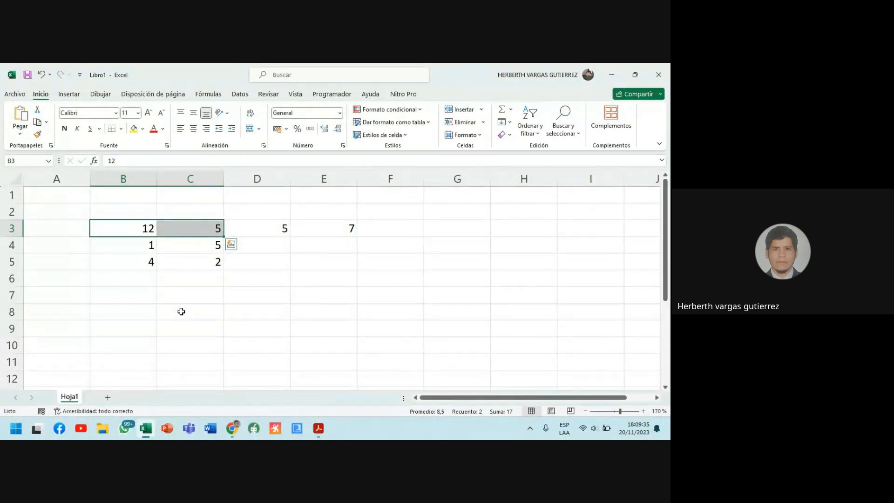
drag(135, 226, 209, 261)
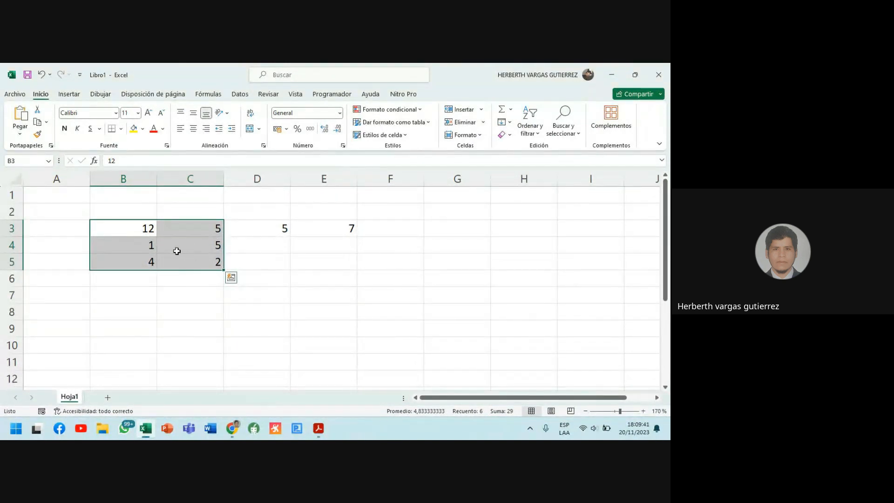
drag(135, 227, 192, 259)
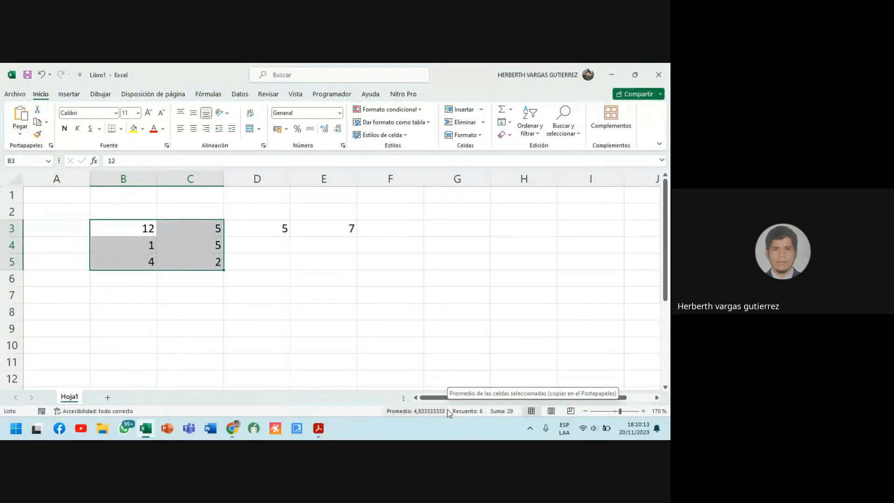
click(135, 174)
click(176, 176)
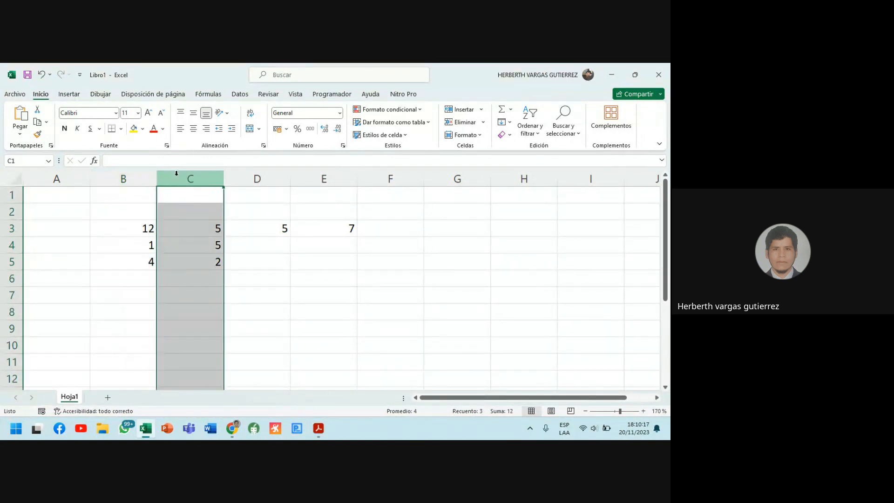
Highlight rows 3, 4 and 5 in turn, and select the range B3:C4 to contrast rows with a range.
click(9, 246)
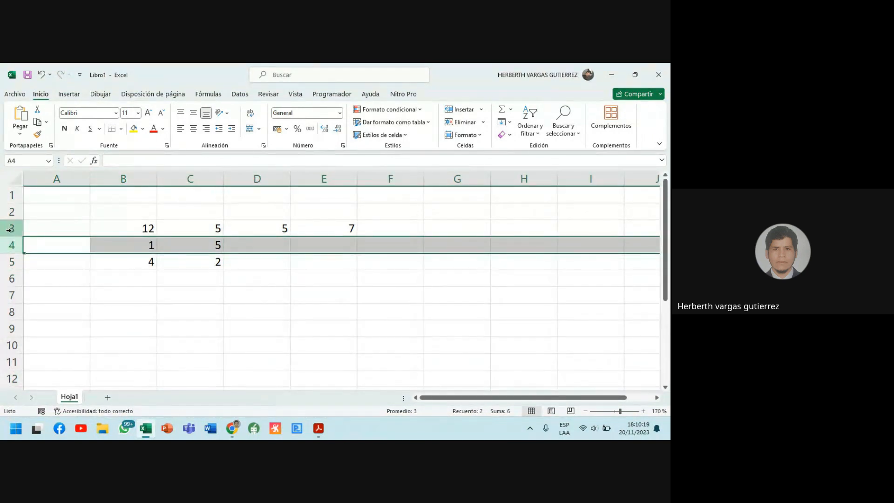
click(8, 228)
click(12, 262)
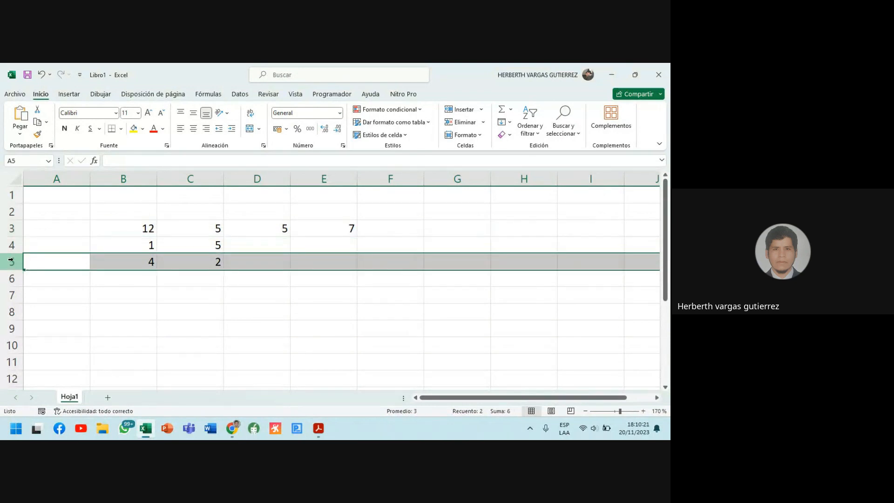
click(10, 244)
click(251, 282)
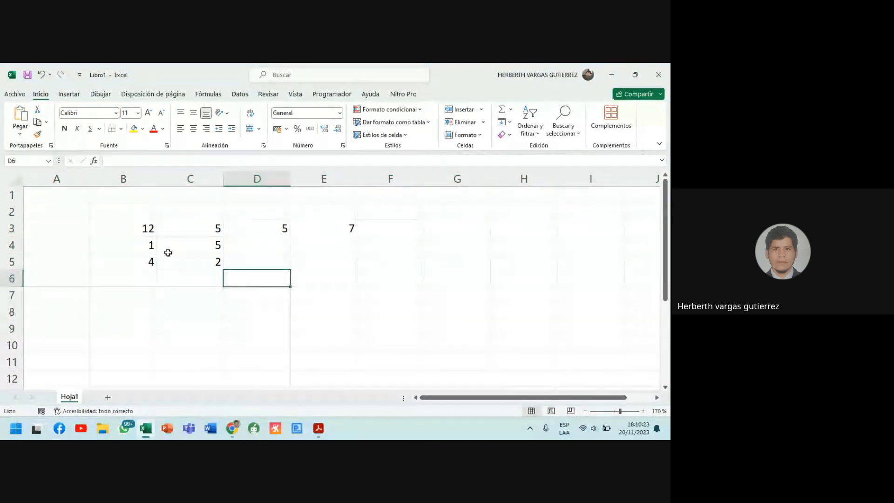
drag(132, 228, 205, 244)
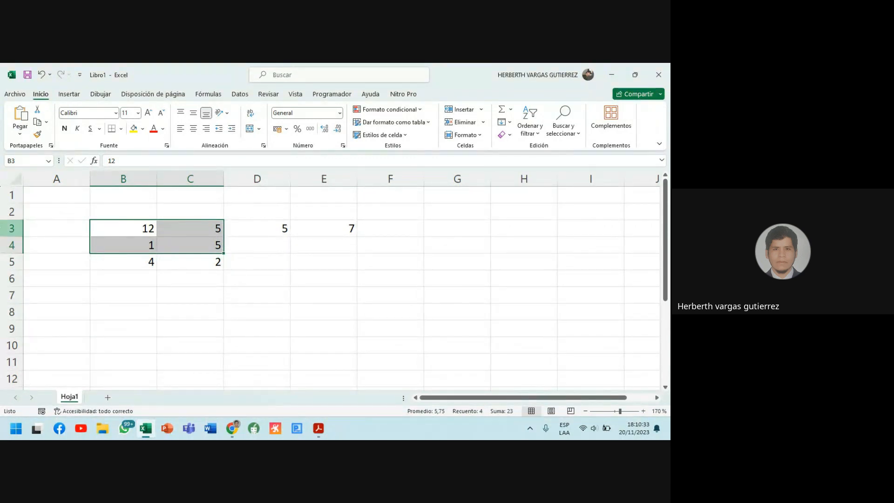
Highlight columns B and C and rows 3 and 5 in turn, and select the range B3:C5.
click(123, 178)
click(10, 228)
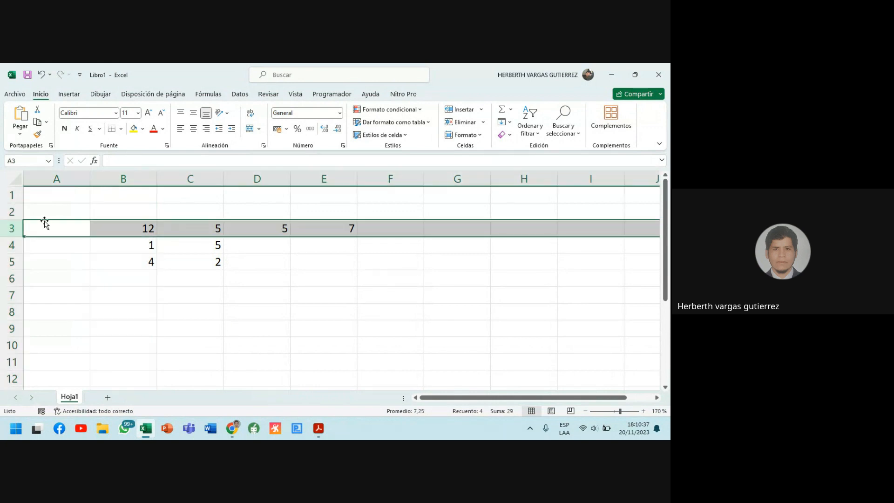
click(145, 178)
click(189, 178)
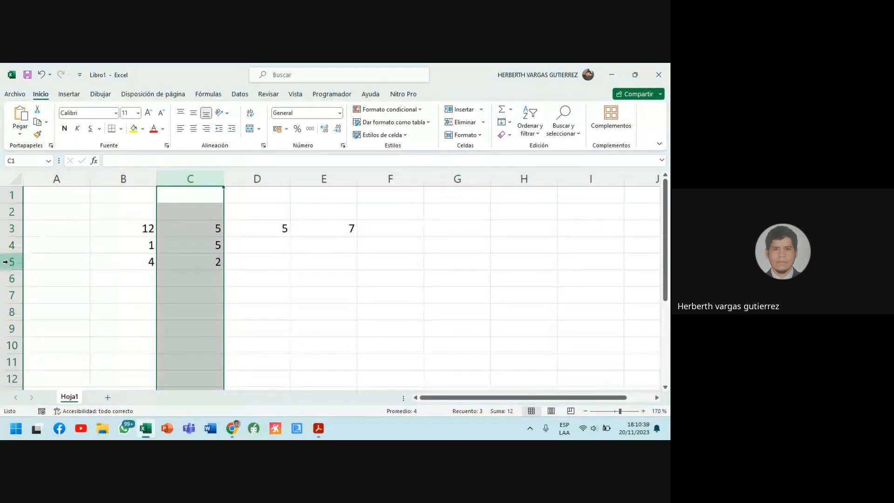
click(5, 262)
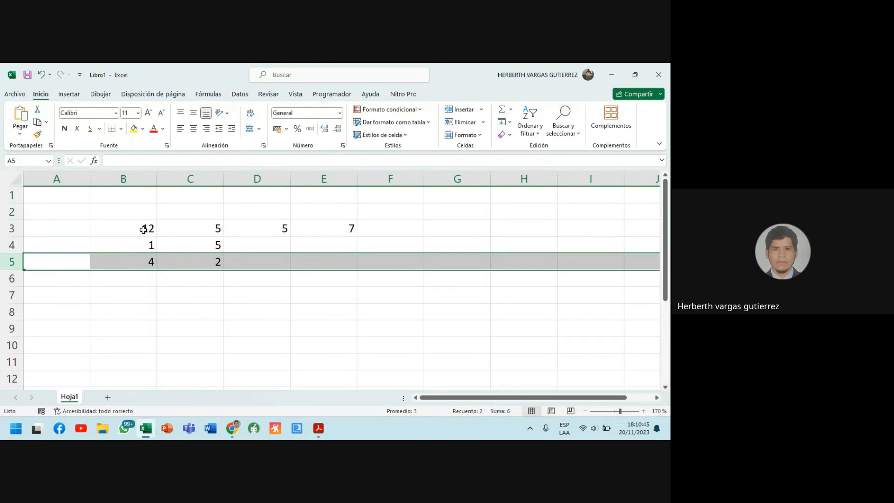
click(146, 230)
drag(158, 230, 202, 255)
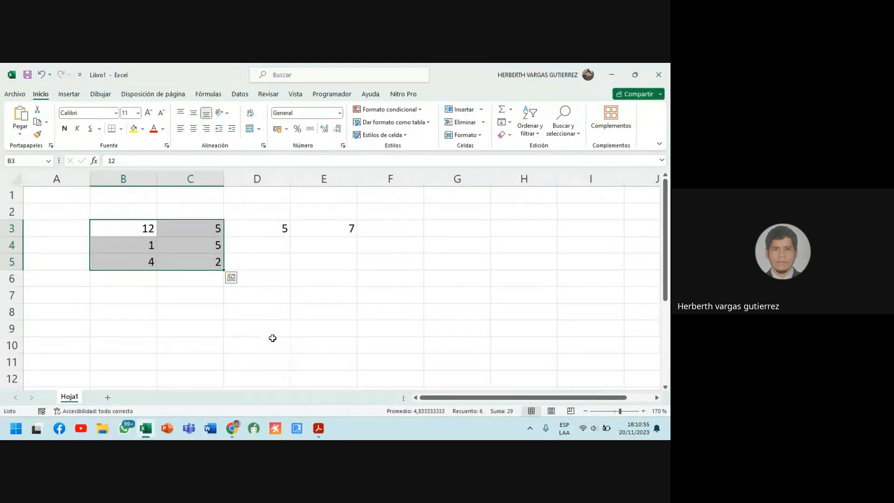
Total the column B numbers in cell B6 with AutoSum as =SUMA(B3:B5), and review the summed cells and the formula.
click(139, 296)
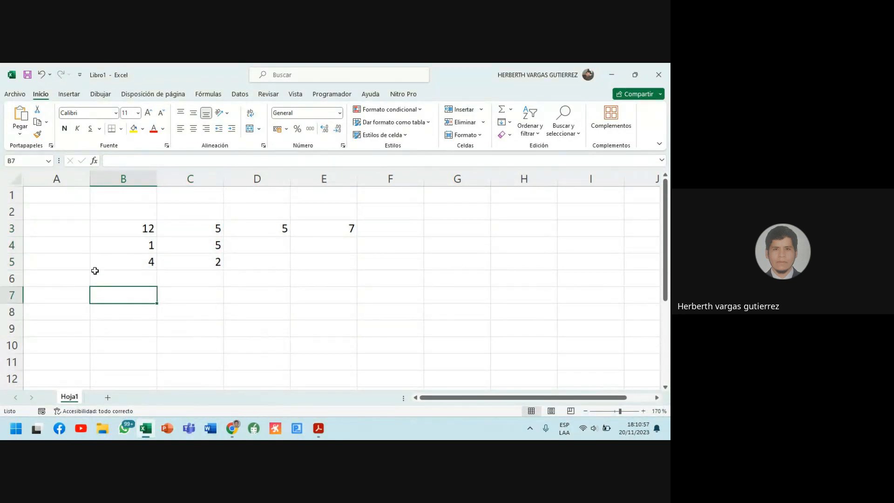
click(150, 282)
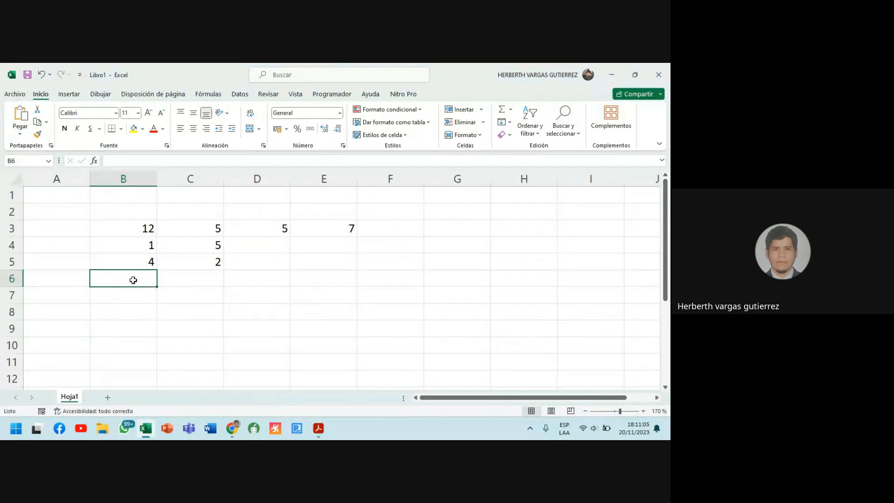
click(127, 228)
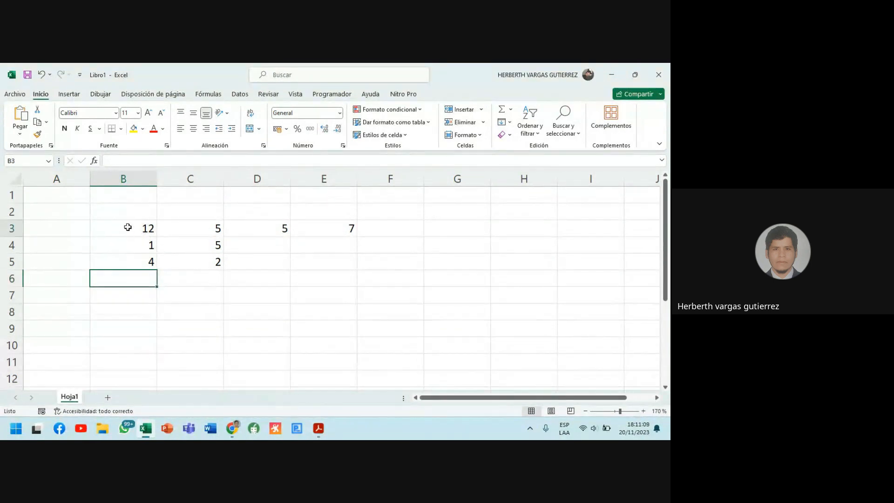
click(133, 257)
click(131, 231)
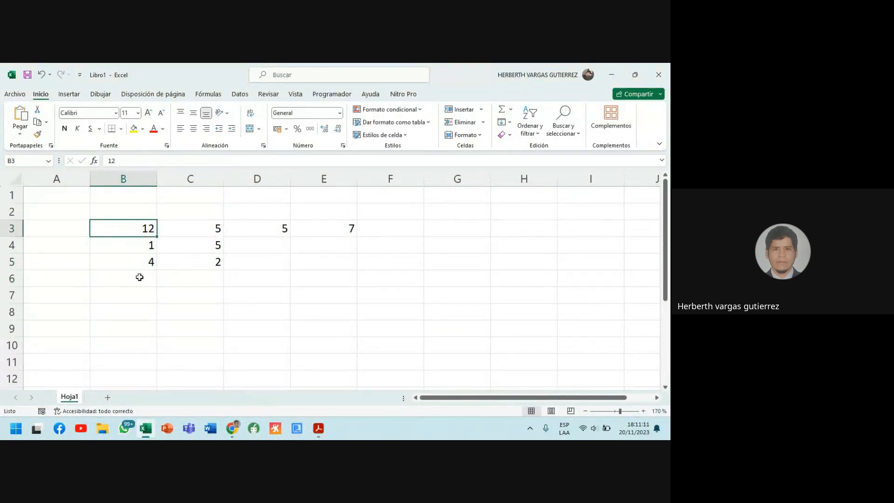
click(140, 277)
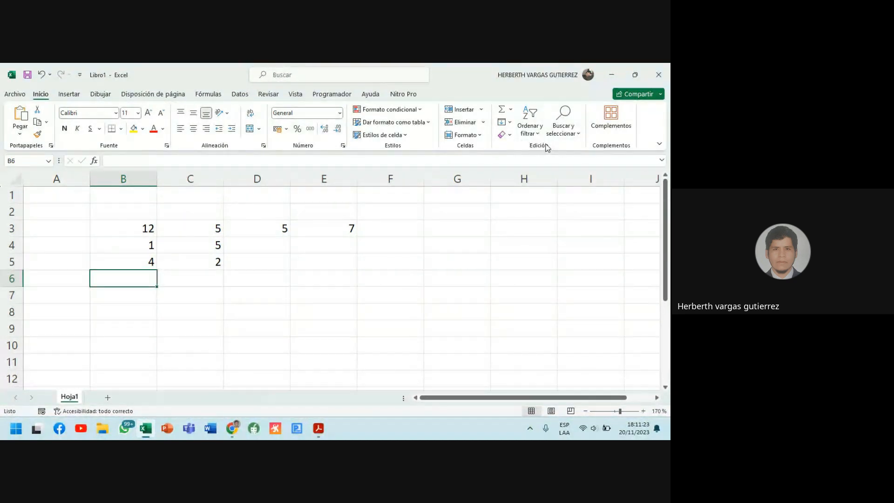
click(503, 111)
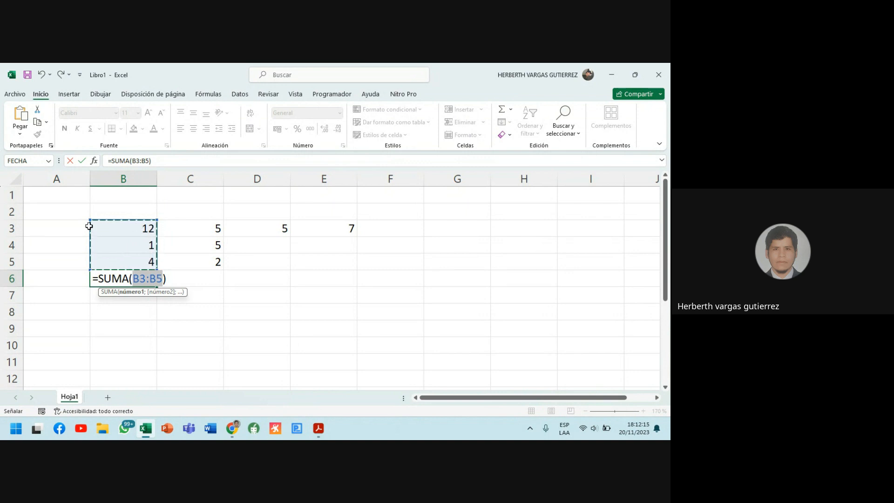
key(Return)
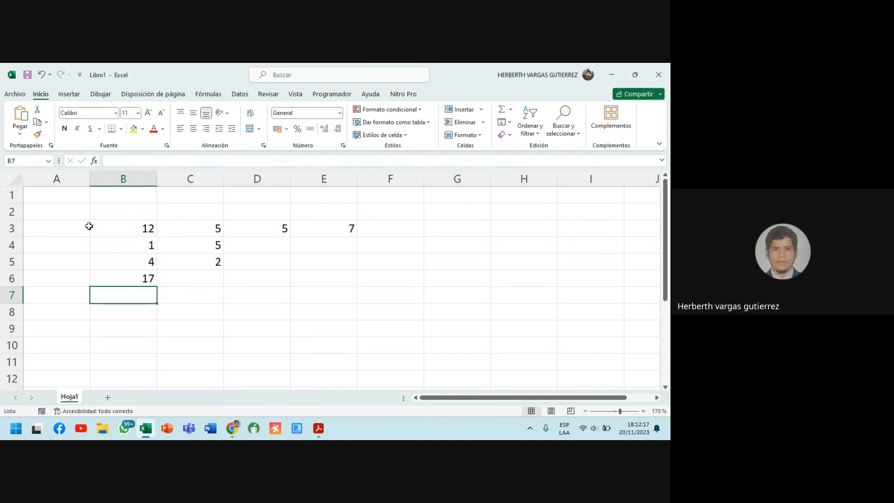
drag(148, 229, 148, 260)
click(148, 278)
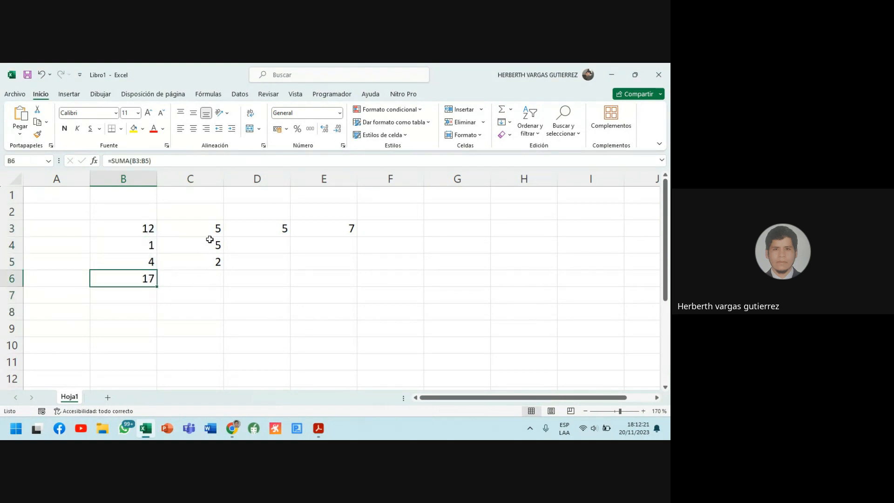
Total the column C numbers in cell C6 with AutoSum as =SUMA(C3:C5).
drag(212, 226, 213, 257)
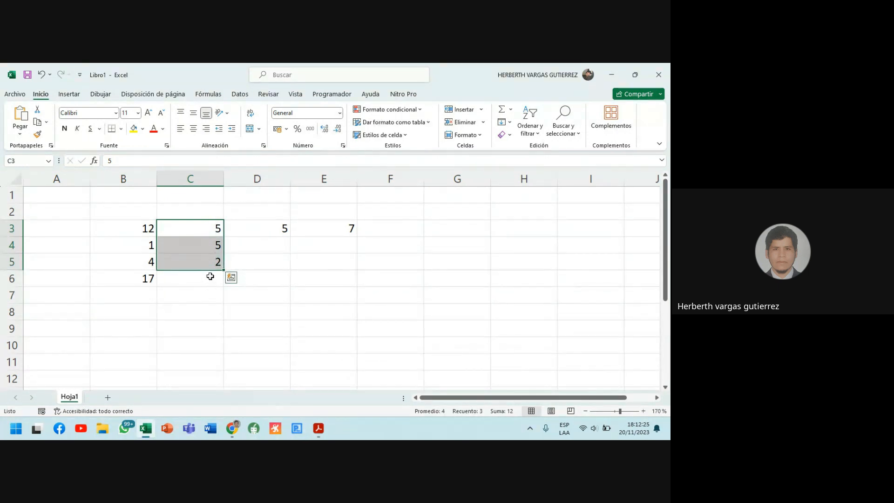
click(210, 277)
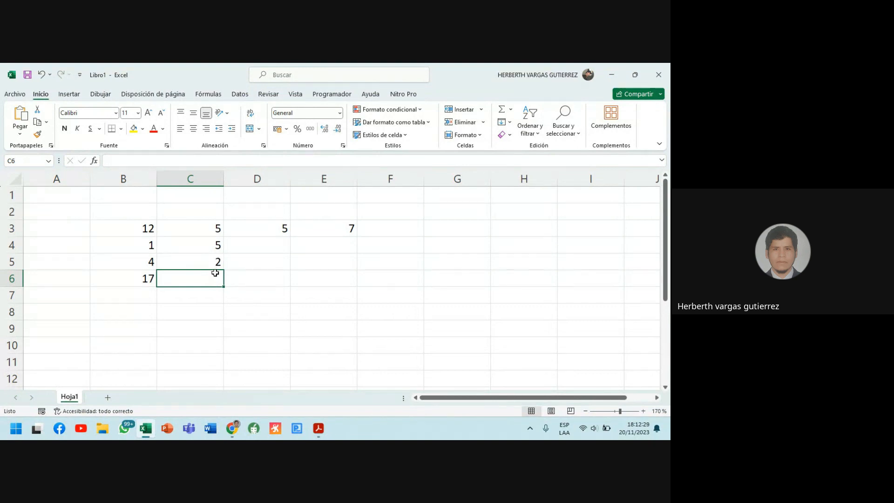
click(502, 111)
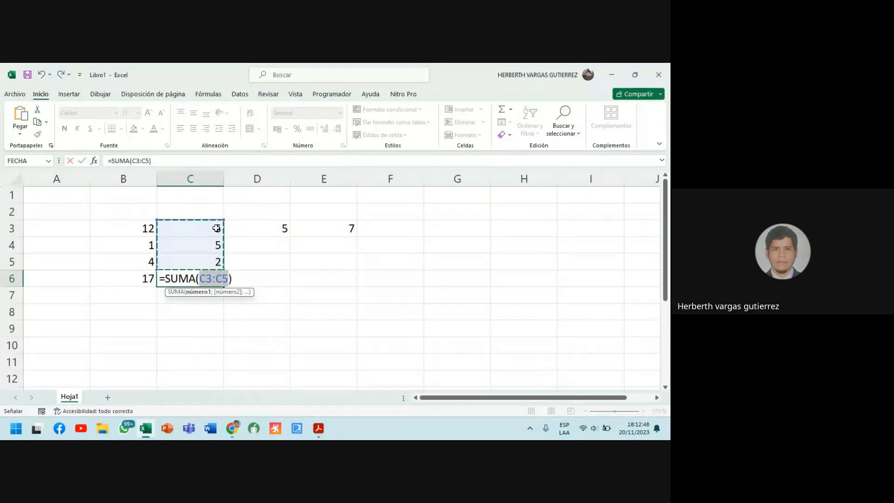
key(Return)
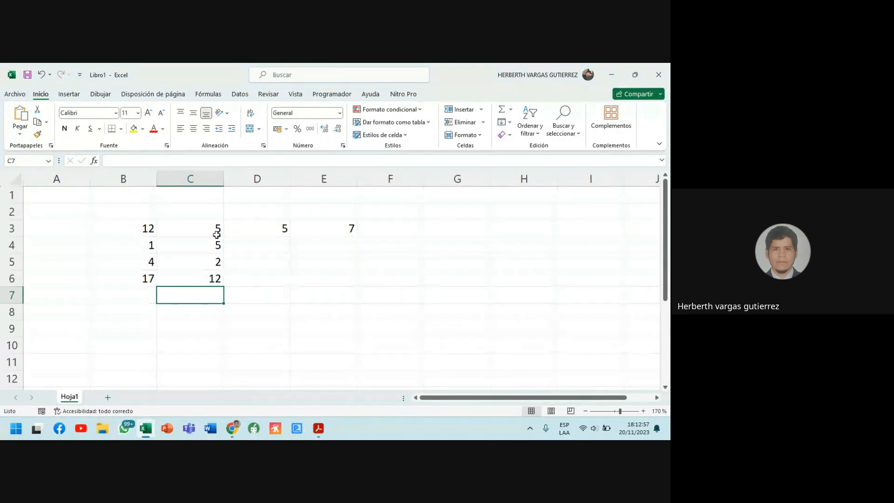
Total the row 3 numbers in cell F3 with AutoSum as =SUMA(B3:E3).
click(377, 228)
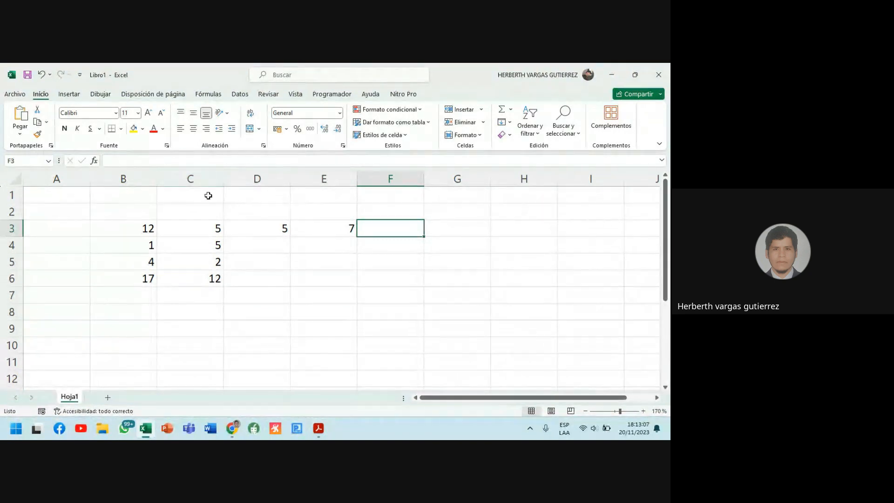
click(208, 178)
click(126, 178)
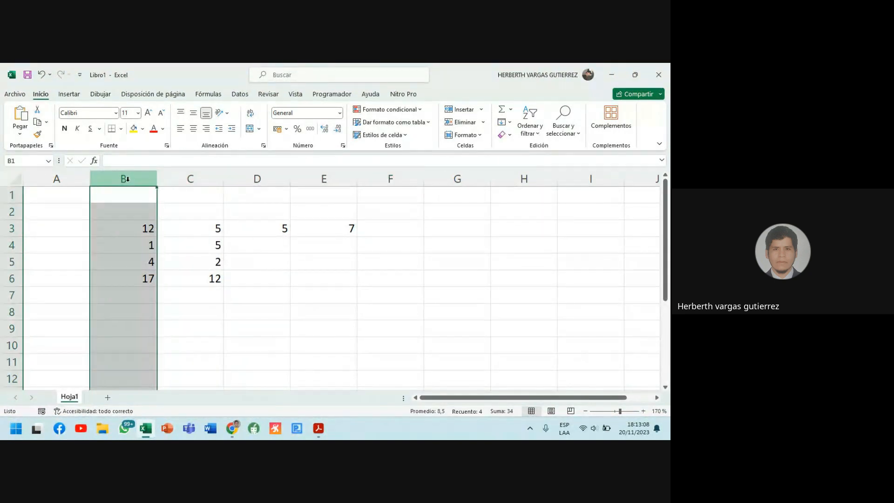
click(18, 231)
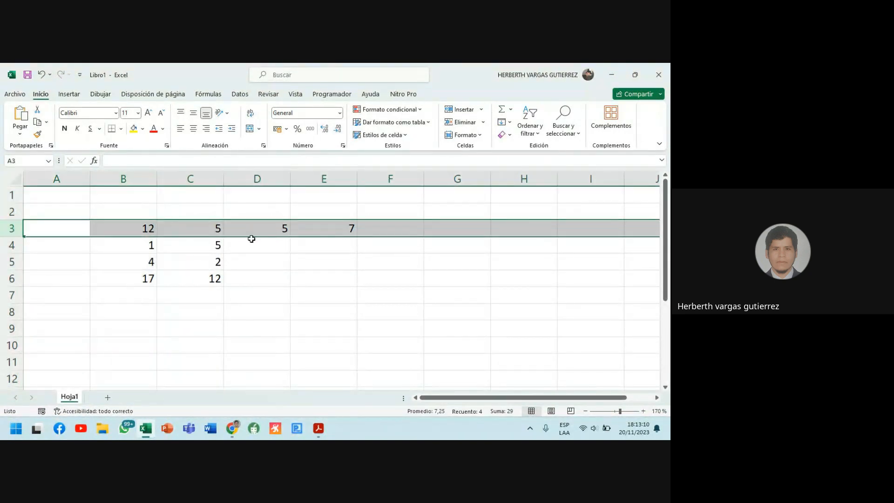
click(379, 230)
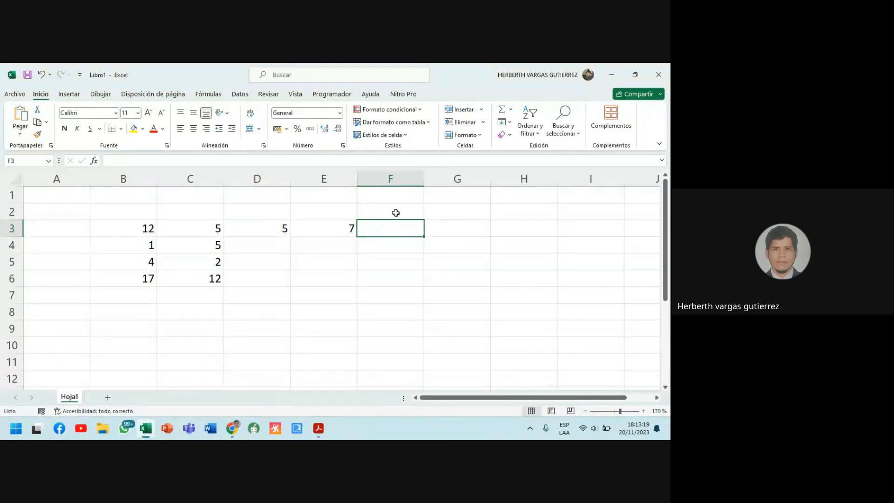
click(502, 111)
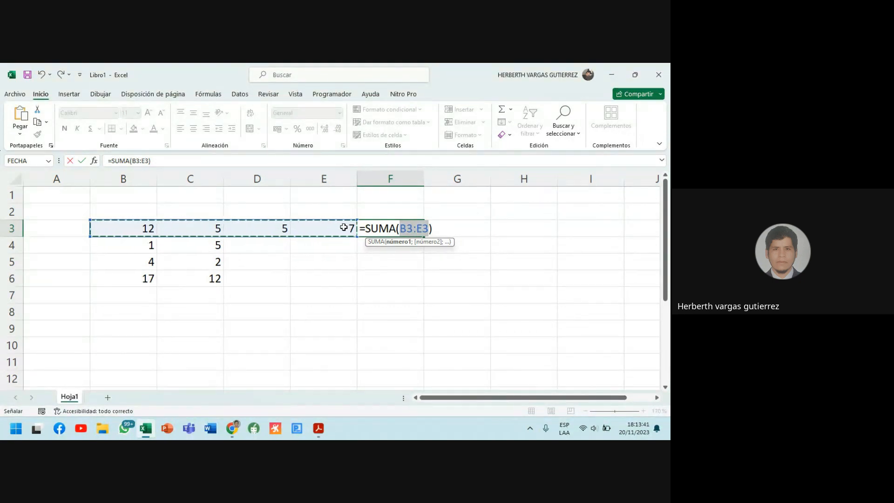
key(Return)
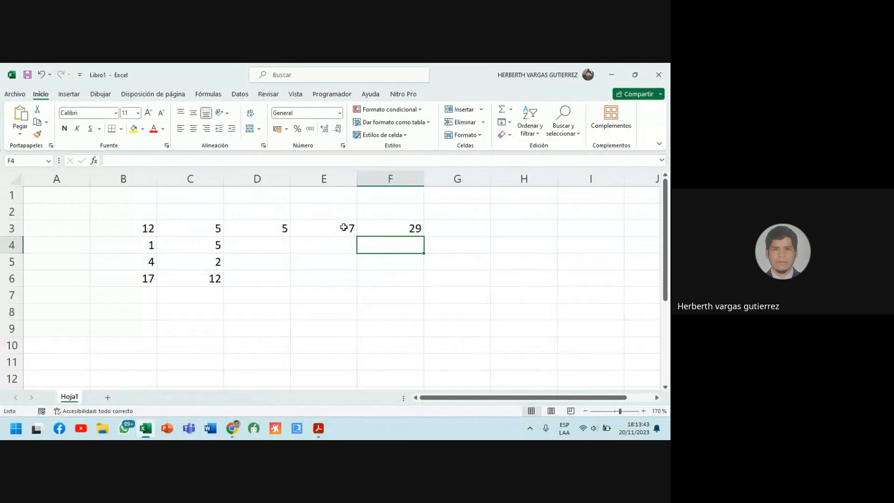
Examine the sum formulas in cells B6, C6 and F3, along with column B and the summed range B3:B5.
click(330, 259)
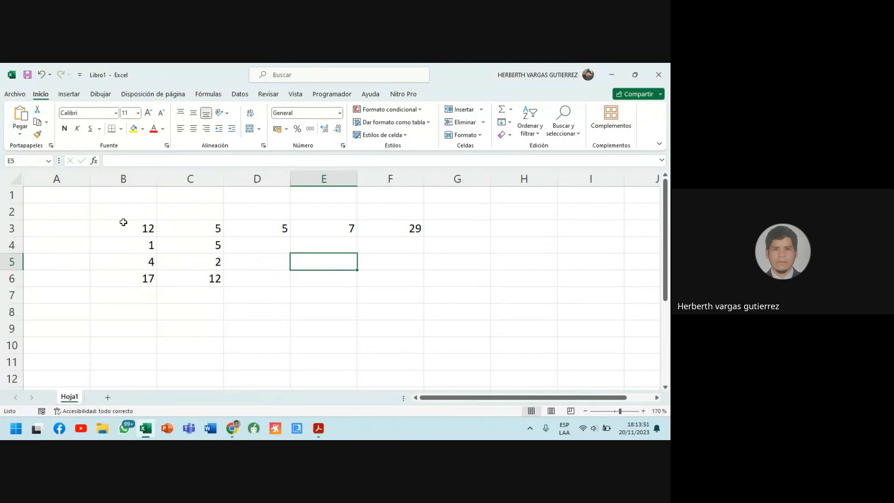
click(137, 179)
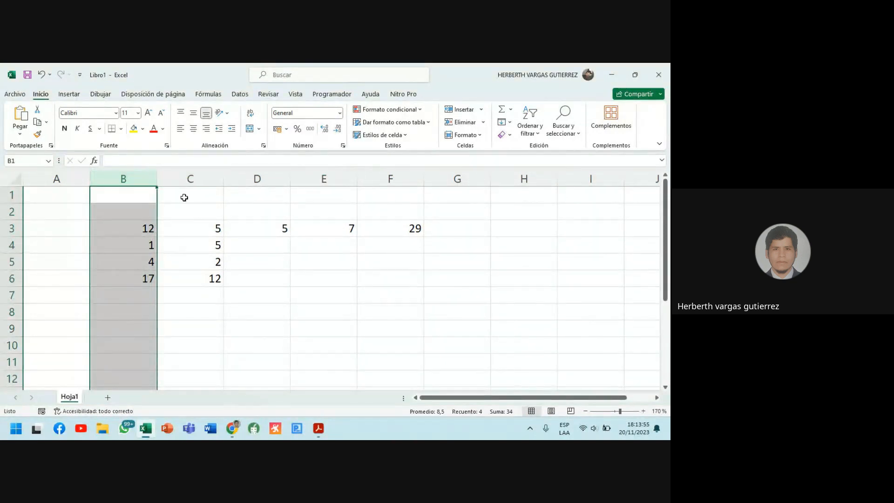
click(148, 277)
click(195, 273)
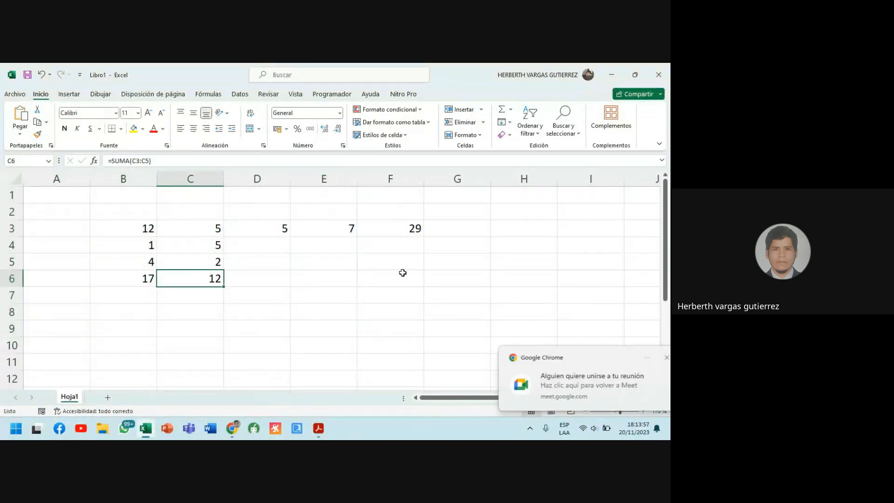
click(401, 231)
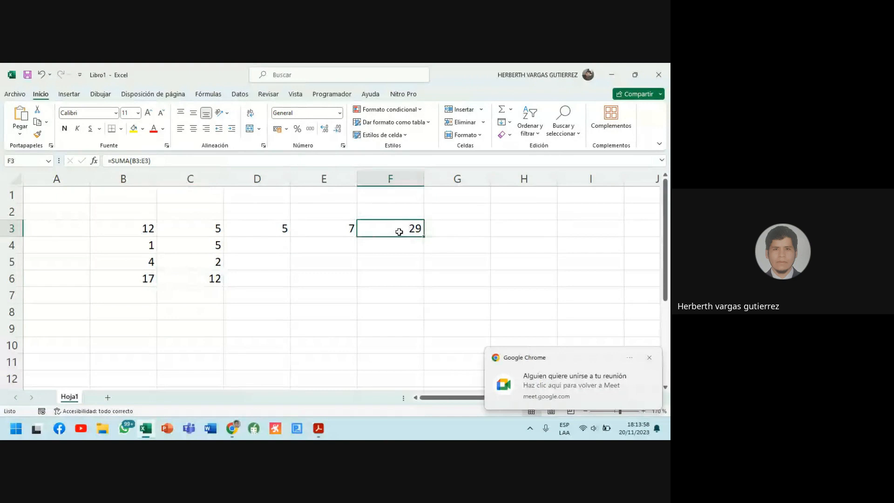
click(207, 280)
click(135, 278)
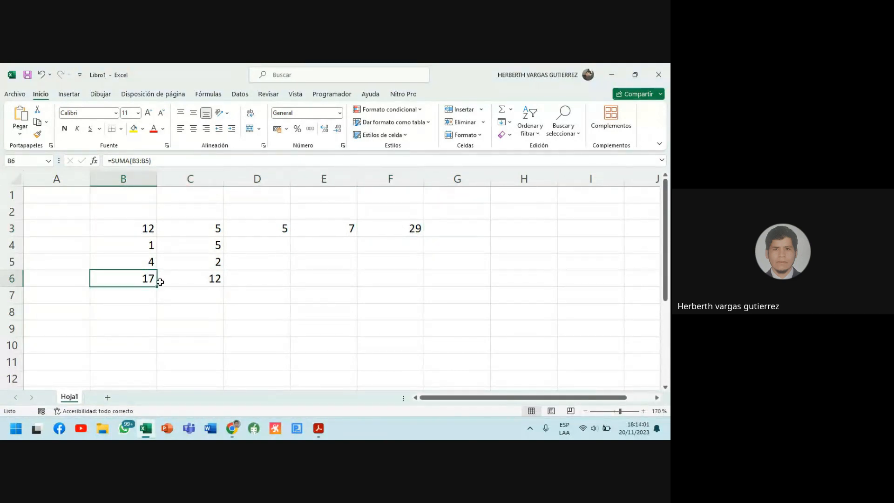
click(198, 277)
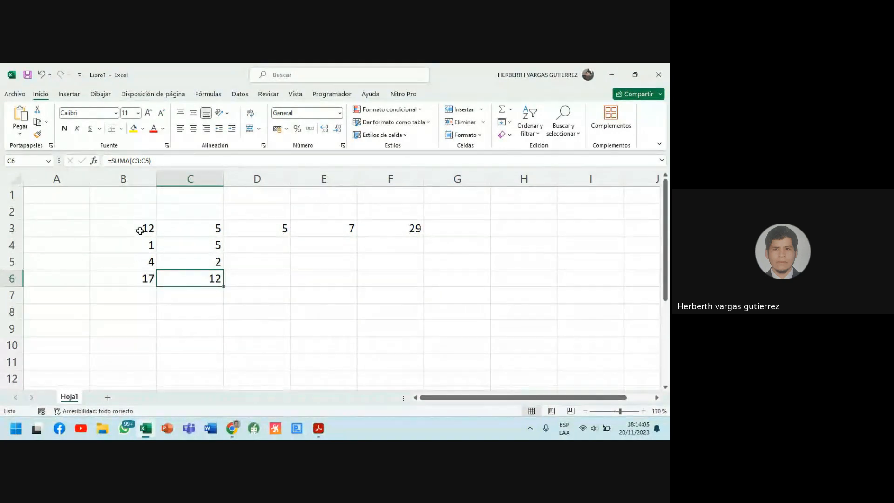
drag(140, 229, 146, 259)
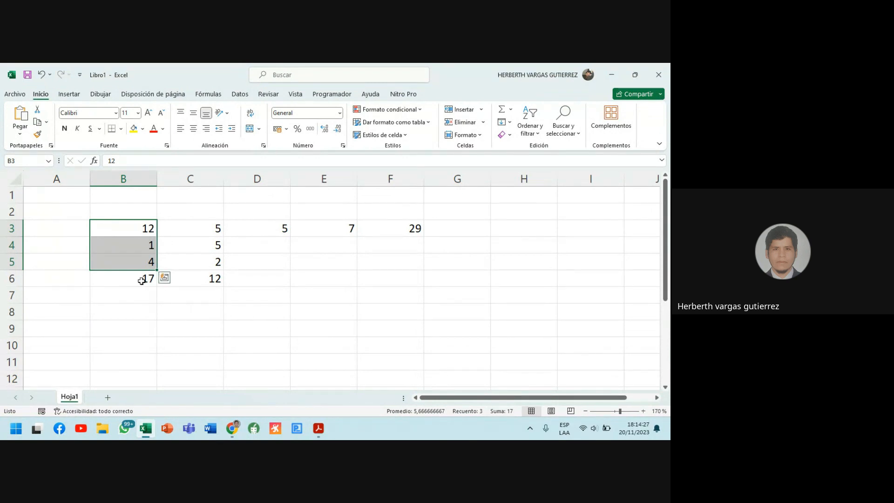
click(137, 277)
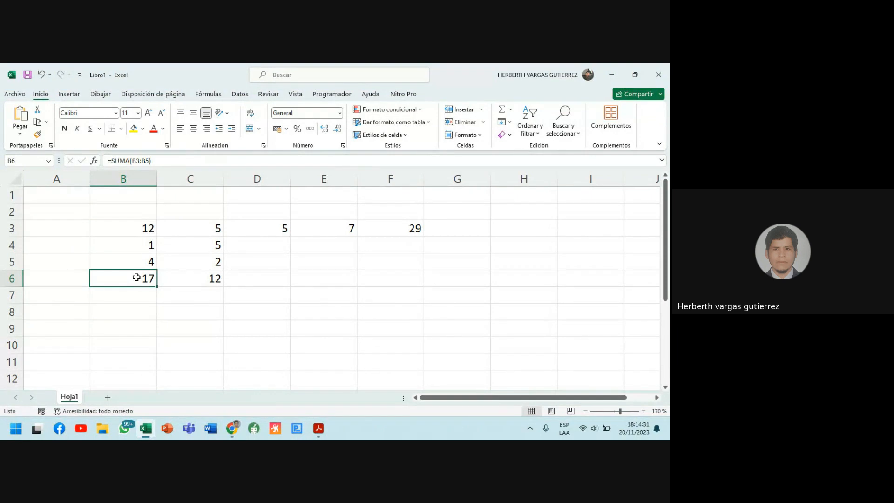
click(199, 278)
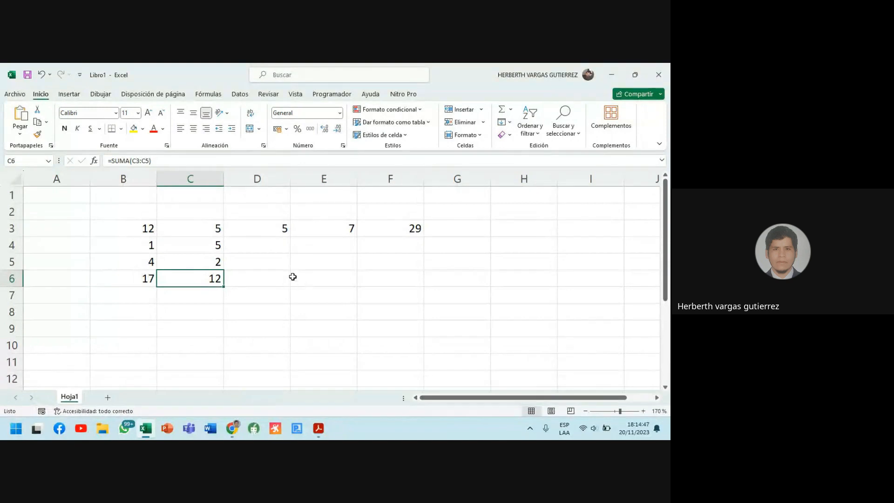
Examine the sum formula in cell B6, highlighting its SUMA function name.
click(269, 228)
click(140, 228)
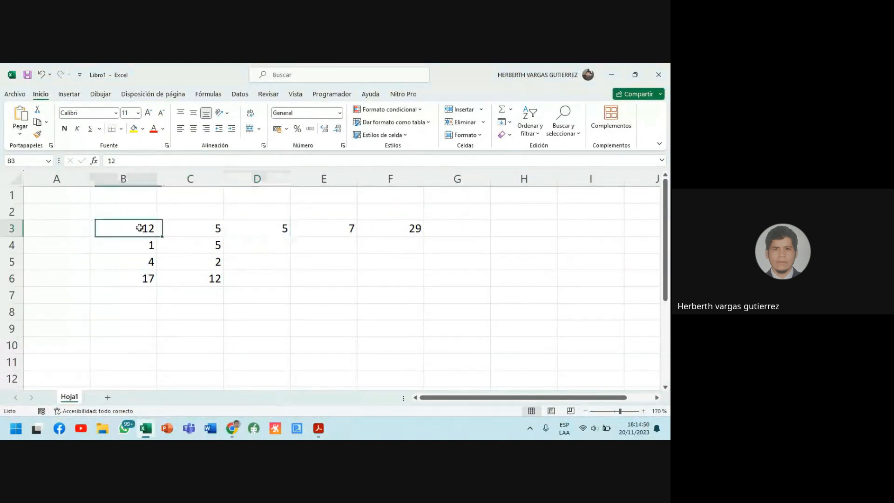
click(140, 278)
double_click(149, 278)
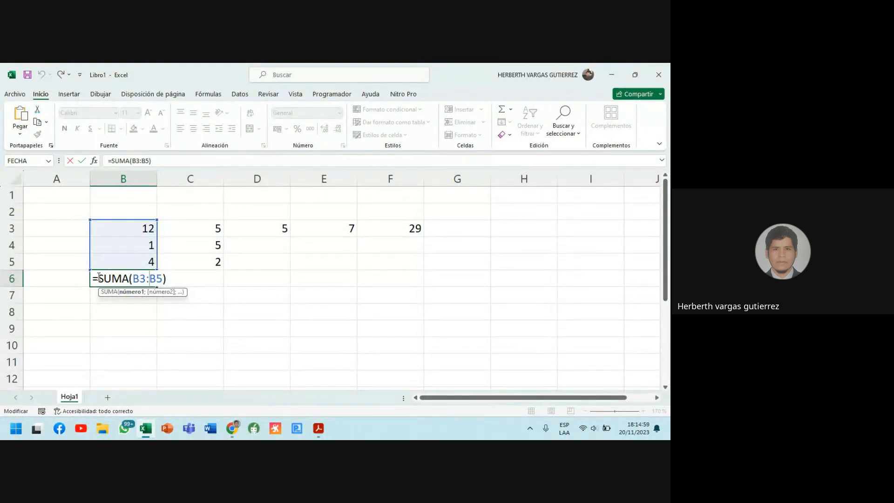
drag(101, 279, 129, 279)
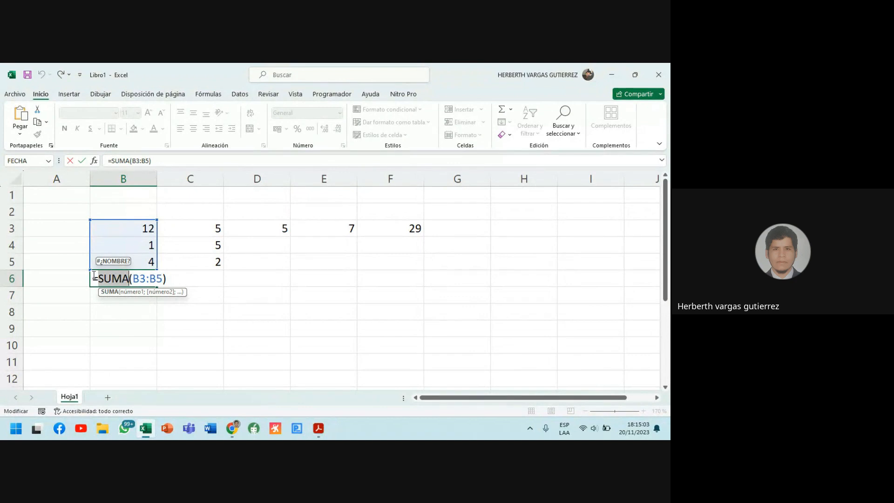
key(ctrl+Return)
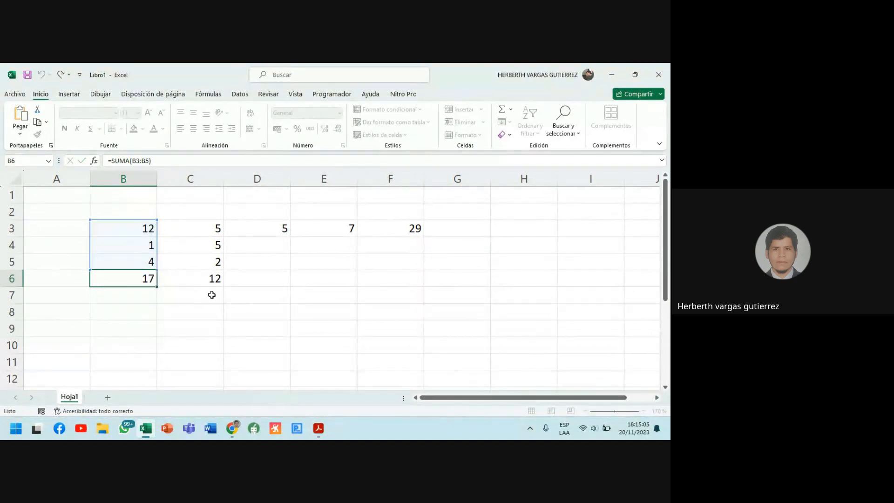
Replace the sum in cell C6 with the manual addition formula =C3+C4+C5.
click(215, 280)
key(Delete)
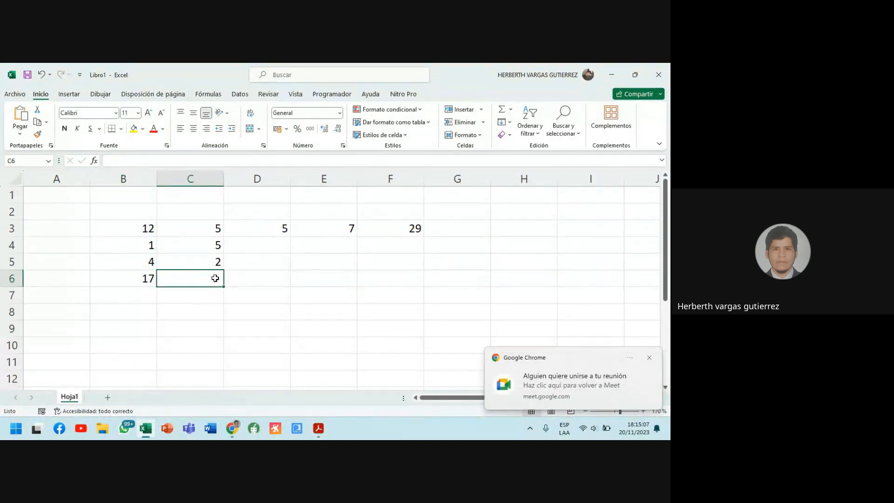
click(206, 311)
click(198, 275)
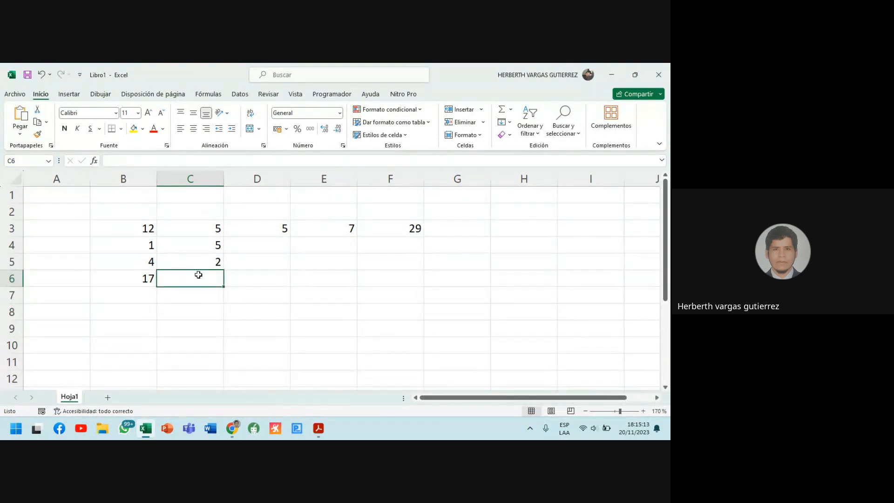
text(=)
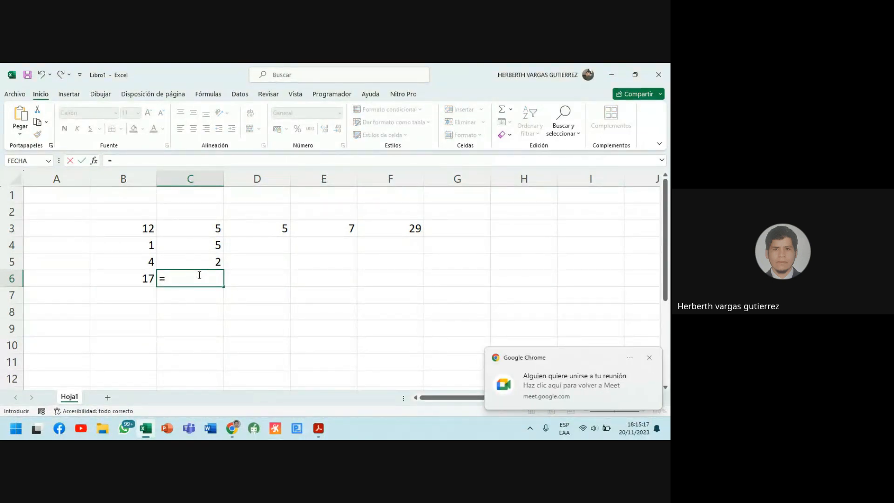
click(213, 229)
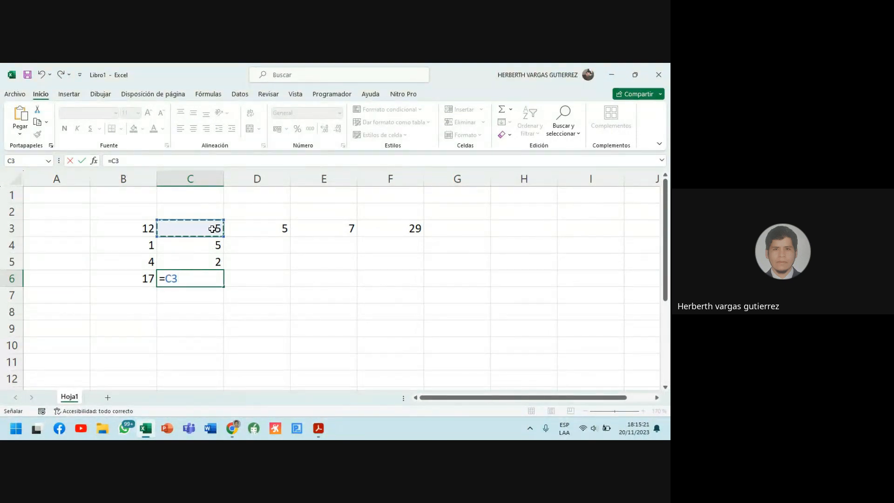
text(+)
click(213, 245)
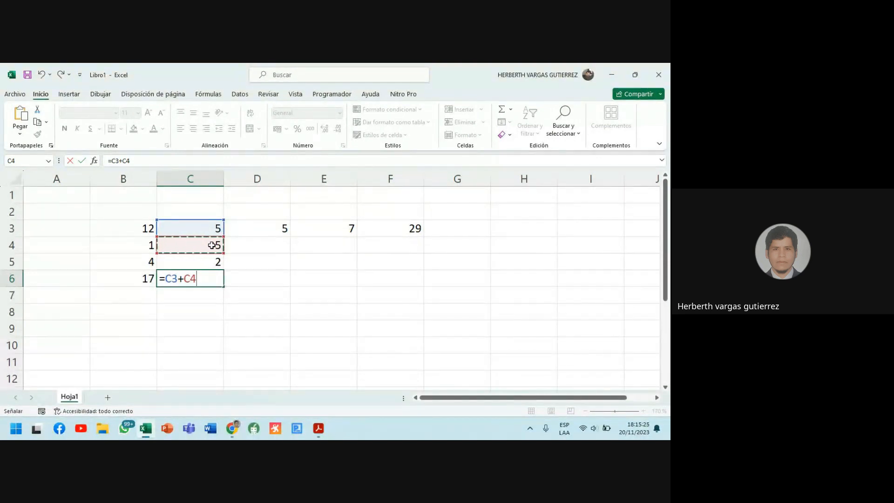
text(+)
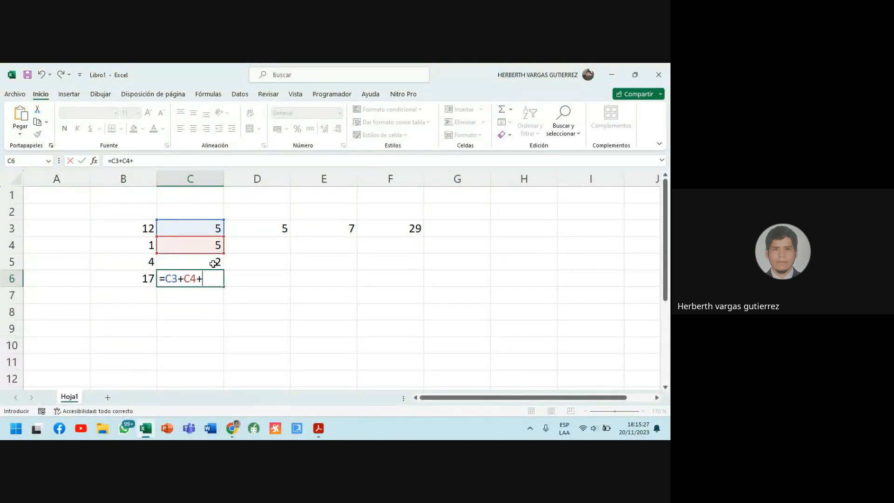
click(213, 264)
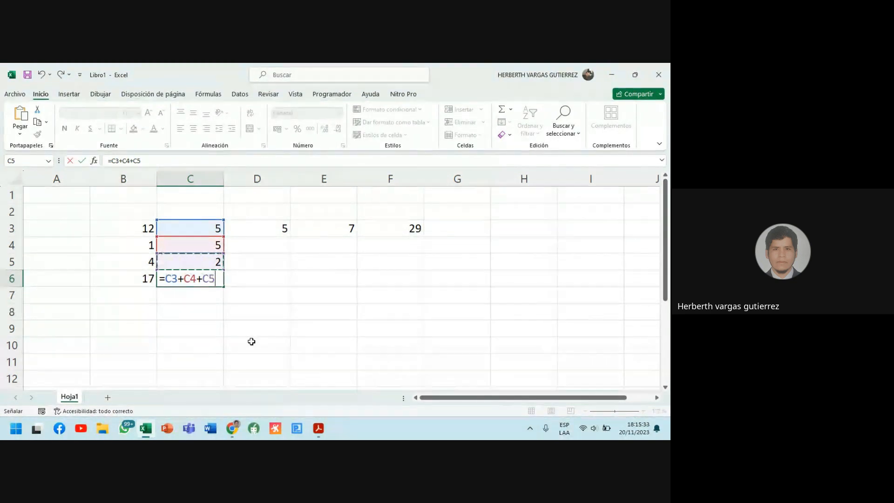
key(Return)
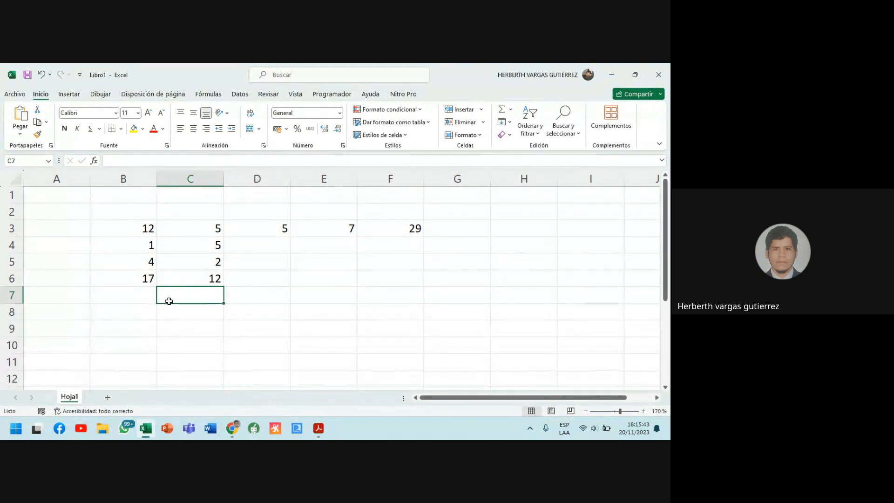
Compare the SUMA range formula in cell B6 with the cell-by-cell addition in C6, opening each formula in its cell.
double_click(124, 279)
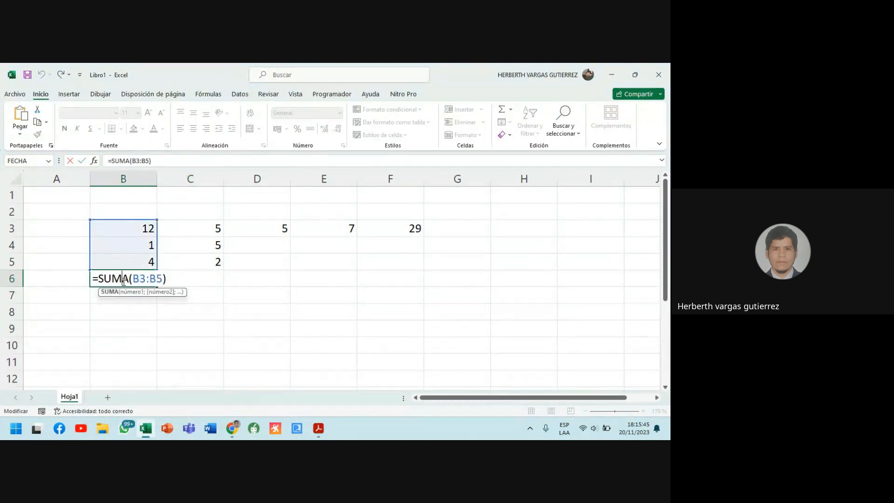
key(Escape)
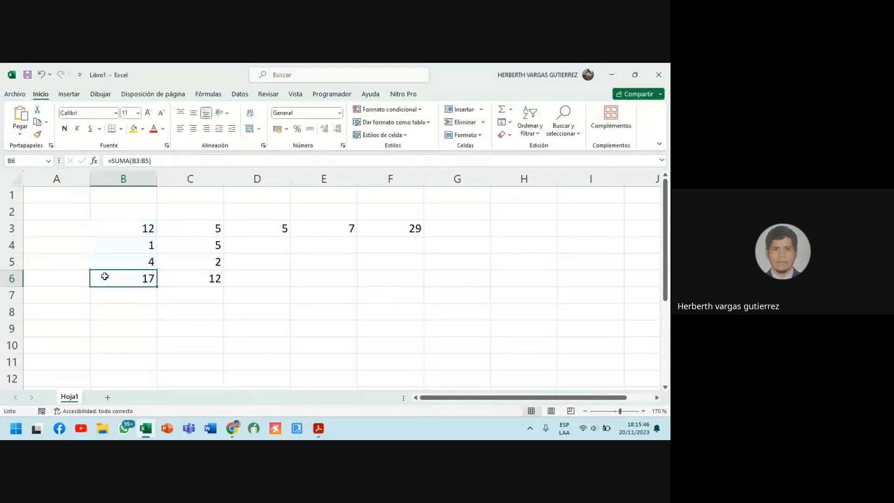
double_click(207, 279)
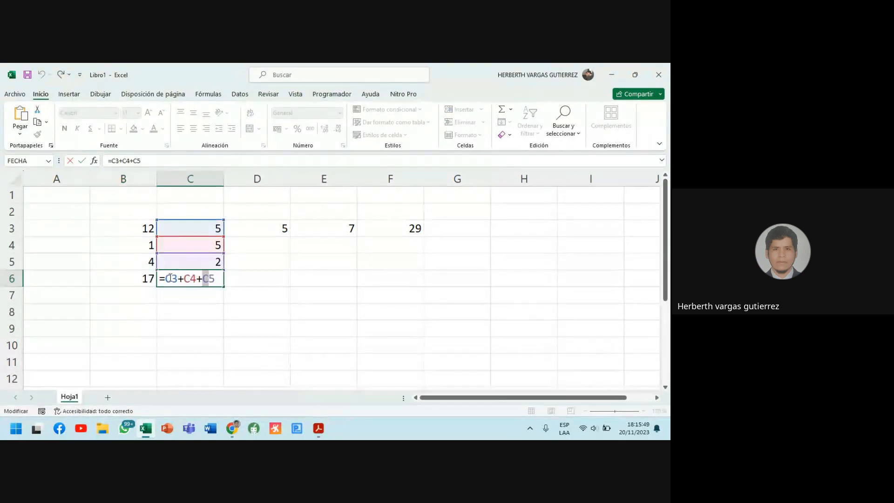
key(Escape)
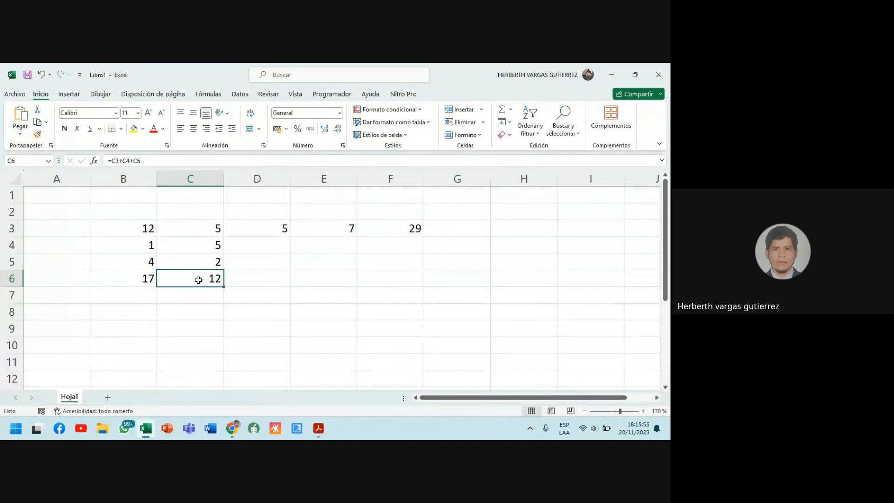
click(124, 279)
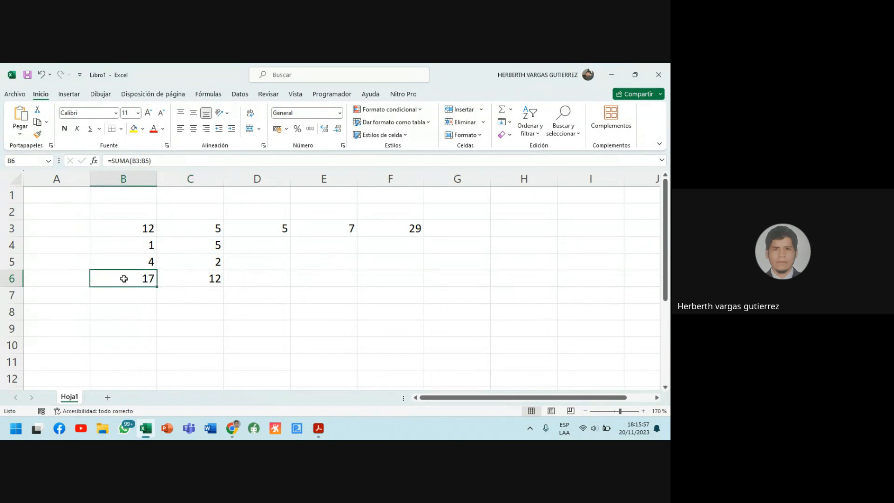
double_click(124, 278)
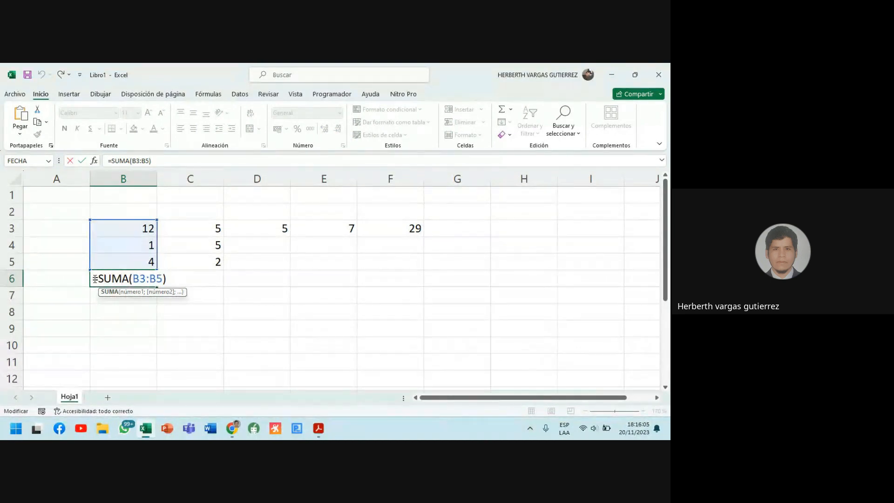
drag(95, 278, 169, 277)
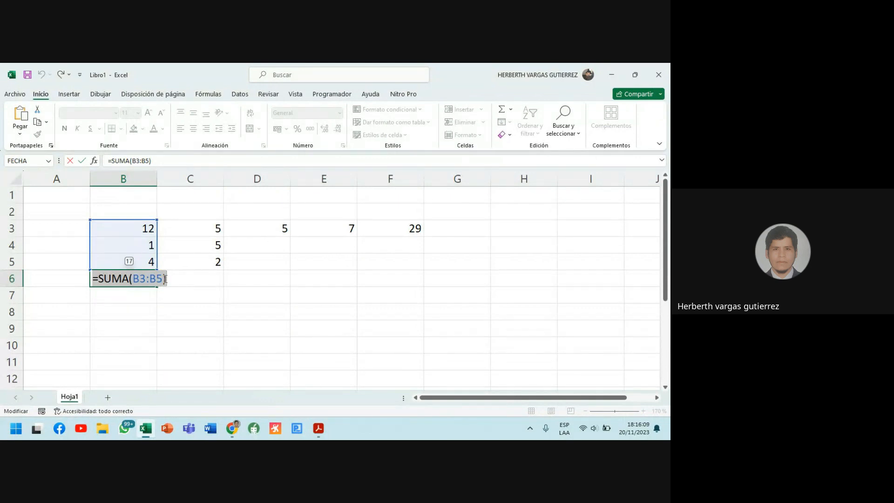
key(Escape)
double_click(216, 278)
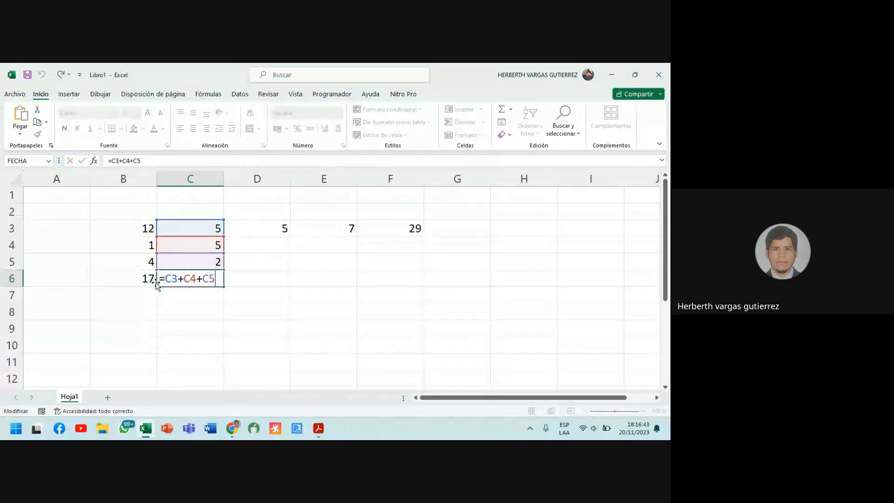
key(Return)
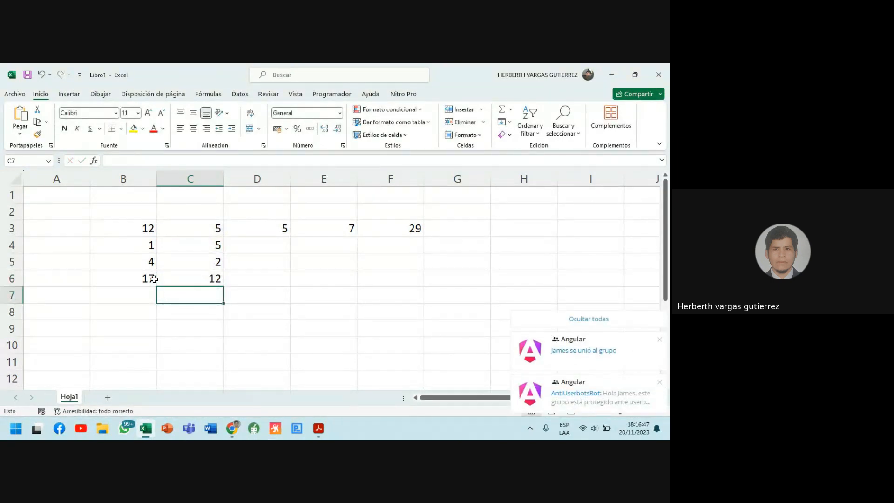
Hide all the pop-up chat notifications and review the totals in cells B6 and C6 alternately.
click(607, 324)
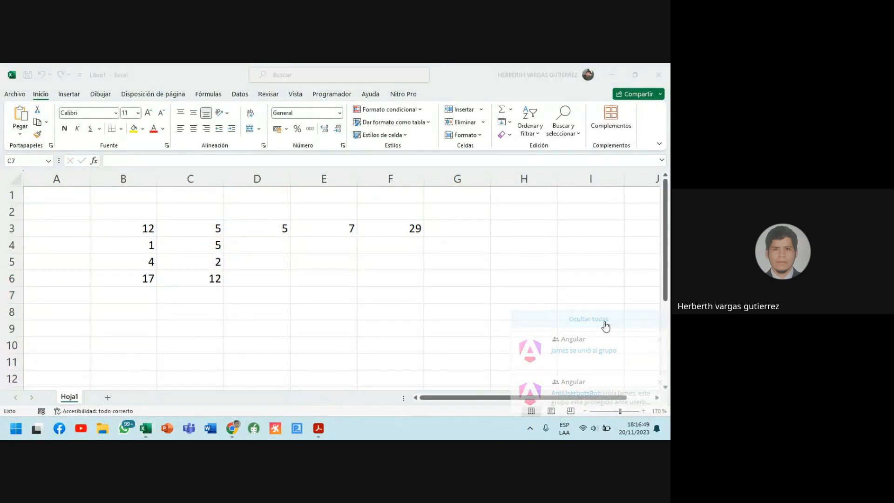
click(141, 280)
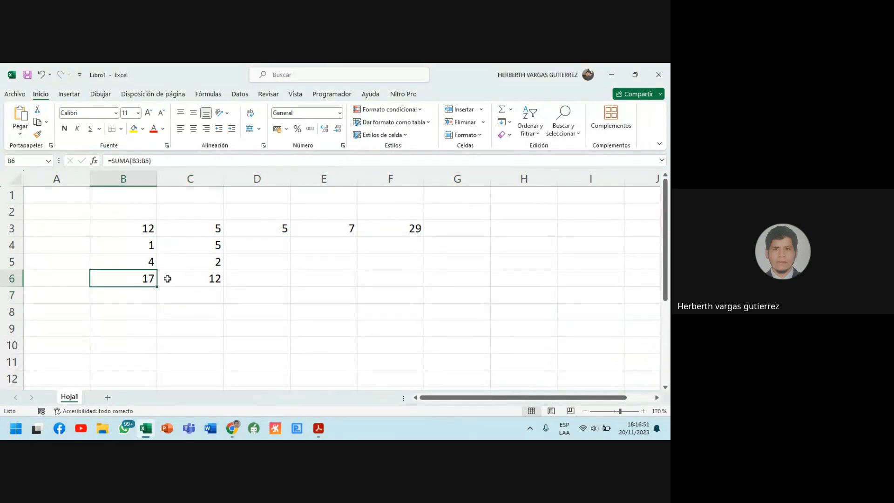
click(194, 279)
click(134, 279)
click(213, 278)
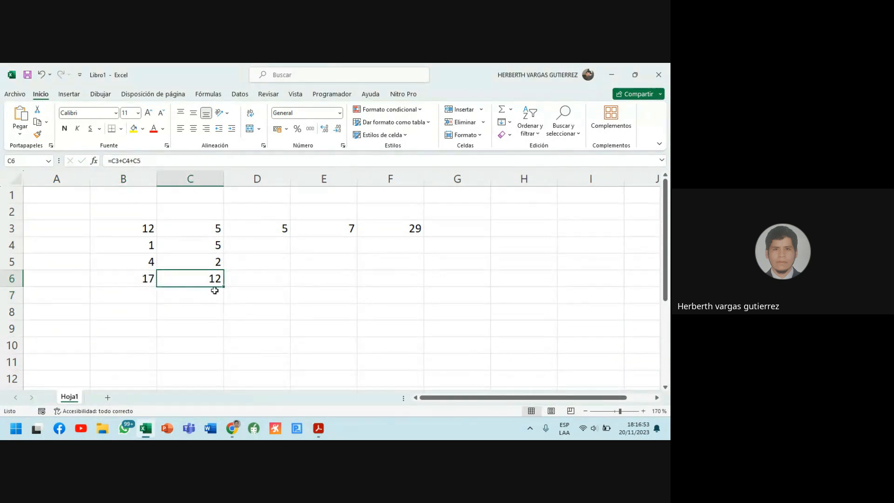
click(128, 279)
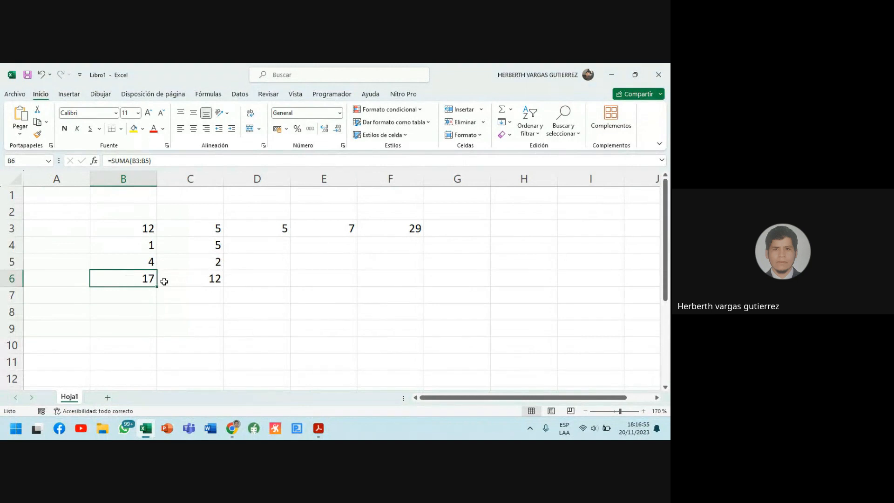
click(213, 279)
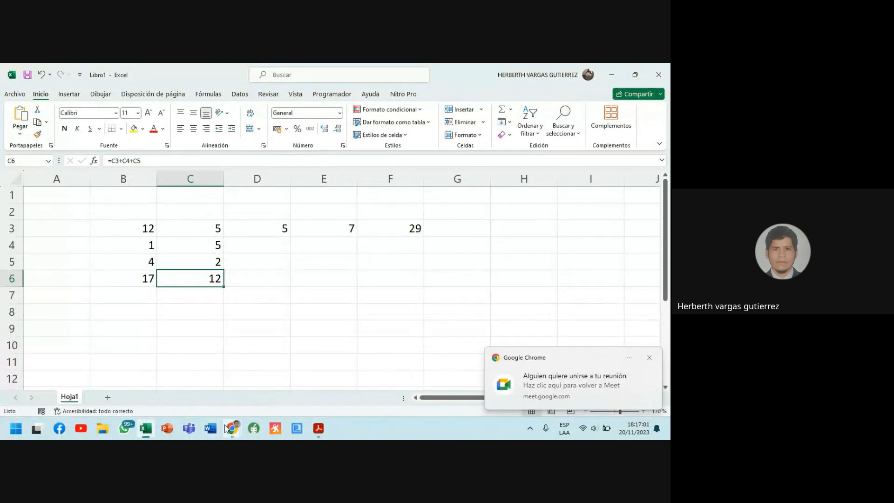
Switch to the Google Meet call, ignore the screen-mirroring warning and admit the waiting participant, returning to the Excel workbook.
mouse_move(232, 428)
click(216, 384)
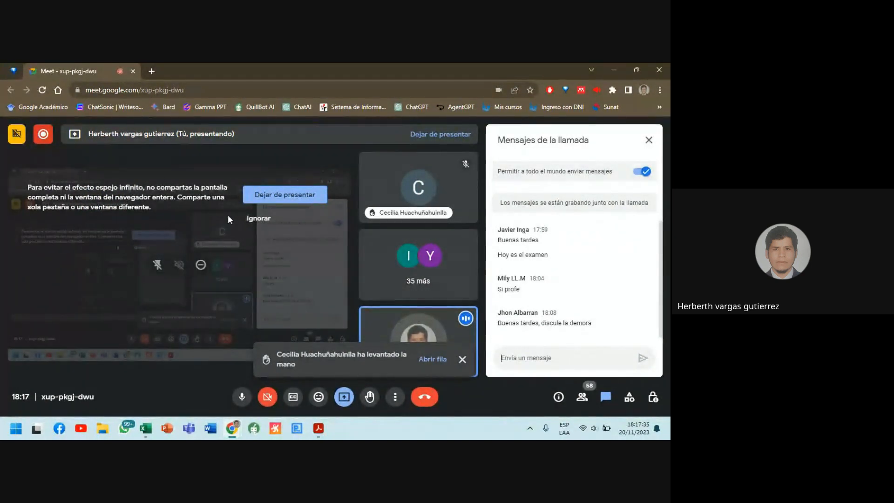
click(254, 219)
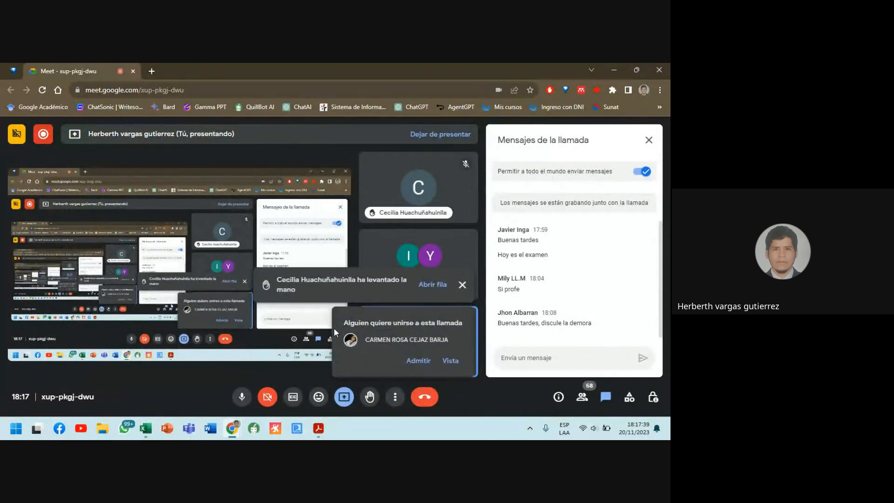
click(414, 361)
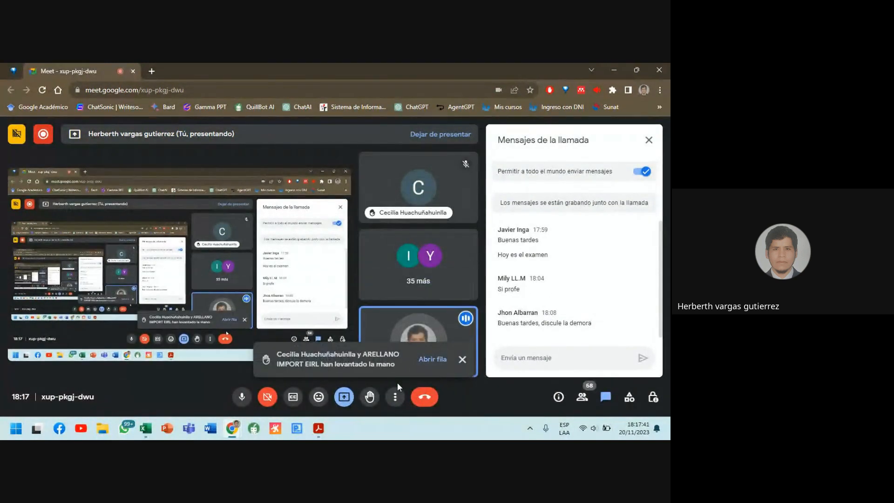
click(528, 360)
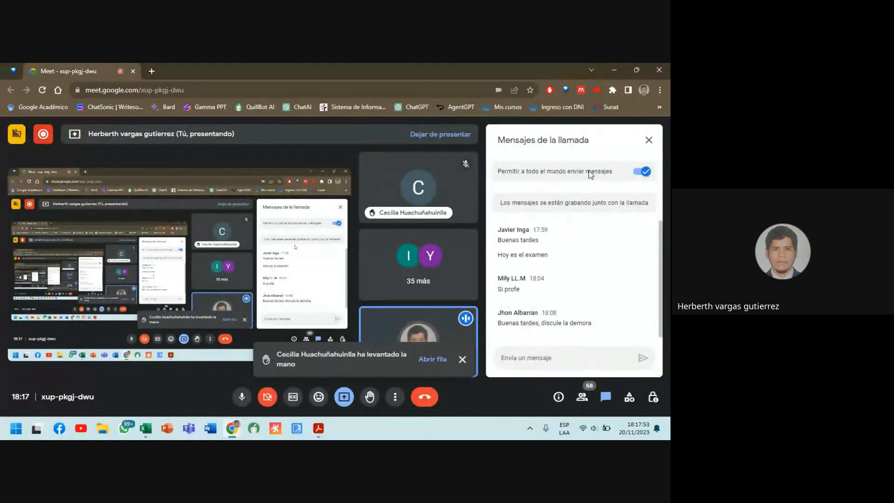
click(614, 70)
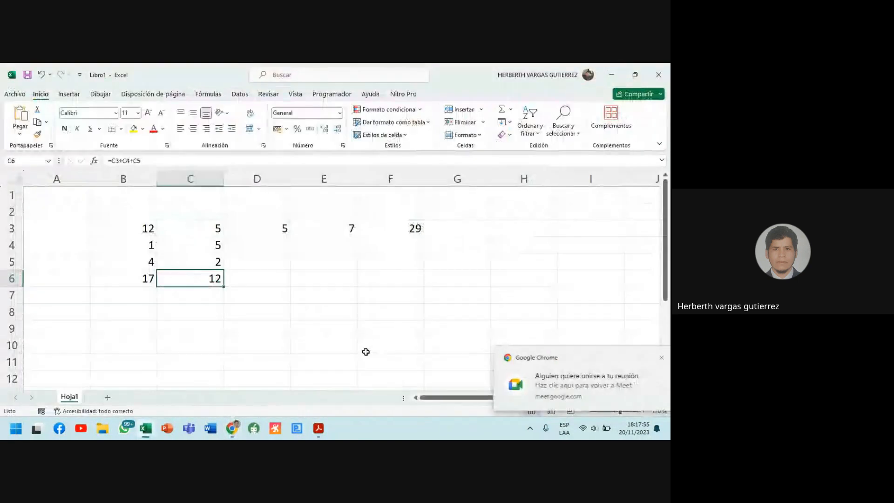
Switch to the TEMA 6 PDF in Acrobat and view the FUNCIÓN SUMA and FORMAS DE SUMAR pages.
mouse_move(148, 434)
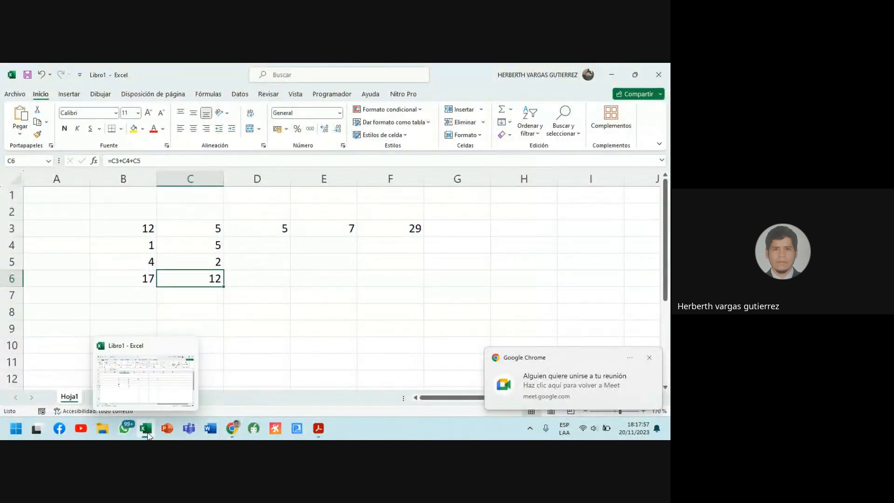
click(318, 428)
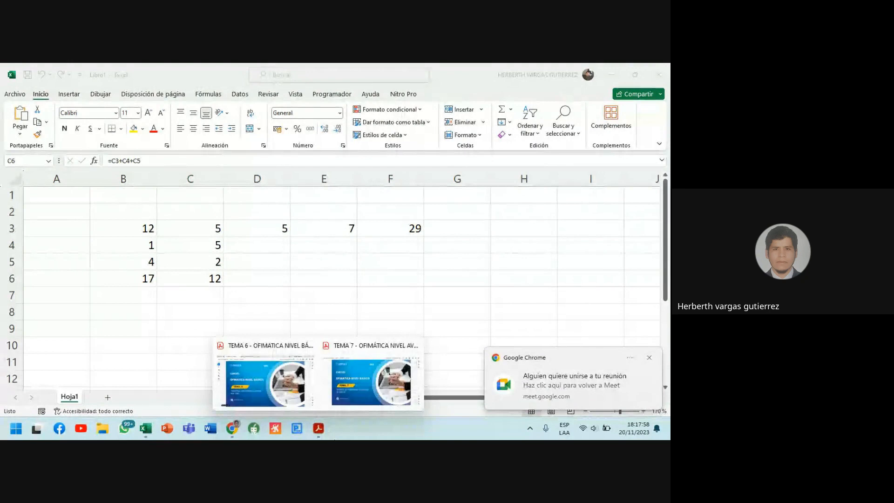
click(255, 384)
scroll(313, 246, down, 3)
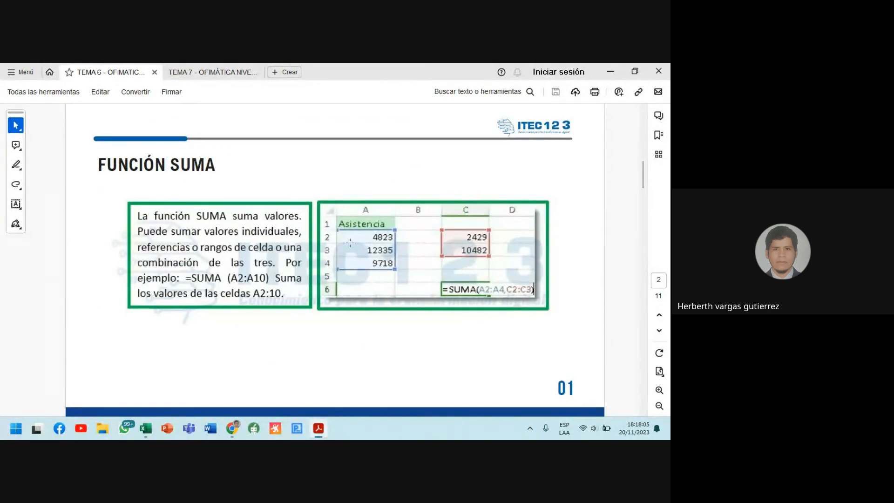
scroll(351, 242, down, 3)
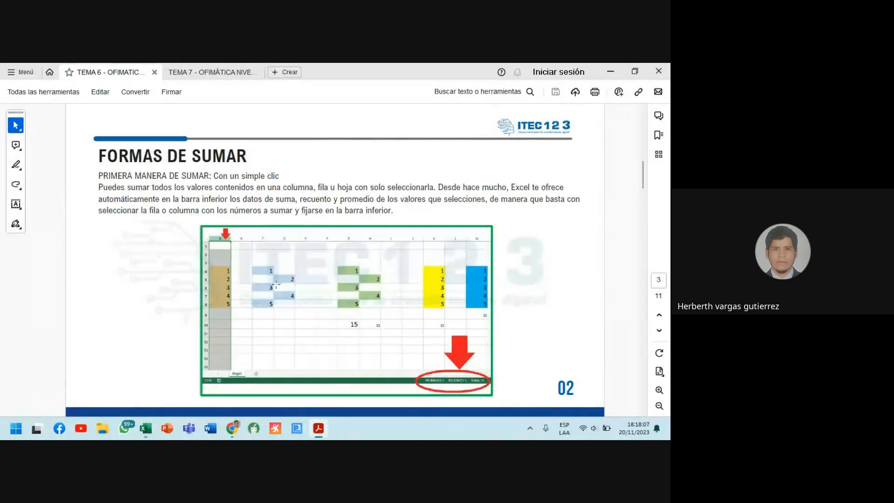
Return to the Excel workbook and enter 43 in cell B6, replacing its SUMA formula, and 98 in B7.
click(611, 73)
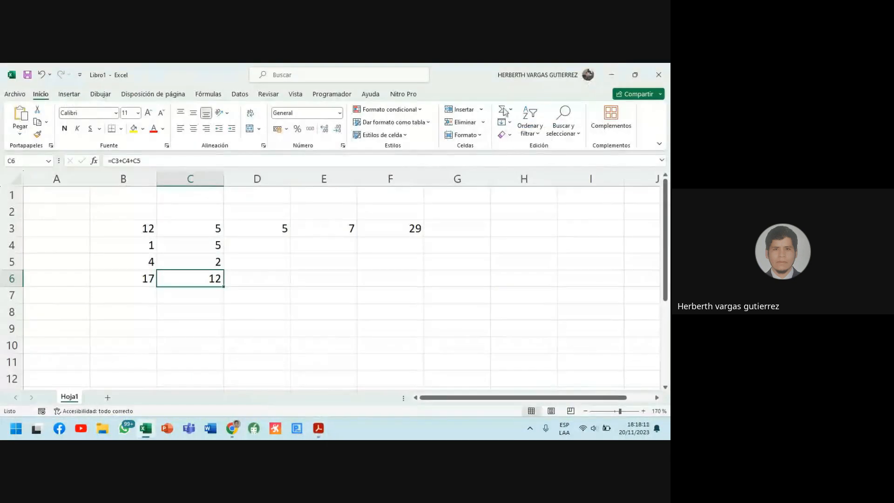
click(144, 228)
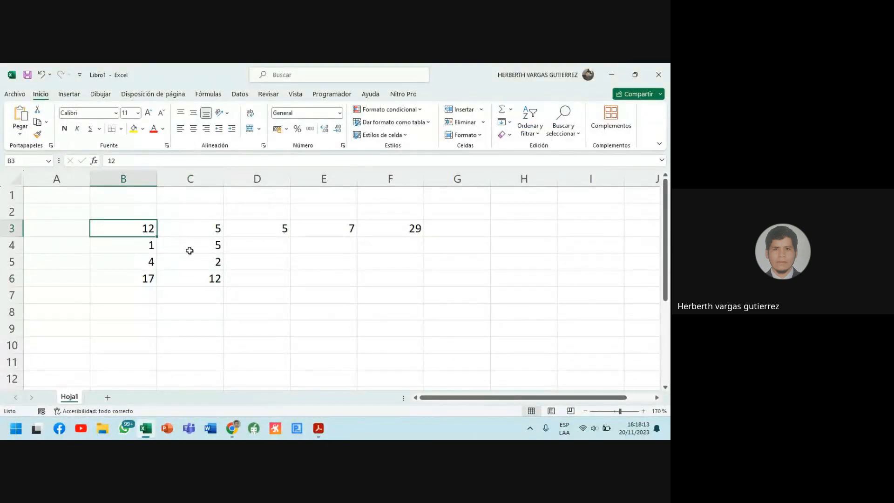
click(142, 279)
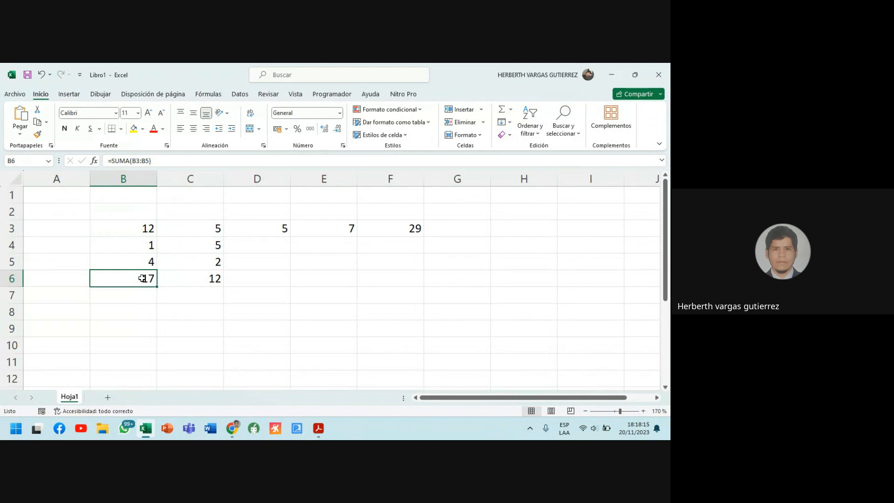
text(43)
click(144, 307)
click(140, 294)
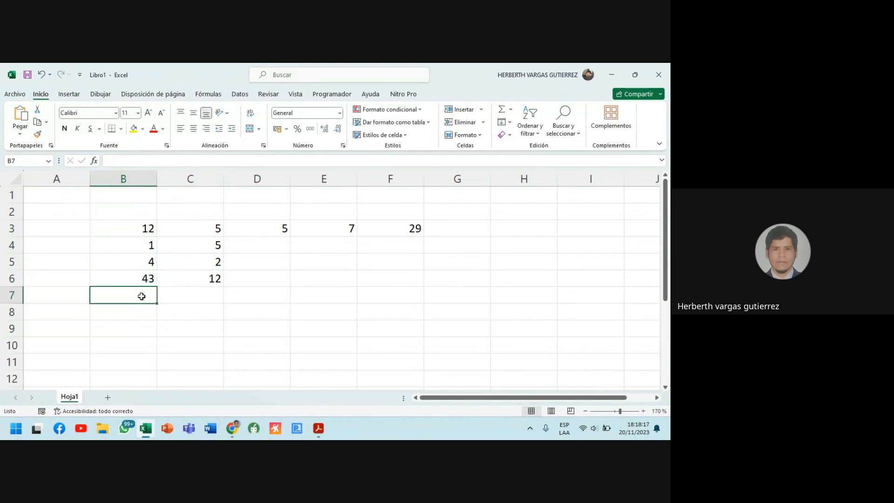
text(98)
click(189, 330)
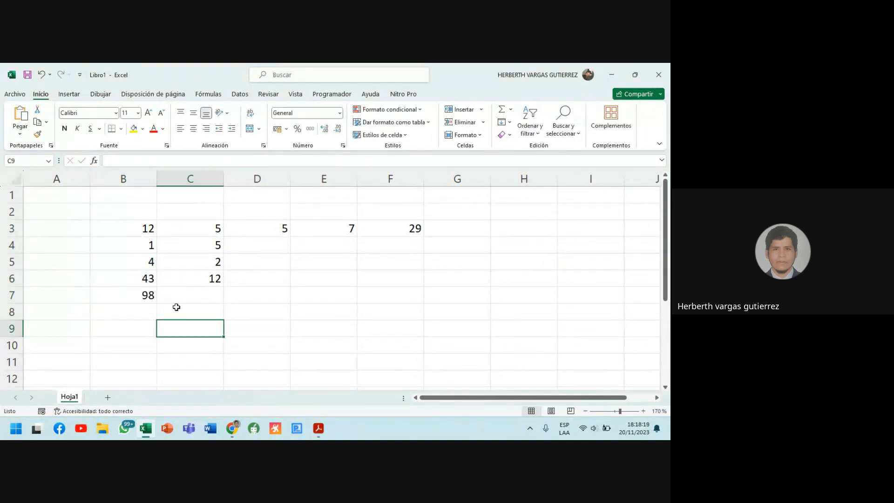
Fill cells B4 and B6 with yellow.
click(144, 245)
click(134, 128)
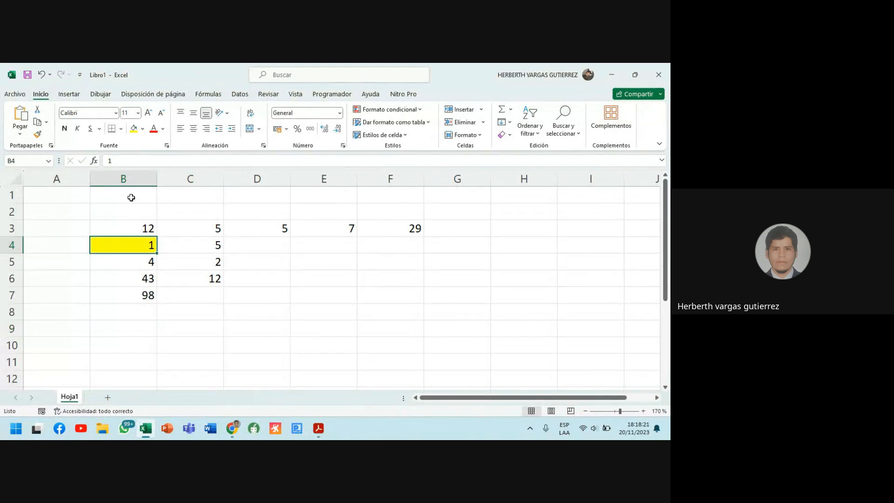
click(122, 278)
click(133, 129)
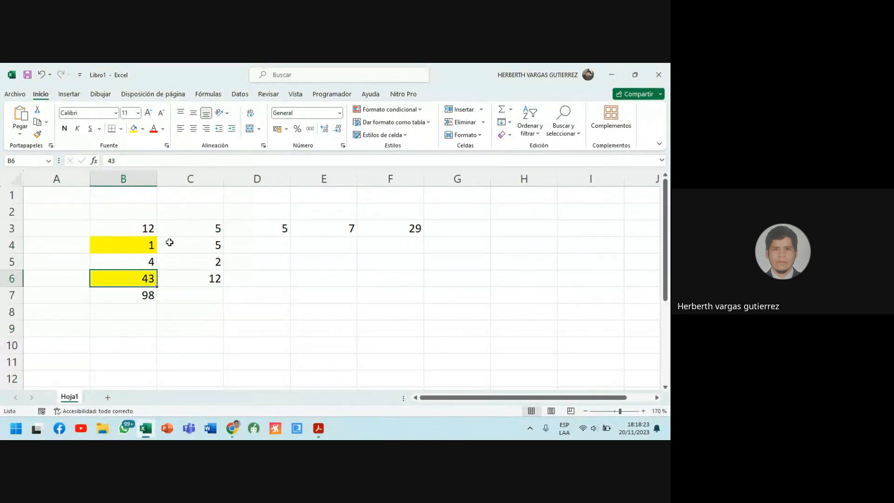
Fill cells B3, B5 and B7 with the green theme color.
click(143, 228)
click(143, 128)
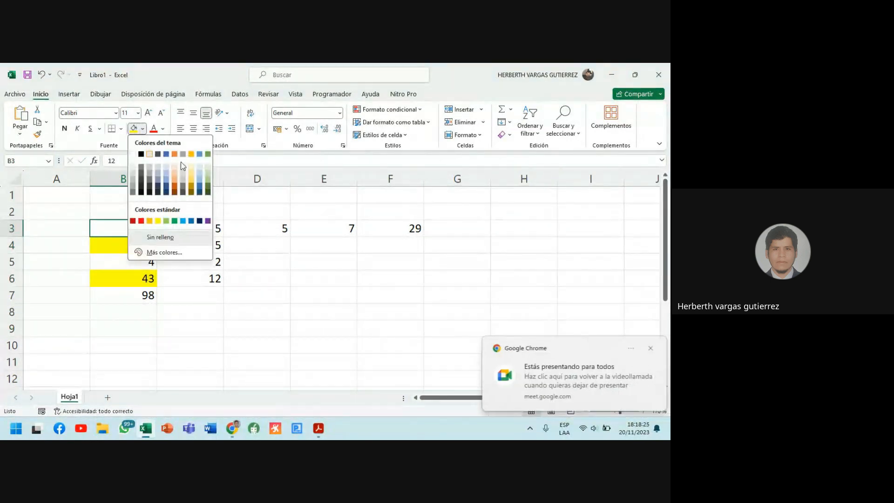
click(208, 154)
click(135, 261)
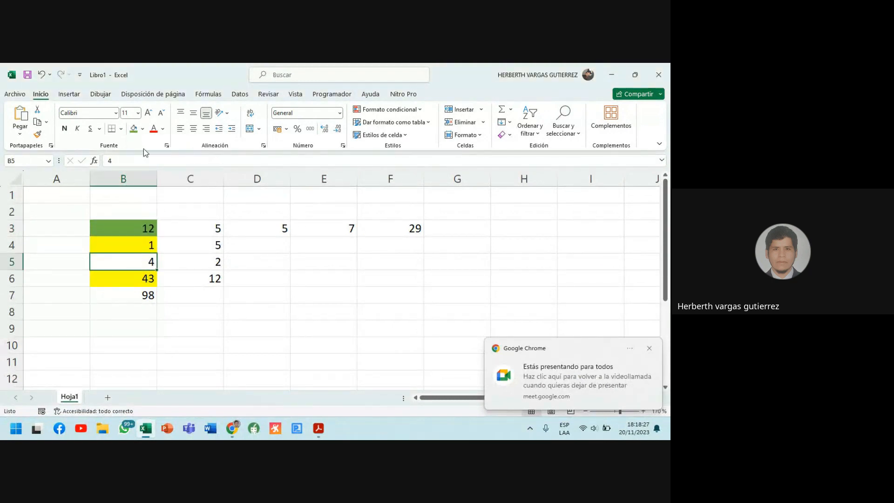
click(134, 129)
click(138, 296)
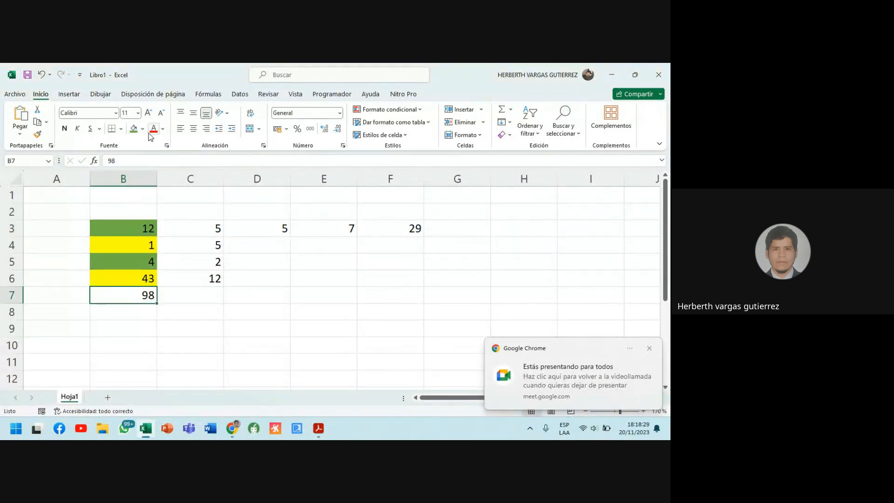
click(134, 128)
click(133, 320)
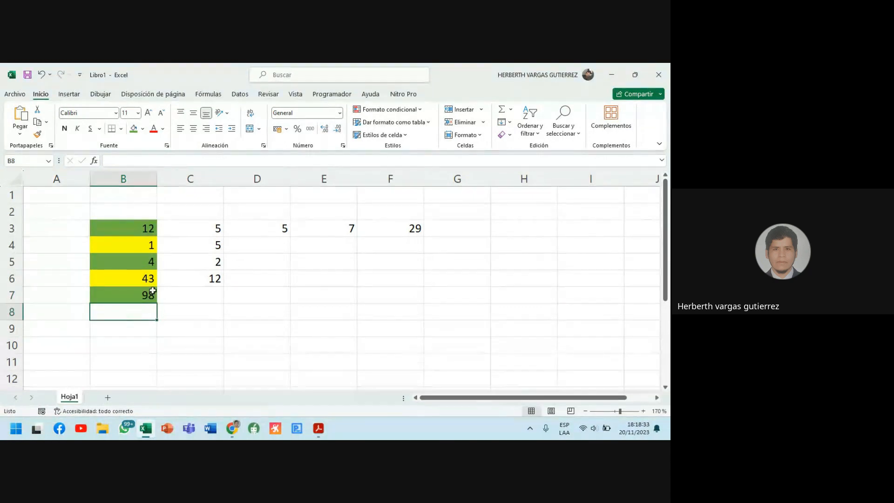
Change the value of the yellow cell B4 to 123.
click(146, 242)
text(123)
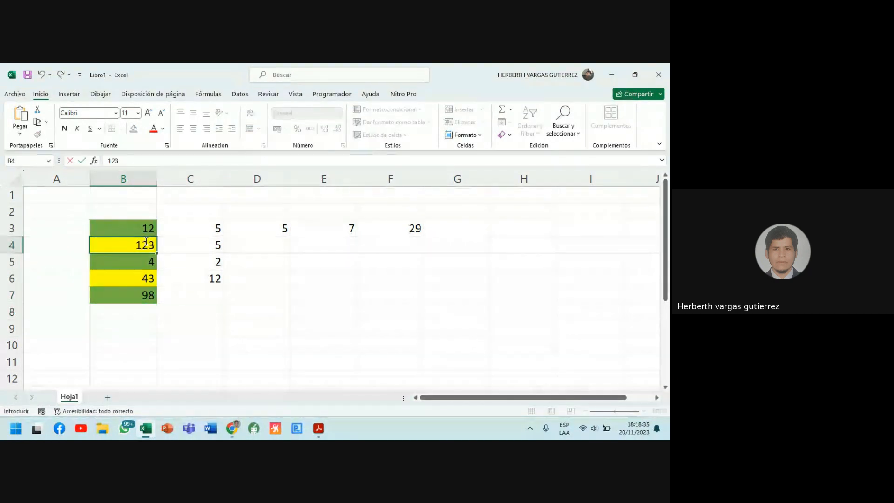
click(193, 347)
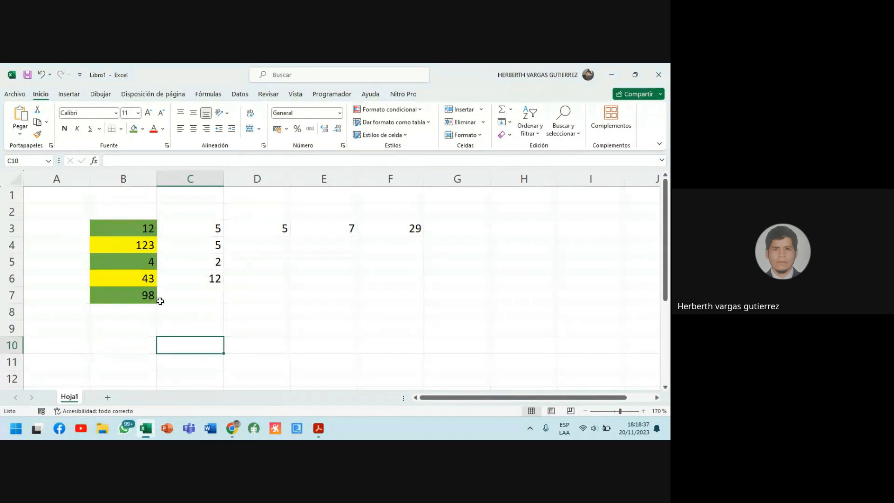
click(140, 246)
click(148, 278)
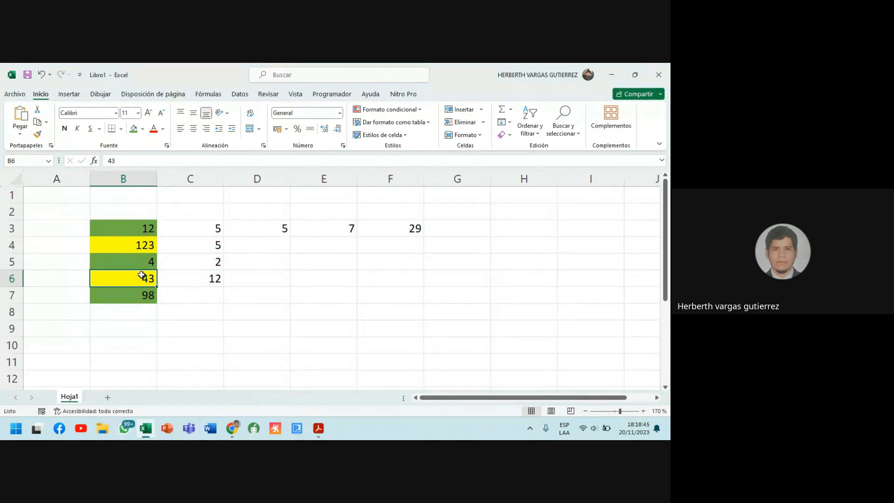
click(195, 290)
click(144, 311)
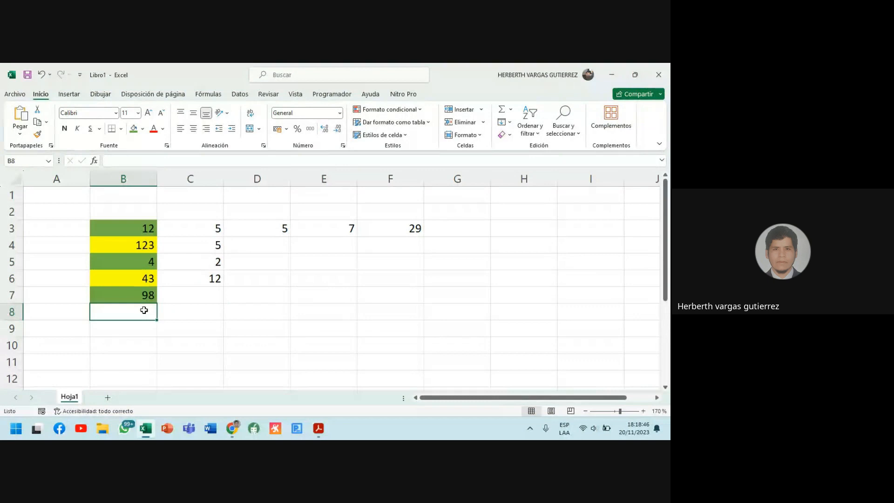
click(139, 244)
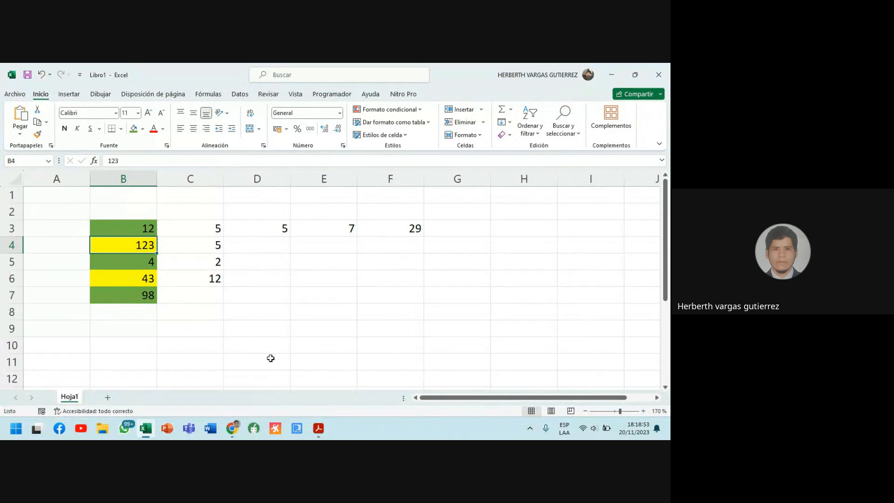
Search Windows for "teclado", open Teclado en pantalla and move it clear of the numbers in column B.
key(super)
text(t)
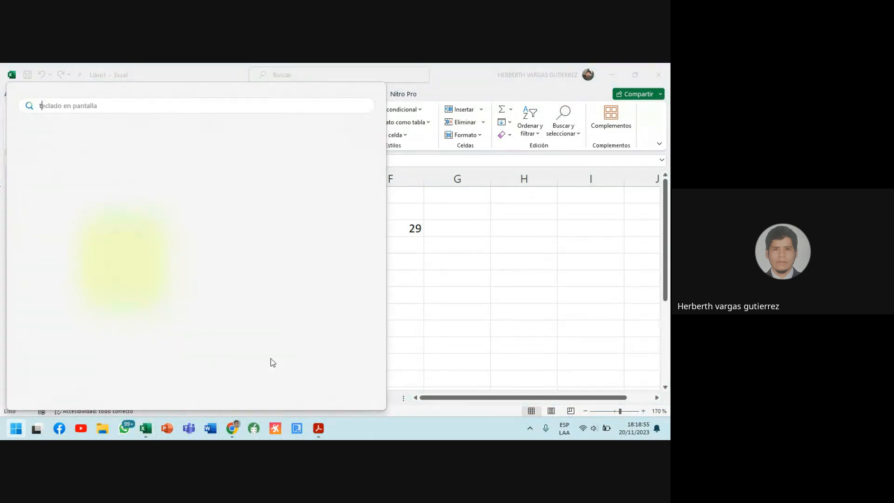
text(ecl)
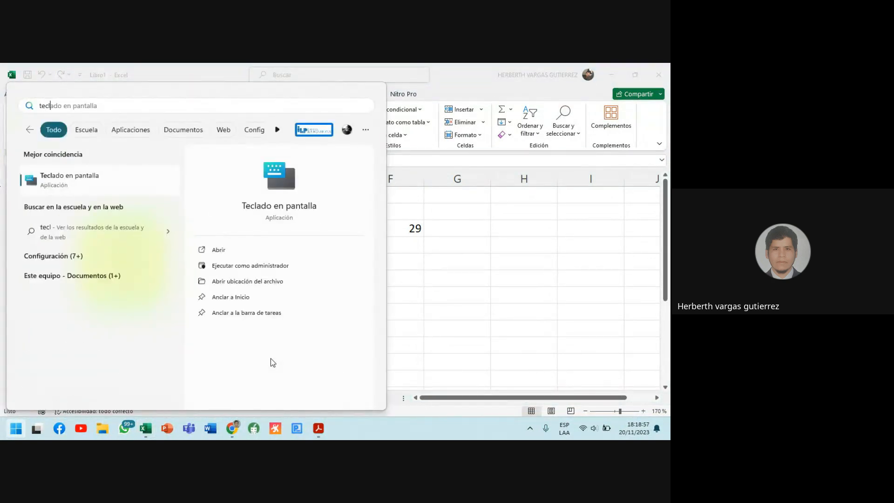
text(ado)
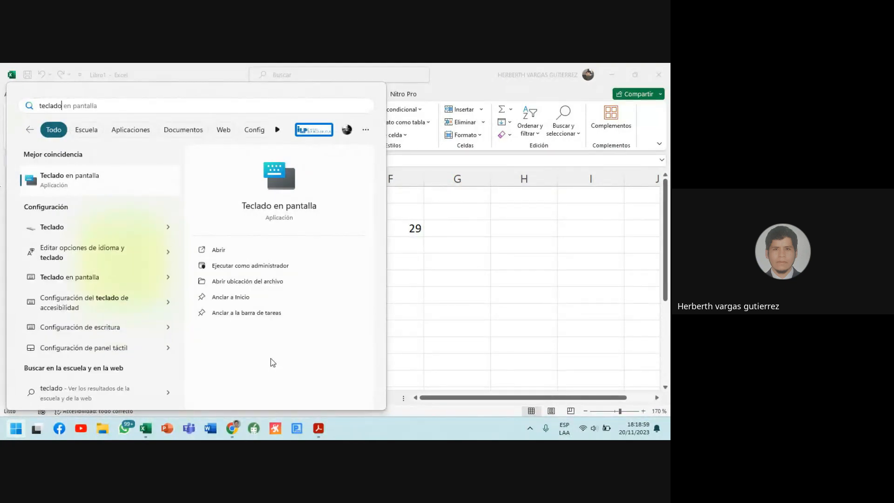
key(Return)
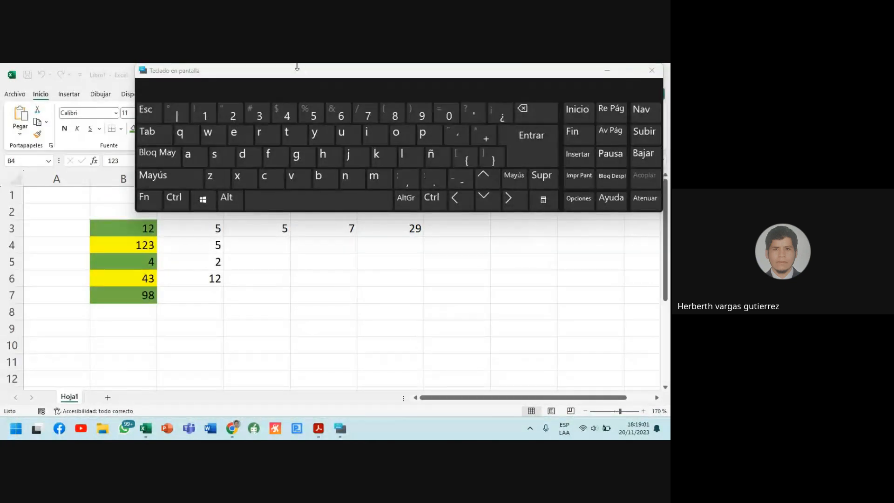
drag(297, 68, 348, 68)
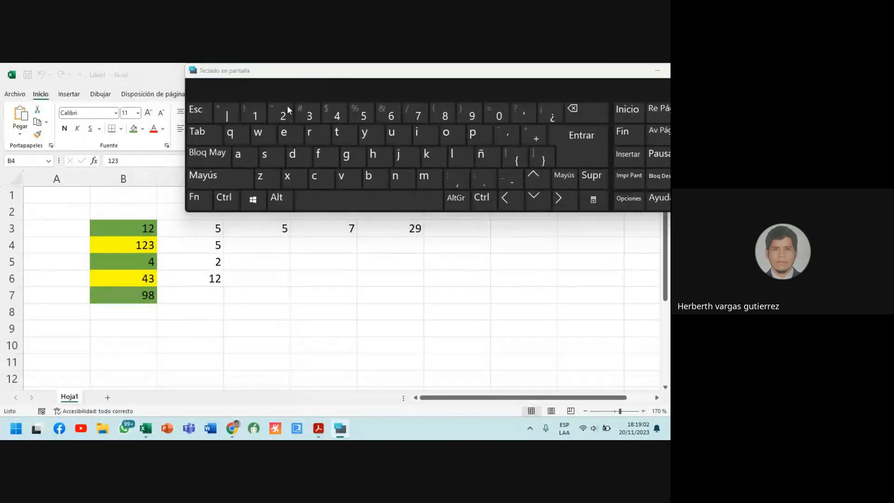
Select the two separate yellow cells B4 and B6 together and check their average, count and sum.
click(134, 279)
click(141, 242)
click(142, 278)
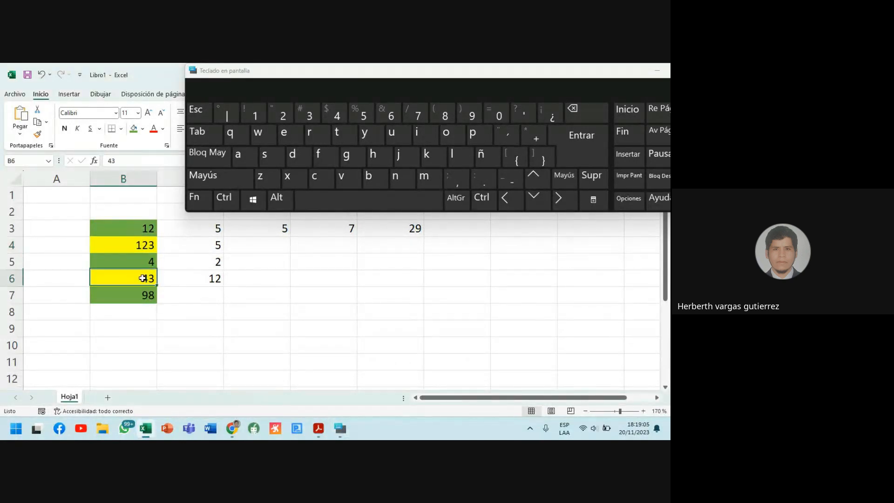
click(139, 248)
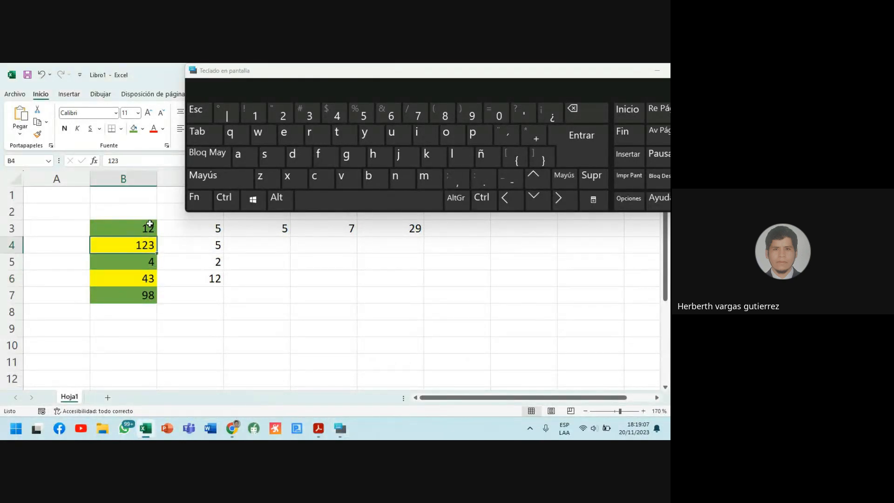
mouse_move(341, 429)
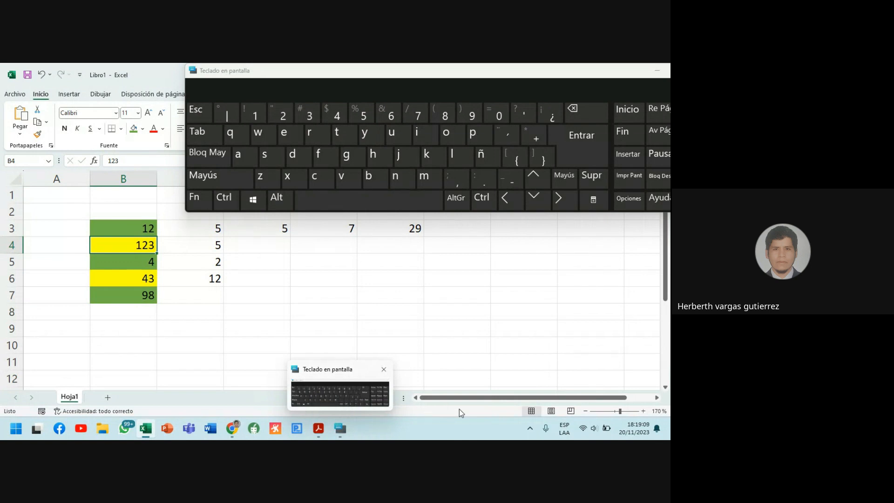
click(224, 200)
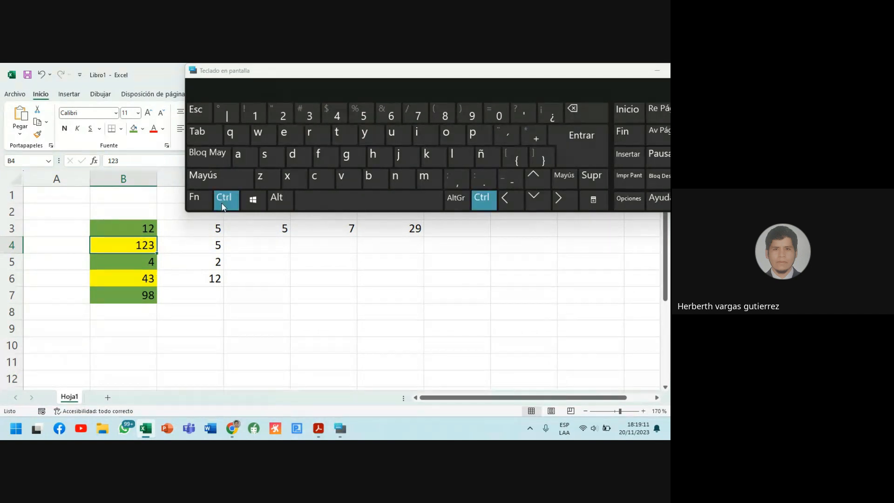
ctrl+click(116, 279)
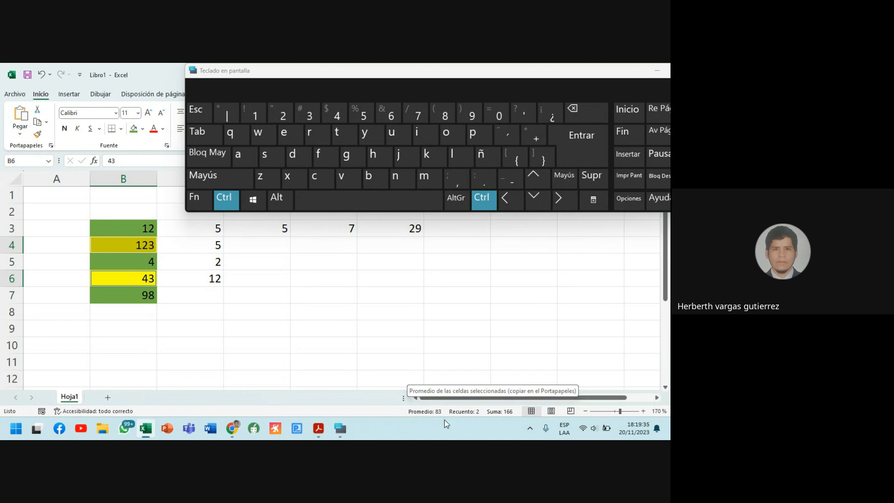
click(136, 323)
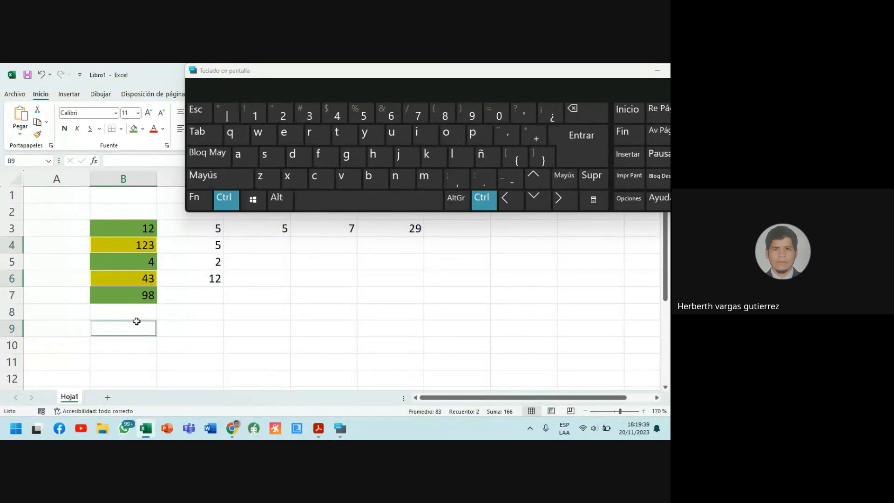
key(ctrl+Escape)
click(413, 324)
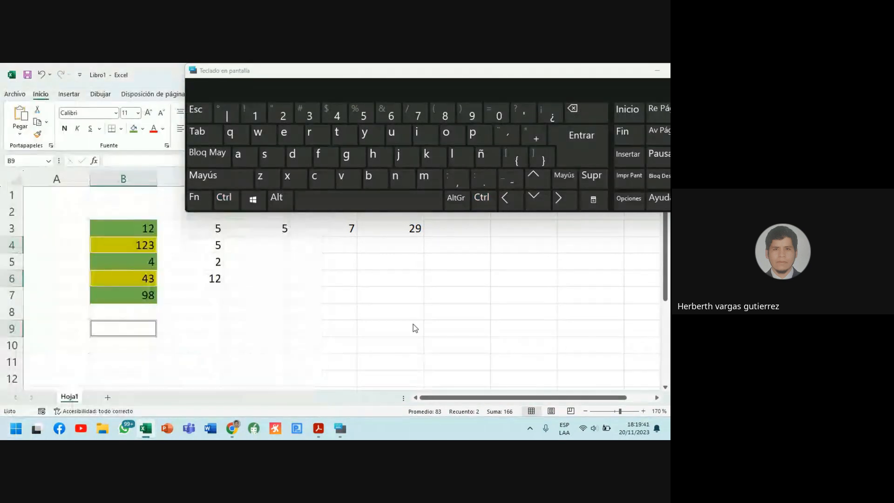
click(107, 343)
Add the two yellow cells in B9 with the formula =B4+B6 and reselect the cell to review it.
click(130, 333)
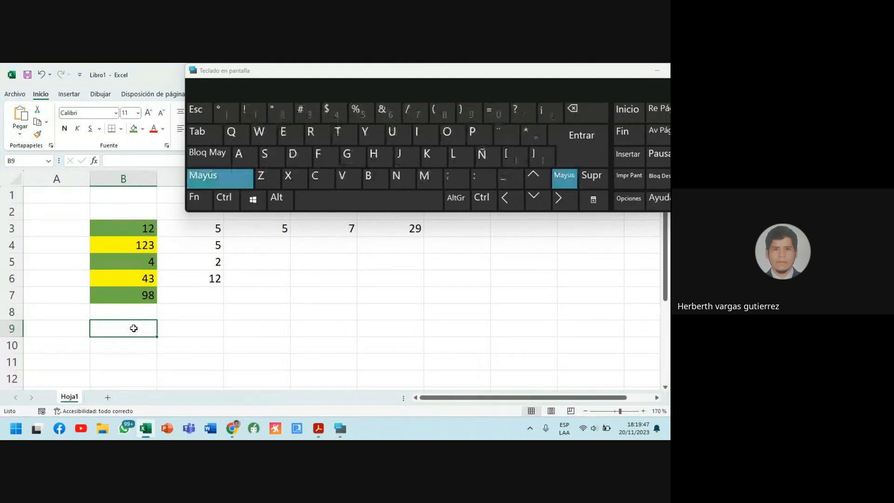
text(=)
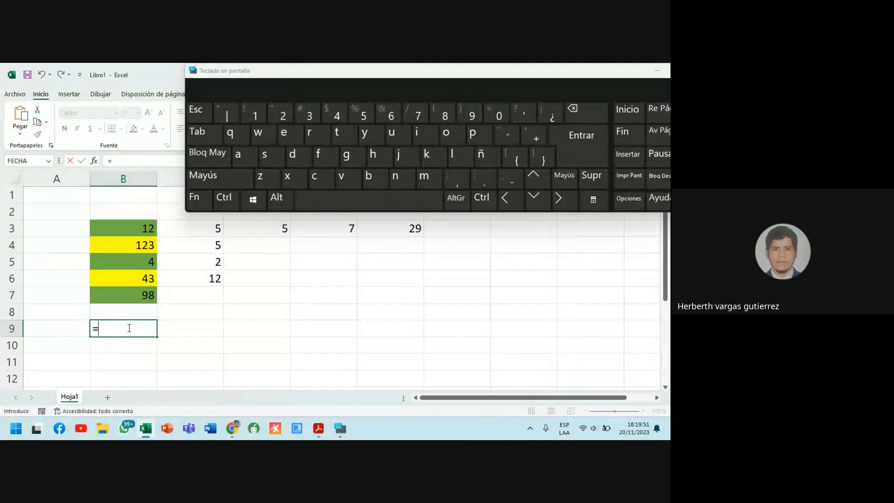
click(135, 245)
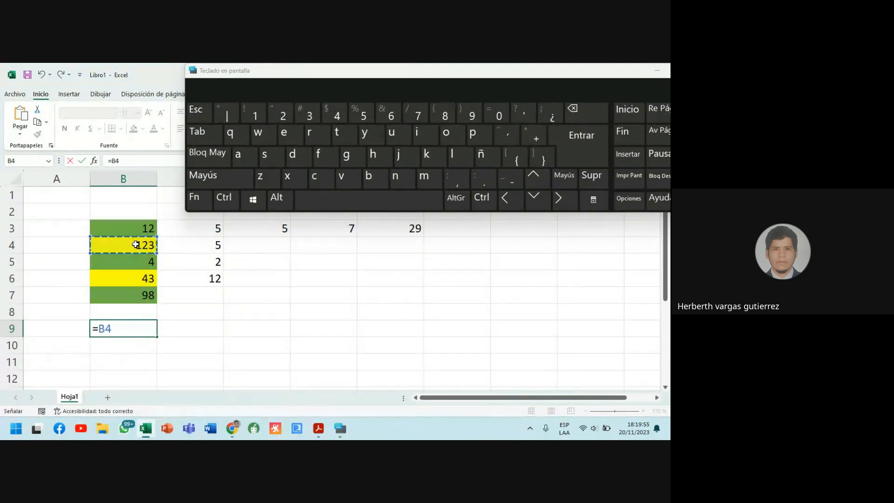
text(+)
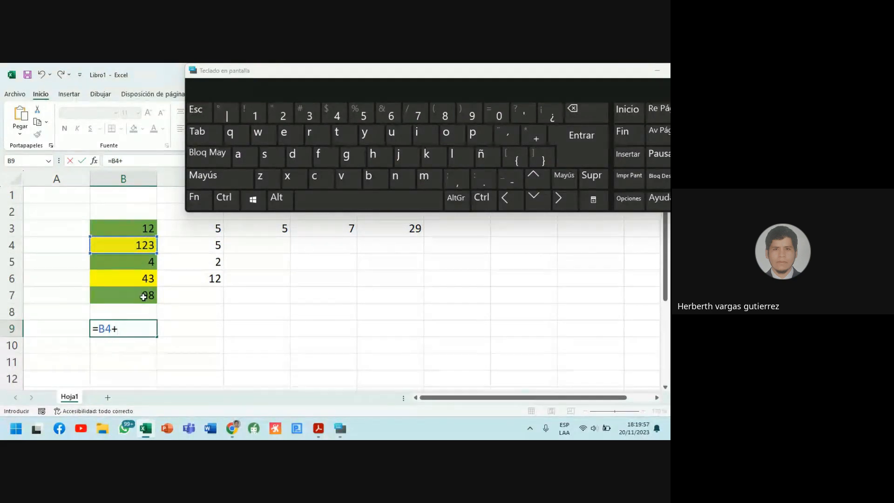
click(145, 280)
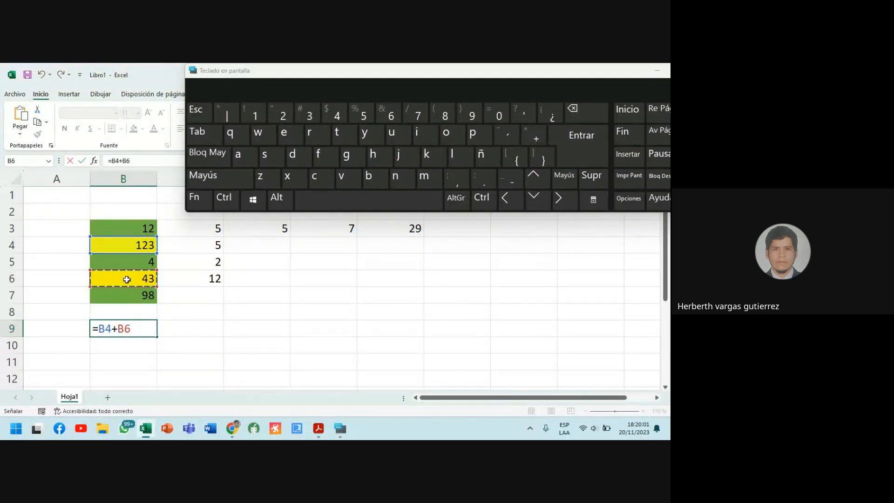
key(Return)
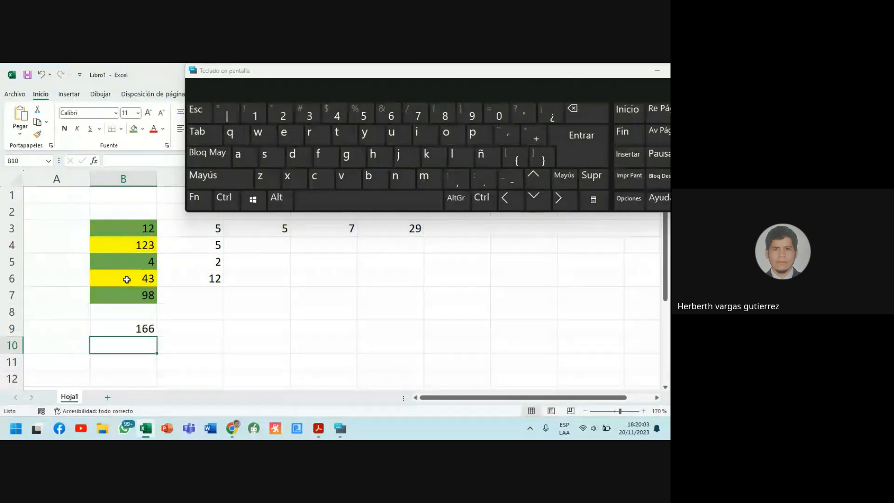
click(141, 327)
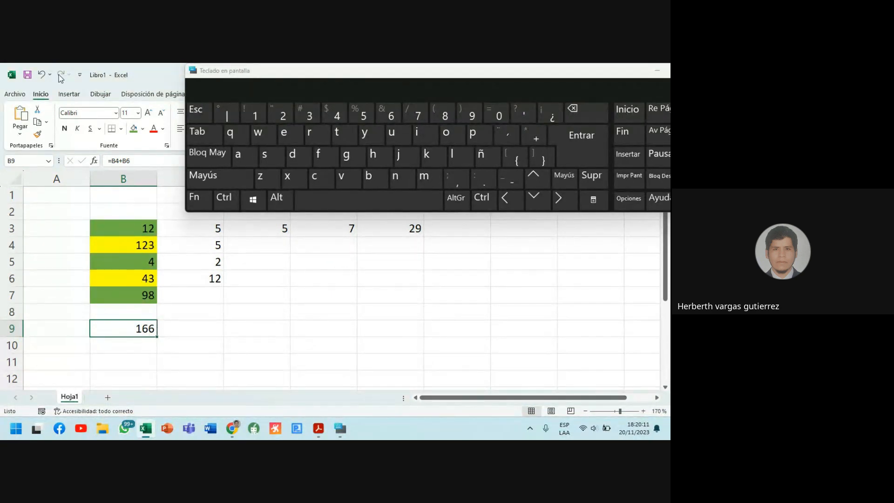
Fill result cell B9 with standard yellow and the empty cell B10 below it with standard light green.
click(142, 129)
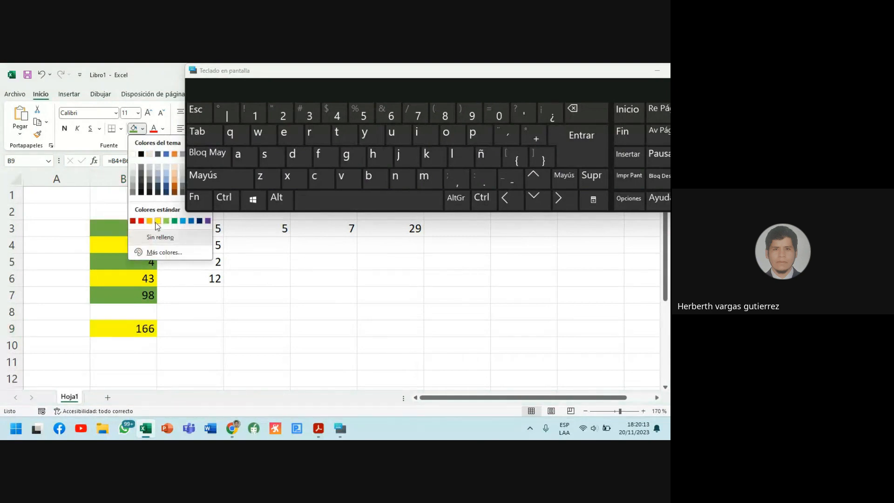
click(157, 220)
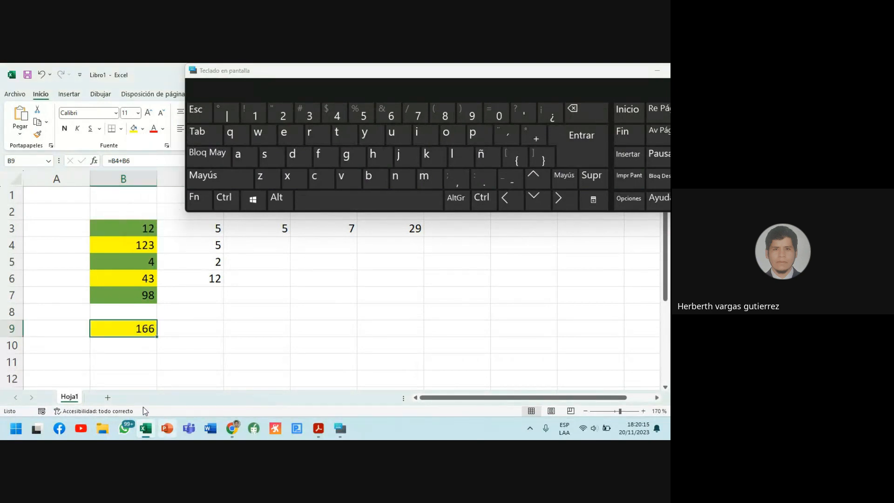
click(129, 344)
click(140, 130)
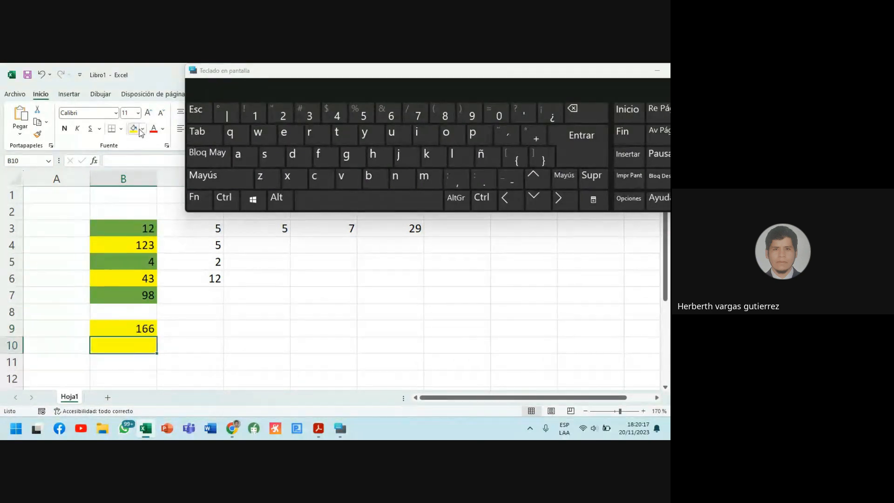
click(142, 130)
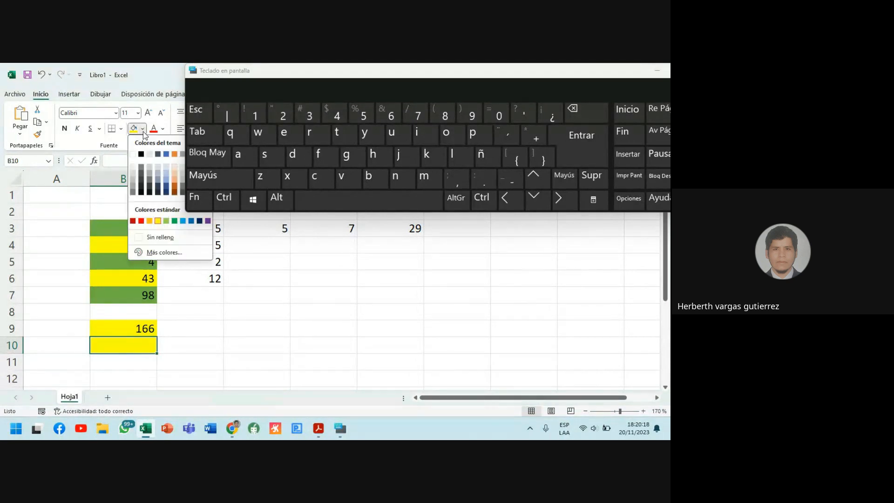
click(169, 220)
click(196, 379)
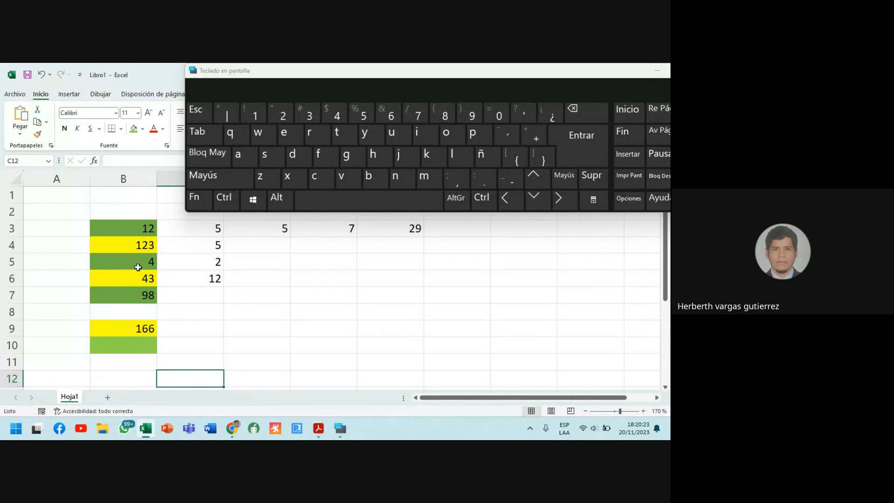
Add the three dark green cells of column B in B10 with the formula =B3+B5+B7.
click(136, 344)
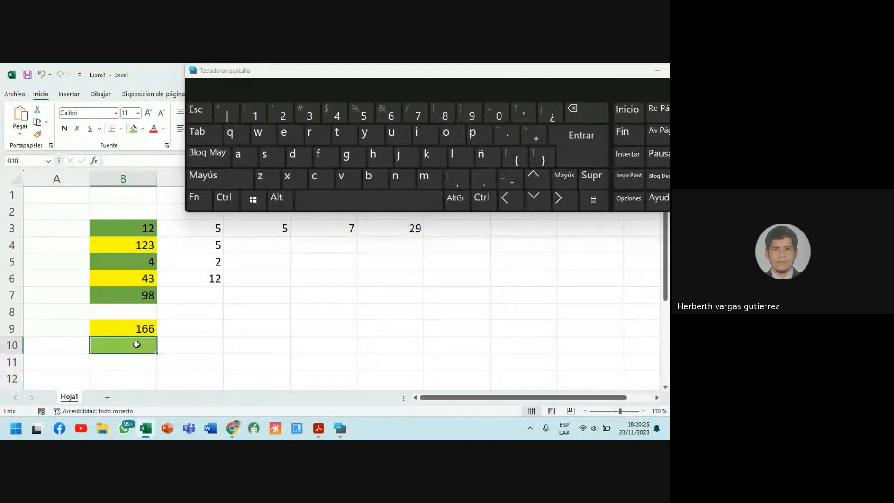
key(shift)
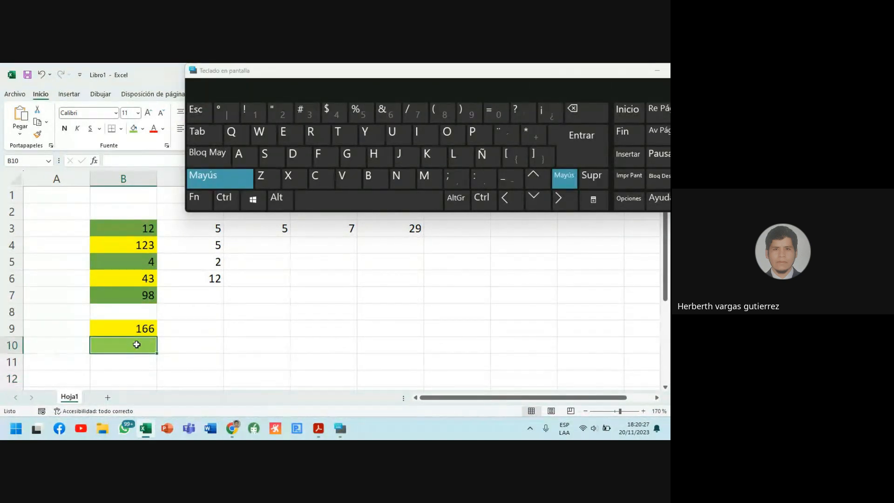
text(=)
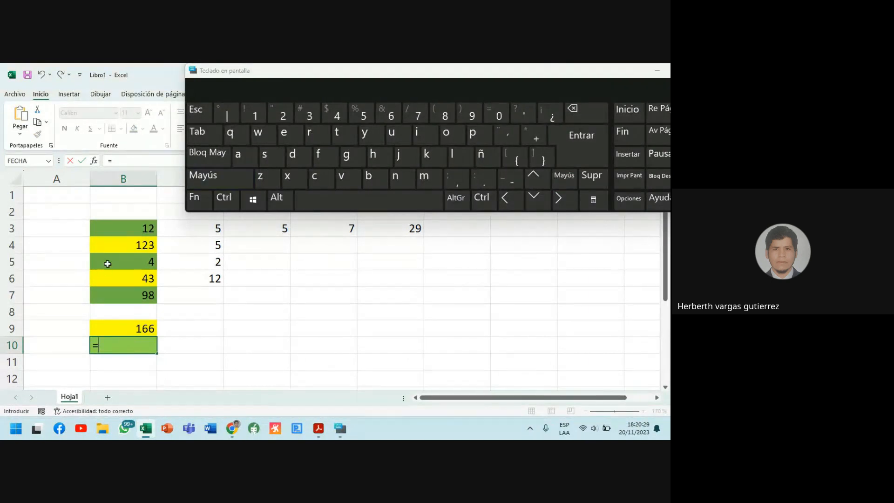
click(134, 228)
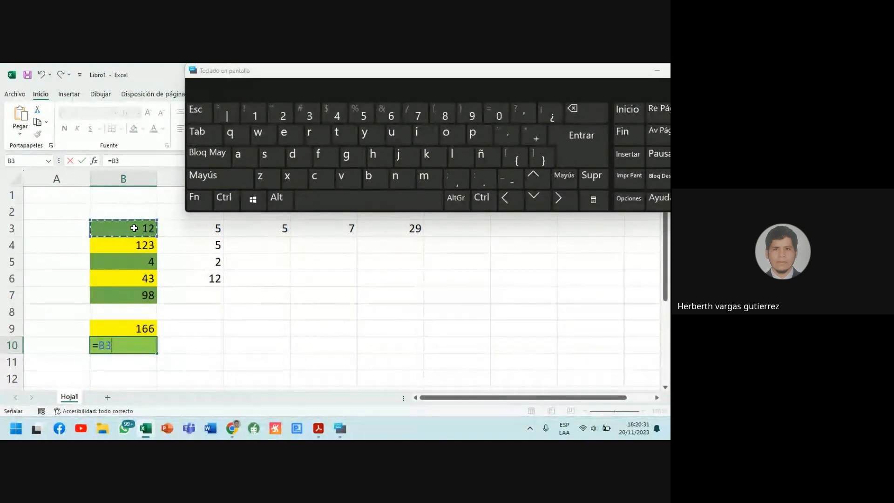
text(+)
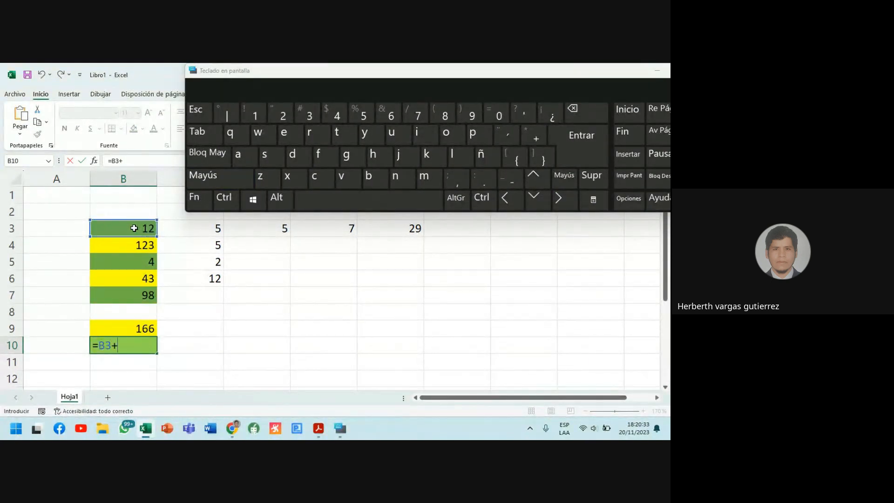
click(146, 263)
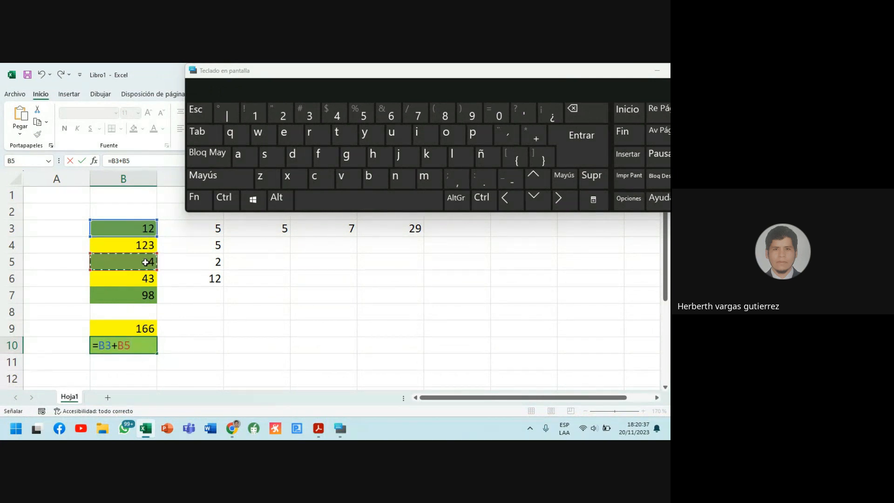
text(+)
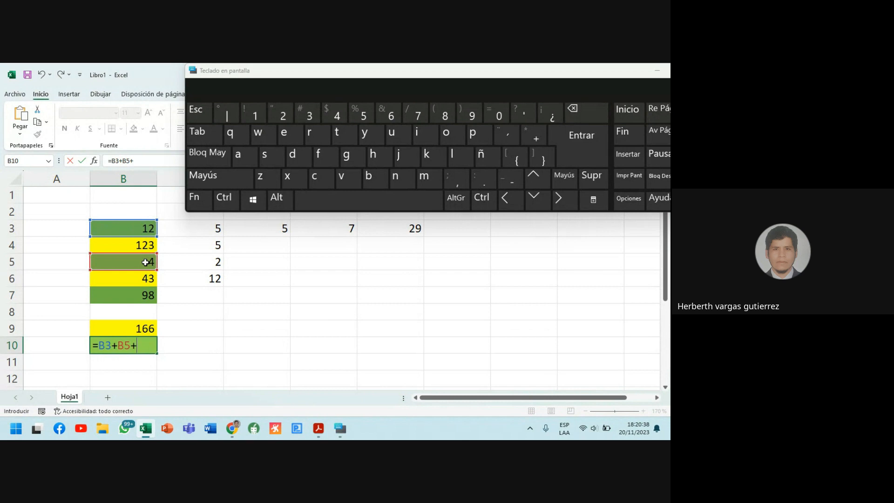
click(132, 293)
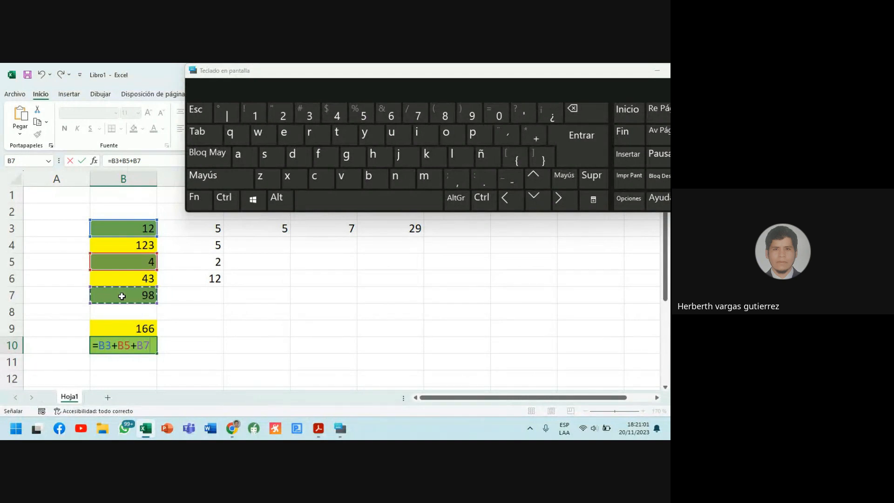
key(Return)
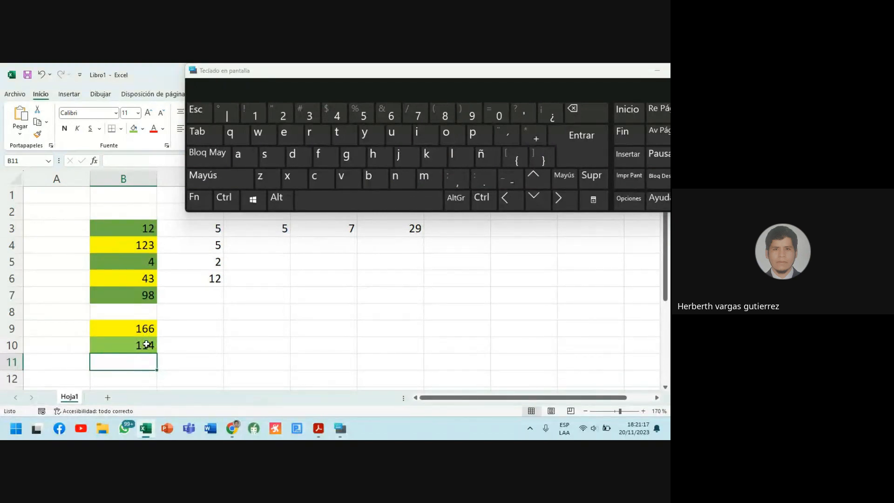
Open the formulas in B9 and B10 to review which colored cells each one adds, leaving them unedited.
click(139, 330)
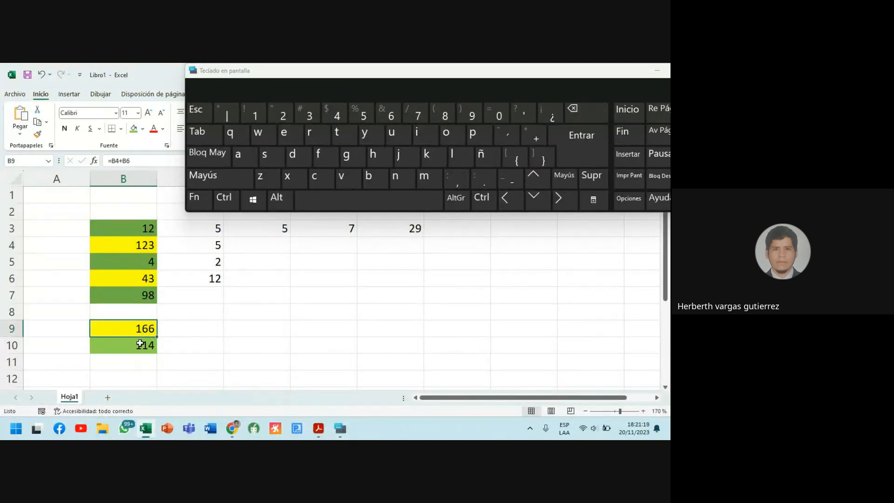
double_click(108, 327)
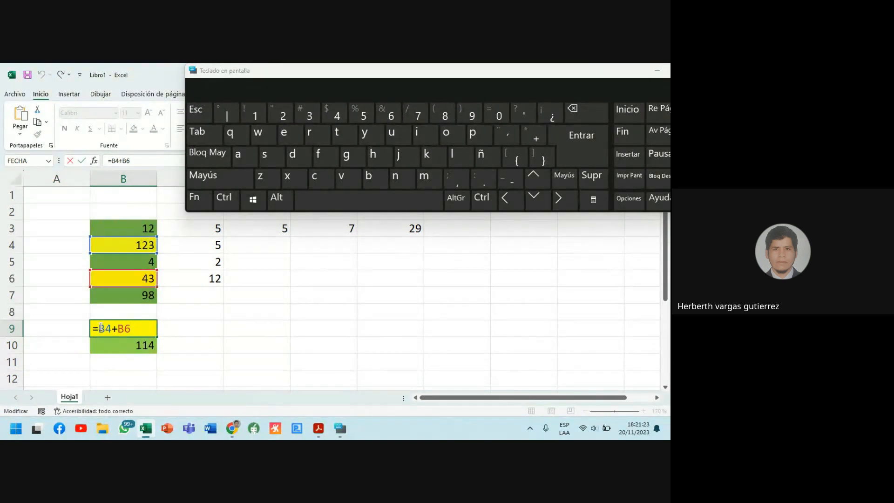
click(136, 344)
double_click(136, 344)
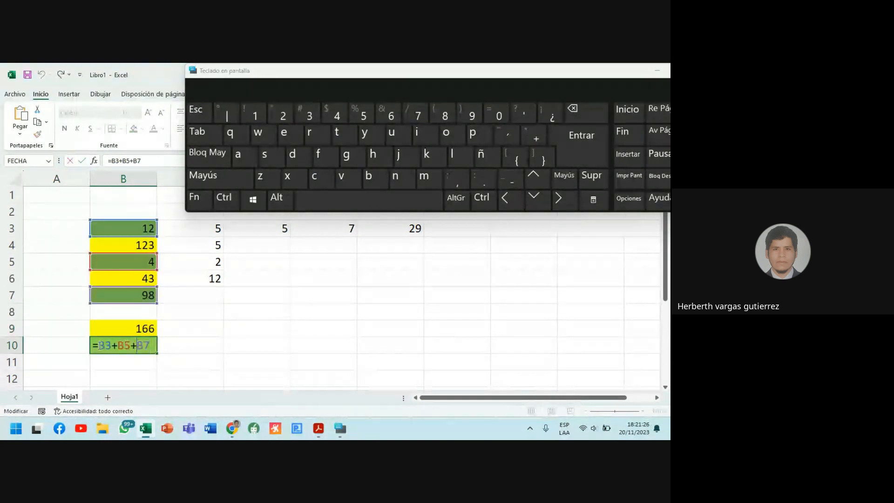
key(Return)
click(127, 311)
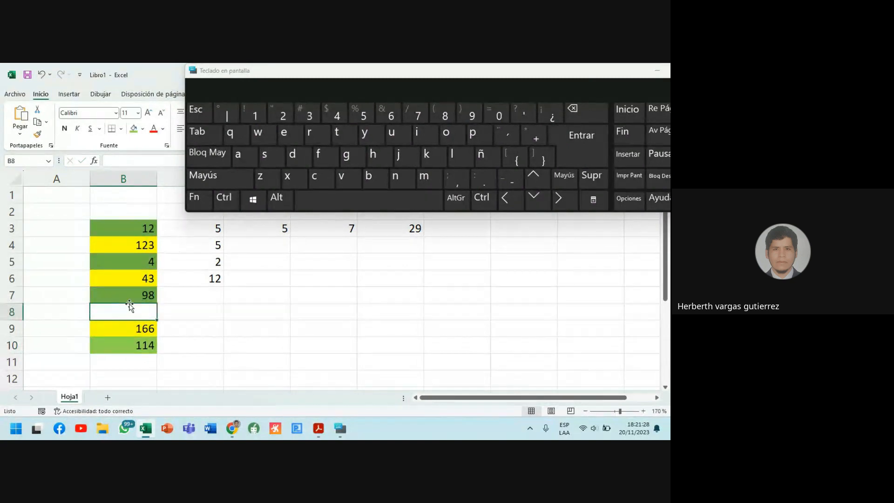
Total the whole colored range in B11 with the formula =SUMA(B3:B7).
click(131, 364)
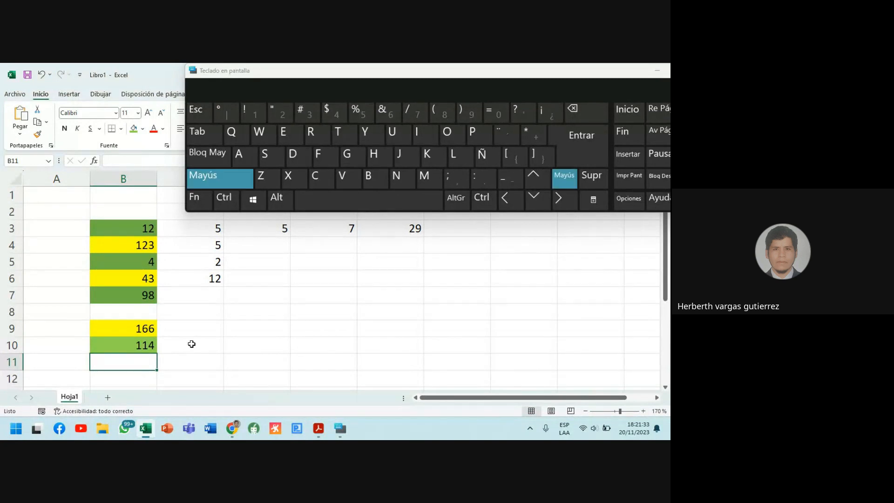
text(=sum)
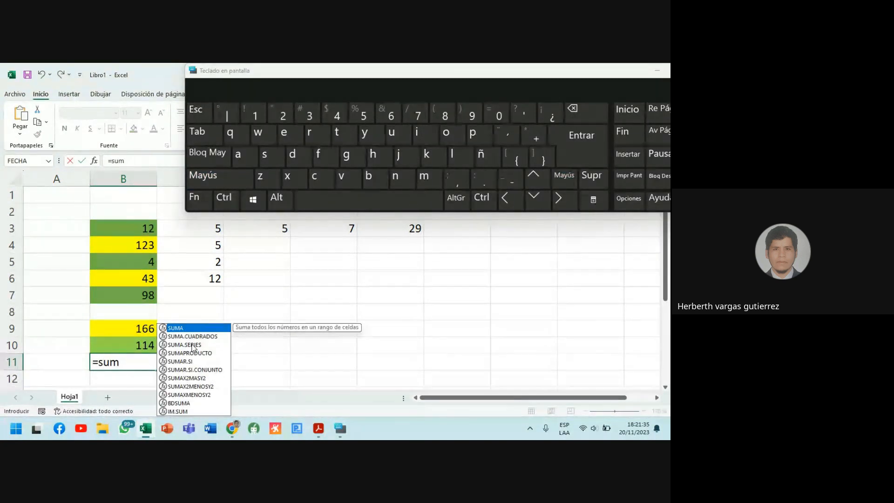
key(Tab)
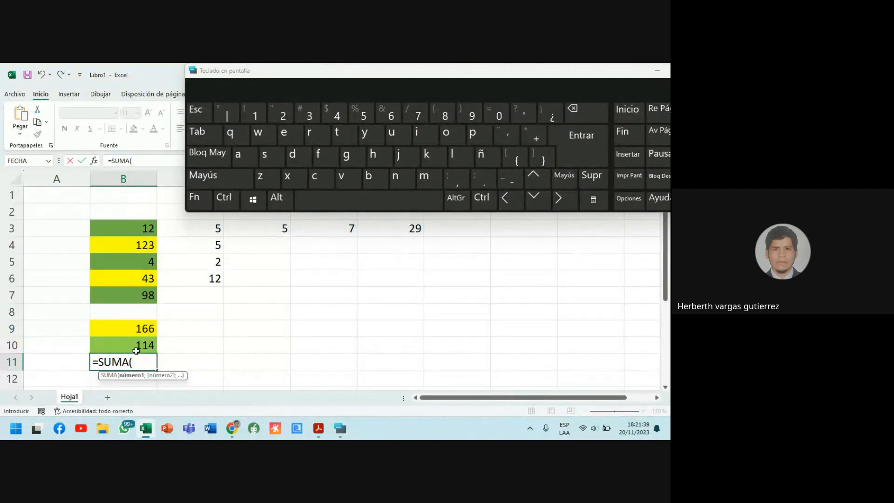
drag(145, 233, 145, 241)
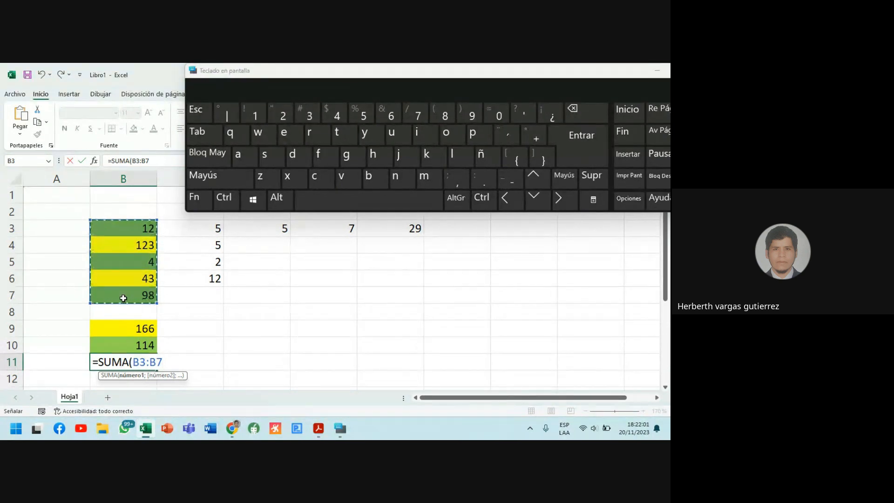
text())
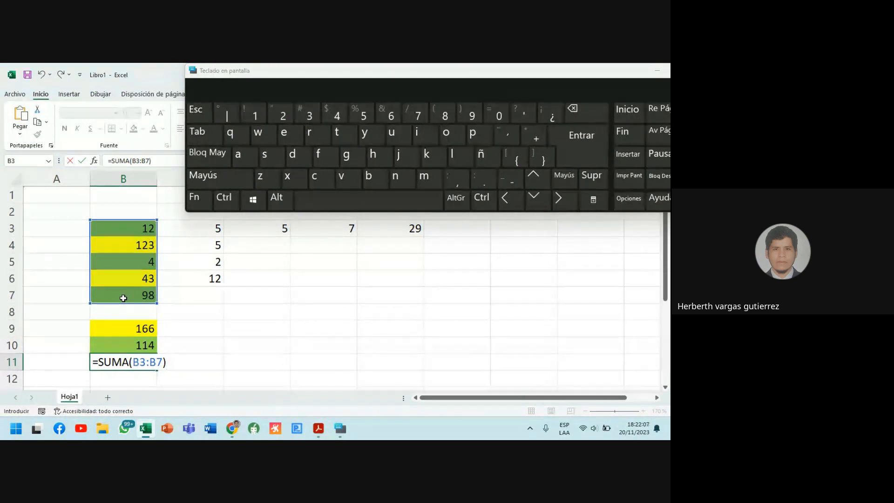
key(Return)
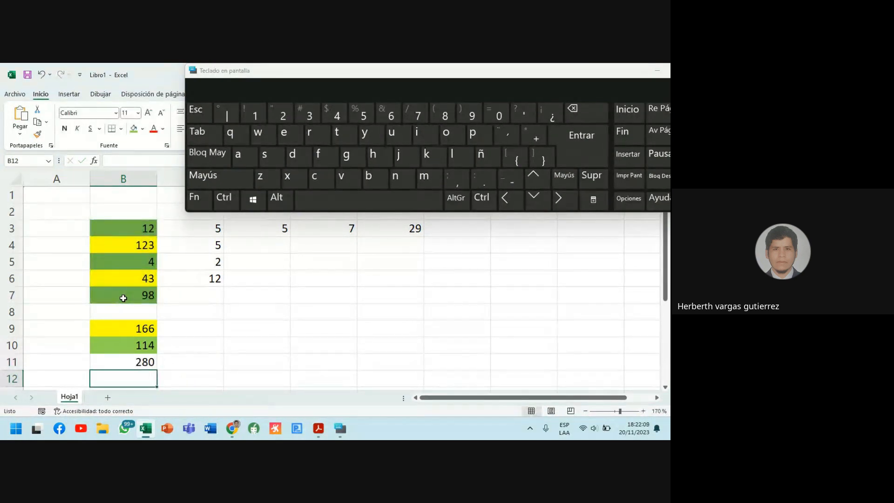
Check the total in B11 against the status bar sum of the selected range B3:B7.
click(141, 363)
click(138, 329)
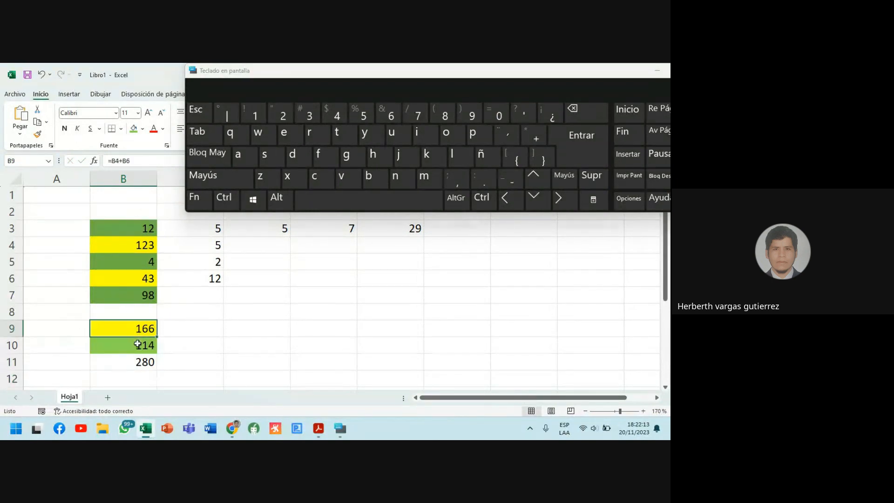
drag(142, 229, 144, 292)
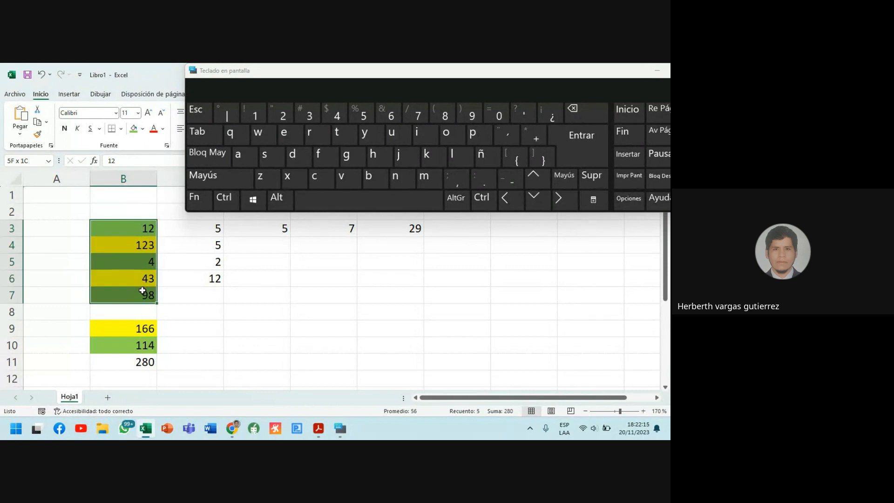
click(145, 362)
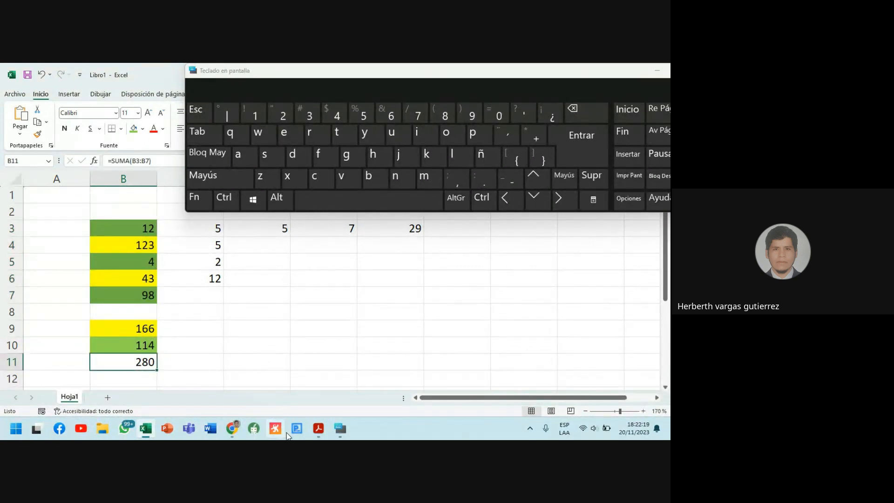
Select the contiguous range B3:B7 again and go through its green and yellow cells one by one.
mouse_move(318, 436)
drag(134, 227, 148, 292)
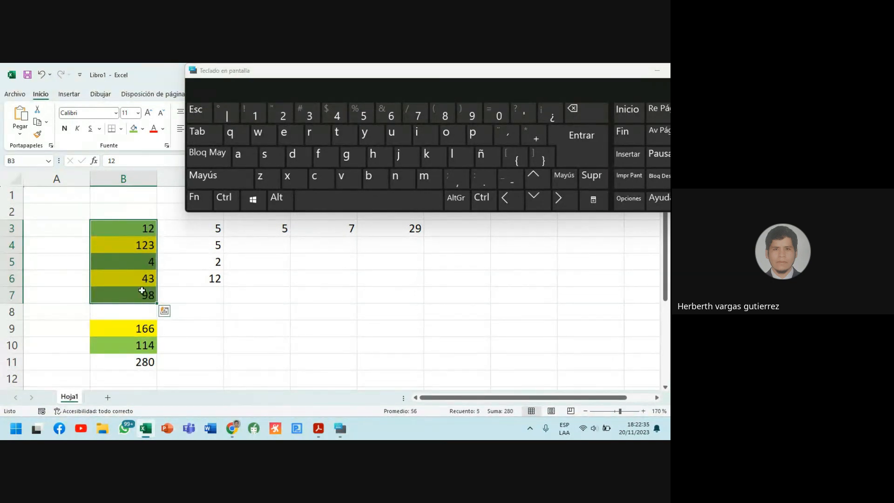
click(146, 228)
click(146, 243)
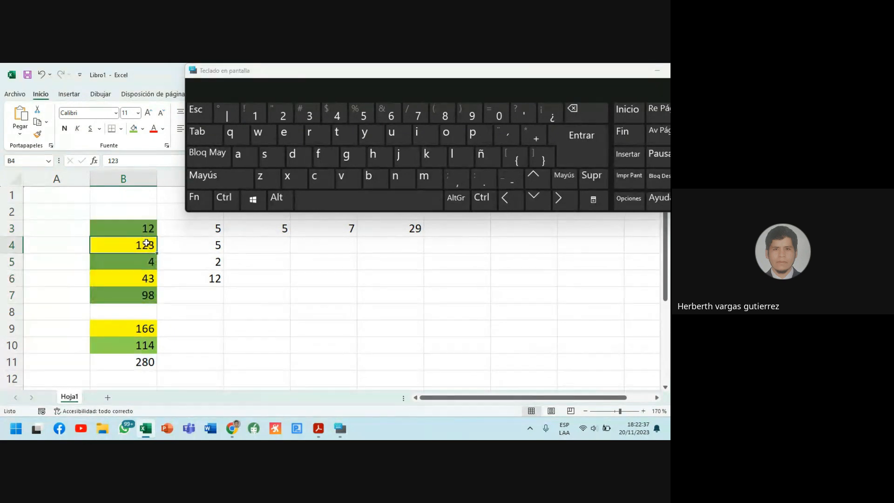
click(146, 263)
click(147, 278)
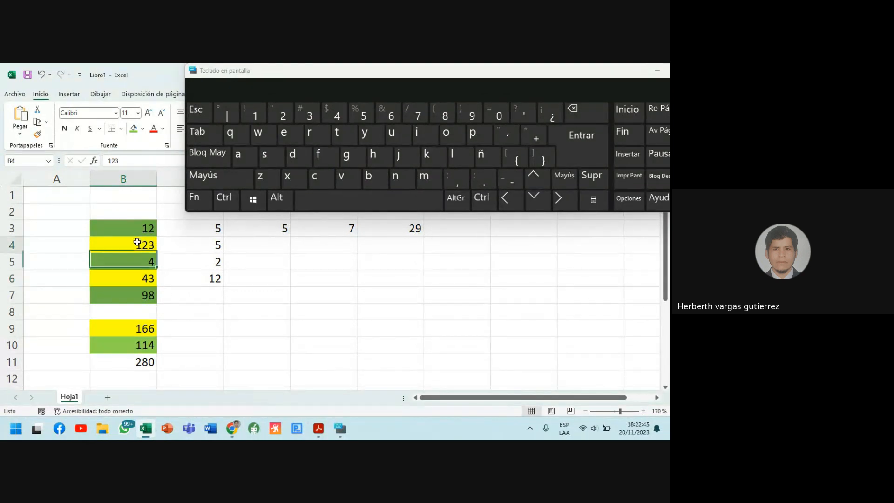
Fill cells C4 and C6 with light green.
click(207, 244)
click(136, 132)
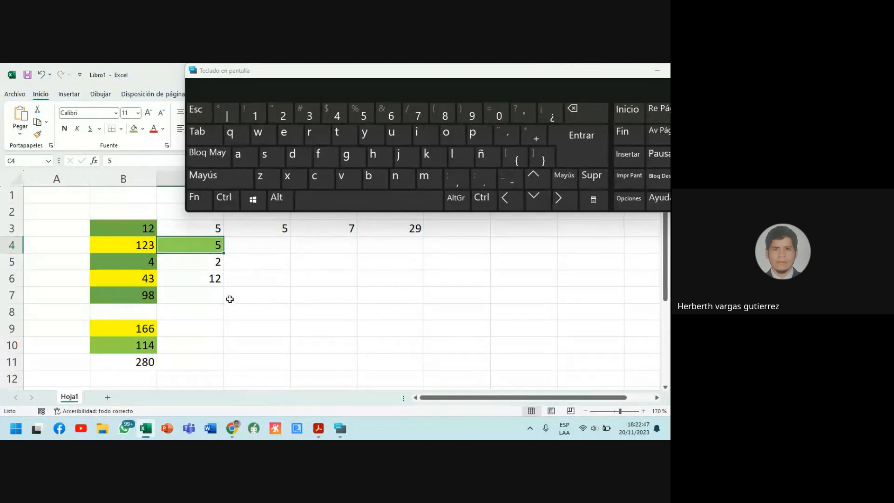
click(209, 280)
click(134, 129)
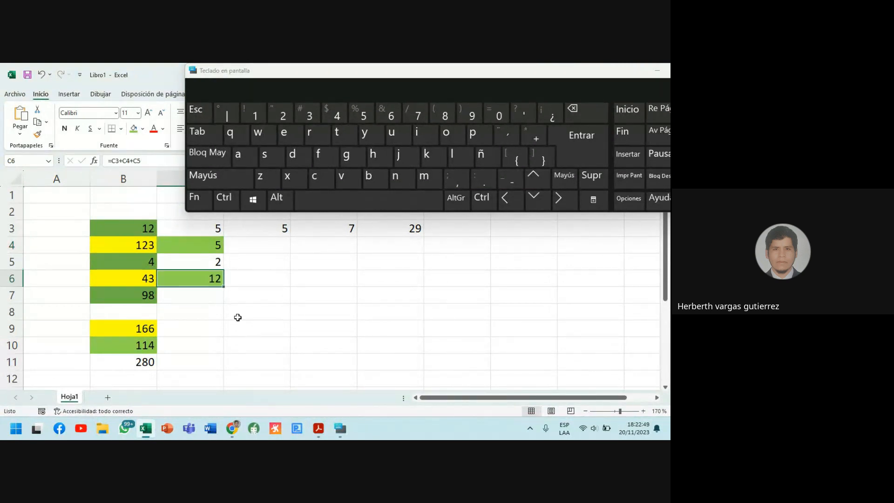
Add the scattered green cells one by one in C9 with the formula =B3+B5+B7+C4+C6.
click(211, 328)
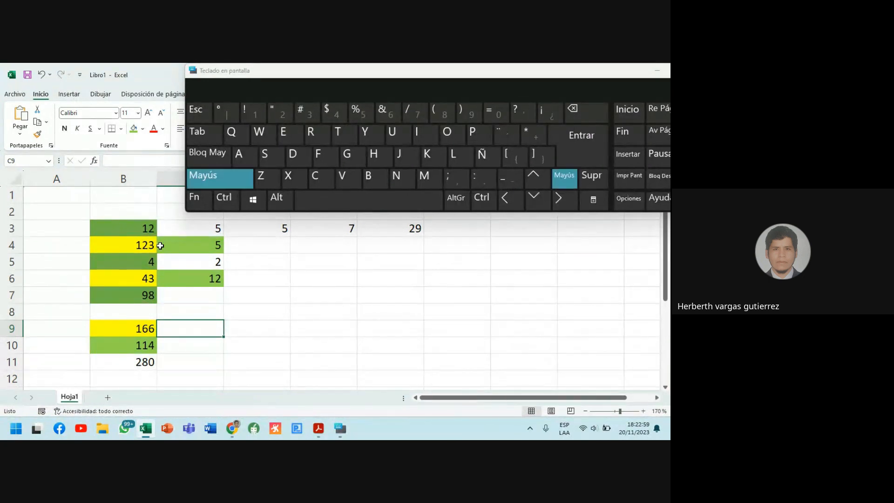
text(=)
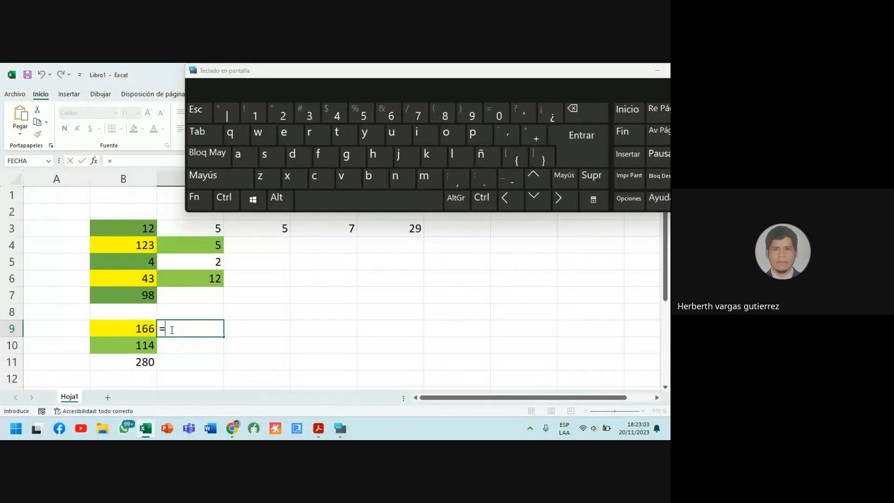
click(146, 228)
text(+)
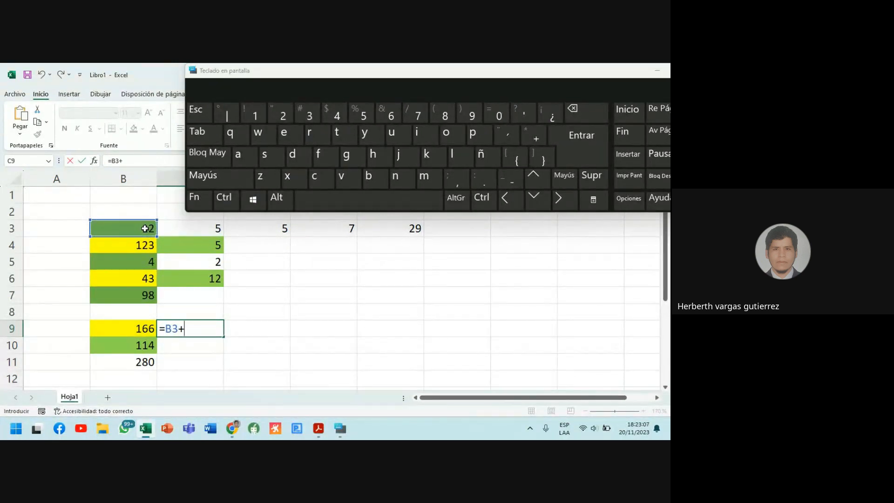
click(140, 259)
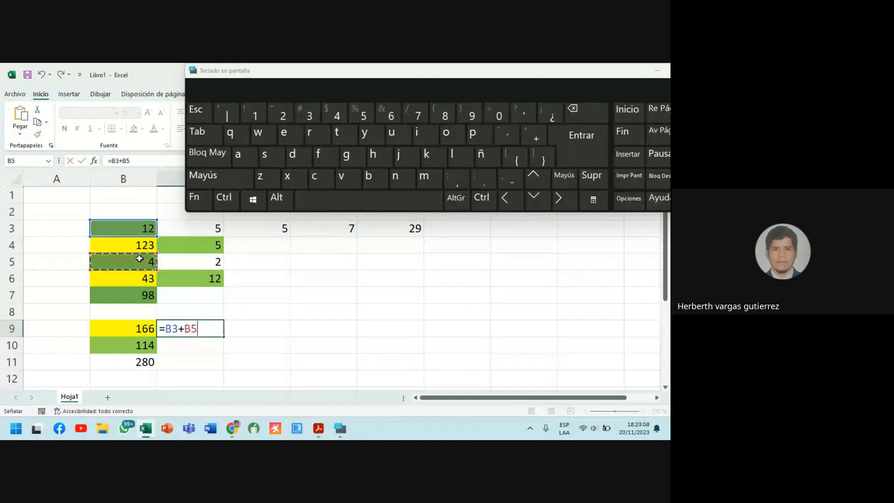
text(+)
click(143, 295)
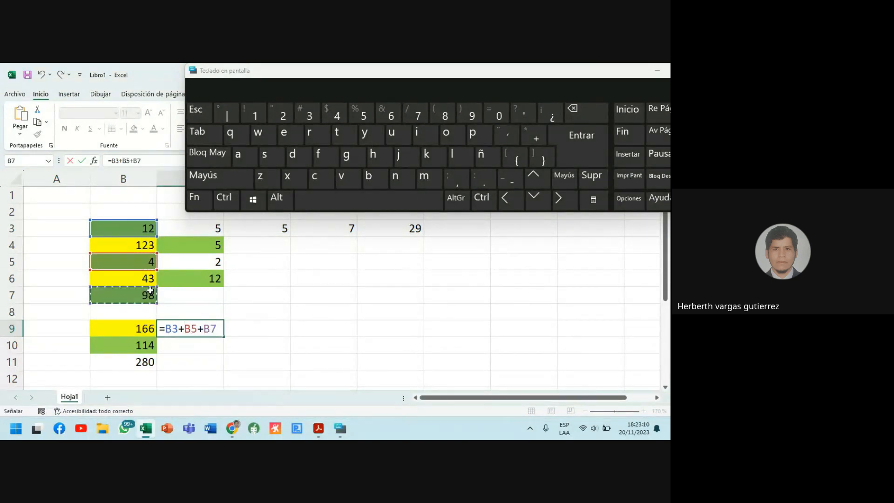
text(+)
click(207, 248)
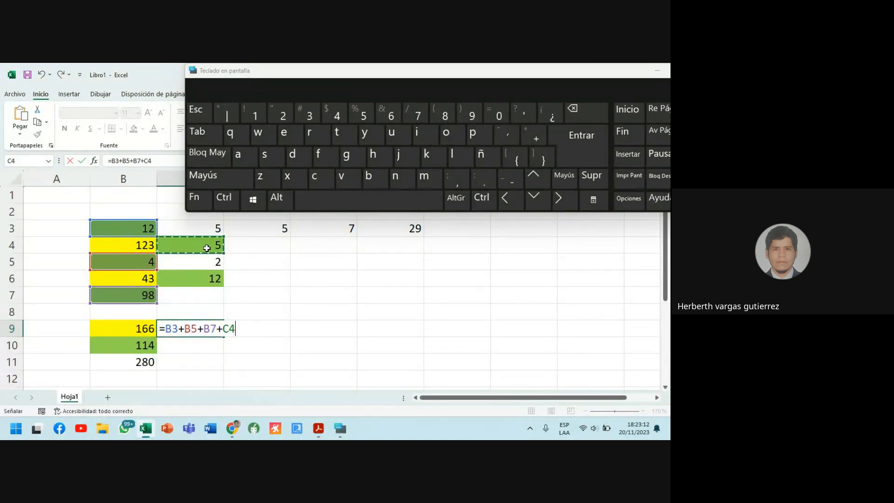
text(+)
click(205, 280)
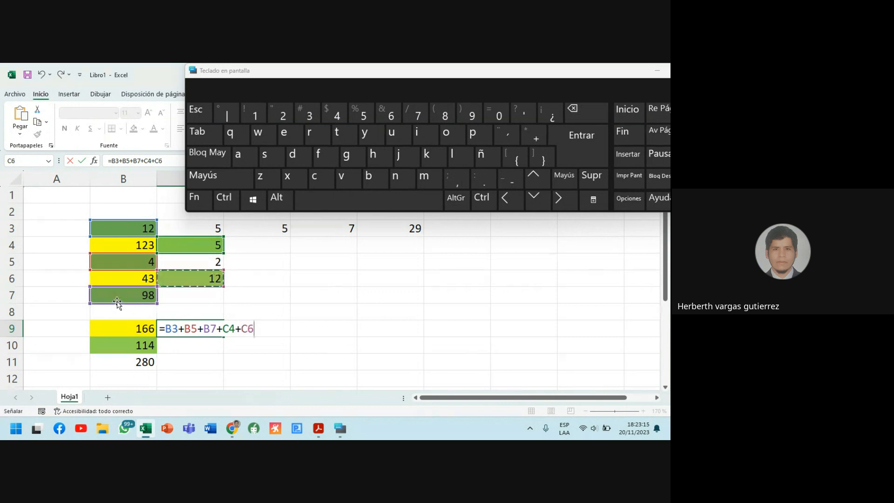
key(Return)
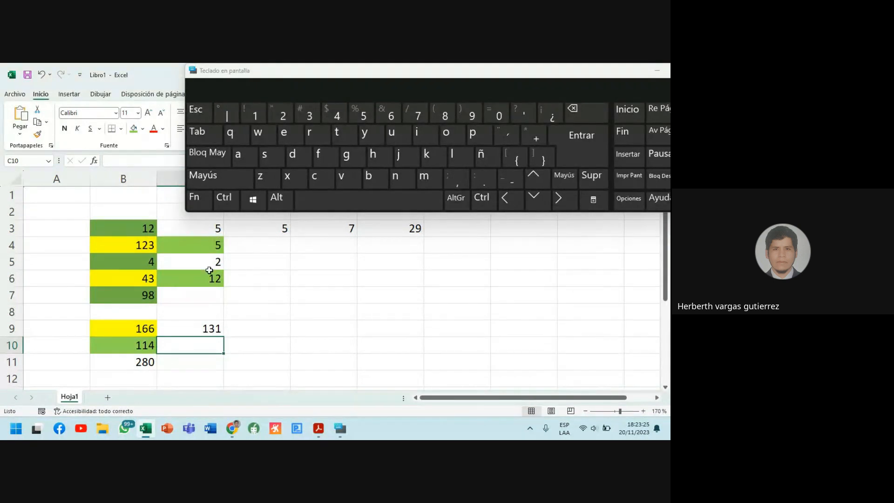
click(219, 328)
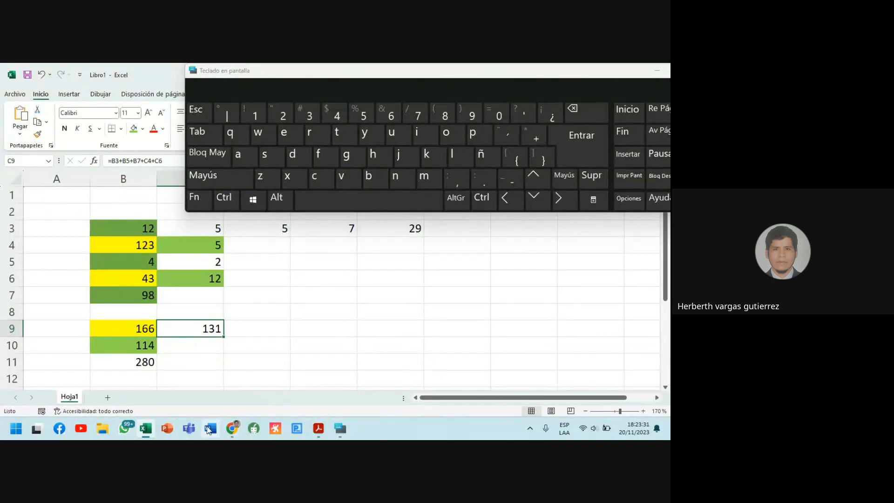
Switch to the Google Meet call in Chrome to read the chat messages, and minimize the on-screen keyboard.
mouse_move(233, 427)
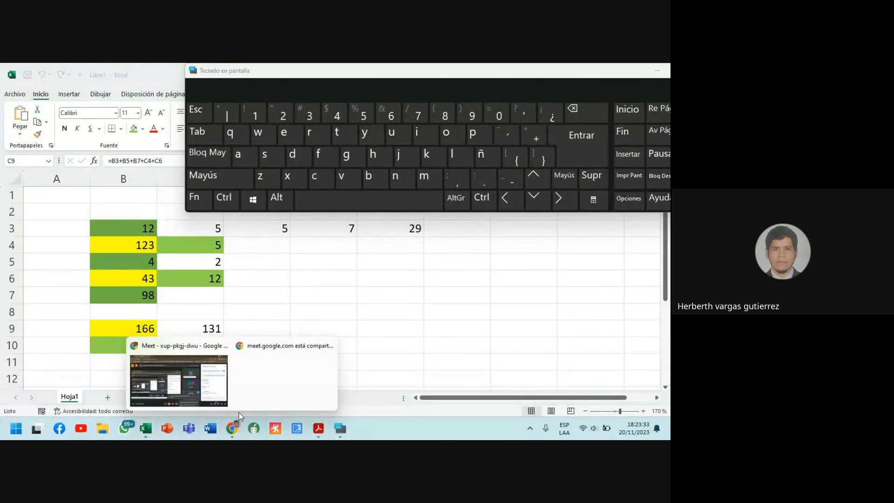
click(224, 394)
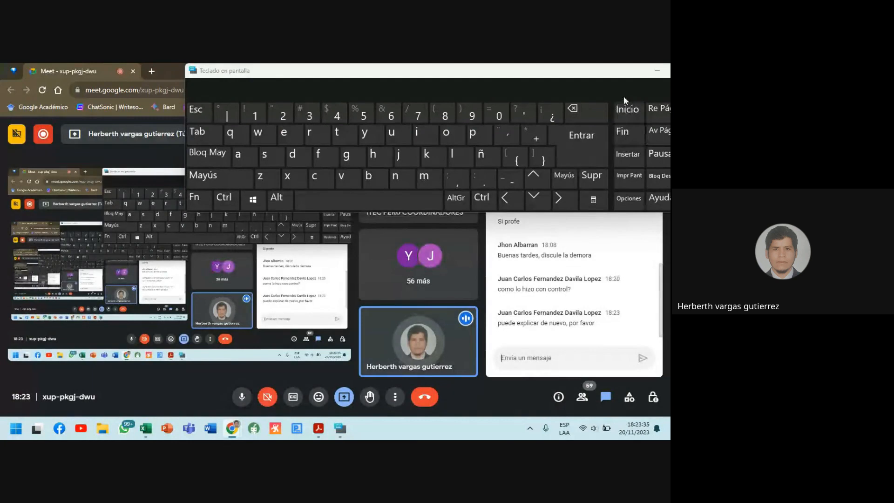
click(656, 71)
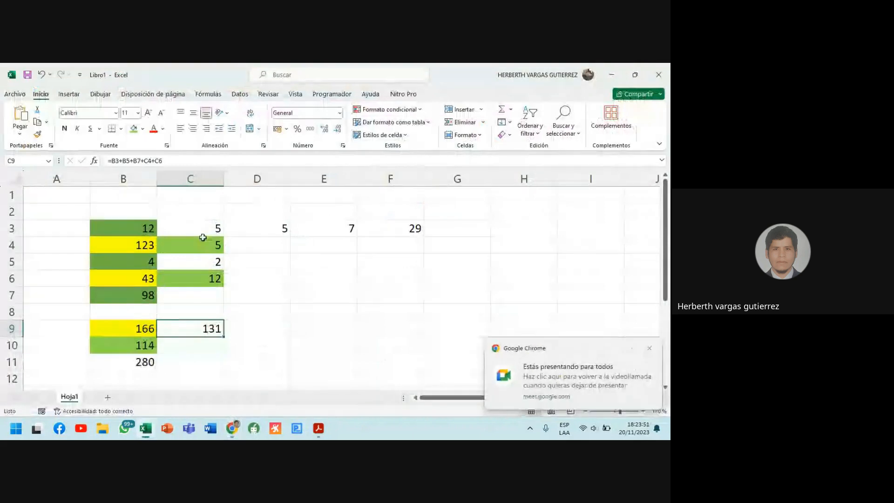
Clear the contents of the results range B9:D11, keeping the cell colors.
drag(101, 320, 226, 359)
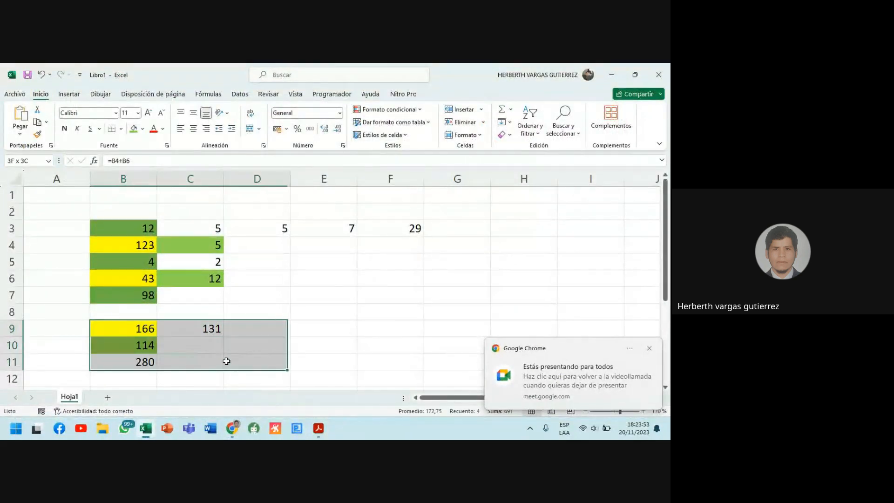
key(Delete)
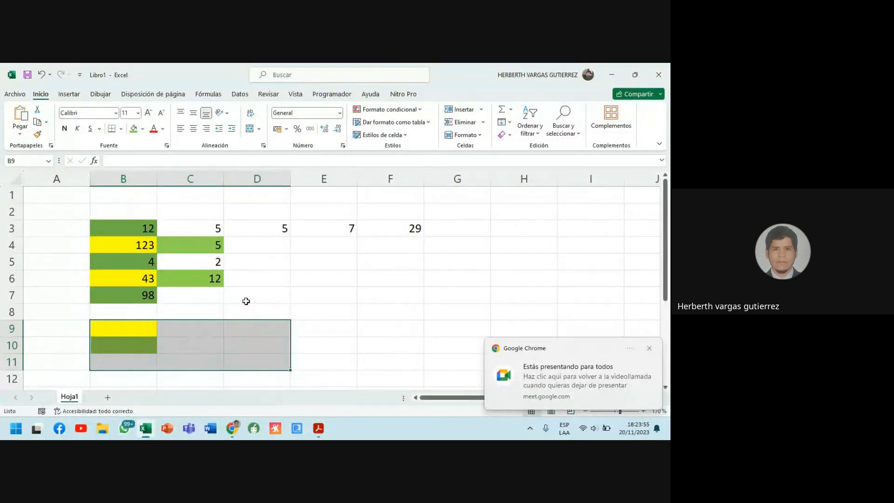
click(246, 298)
Select the two non-adjacent yellow cells B4 and B6 together and check their sum in the status bar.
click(141, 330)
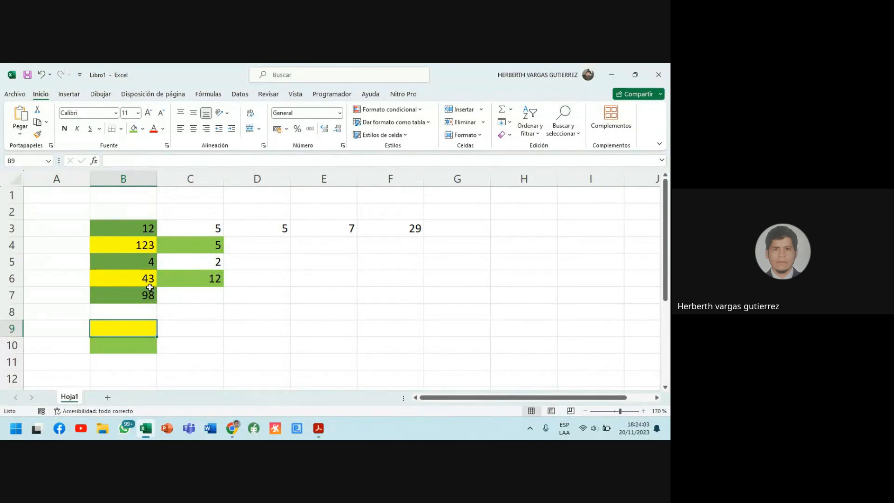
click(135, 246)
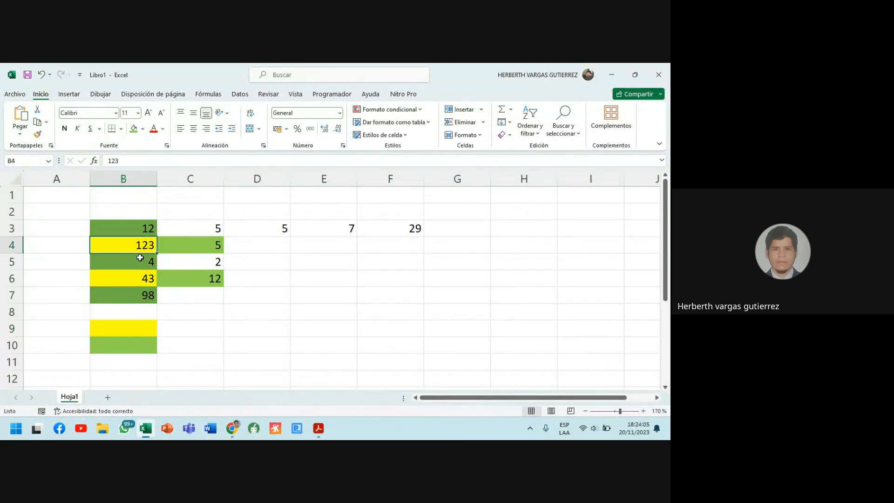
click(195, 285)
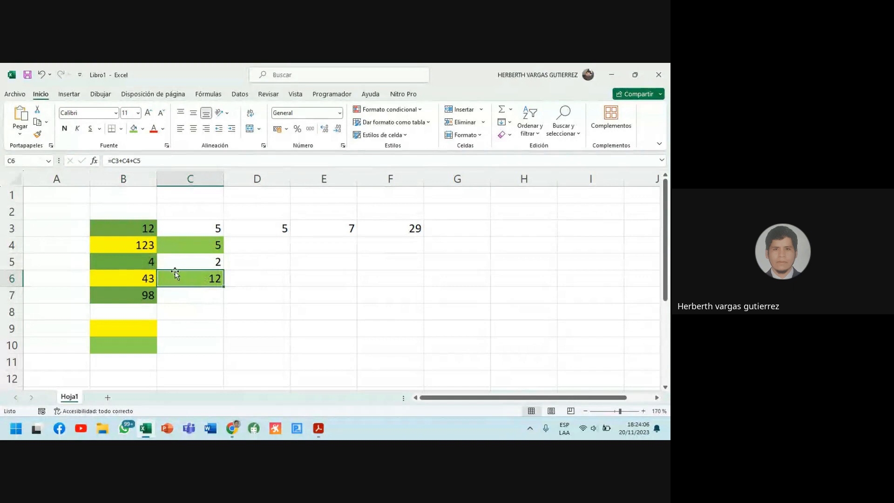
click(143, 245)
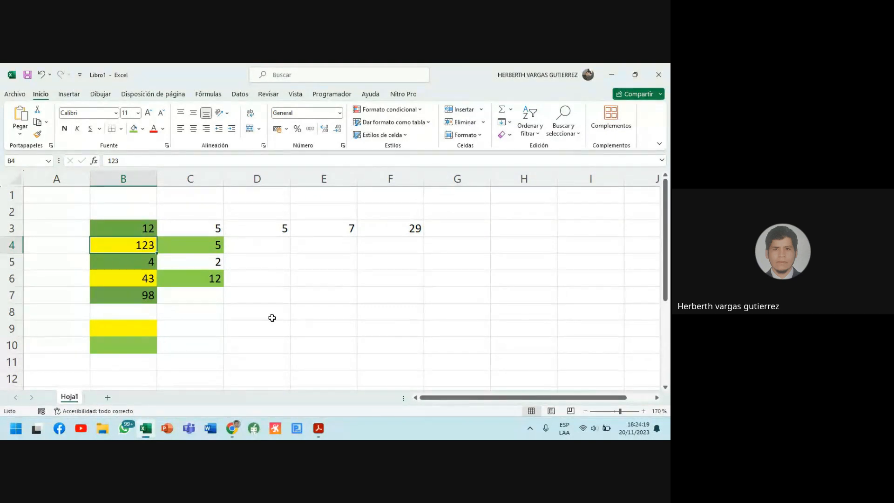
ctrl+click(119, 279)
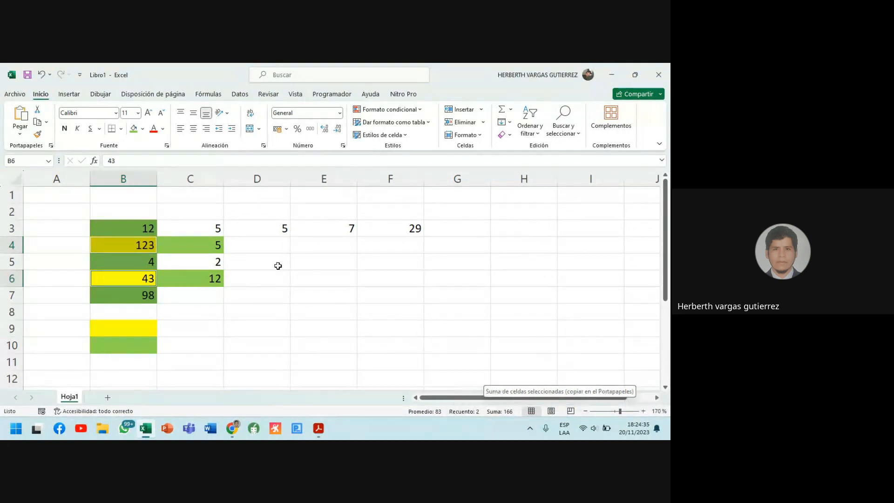
Select the green cells B3, B5, B7, C4 and C6 together and check their sum and count in the status bar.
click(163, 266)
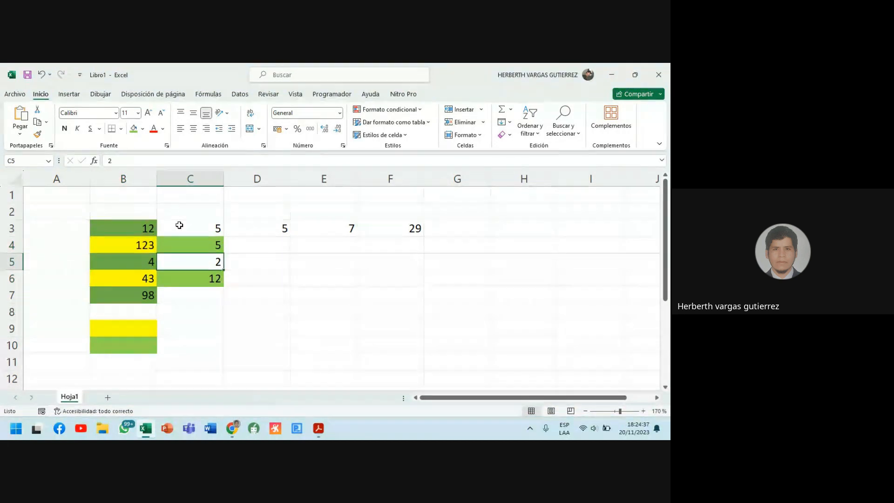
click(179, 228)
click(143, 228)
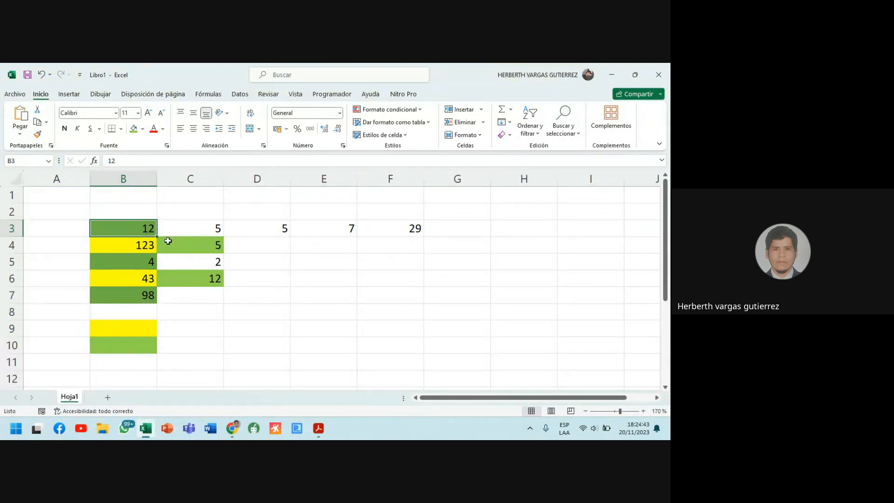
click(182, 247)
click(191, 275)
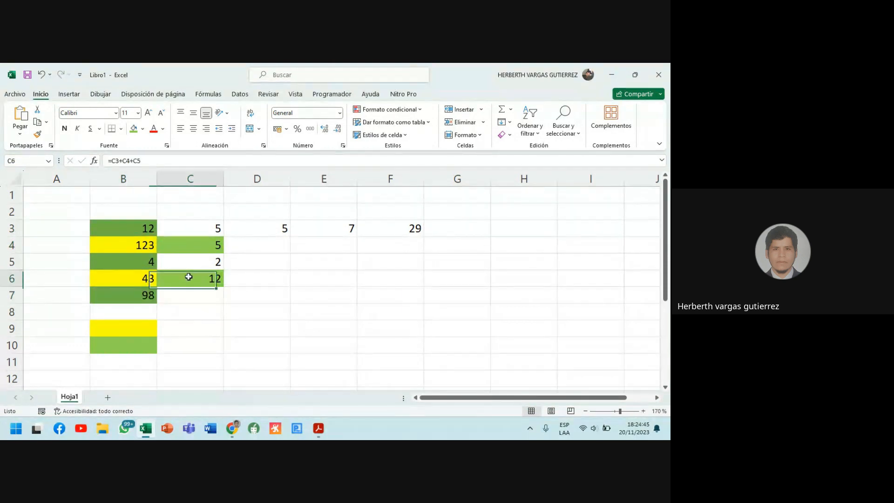
click(125, 226)
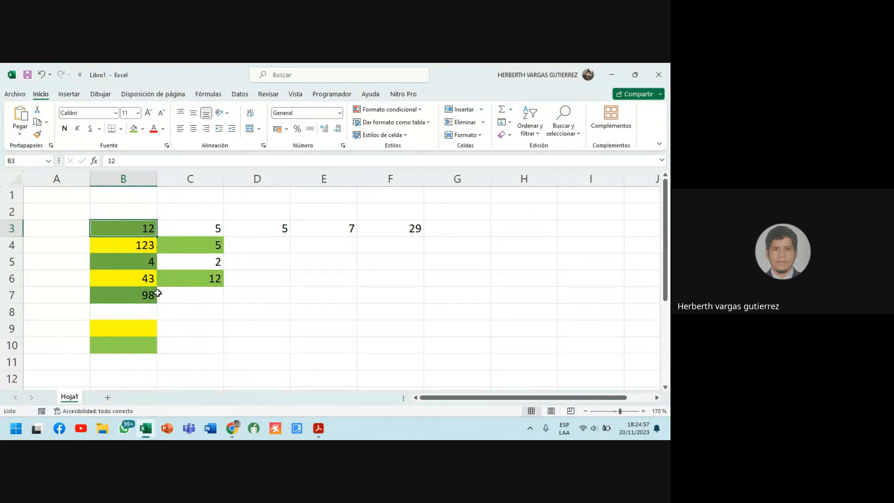
ctrl+click(129, 261)
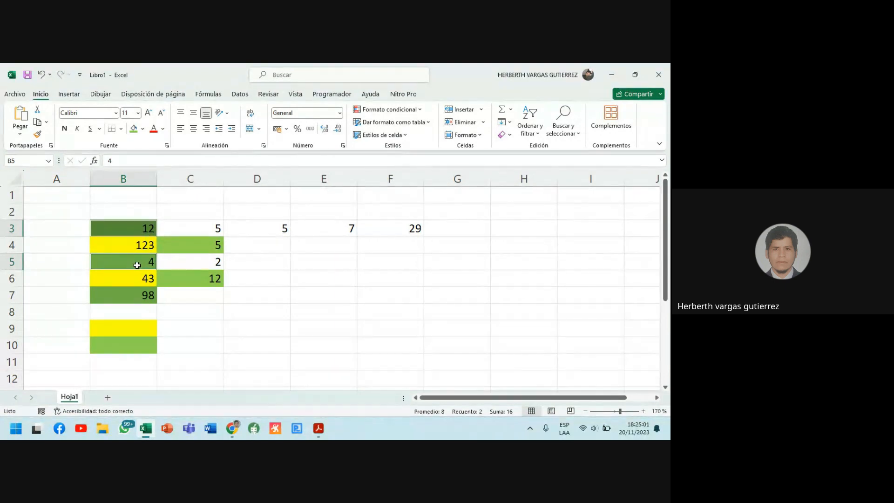
ctrl+click(137, 294)
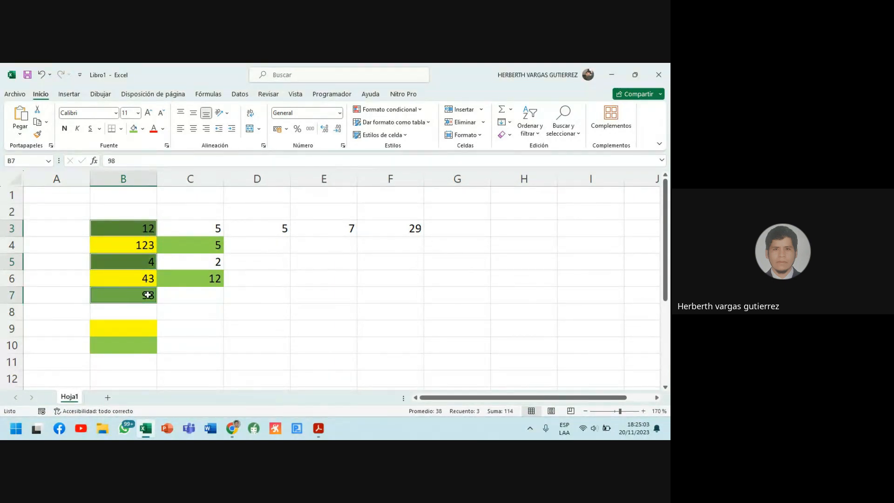
ctrl+click(209, 244)
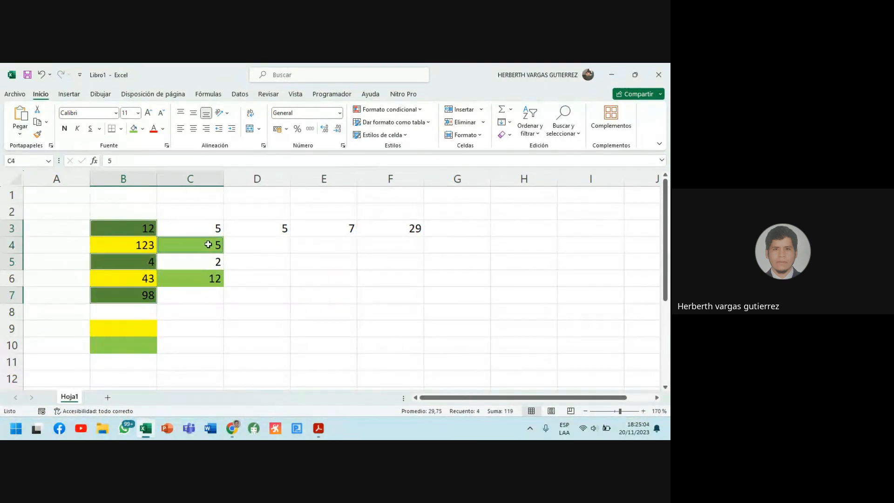
ctrl+click(191, 280)
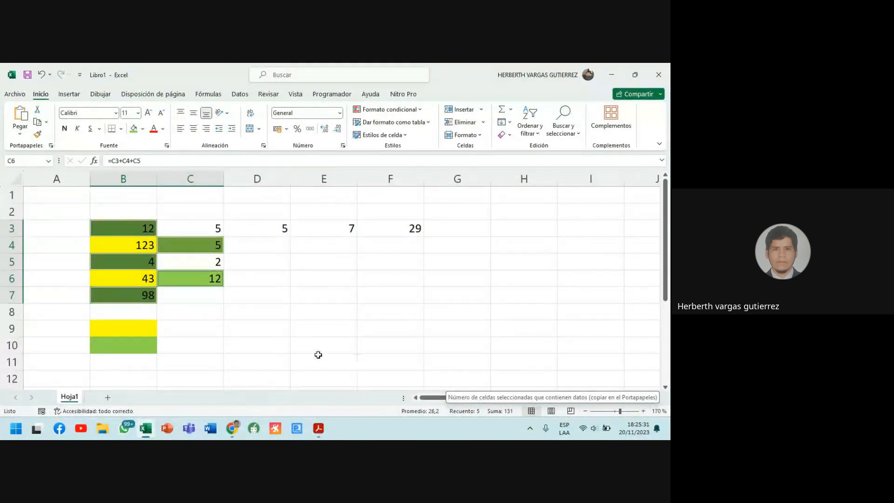
click(198, 311)
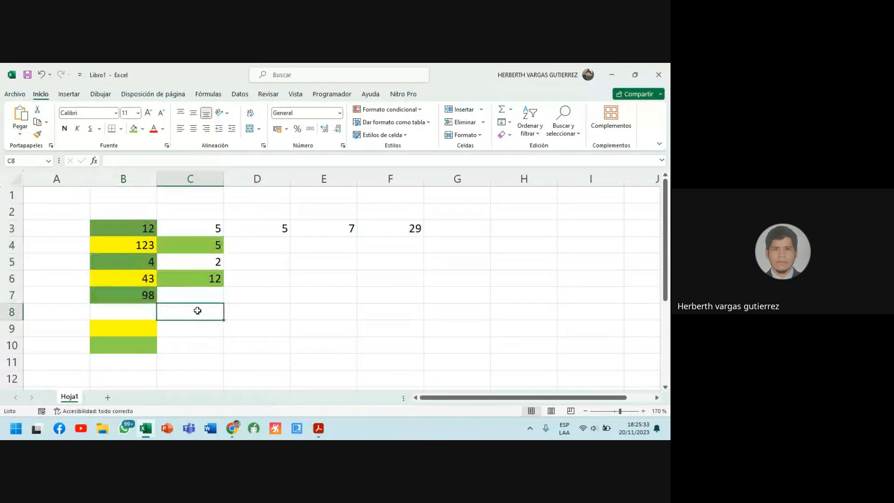
click(200, 347)
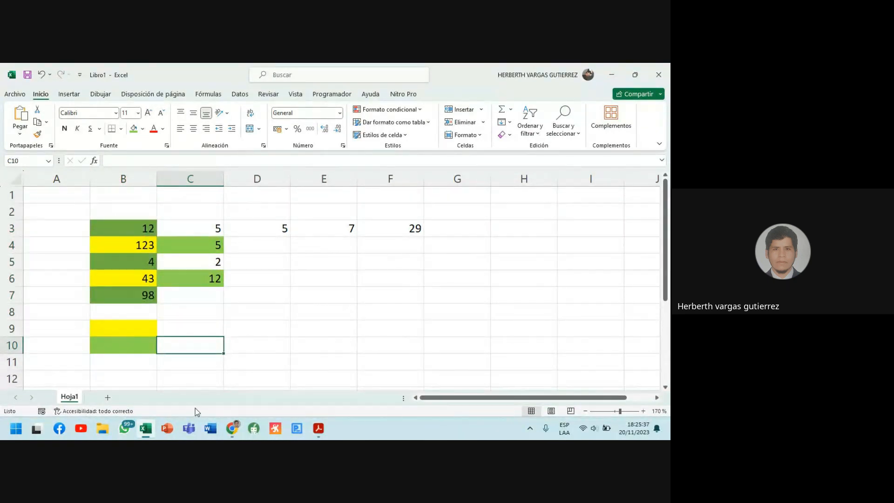
Add the yellow cells in B9 with the formula =B4+B6.
click(136, 330)
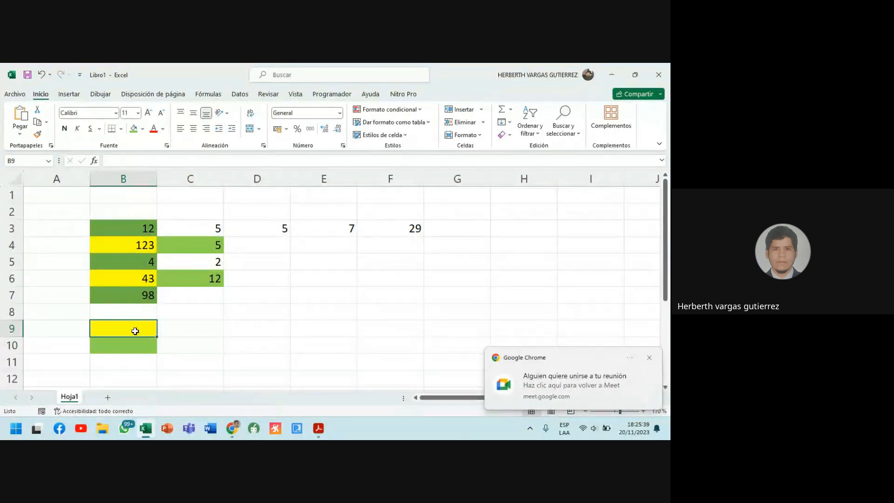
text(=)
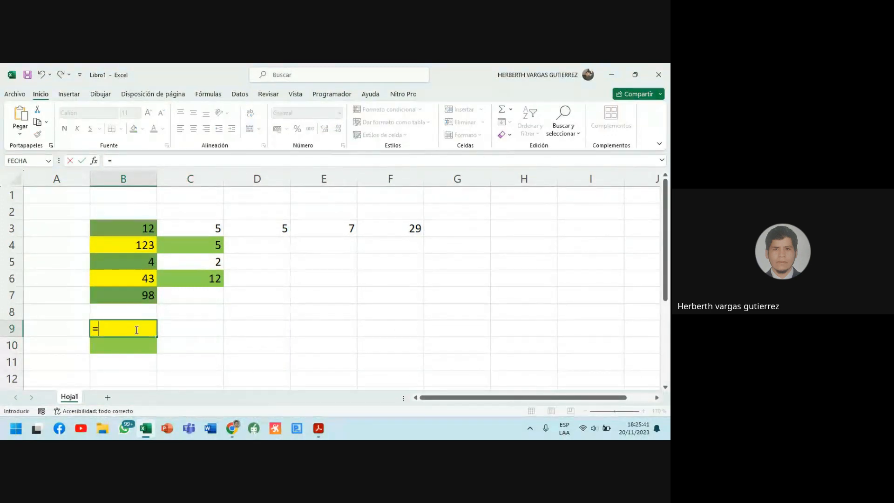
click(132, 243)
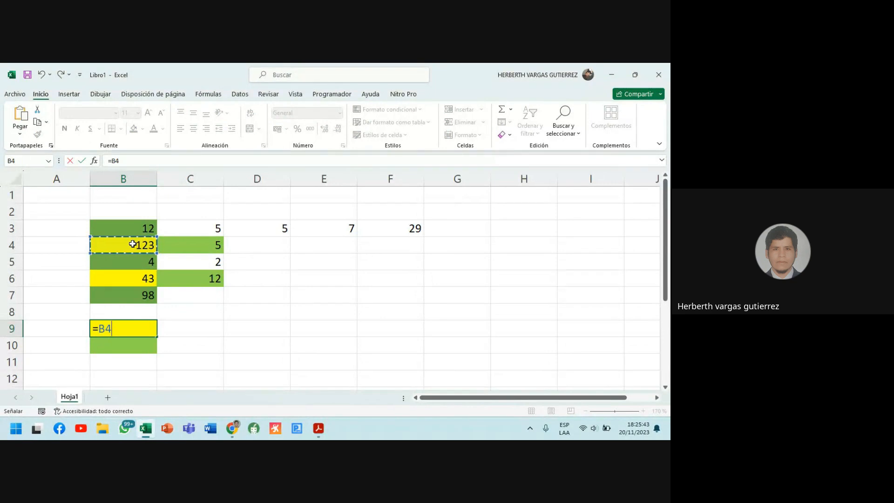
text(+)
click(136, 278)
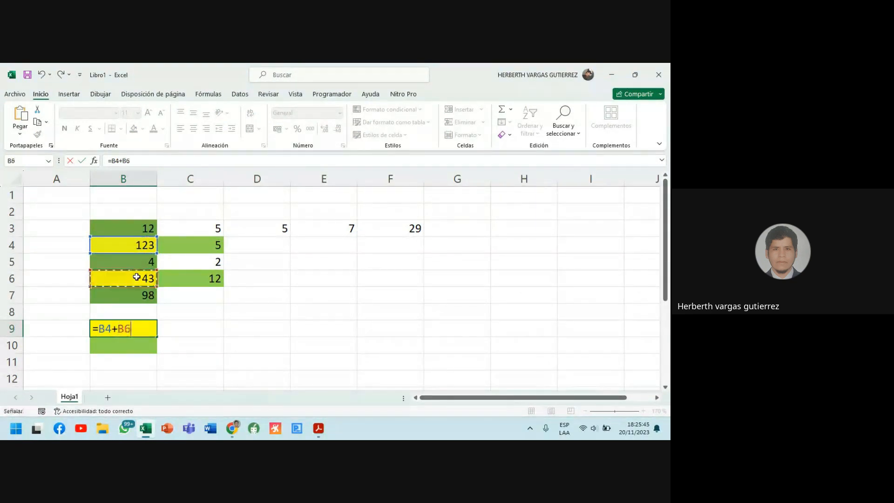
key(Return)
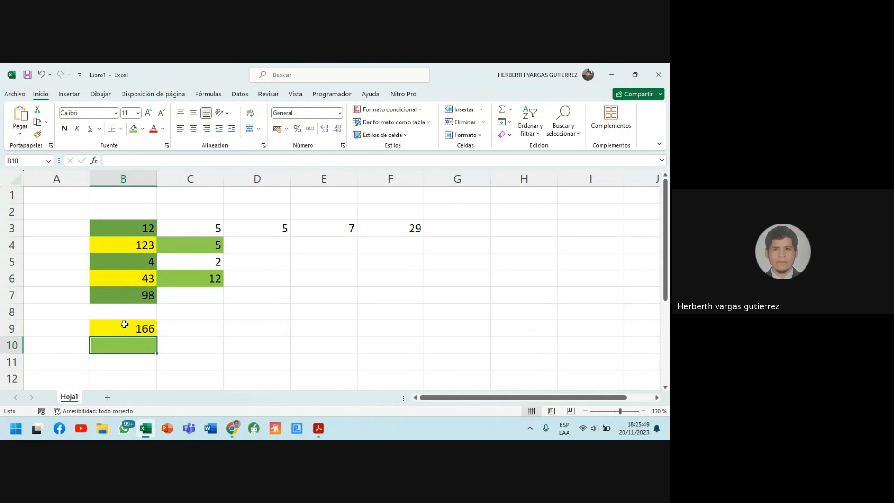
Add the green cells in B10 with the formula =B3+B5+B7+C4+C6.
text(=)
click(133, 226)
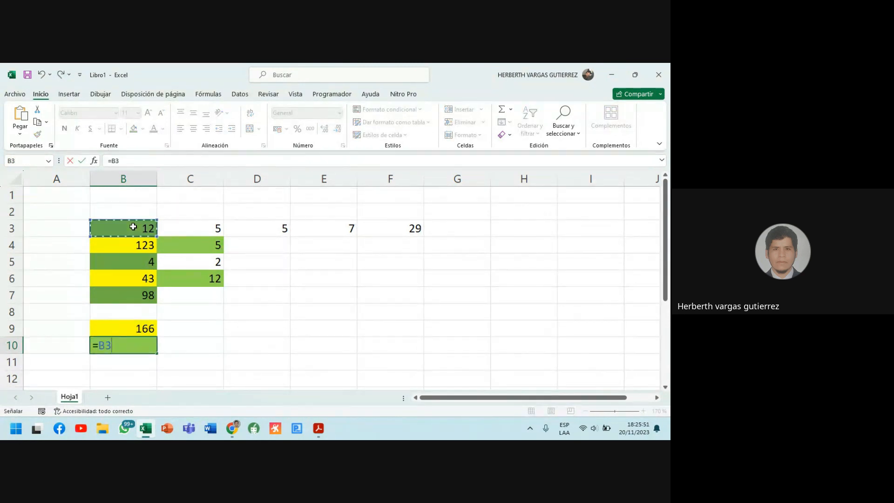
text(+)
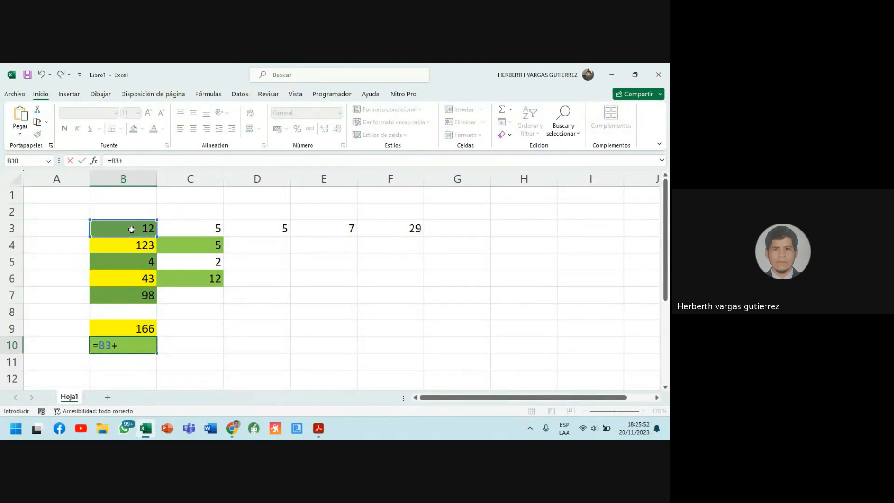
click(129, 265)
text(+)
click(132, 295)
text(+)
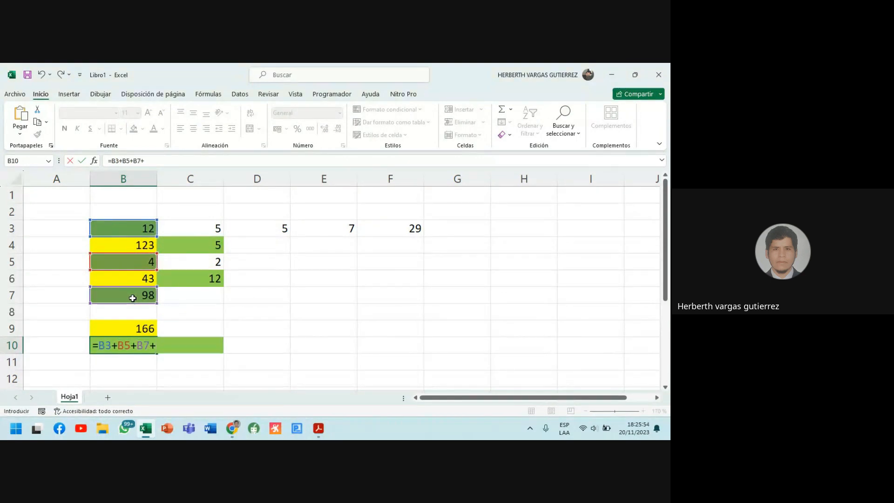
click(197, 245)
text(+)
click(197, 282)
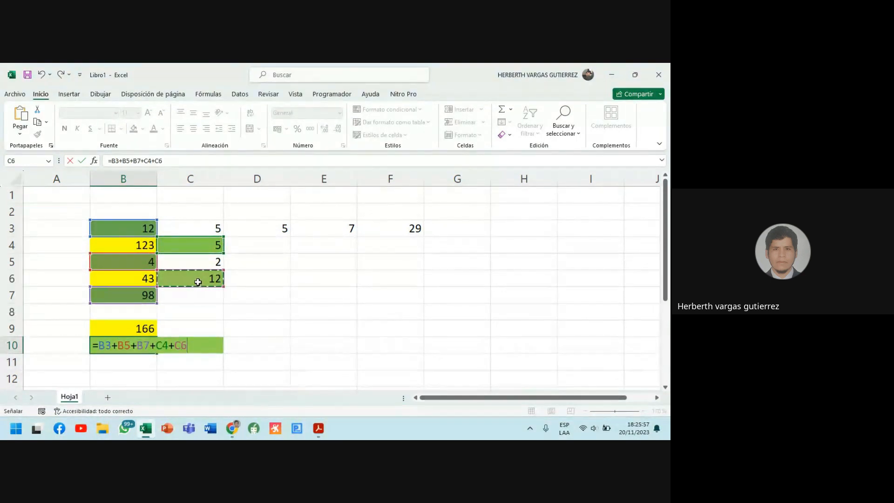
key(Return)
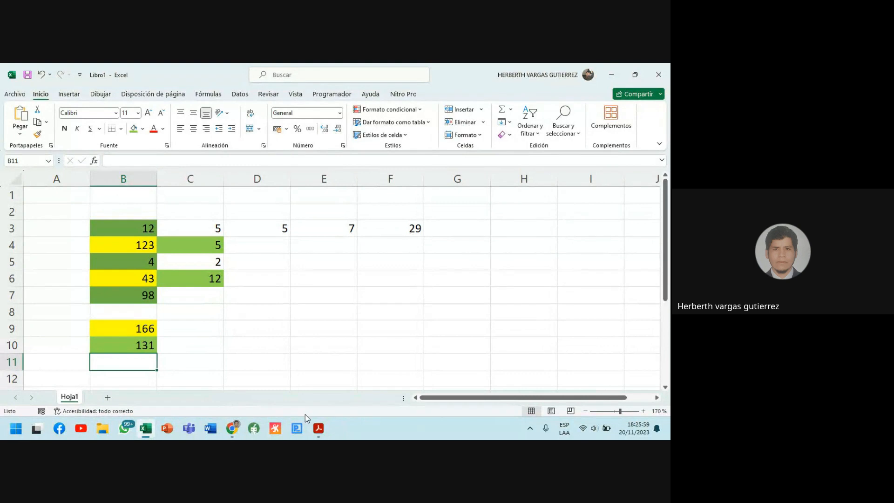
Switch to the Google Meet call to read the participants' chat messages, and return to the Excel workbook.
mouse_move(239, 419)
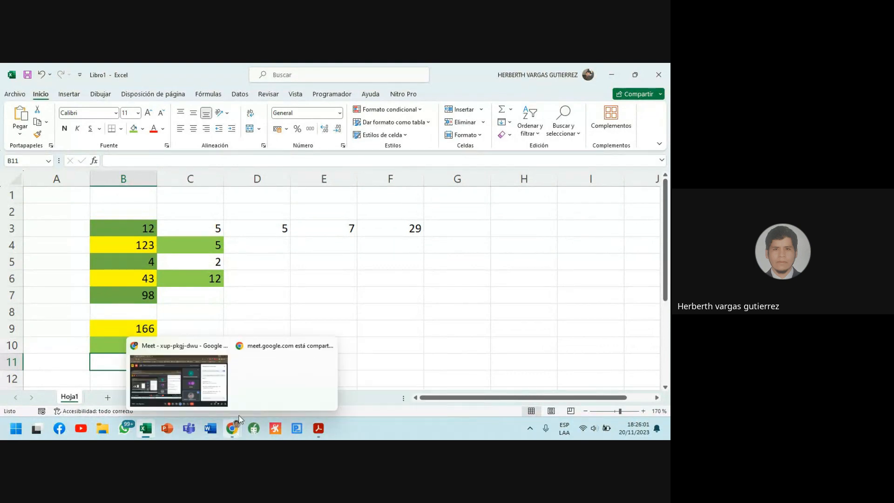
click(213, 391)
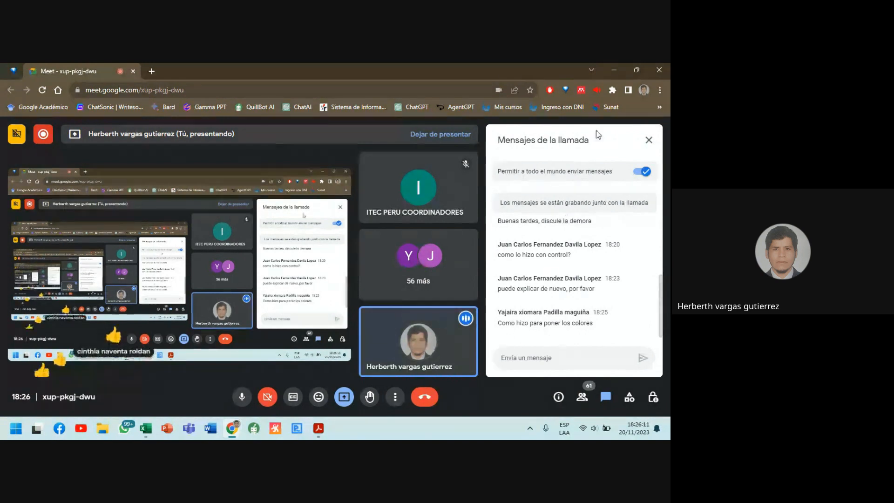
click(614, 72)
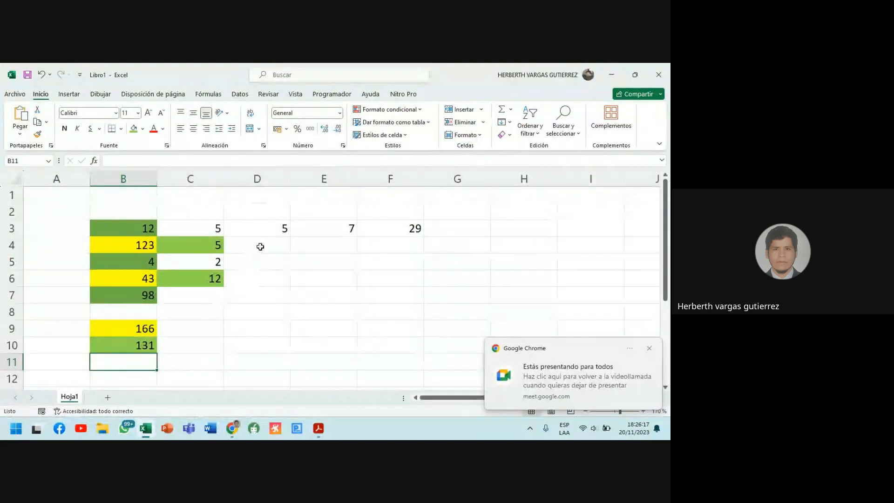
Fill cells D3 and F3 with the standard yellow color.
click(255, 230)
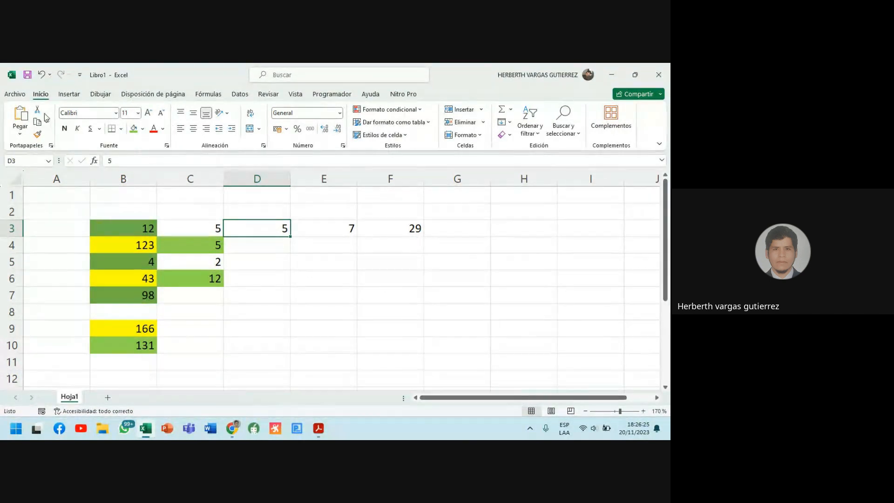
click(142, 132)
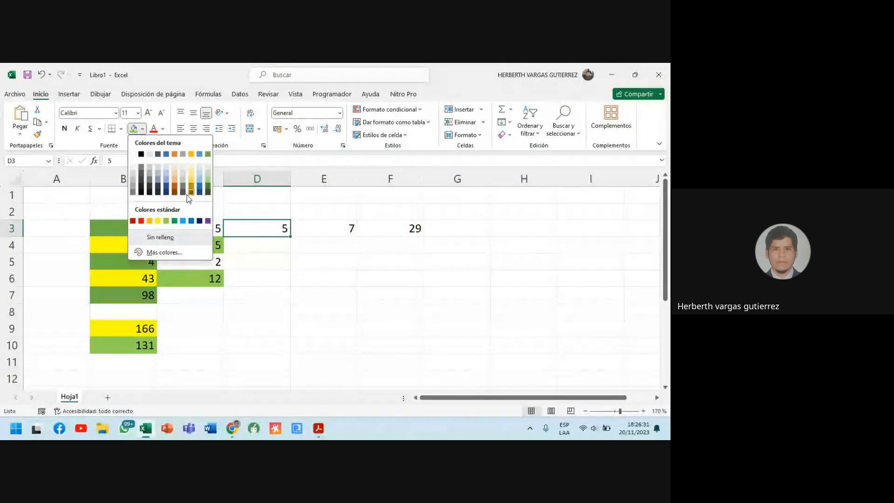
click(159, 219)
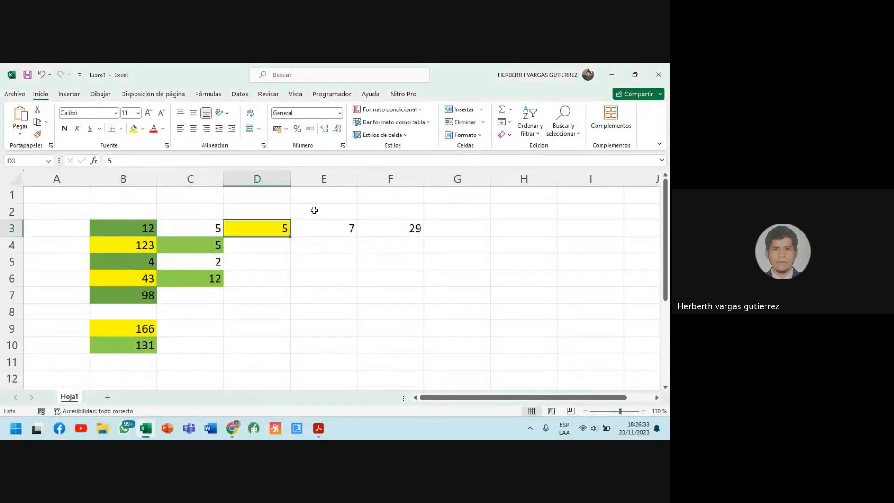
click(382, 228)
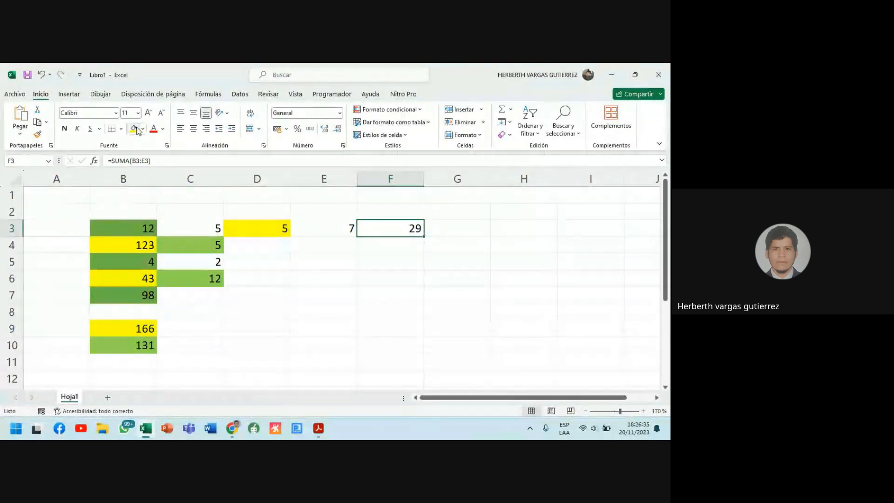
key(F4)
Fill cell E3 with the green theme color.
click(340, 229)
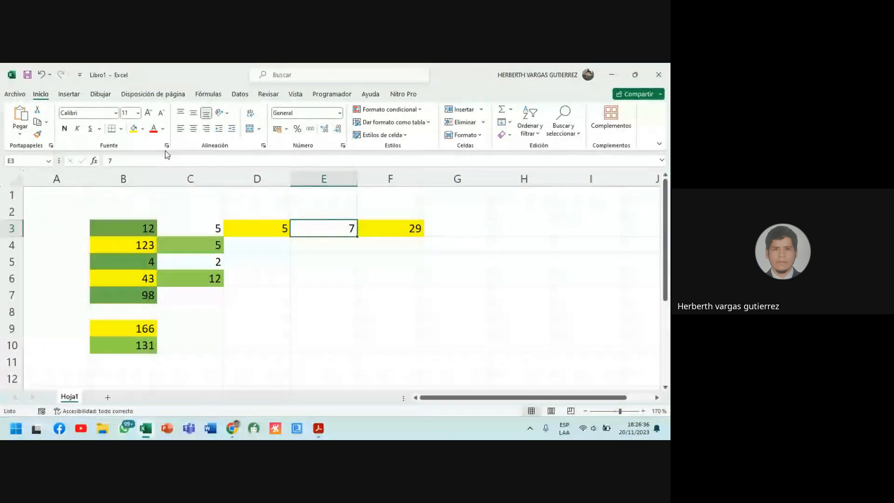
click(143, 130)
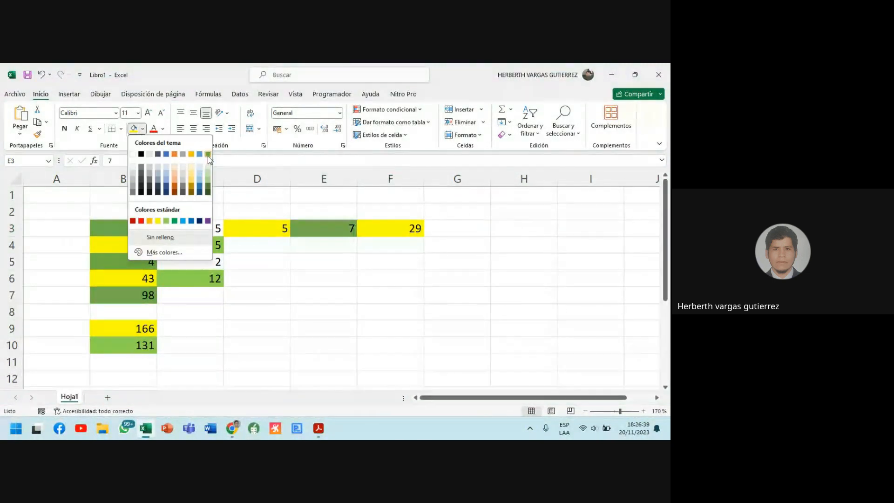
click(209, 150)
Fill cells C3 and C5 with the standard yellow color.
click(184, 230)
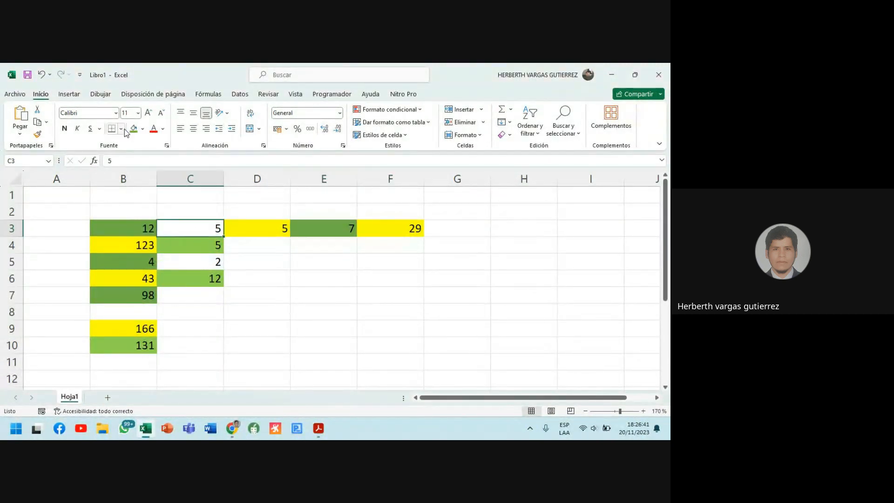
click(143, 130)
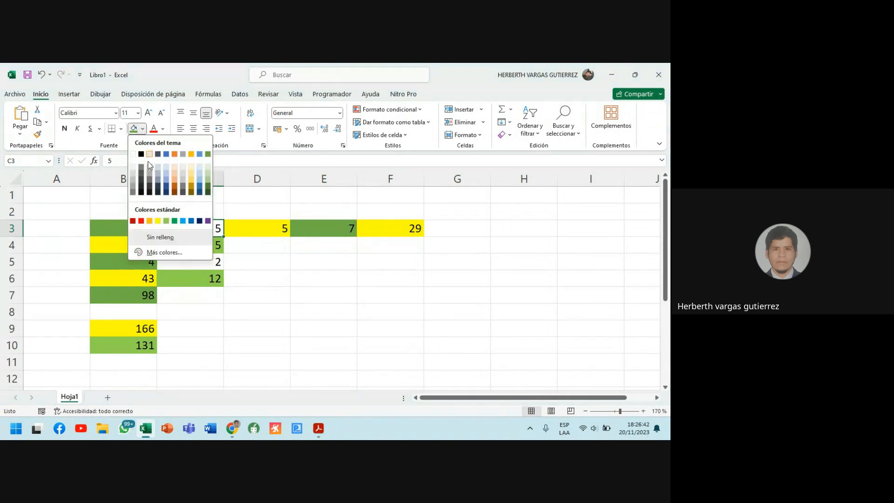
click(160, 222)
click(188, 262)
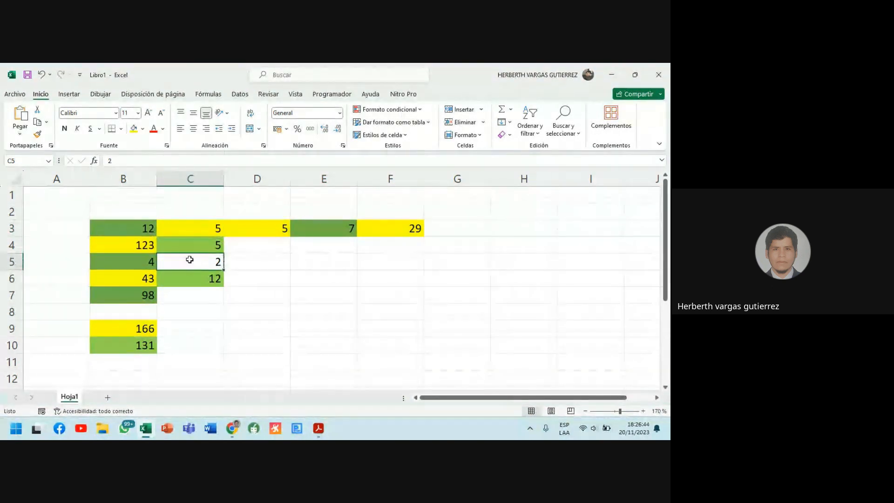
click(134, 129)
click(296, 348)
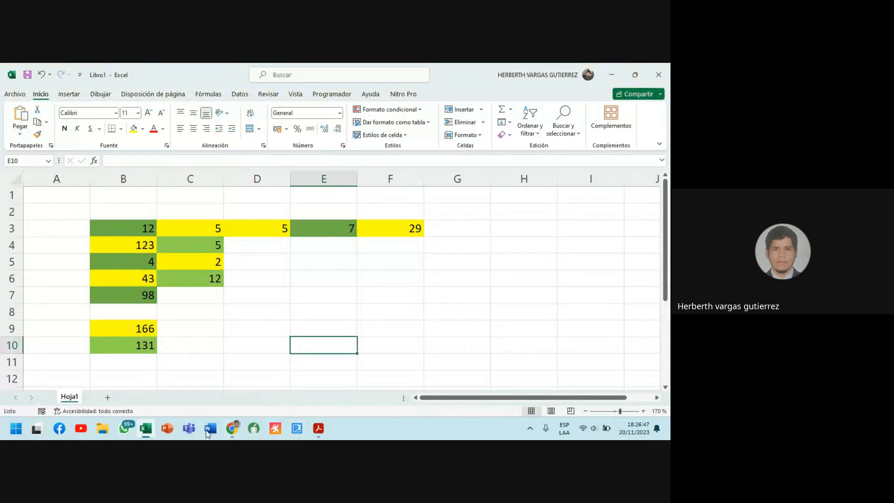
Switch to the Google Meet call again to check the chat for replies about the cell coloring.
click(232, 430)
click(261, 373)
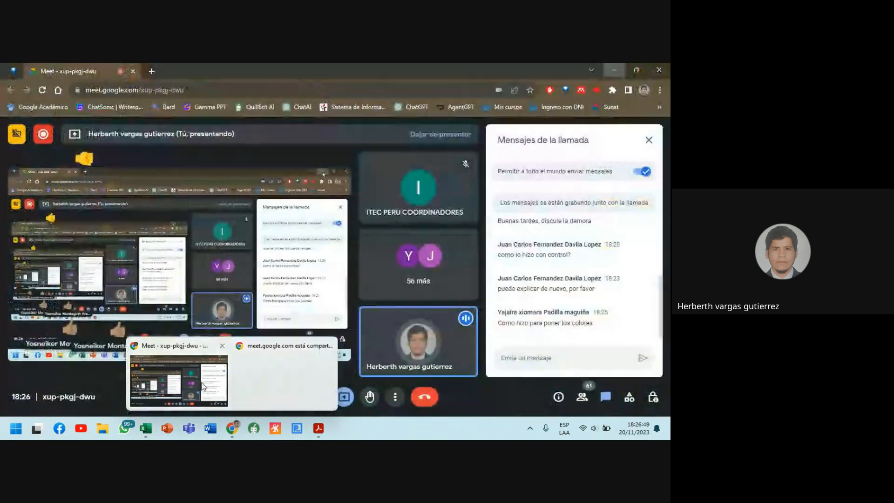
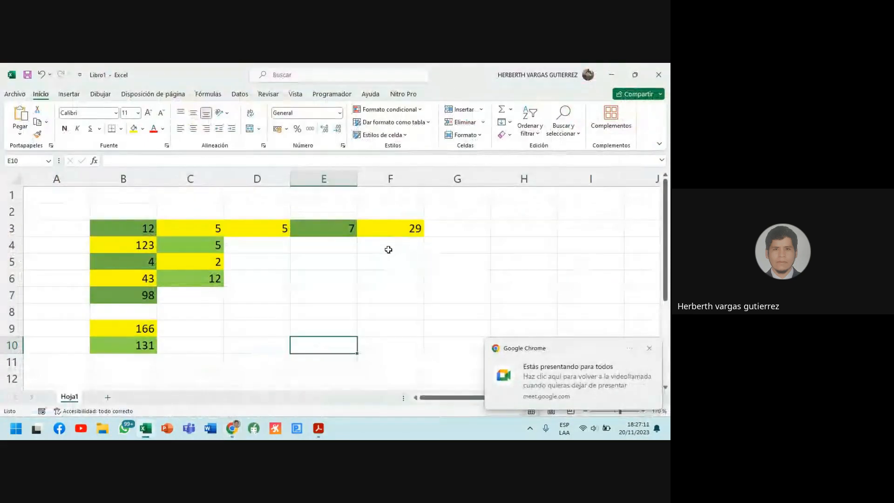
Find and open the Windows on-screen keyboard (Teclado en pantalla) over the worksheet.
key(super)
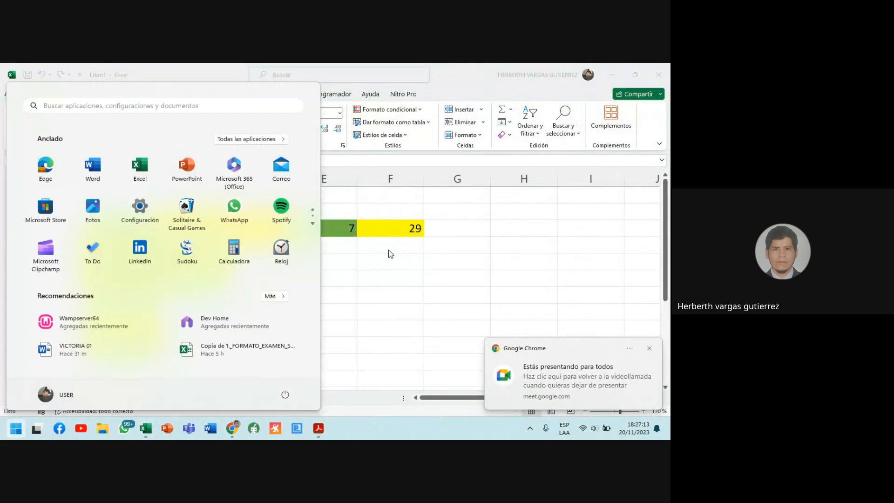
text(tec)
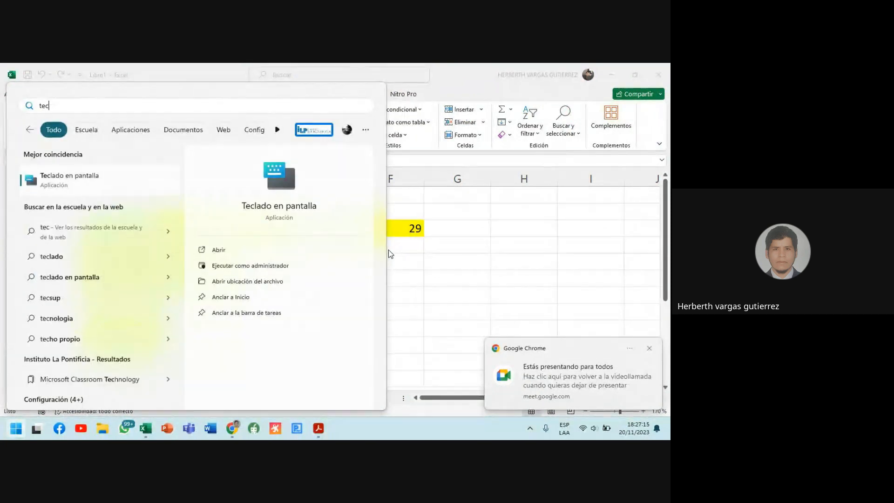
key(Return)
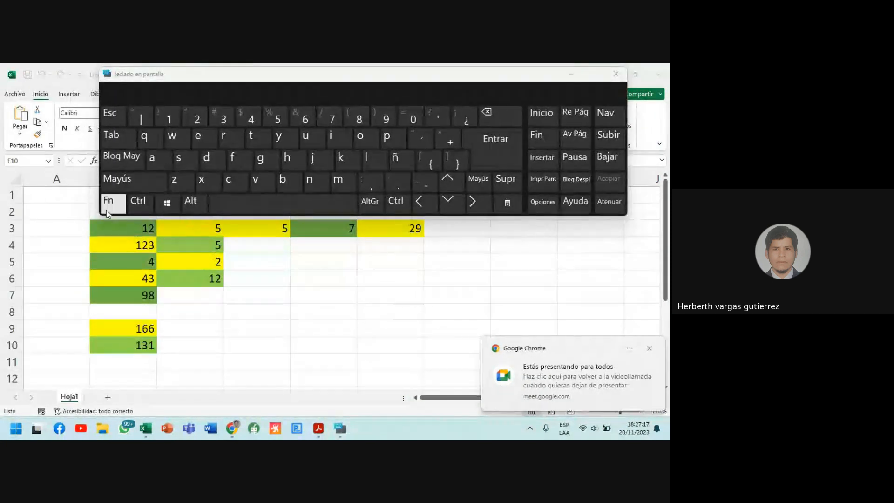
Select green cells B3, B5, B7, C6, C4 and E3 together using the on-screen keyboard, check their status bar sum, and minimize the keyboard.
click(145, 228)
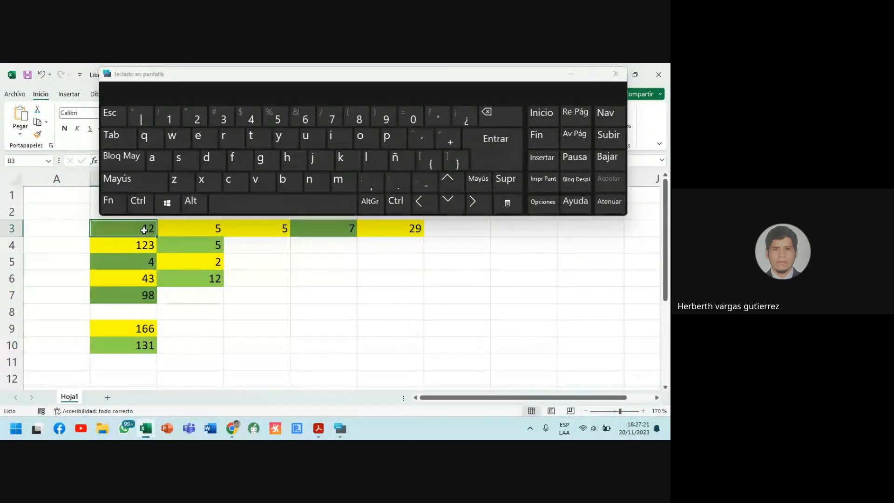
click(139, 207)
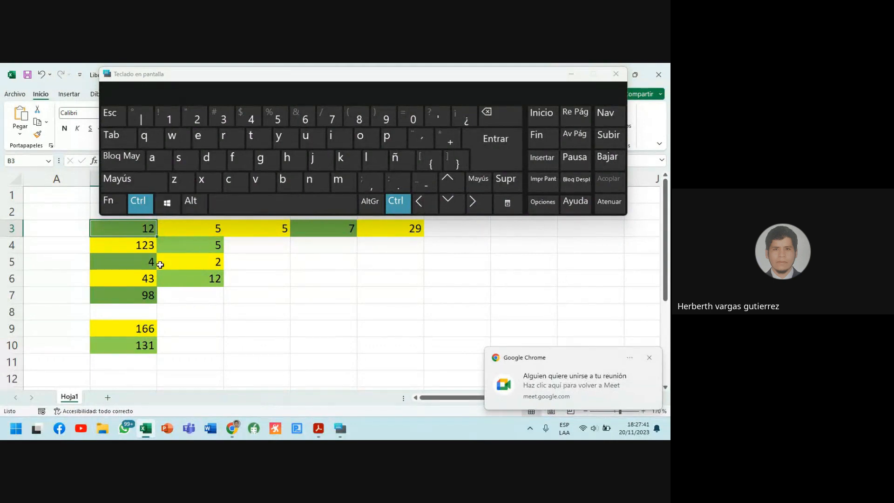
ctrl+click(138, 263)
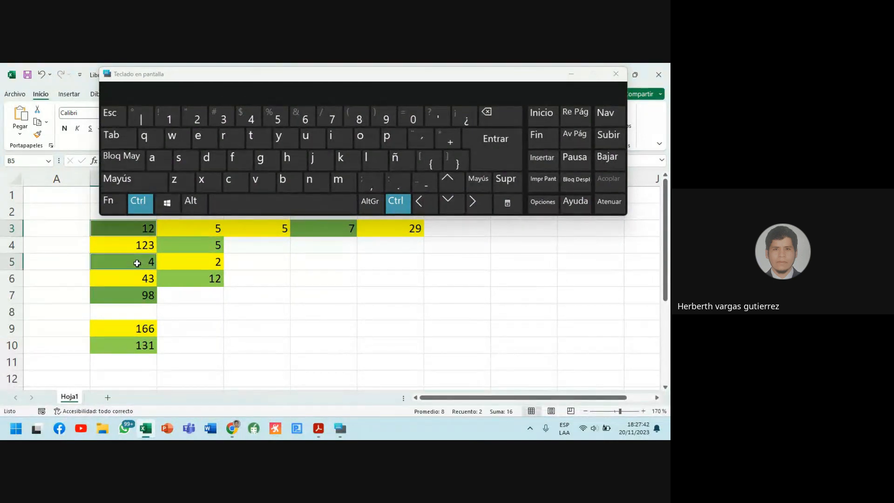
ctrl+click(148, 294)
ctrl+click(189, 281)
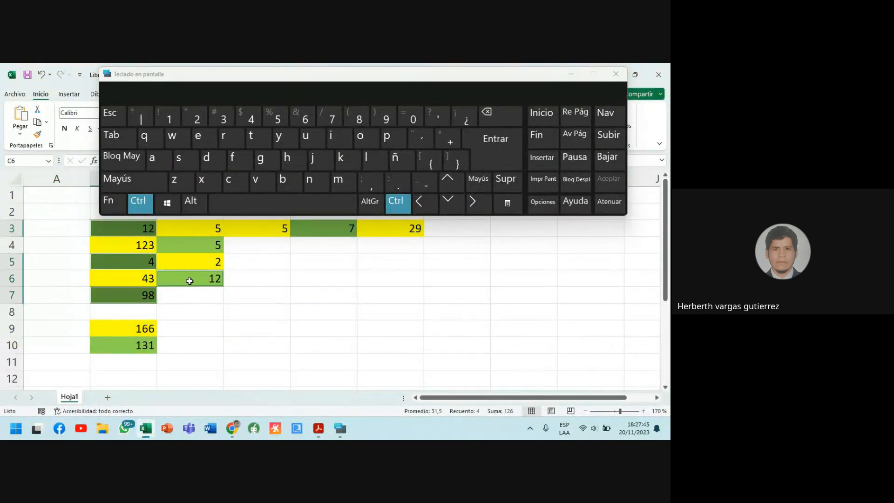
ctrl+click(204, 247)
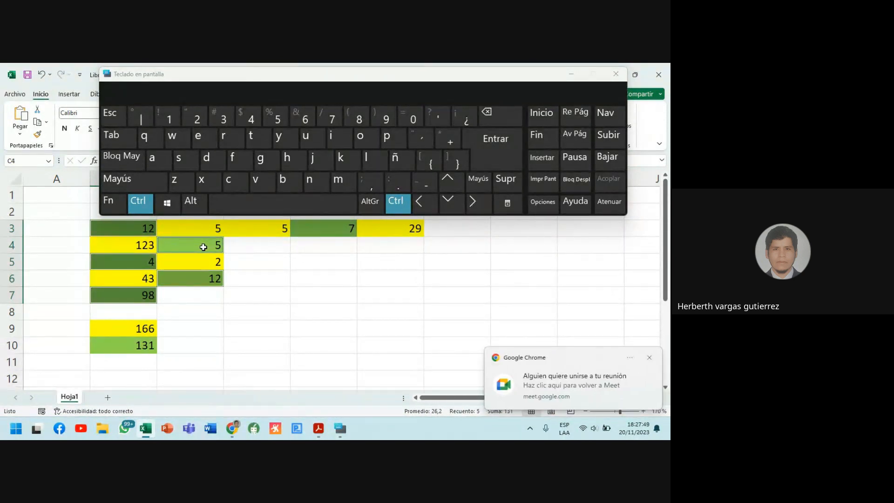
ctrl+click(313, 233)
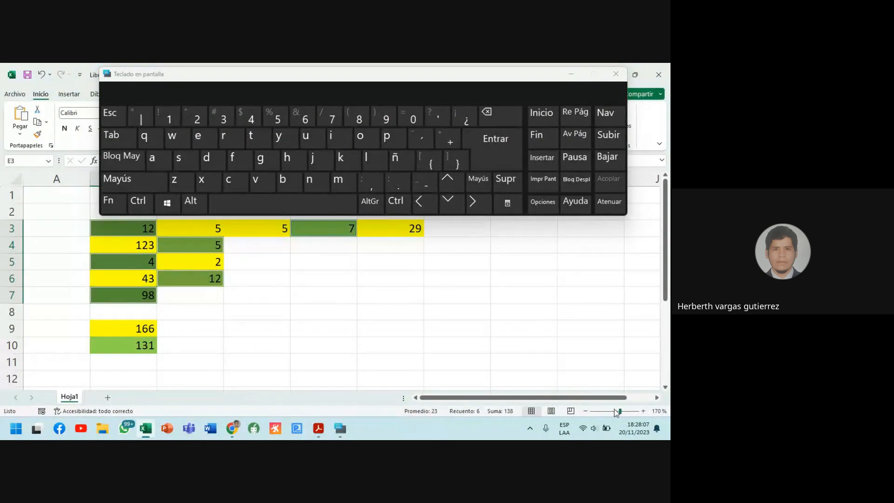
click(570, 74)
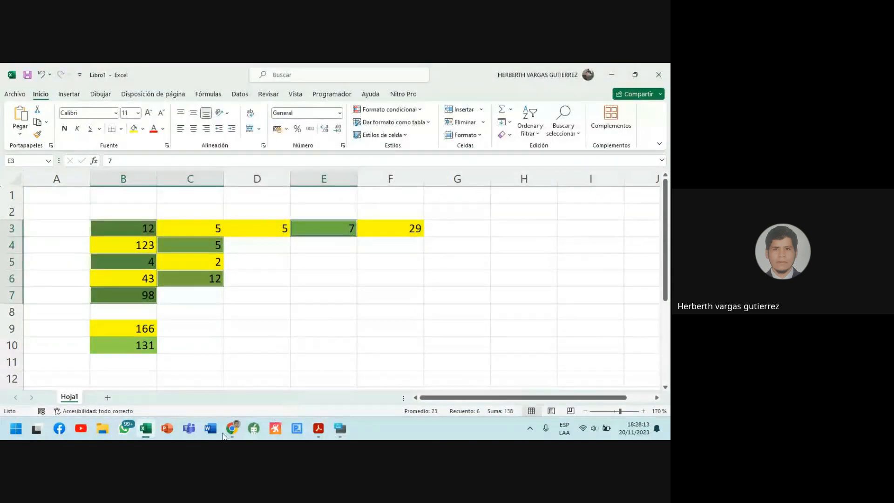
Check the newest Google Meet chat messages after the multiple-selection demonstration and minimize the call window.
mouse_move(231, 430)
click(206, 375)
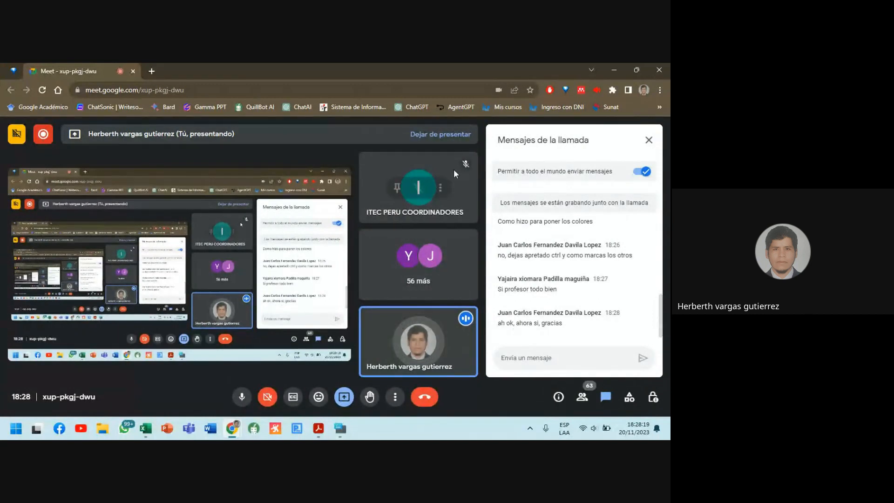
click(618, 72)
Switch to the TEMA 6 PDF in the PDF reader and go to the page on the fourth way of adding, Autosuma.
mouse_move(320, 431)
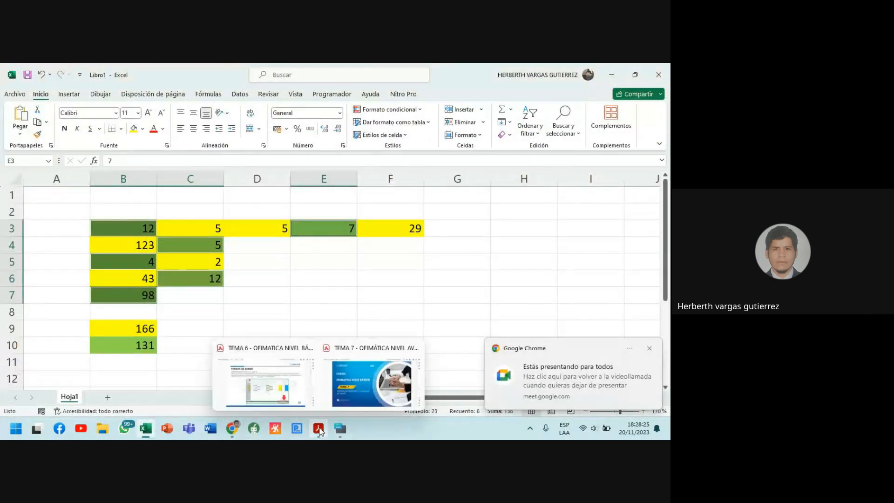
click(298, 371)
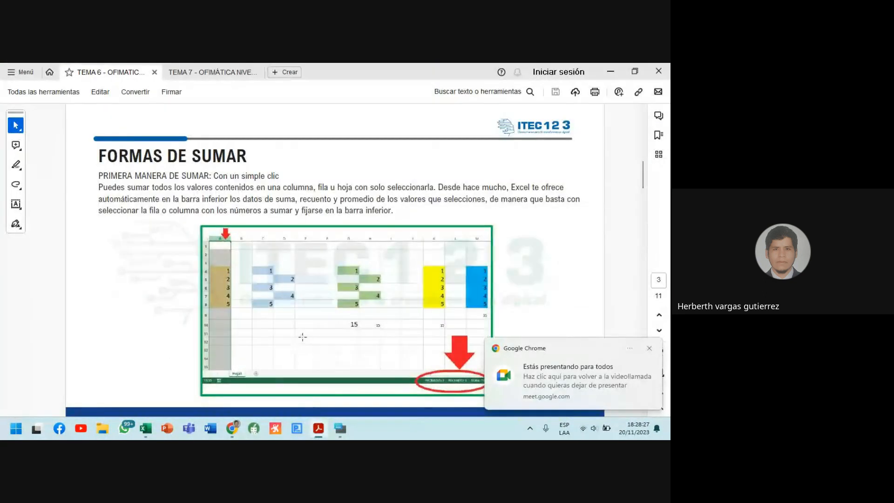
scroll(303, 337, down, 5)
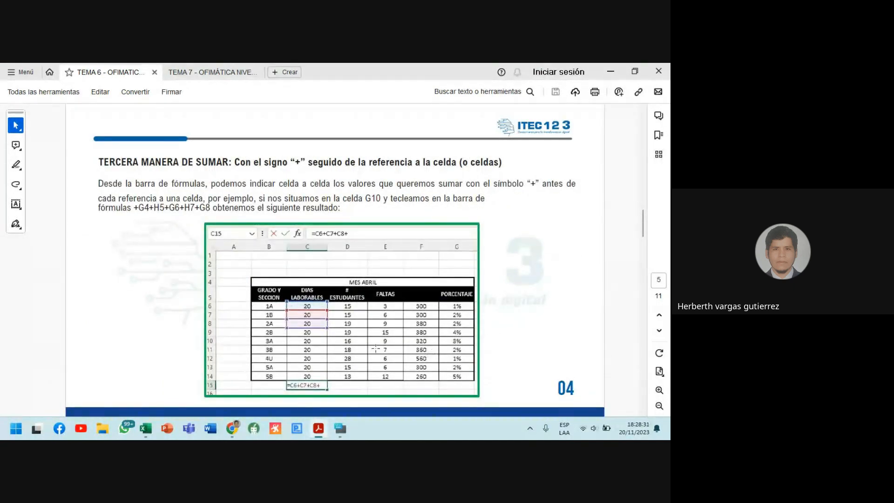
scroll(375, 348, down, 2)
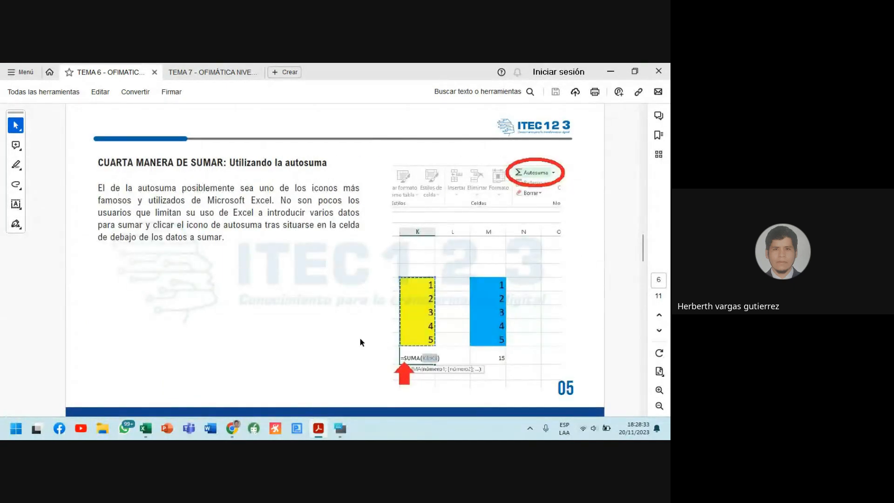
Go to the FUNCION PROMEDIO page of the TEMA 6 PDF, read it, and switch back to the Excel worksheet.
scroll(368, 340, down, 2)
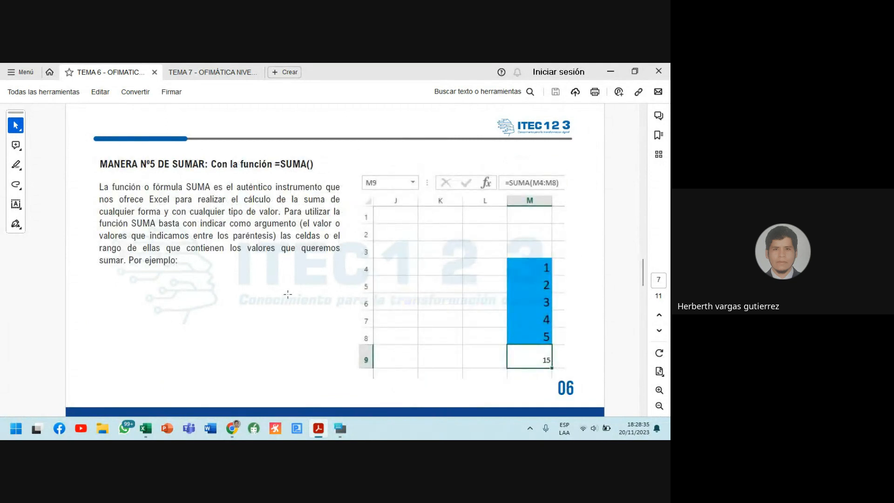
scroll(288, 294, down, 2)
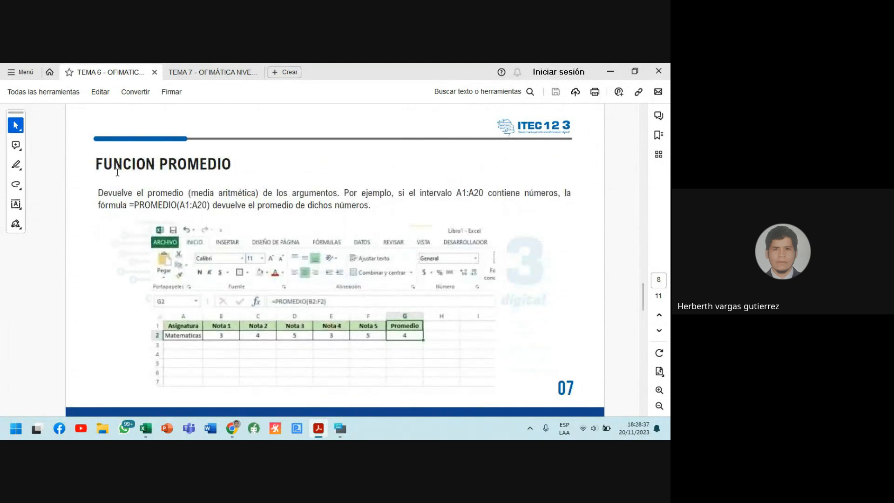
click(610, 72)
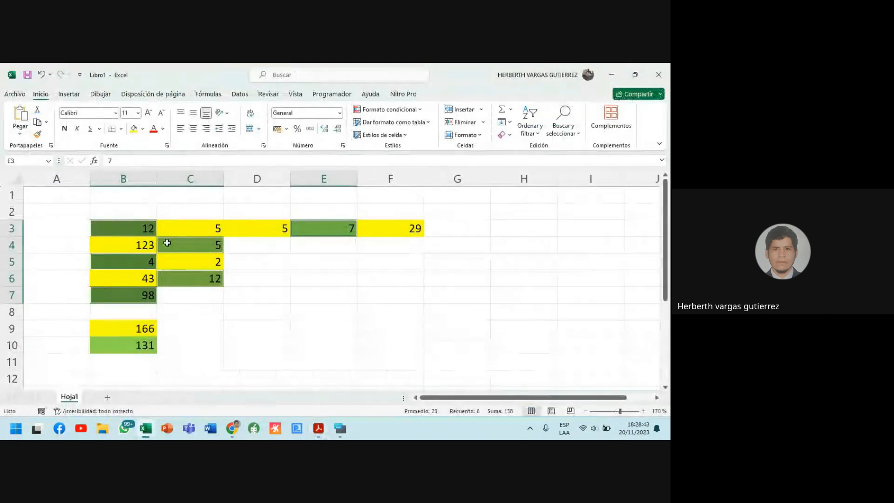
Clear the contents and remove the fill color of cells B8:C11 below the number table.
click(124, 279)
click(134, 227)
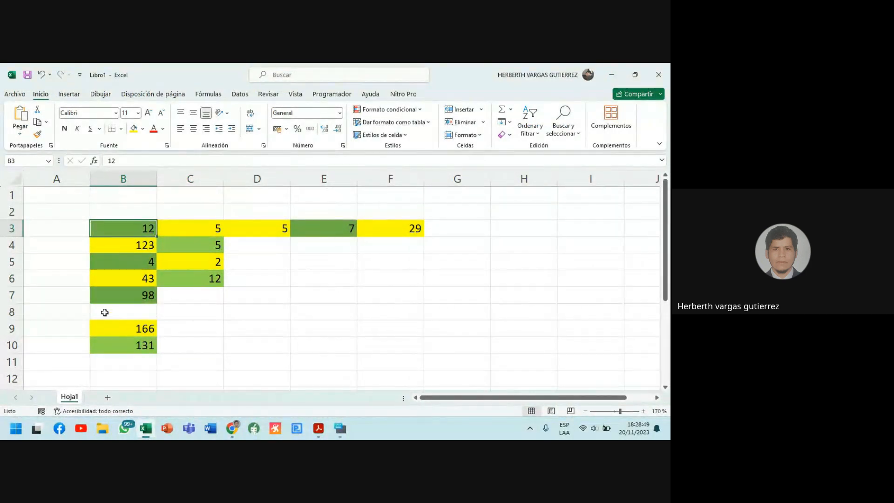
drag(105, 312, 177, 359)
key(Delete)
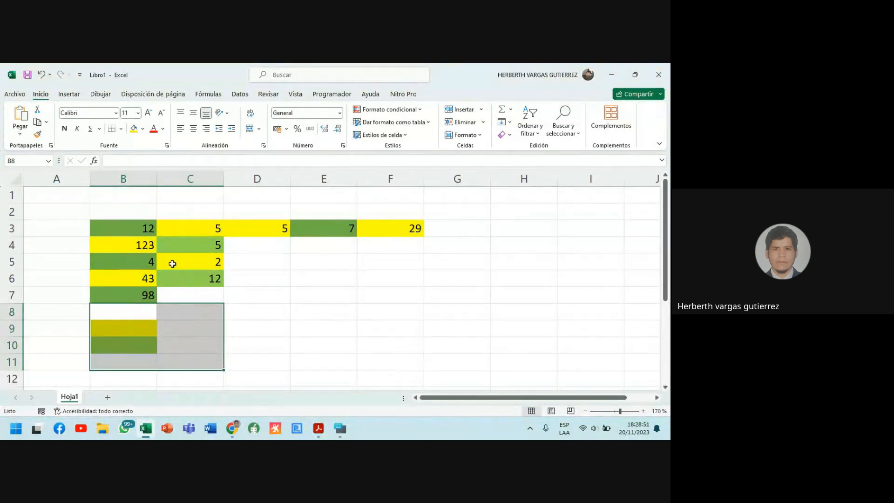
click(143, 129)
click(151, 238)
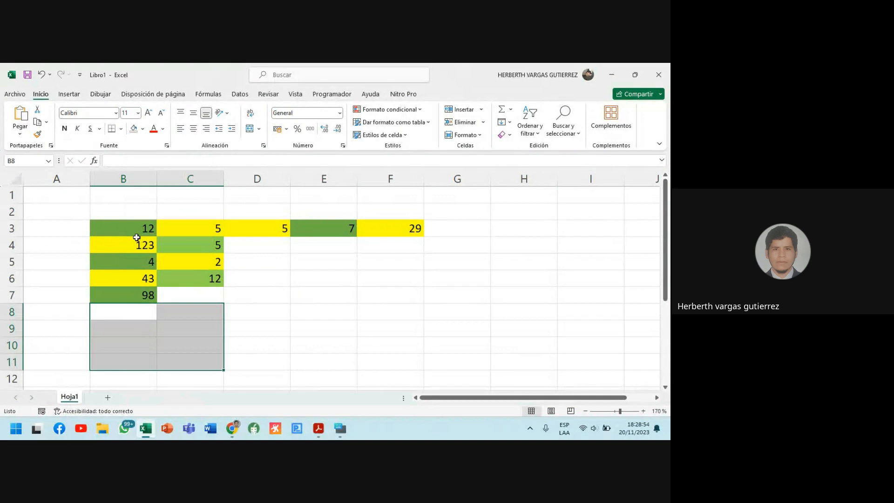
Enter the heading "nota" in cells B2 and C2 above the numbers.
click(120, 208)
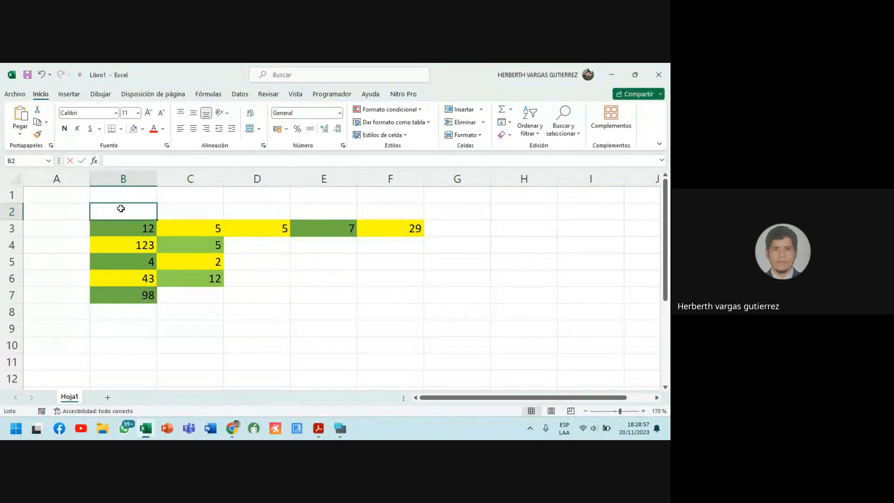
text(nota)
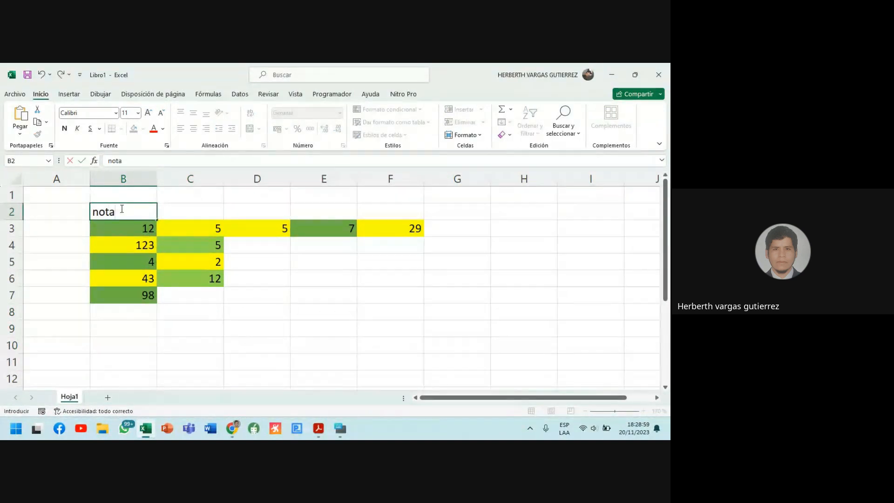
key(Tab)
text(no)
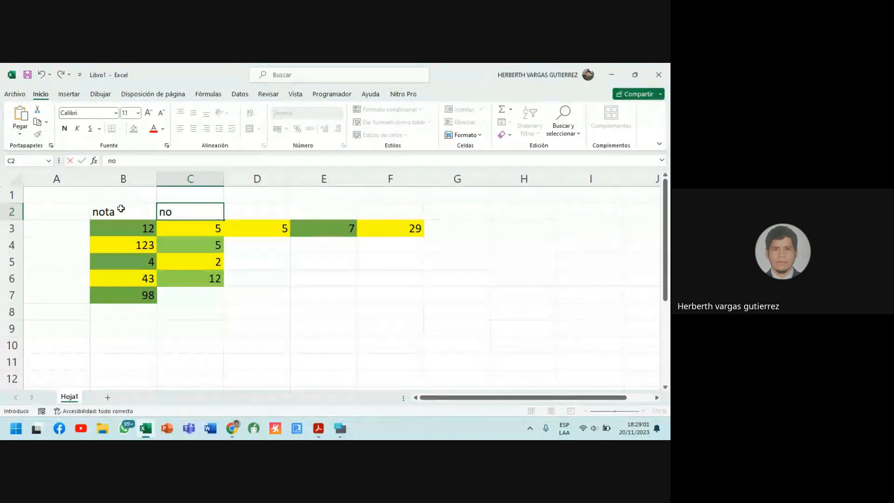
text(ta)
Change the headings in B2 and C2 to "nota1" and "nota2", and enter "nota3" in D2.
click(121, 209)
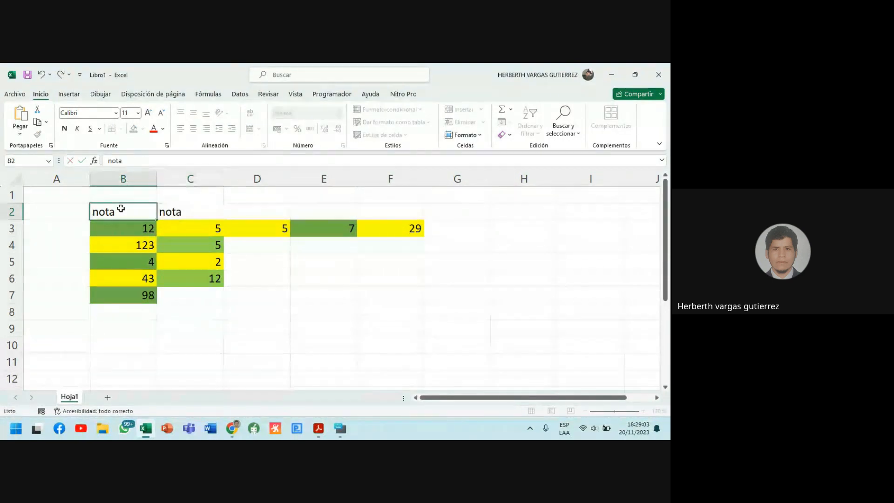
double_click(122, 209)
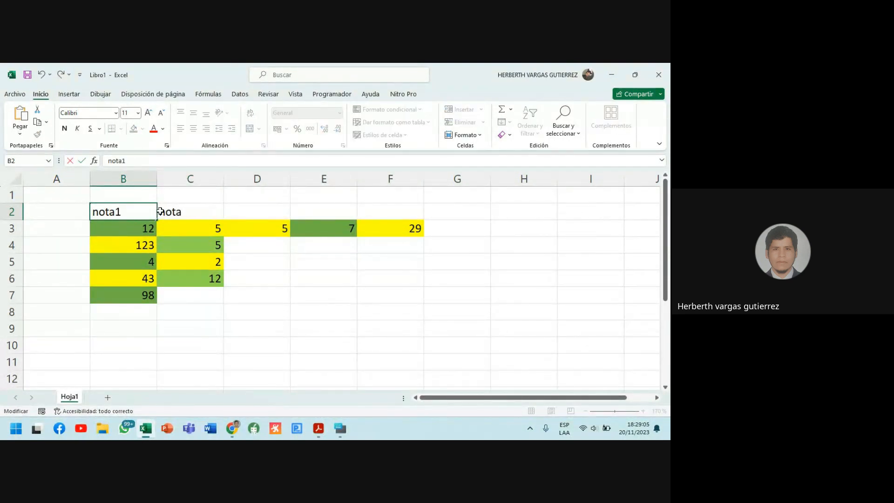
click(217, 214)
double_click(218, 215)
text(2)
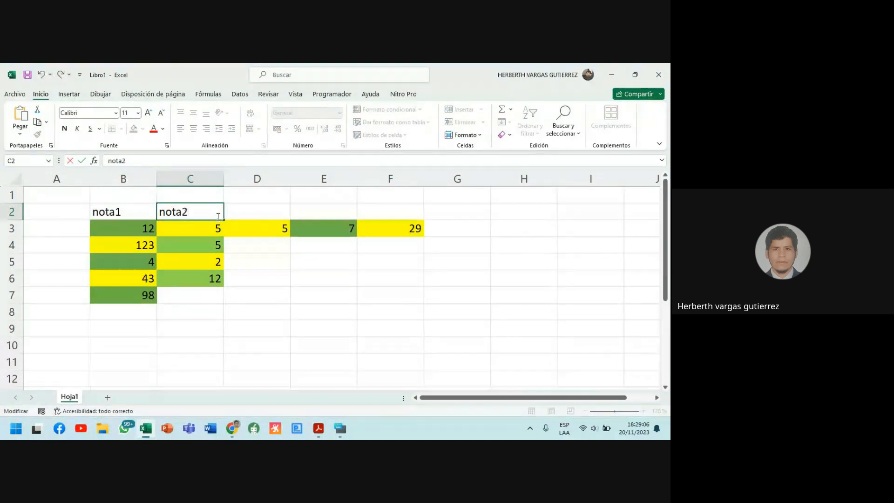
click(250, 206)
double_click(254, 211)
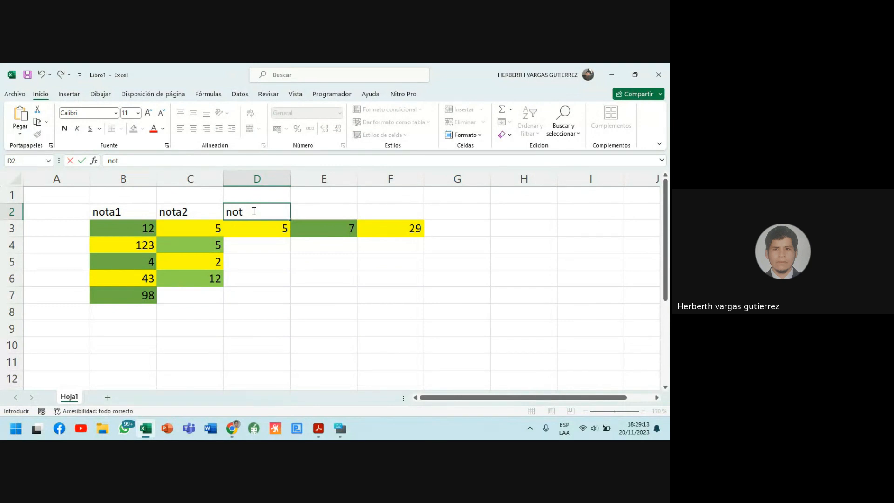
text(3)
Remove the fill color from cells E2:F3 and delete their contents.
click(331, 209)
drag(322, 212, 410, 234)
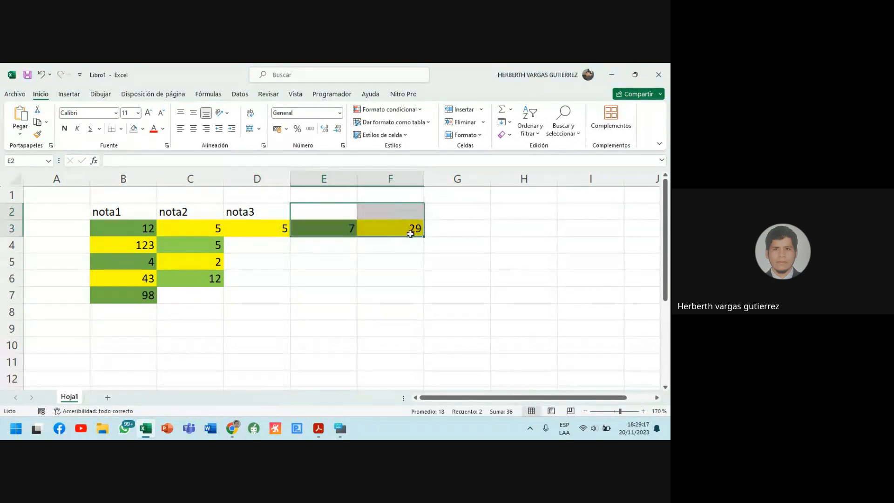
click(143, 129)
click(161, 240)
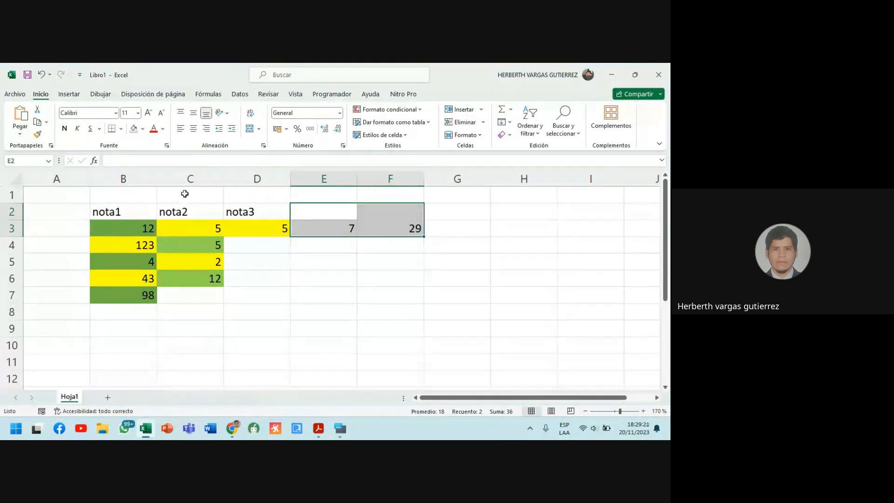
key(Delete)
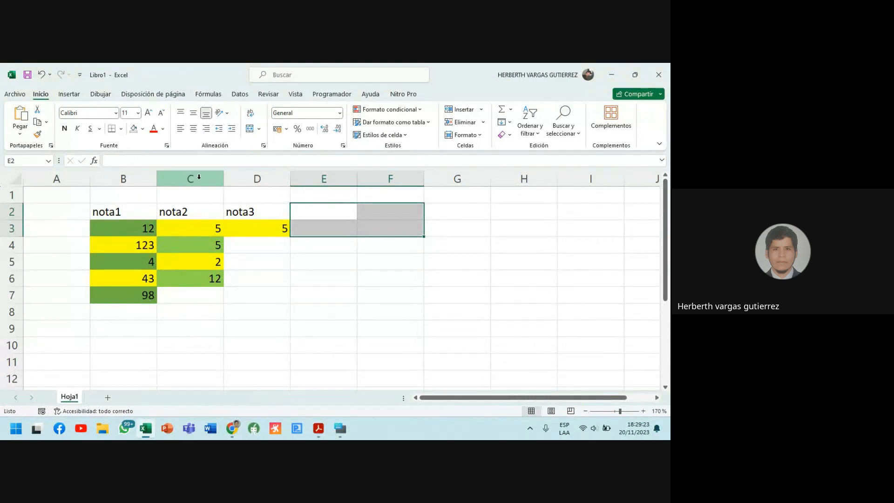
Enter the heading "promedio" in cell E2.
click(332, 216)
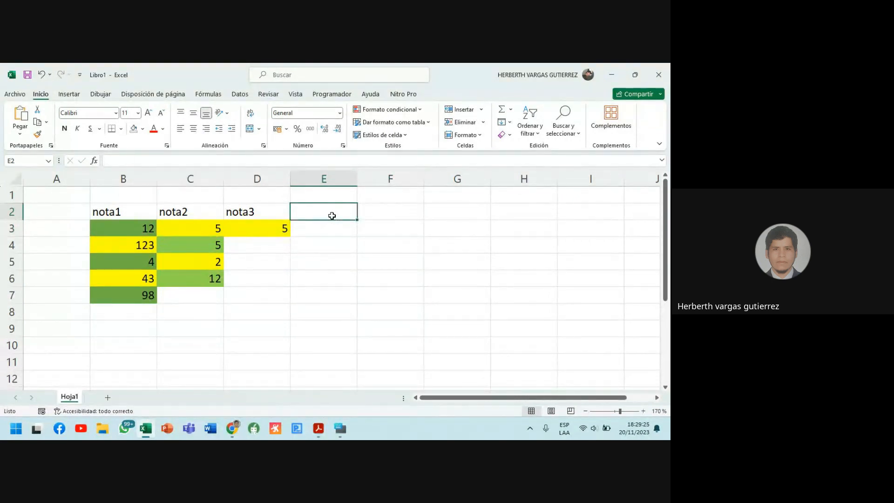
text(promedio)
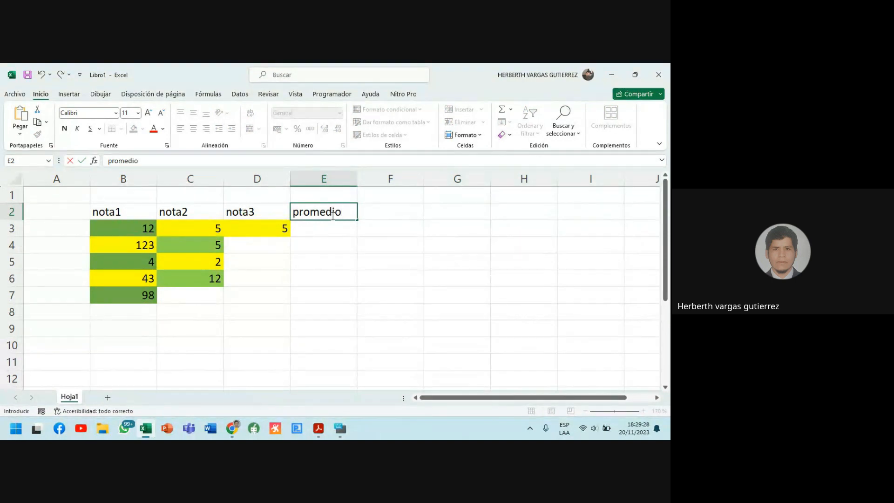
click(320, 261)
Delete the numbers in cells B3:D7 under the nota headings.
click(242, 243)
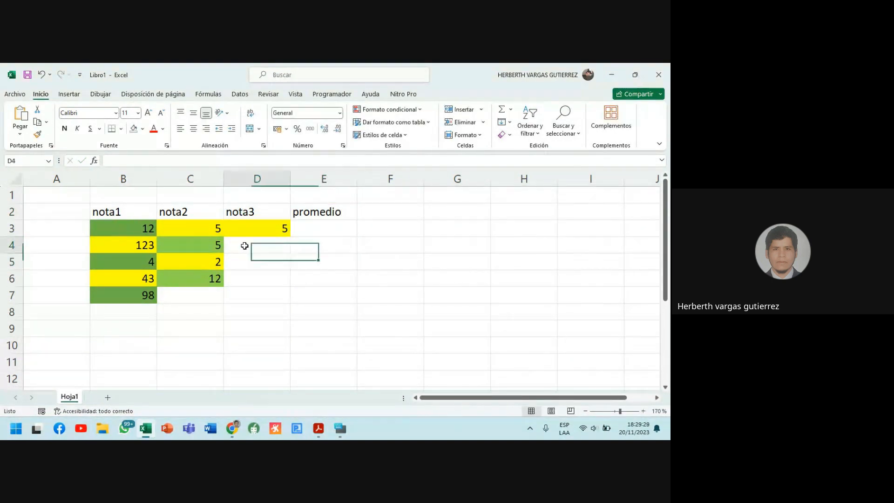
click(133, 231)
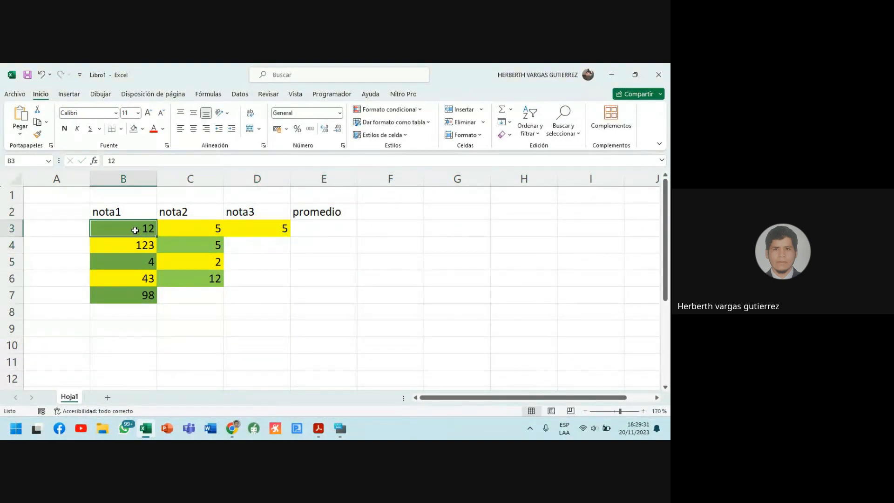
drag(135, 230, 274, 293)
key(Delete)
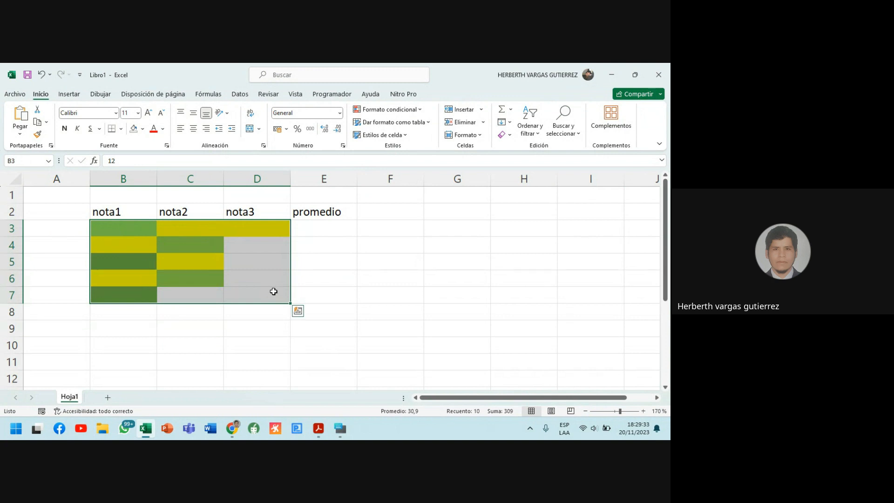
Copy the alternating green and yellow formatting of B3:B7 onto the nota2 and nota3 columns, C3:D7.
click(171, 278)
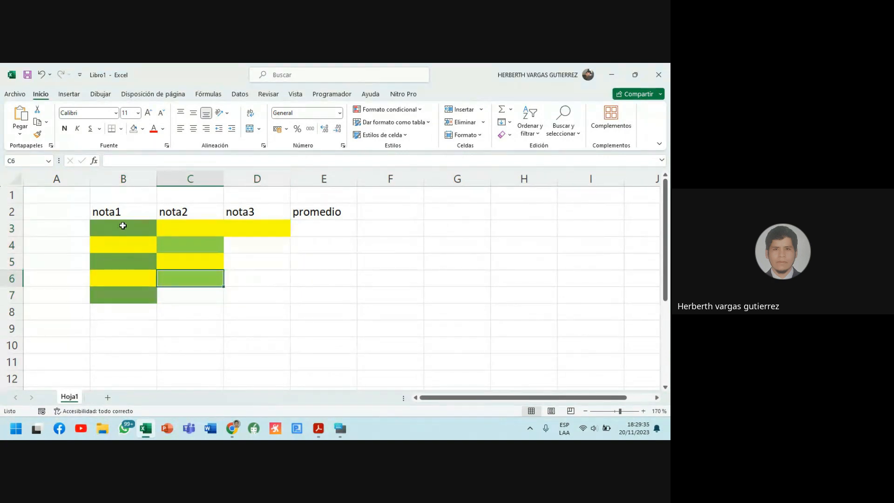
drag(123, 226, 128, 293)
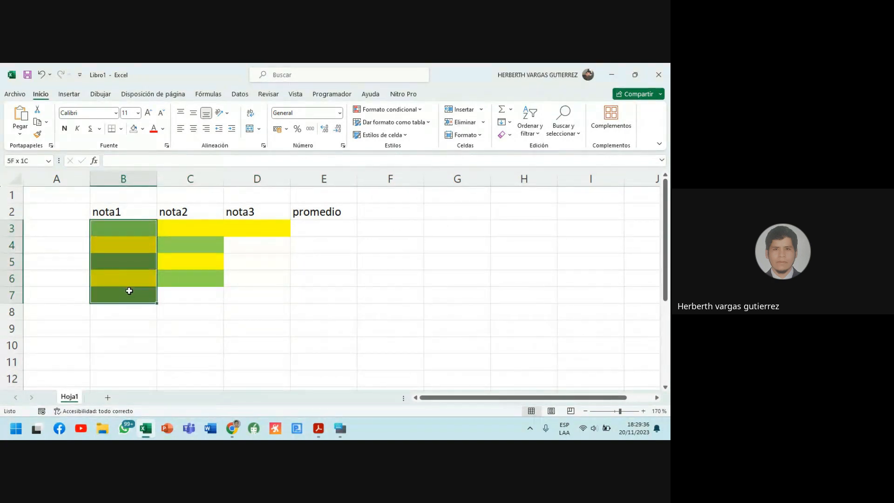
click(38, 134)
drag(190, 226, 191, 294)
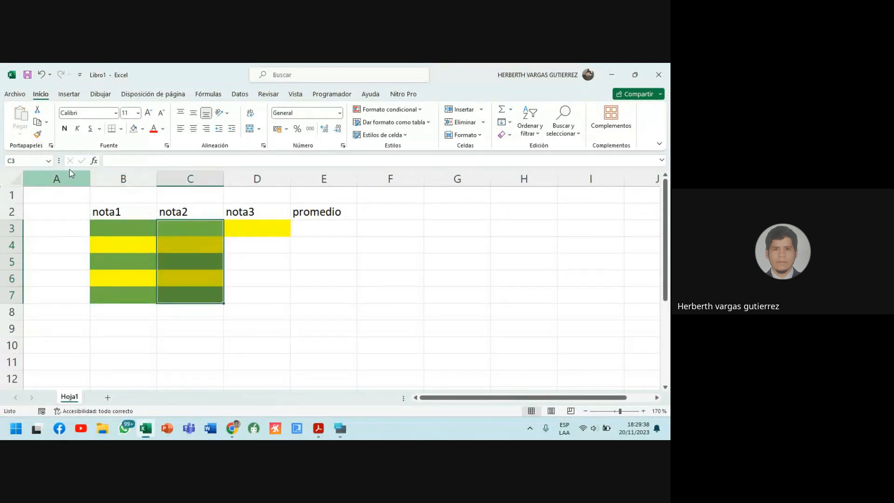
click(38, 134)
drag(252, 230, 255, 293)
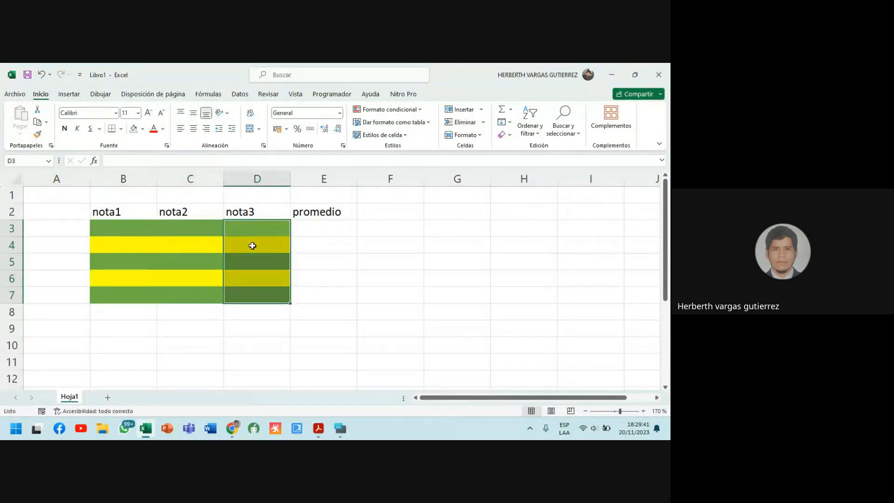
click(260, 289)
Fill the nota1 column from B3 down to B7 with the grades 14, 12, 14, 14 and 18.
click(99, 226)
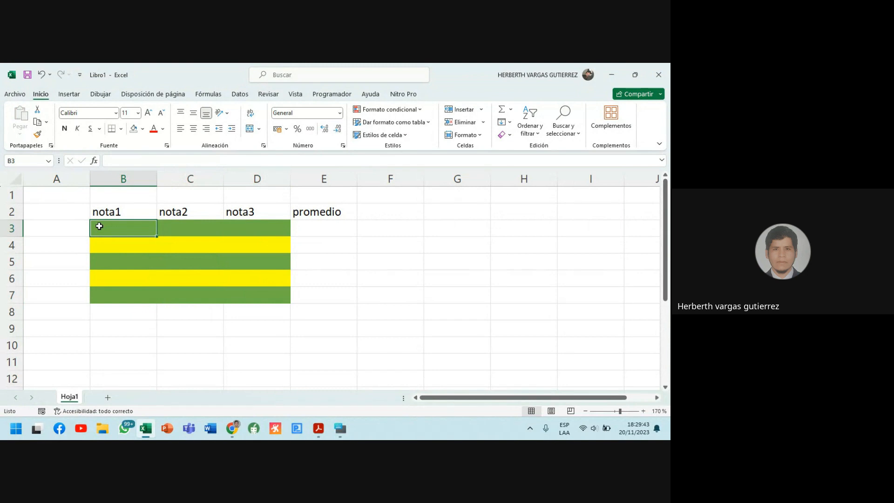
text(14)
key(Return)
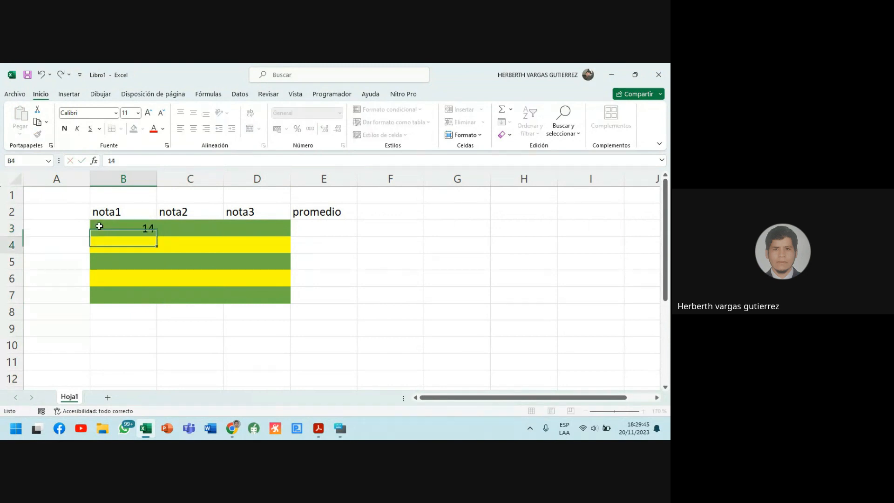
text(12)
key(Return)
text(14)
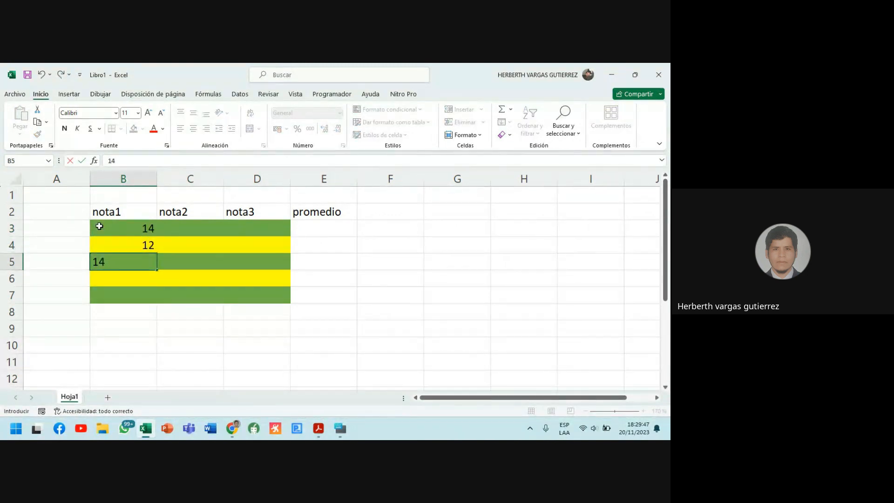
key(Return)
text(14)
key(Return)
text(1)
key(Tab)
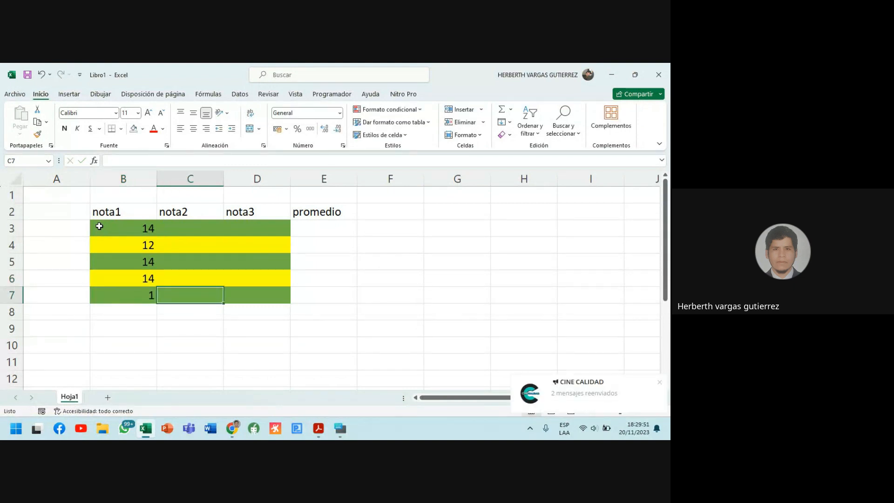
key(shift+Tab)
text(18)
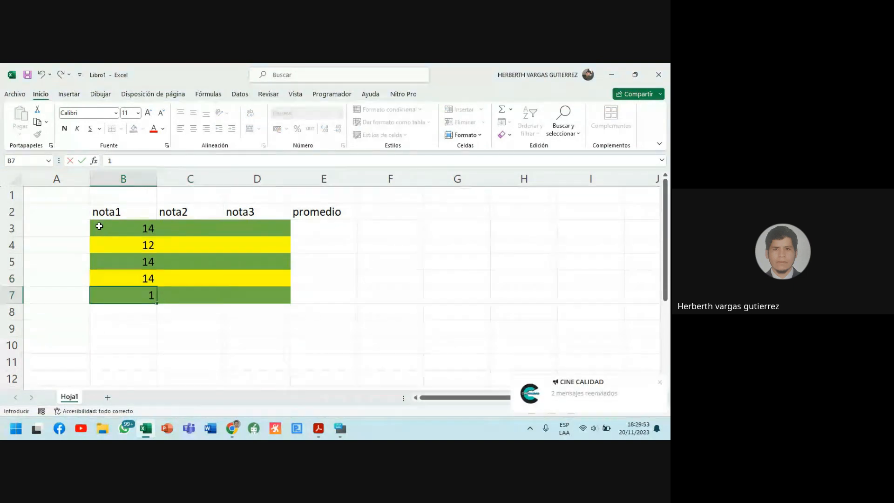
key(Tab)
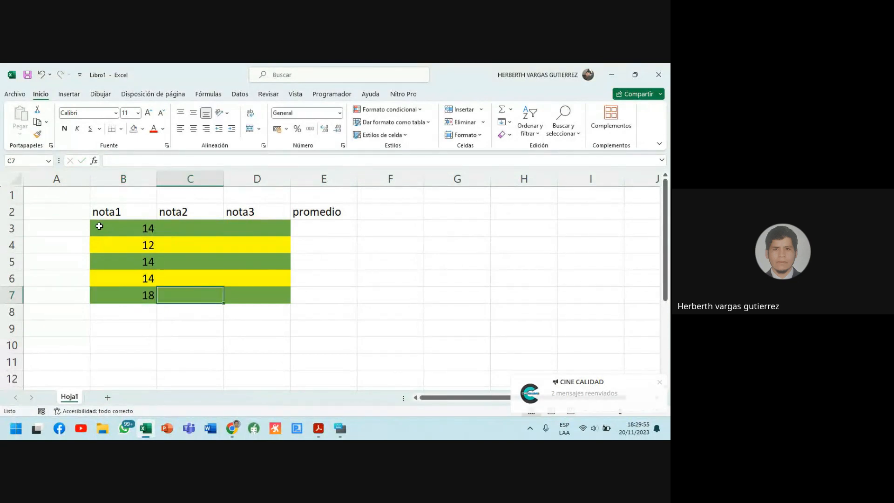
Fill the nota2 column from C7 up to C3 with the grades 20, 16, 14, 6 and 10.
text(20)
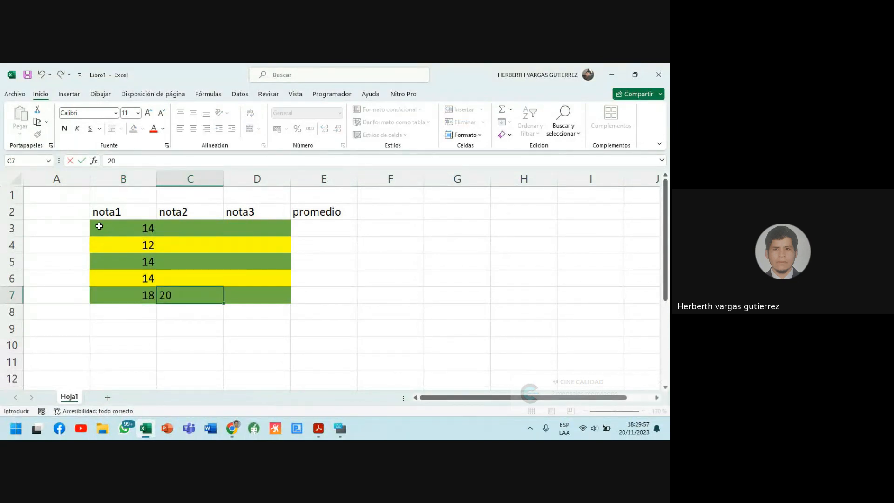
key(Up)
text(16)
key(Up)
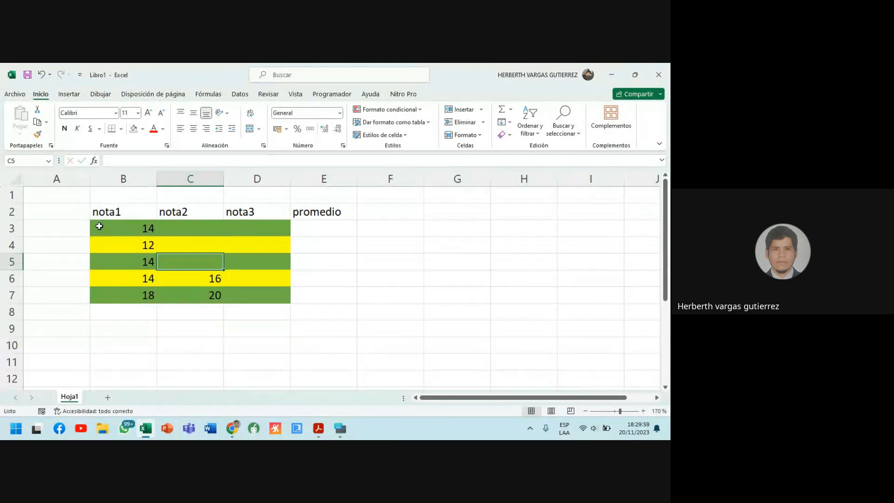
text(|1)
key(Up)
key(Down)
text(|)
key(Escape)
text(14)
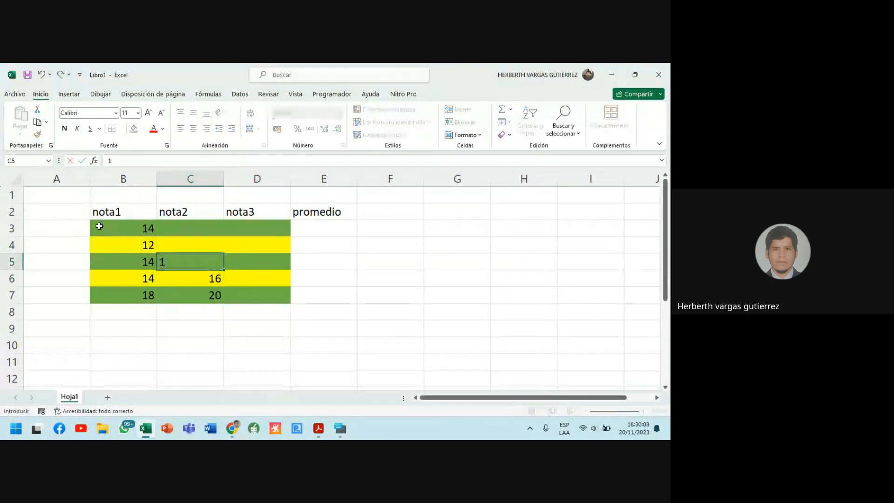
key(Return)
key(Up)
key(Up)
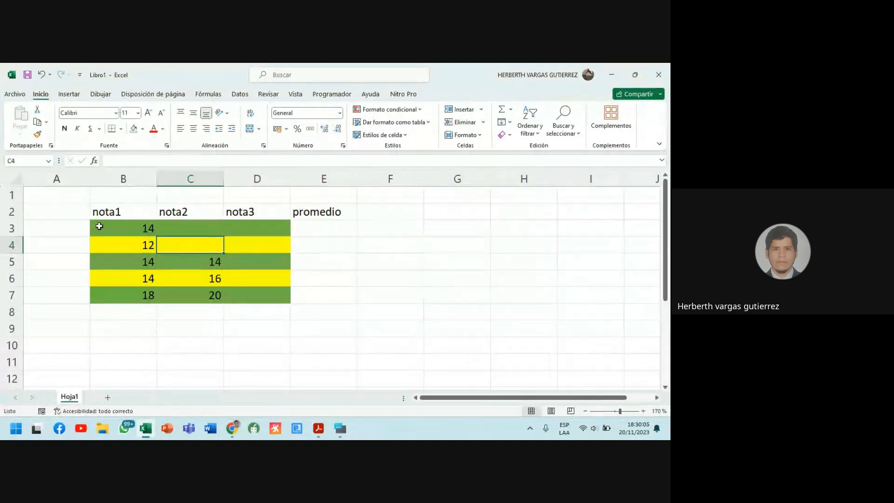
text(6)
key(ctrl+Return)
key(Up)
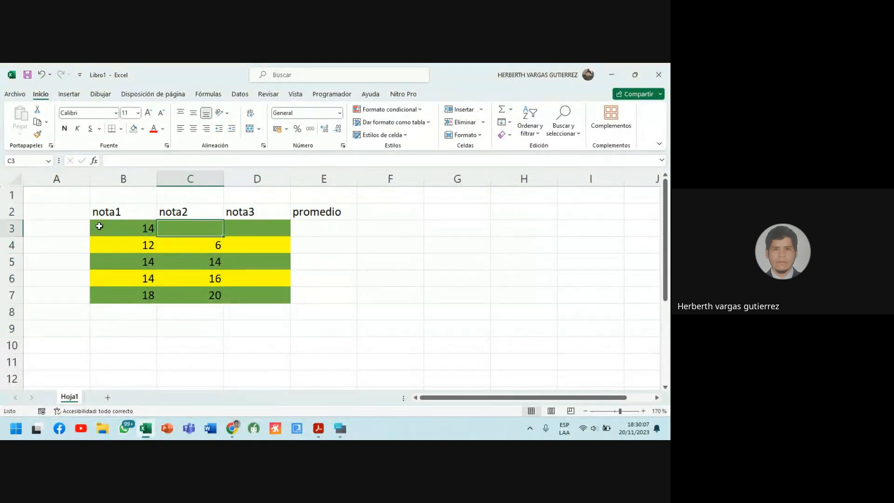
text(10)
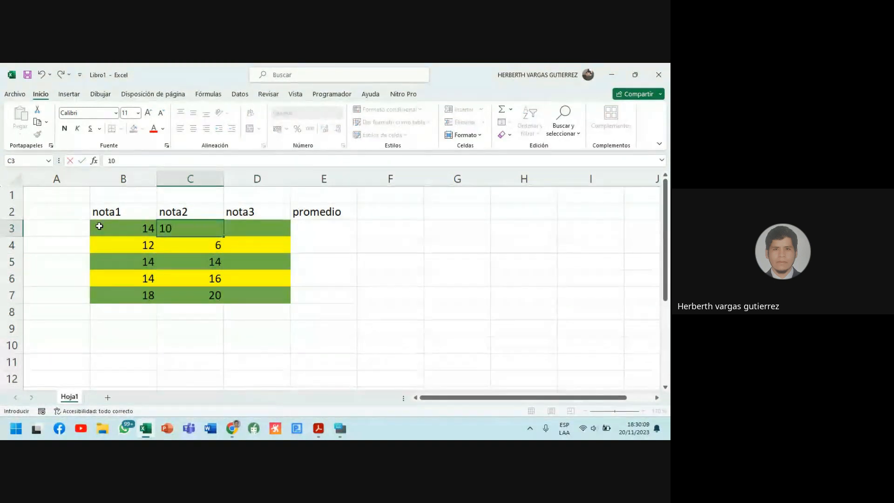
key(Tab)
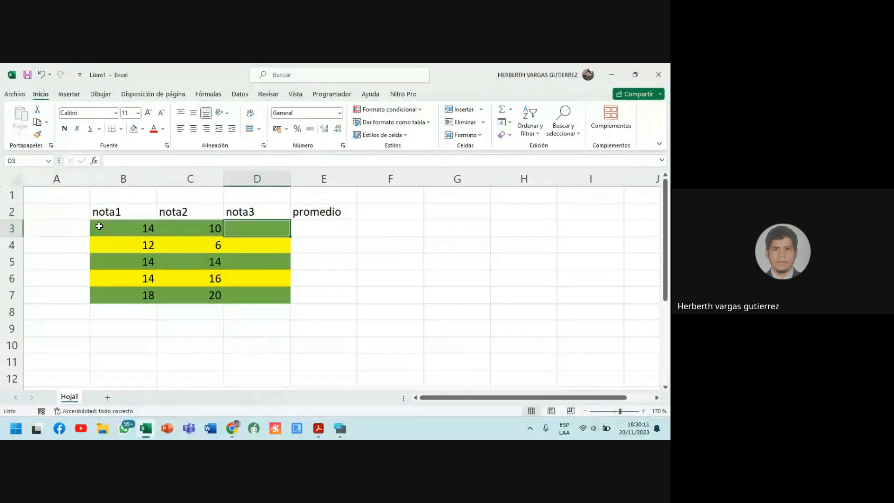
Fill the nota3 column from D3 down to D7 with the grades 13, 14, 20, 18 and 19.
text(13)
key(Return)
text(14)
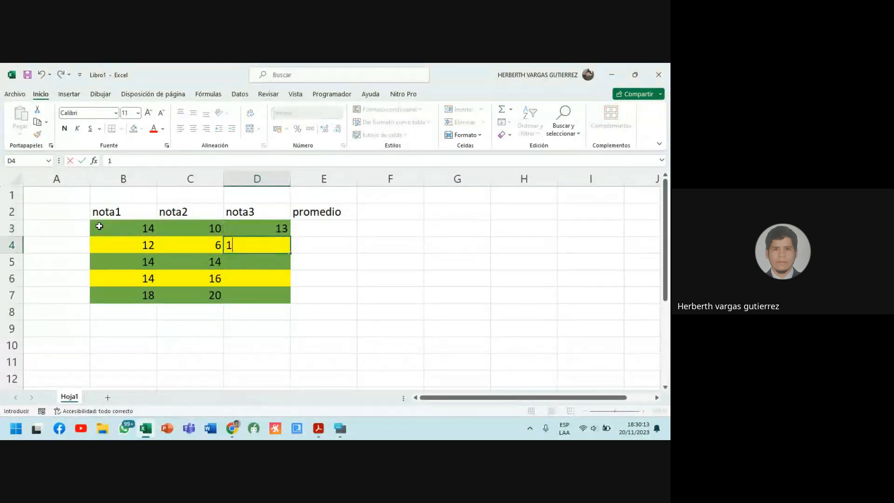
key(Return)
text(22)
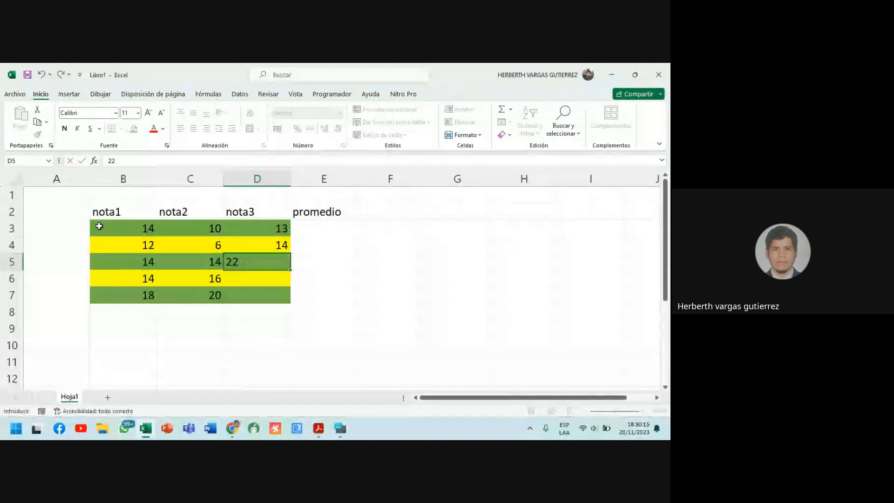
key(BackSpace)
text(0)
key(Return)
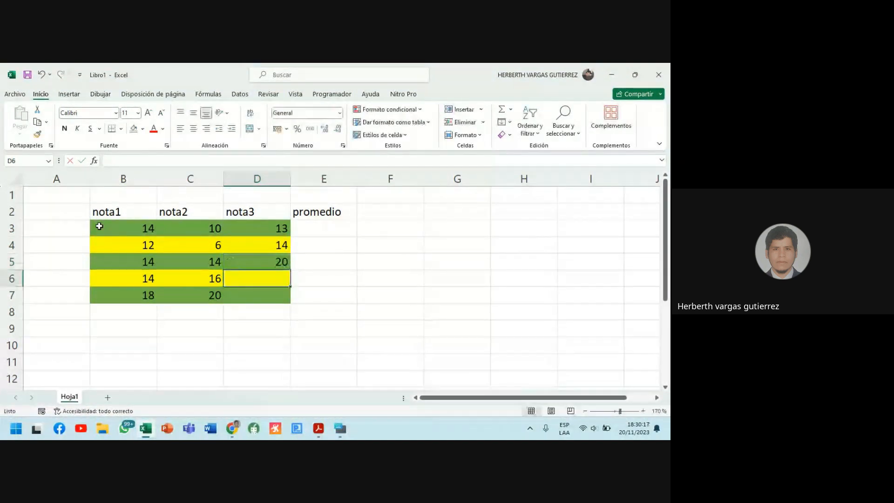
text(1)
key(Return)
text(19)
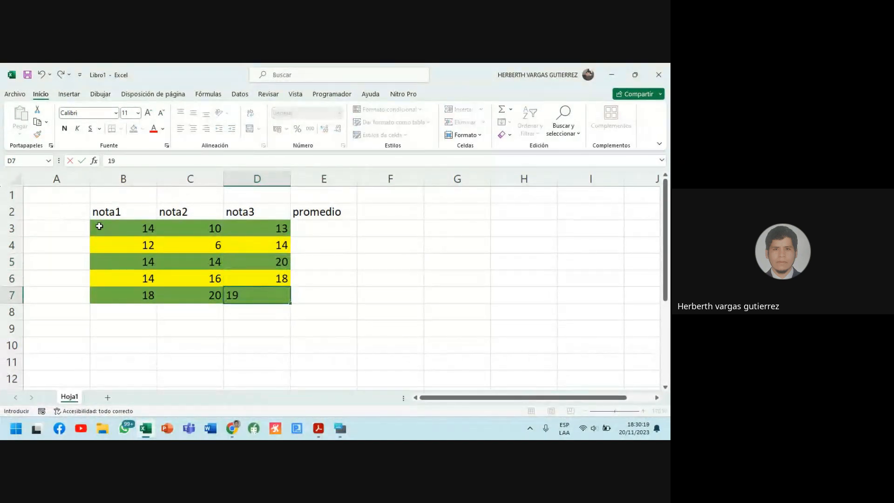
click(66, 208)
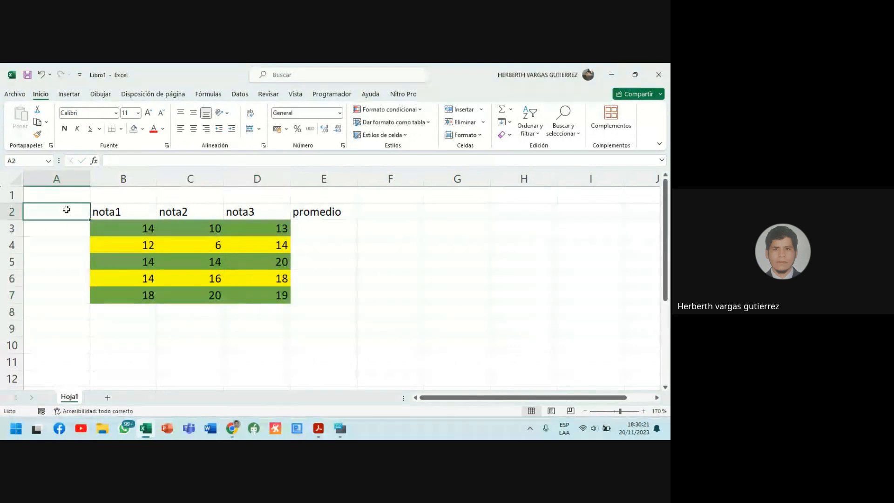
Enter the uppercase row labels ESTUDIANTE 1 in A3 and ESTUDIANTE 2 in A4.
click(59, 233)
text(es)
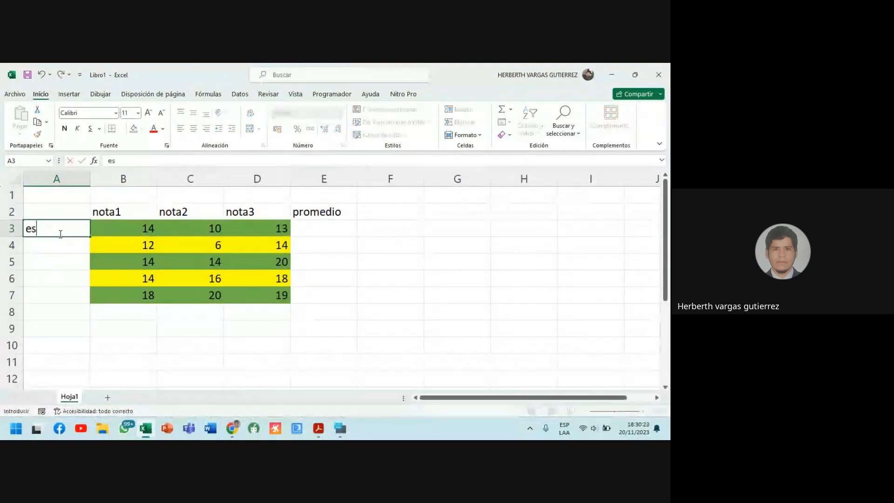
text(tudiN)
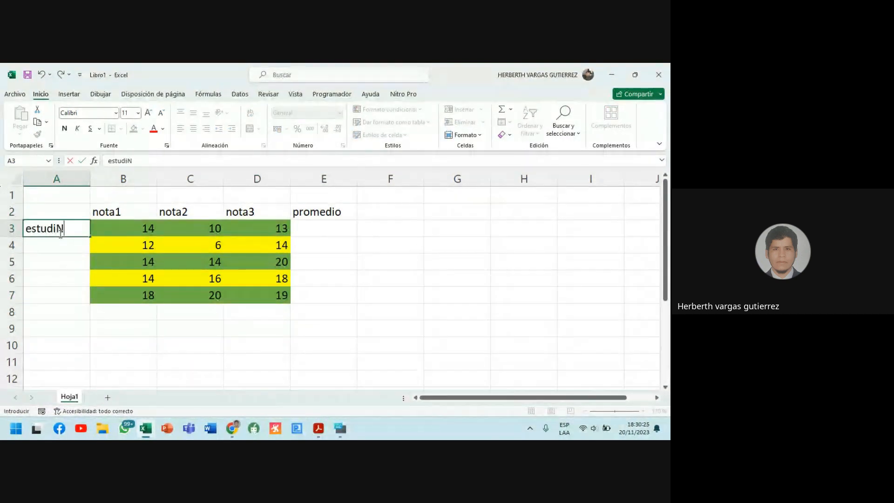
key(BackSpace)
key(BackSpace)
key(BackSpace)
key(BackSpace)
key(BackSpace)
key(BackSpace)
key(BackSpace)
key(BackSpace)
text(E)
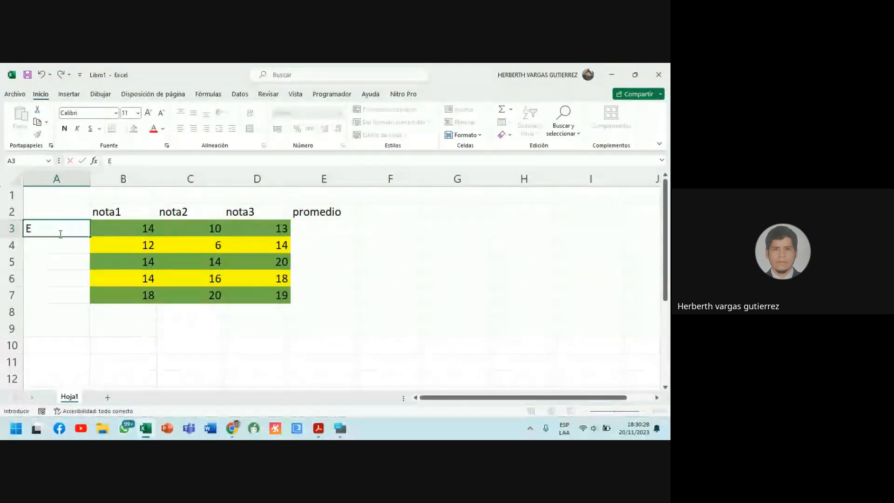
text(STUDIA)
text(NTE 1)
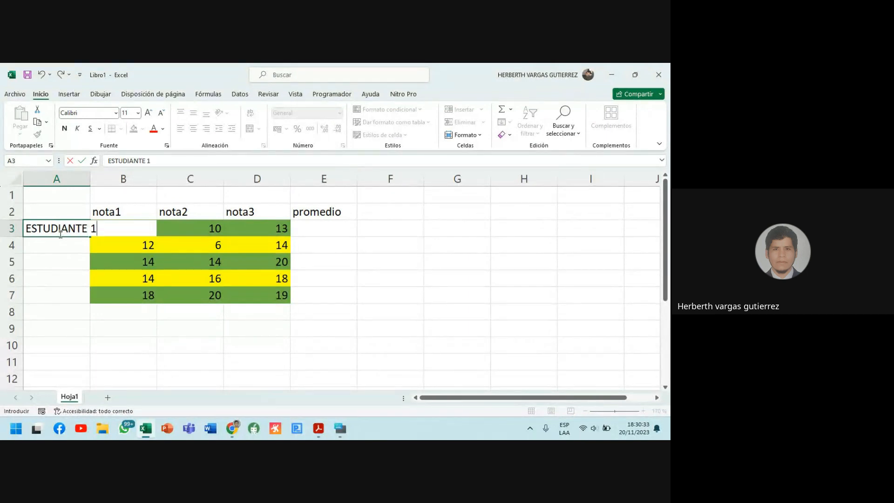
key(Return)
text(ESTUD)
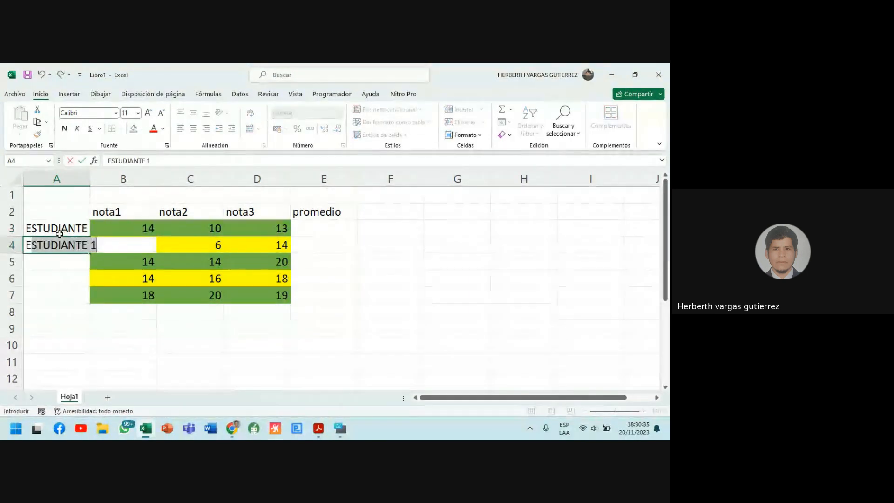
text(IANTE 2)
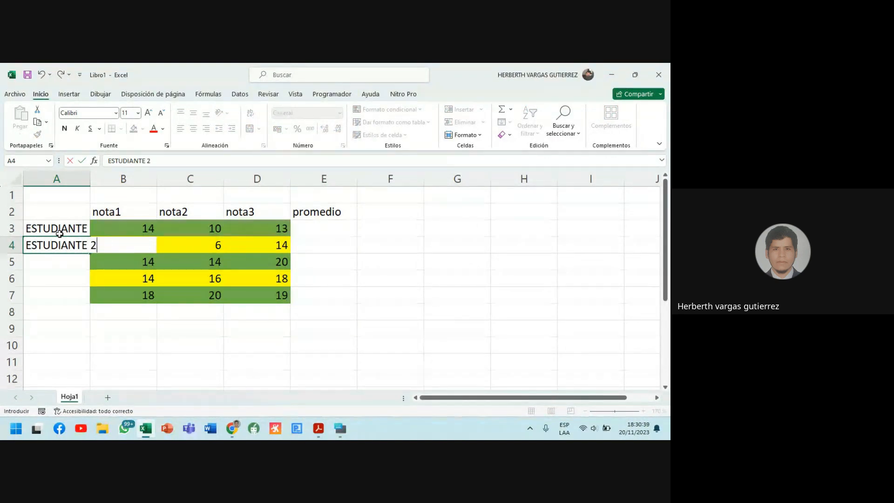
Extend the student label series from A3:A4 down to A7 and auto-fit the width of column A.
drag(59, 233, 70, 245)
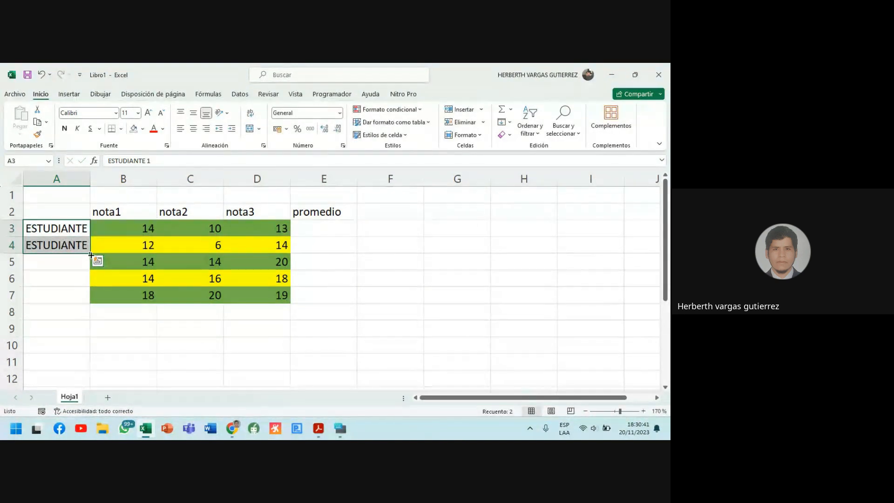
double_click(93, 252)
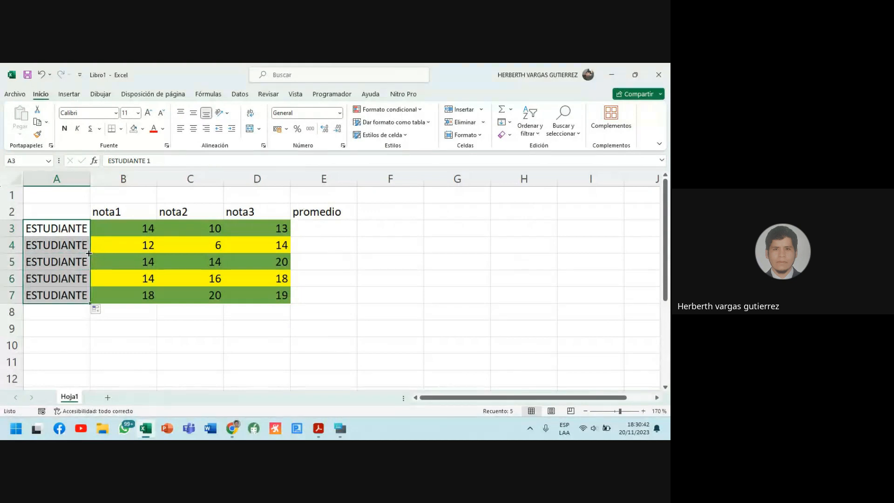
double_click(90, 179)
click(222, 317)
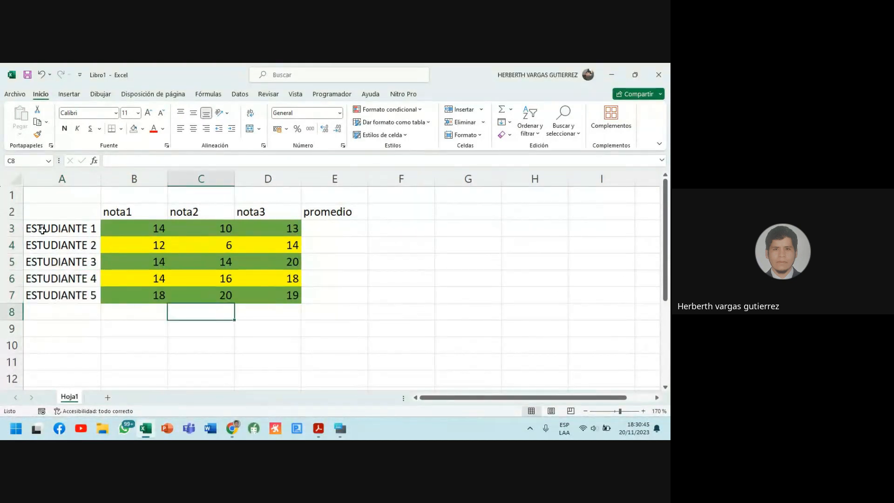
Apply all borders to the grade table A2:E7, including the student labels and the promedio column.
drag(42, 230, 248, 260)
click(45, 210)
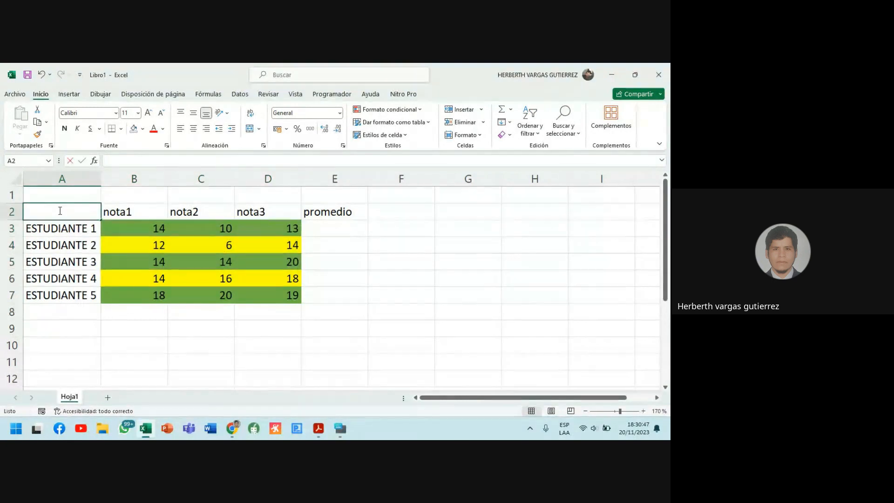
drag(47, 212, 345, 298)
click(121, 129)
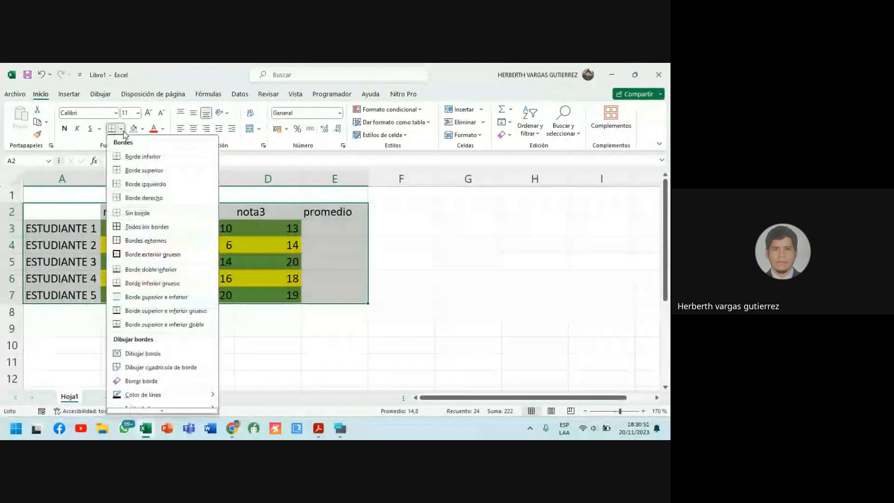
click(136, 228)
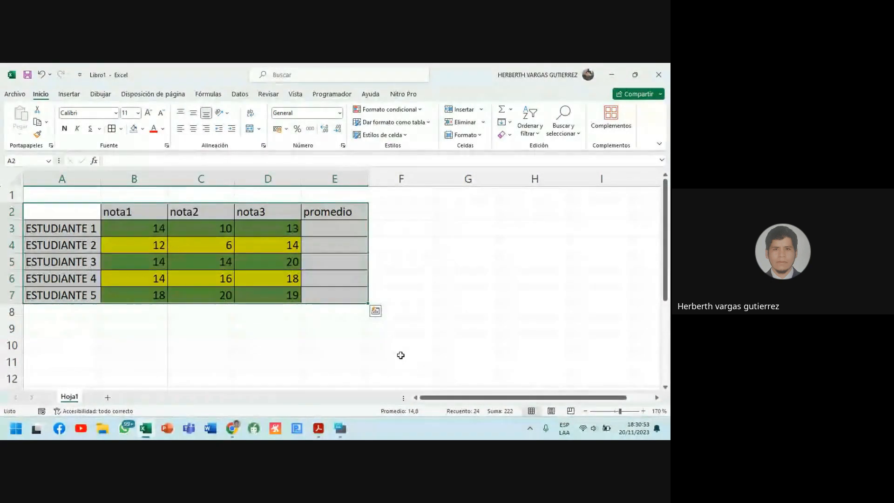
click(267, 330)
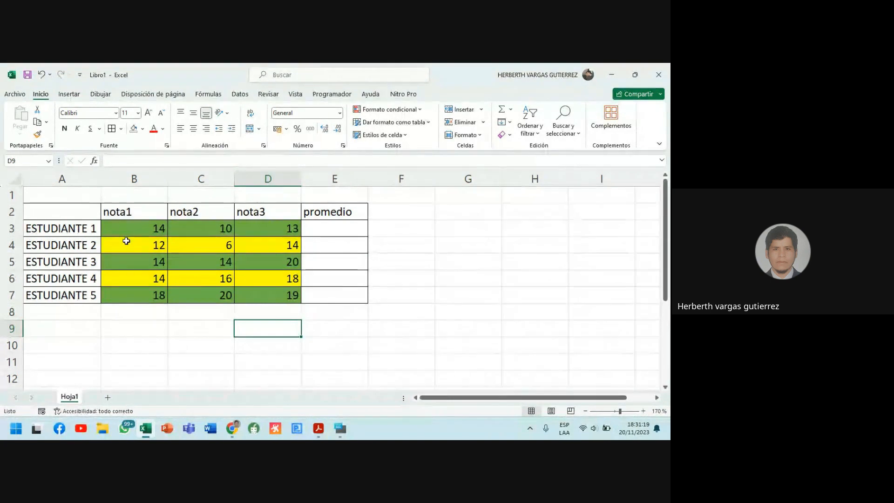
Calculate the promedio of ESTUDIANTE 1 in E3 with the formula =PROMEDIO(B3:D3).
drag(130, 229, 252, 234)
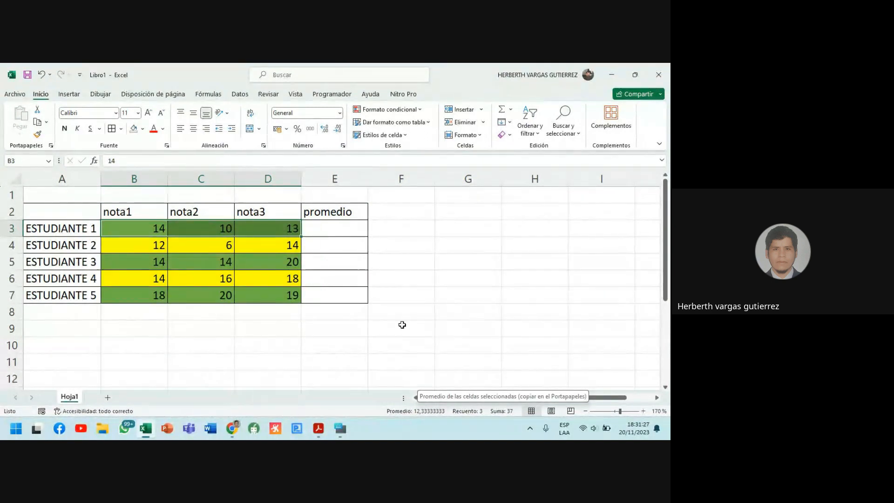
click(314, 224)
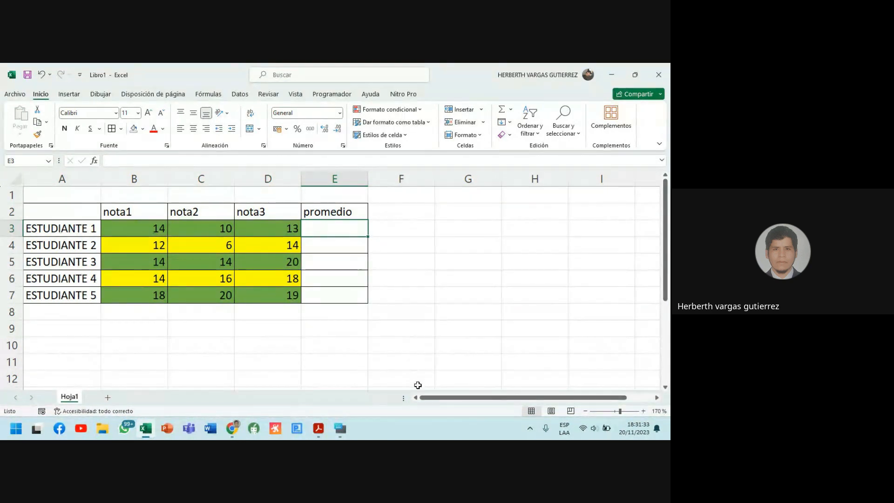
text(=)
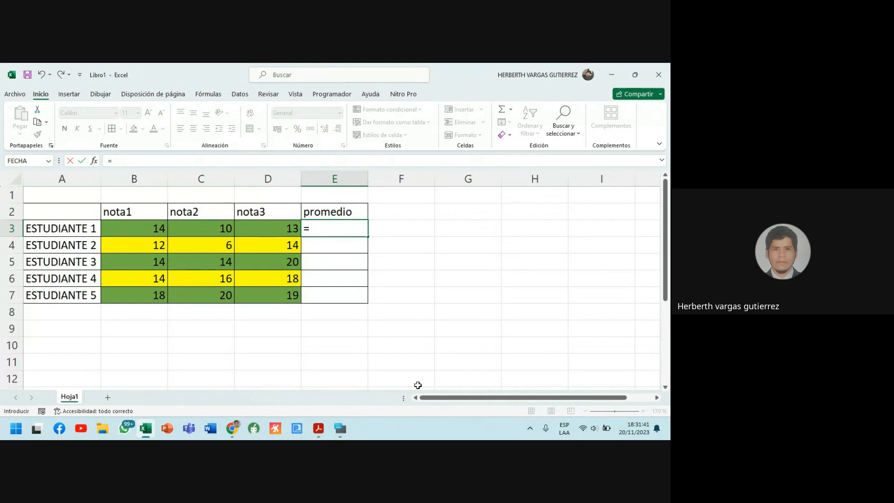
text(PR)
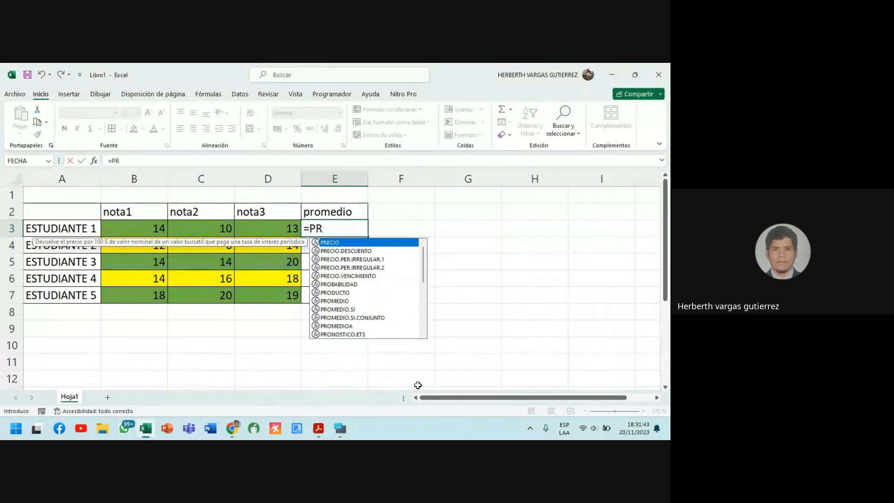
text(OME)
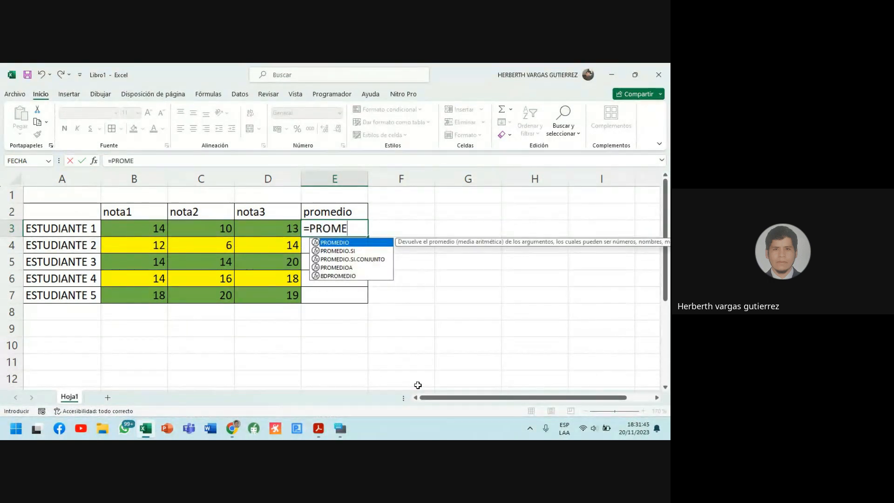
key(Tab)
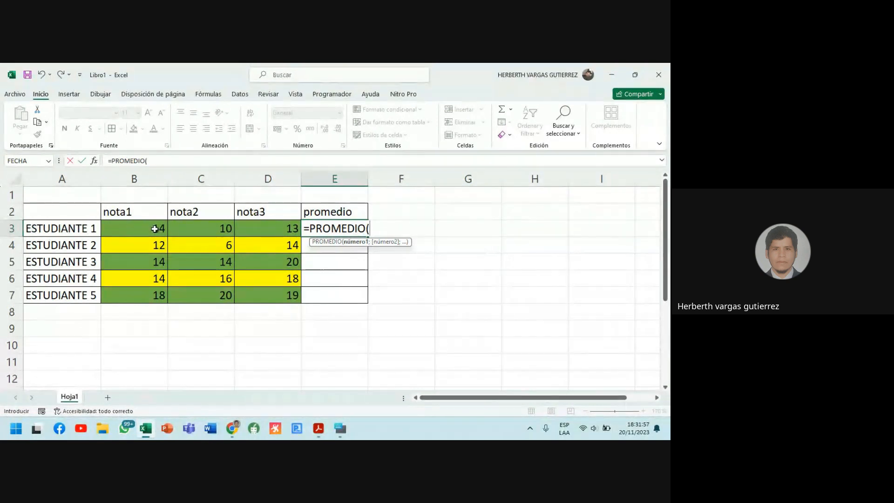
drag(156, 228, 246, 228)
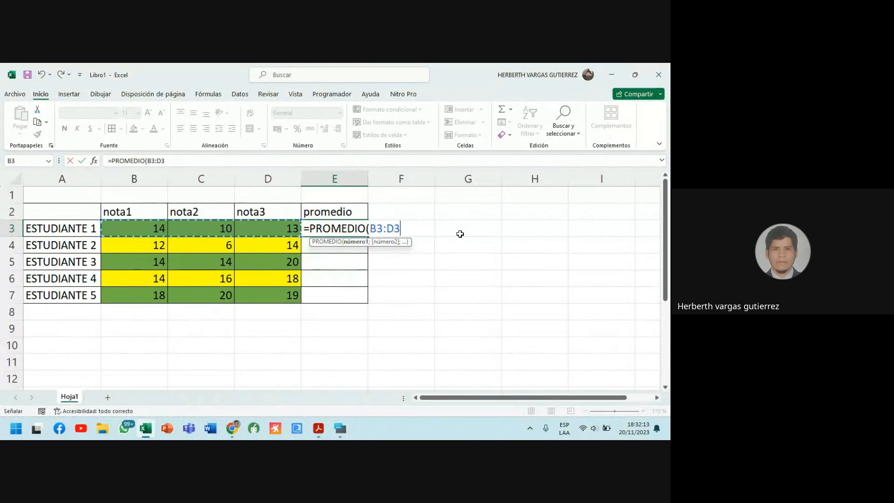
text())
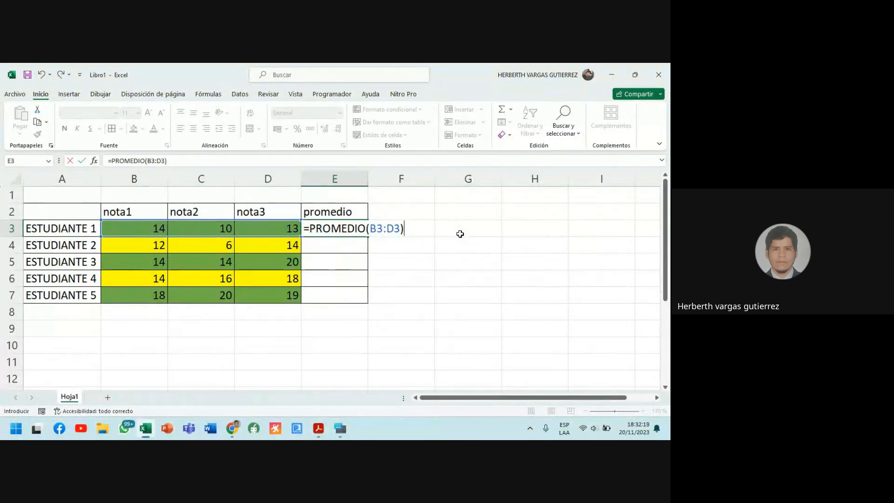
key(Return)
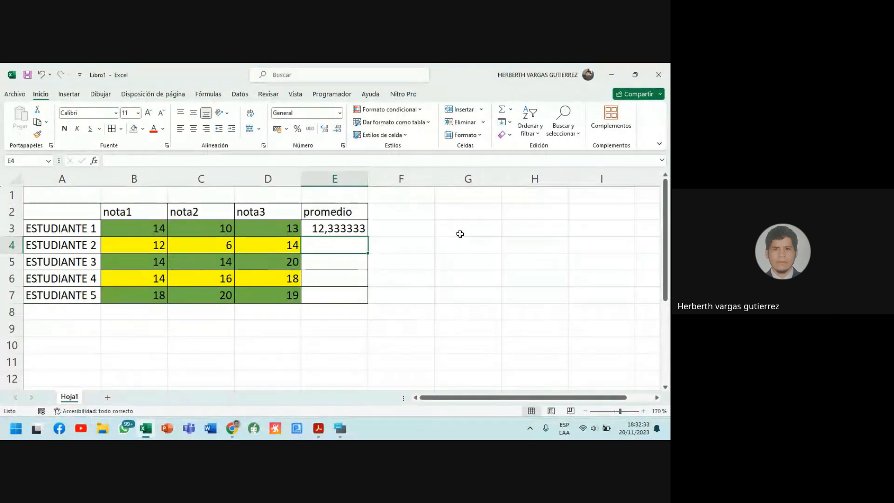
Calculate the promedio of ESTUDIANTE 2 in E4 with the formula =PROMEDIO(B4:D4).
text(=)
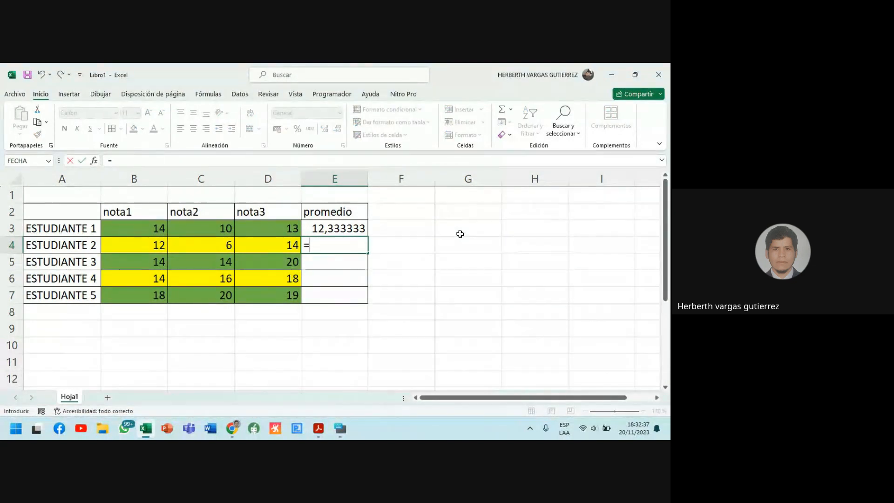
text(PRO)
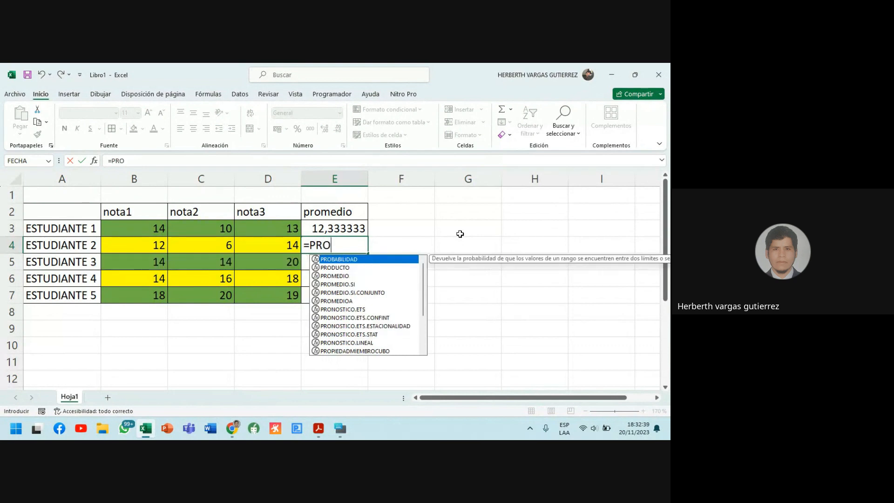
text(ME)
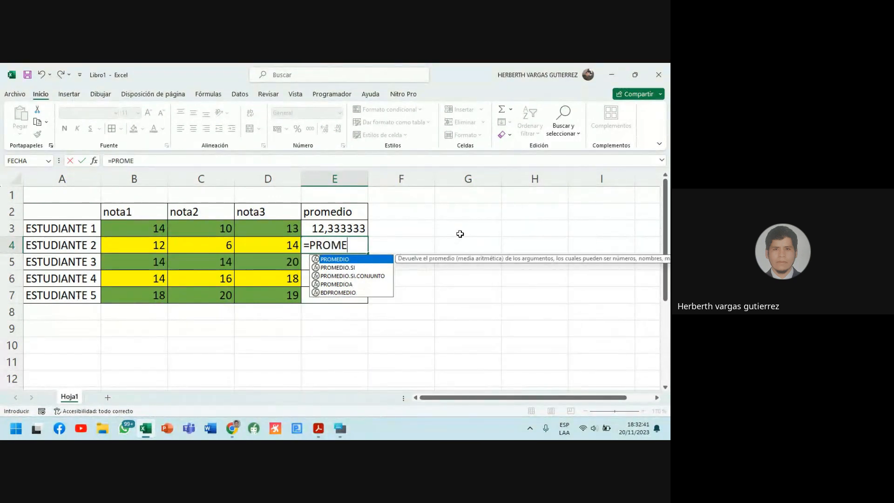
key(Tab)
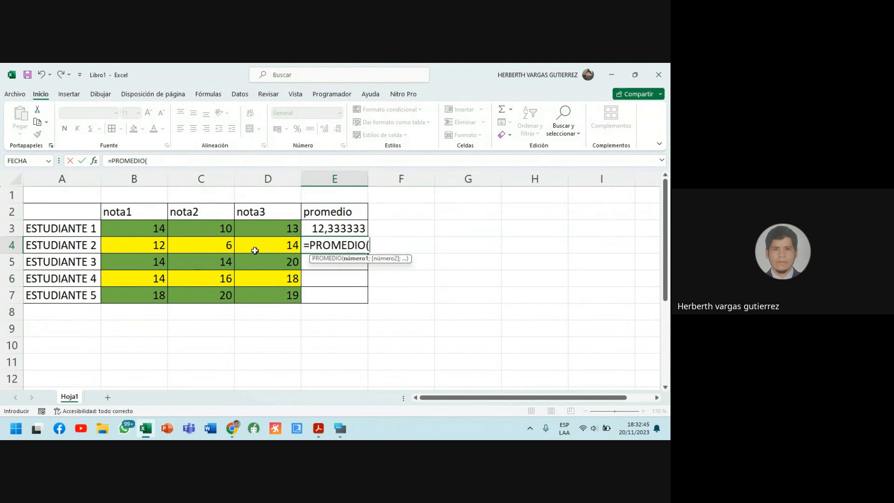
drag(157, 249, 250, 243)
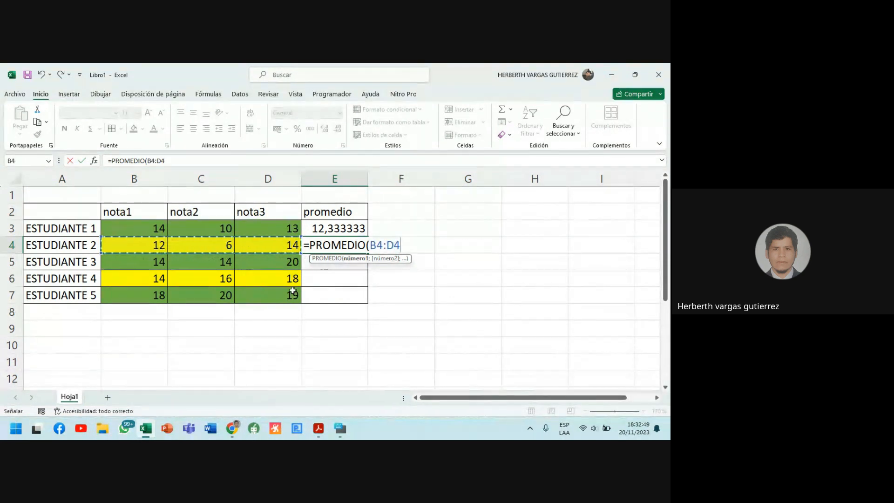
text())
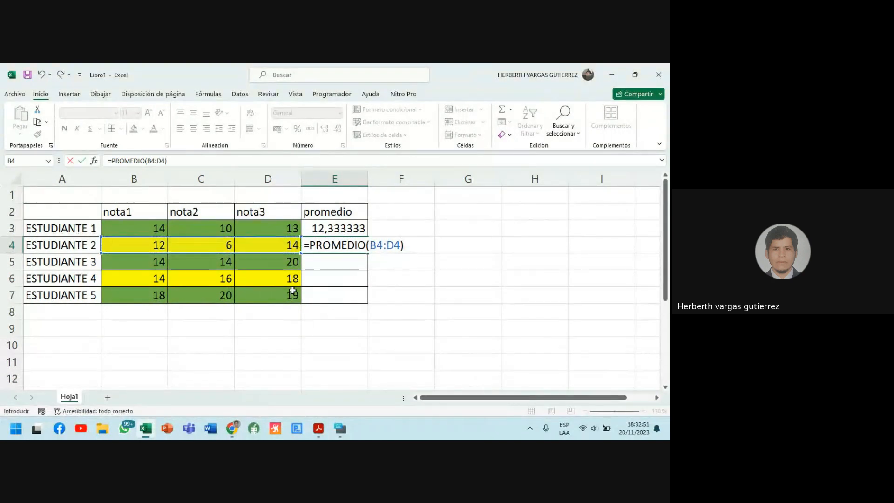
key(Return)
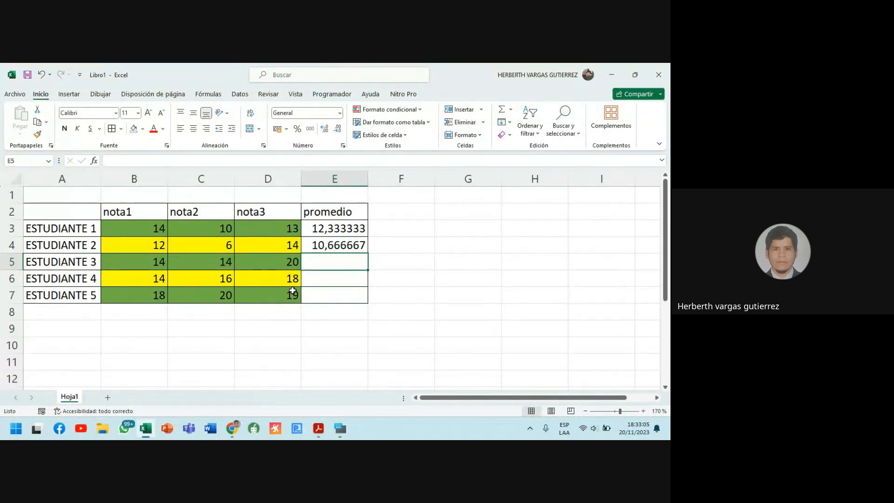
Calculate the promedio of ESTUDIANTE 3 in E5 with the formula =PROMEDIO(B5:D5).
text(=)
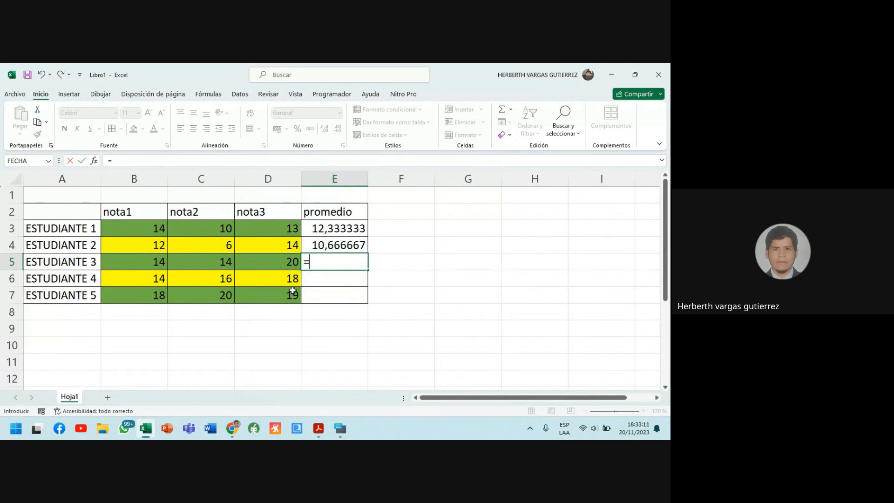
text(PR)
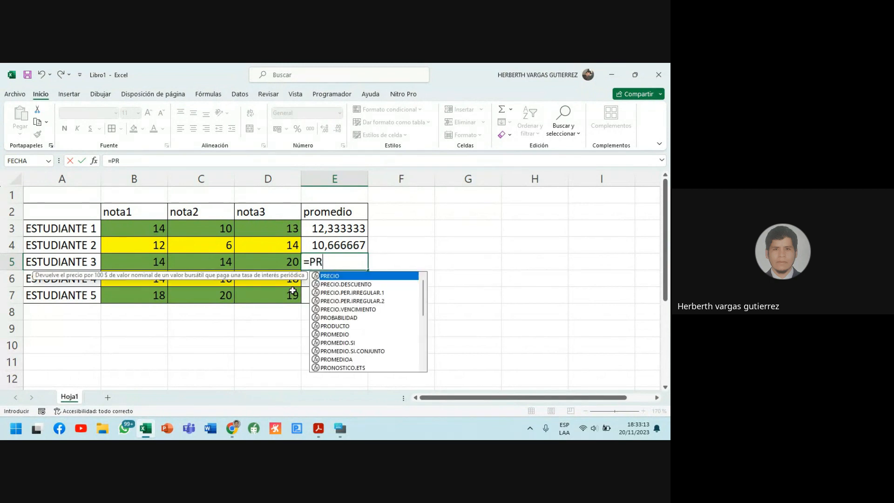
text(OM)
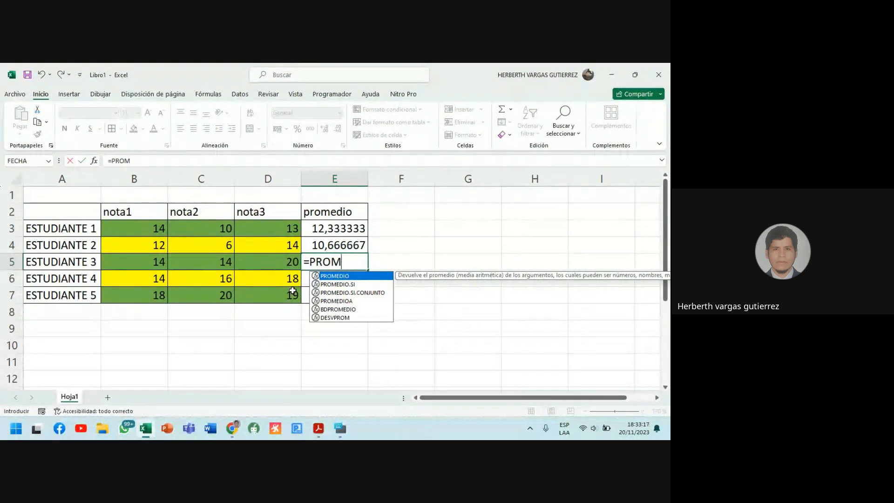
key(Tab)
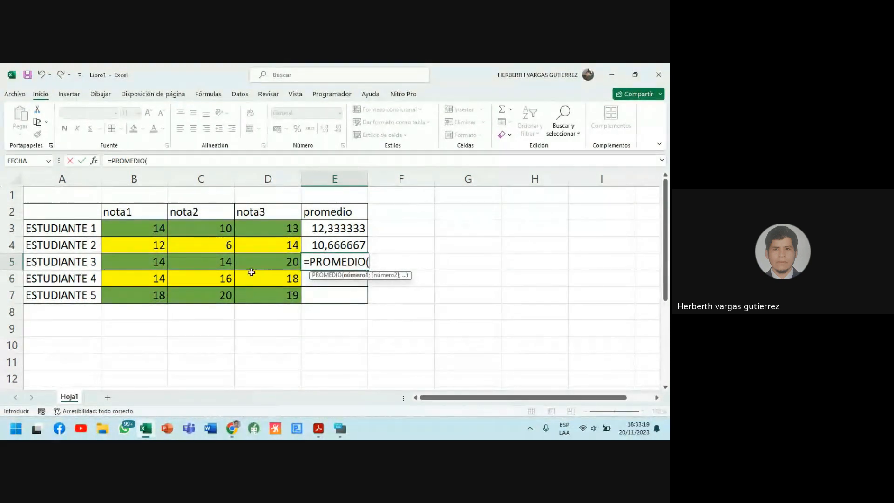
drag(154, 261, 272, 265)
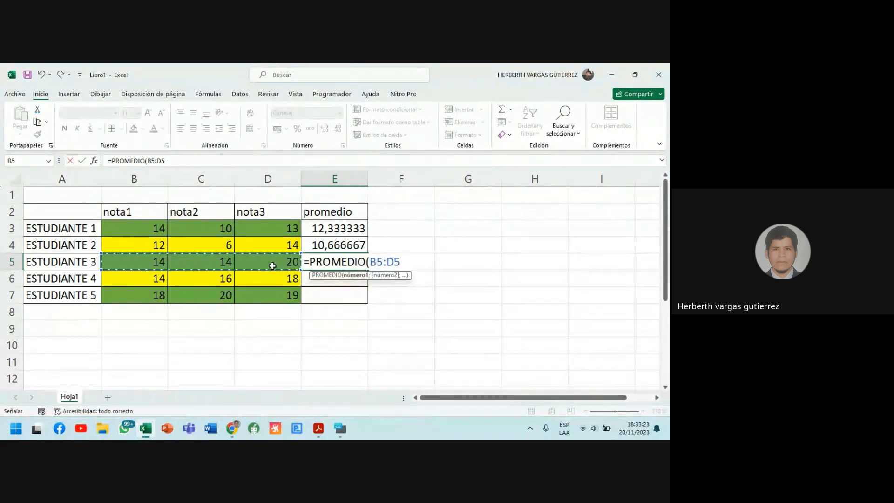
text())
key(Return)
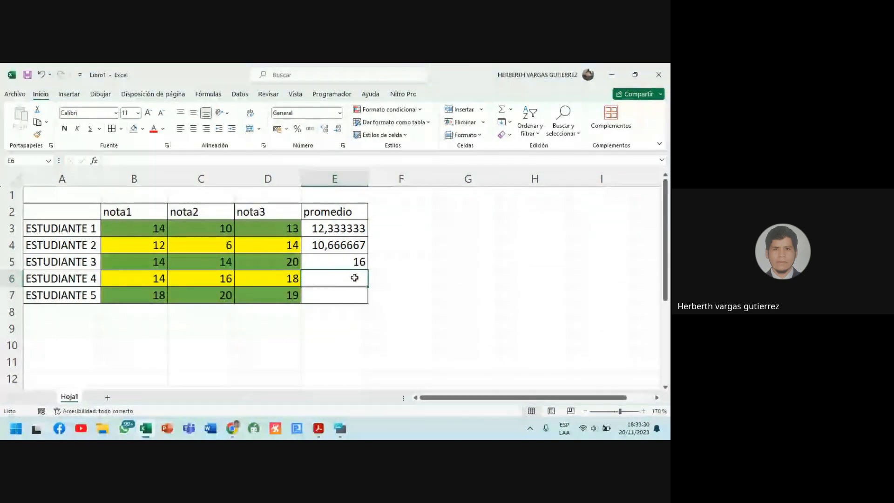
Calculate the promedio of ESTUDIANTE 4 in E6 with the formula =PROMEDIO(B6:D6).
text(=)
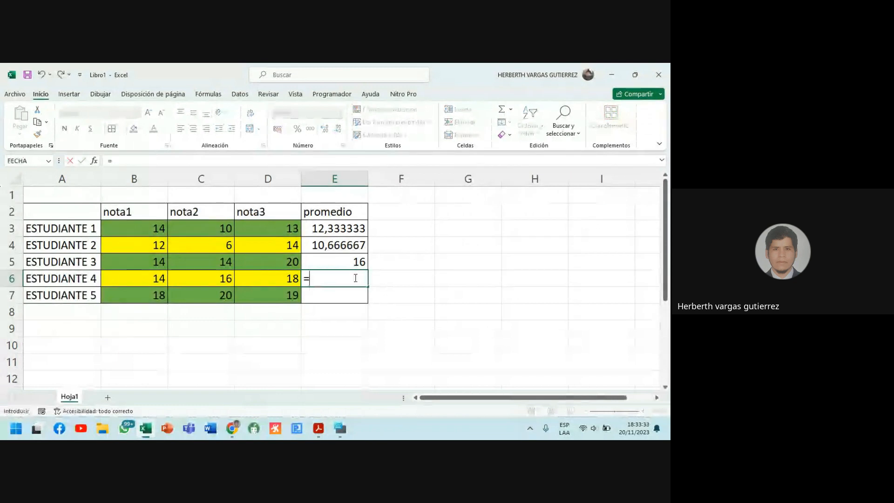
text(PROM)
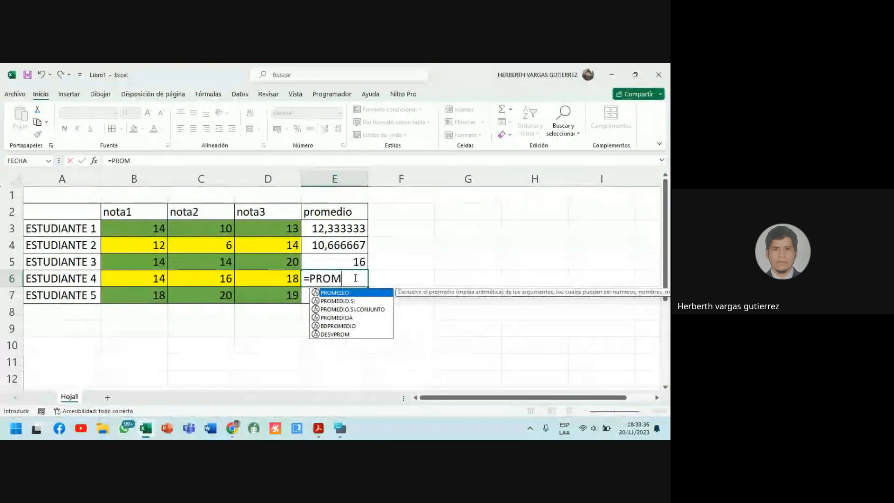
key(Tab)
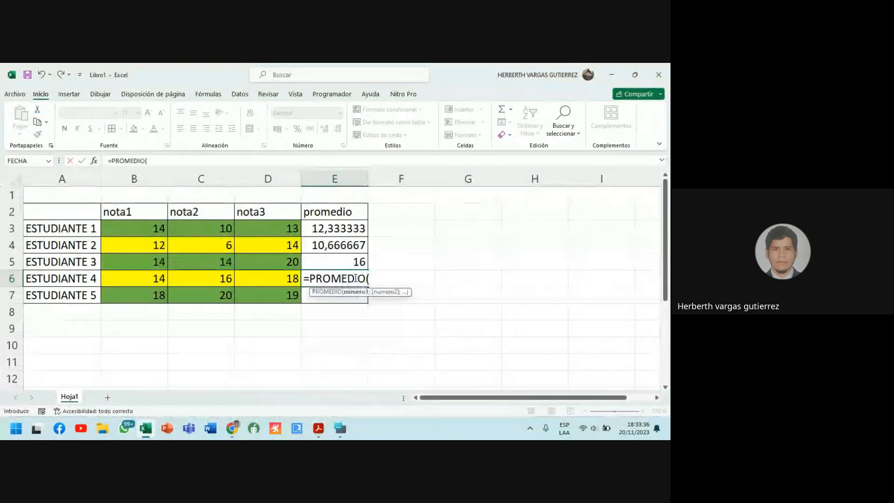
drag(159, 279, 260, 275)
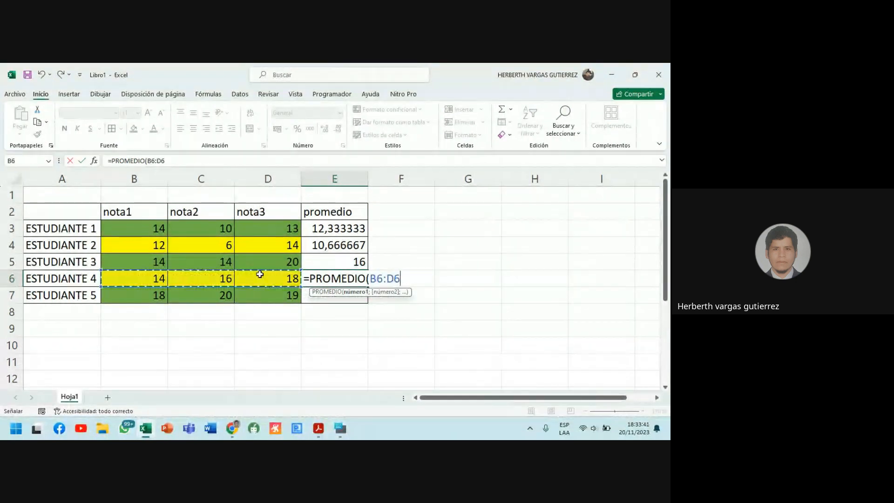
text())
key(Return)
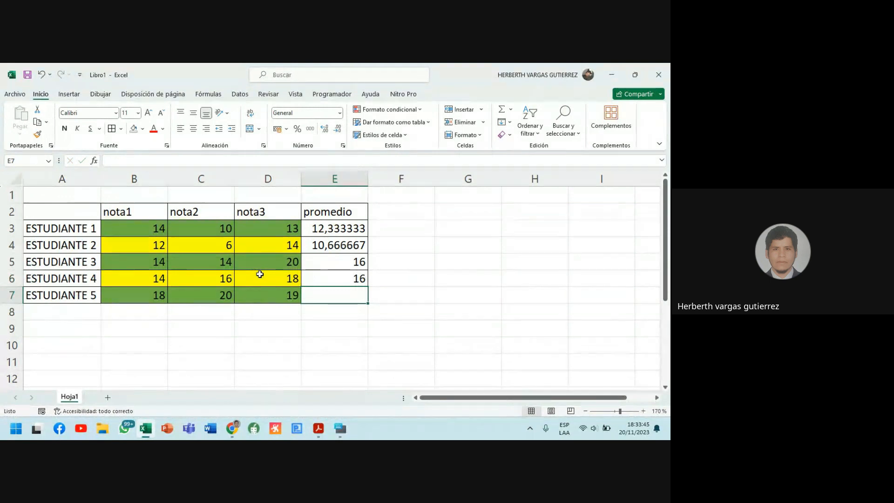
Calculate the promedio of ESTUDIANTE 5 in E7 with the formula =PROMEDIO(B7:D7).
text(=)
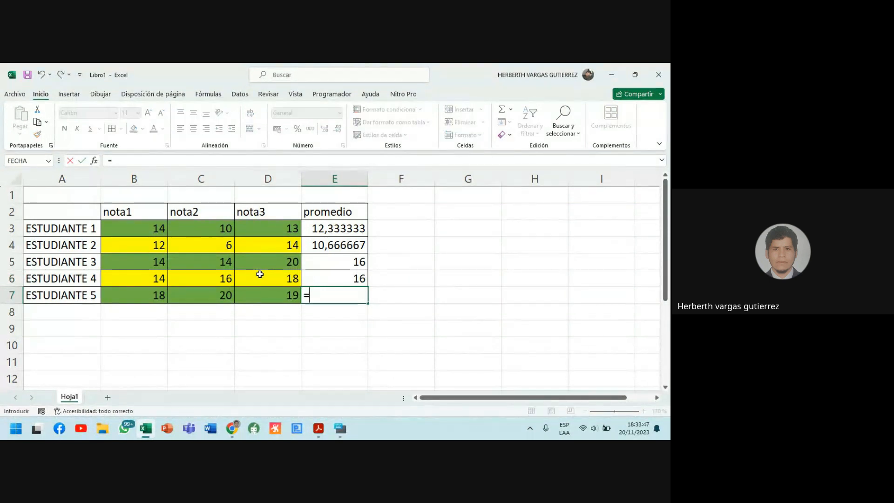
text(PROM)
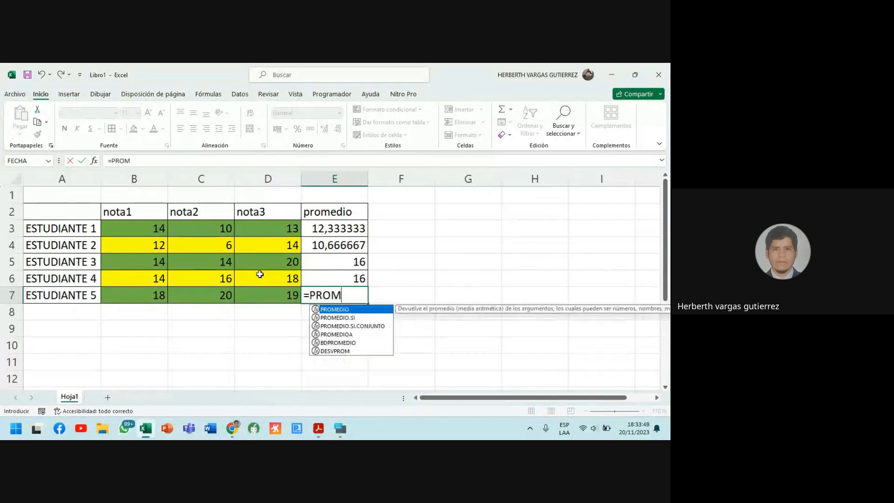
key(Tab)
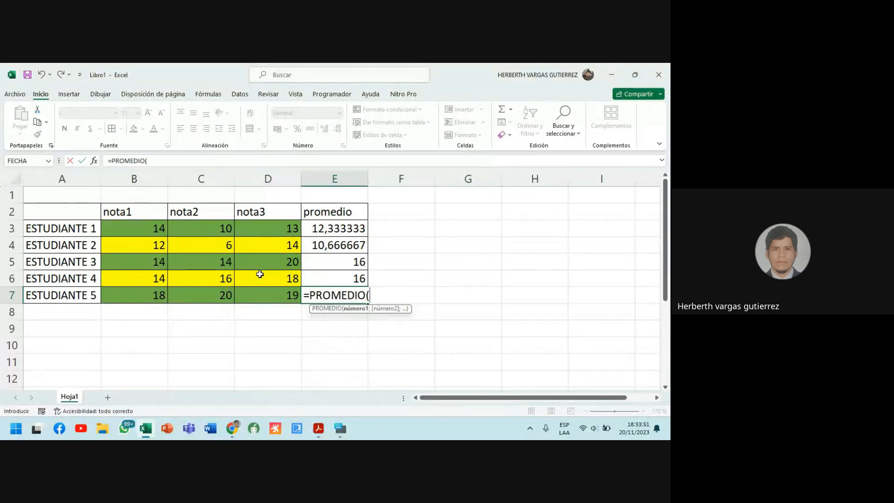
drag(152, 296, 256, 294)
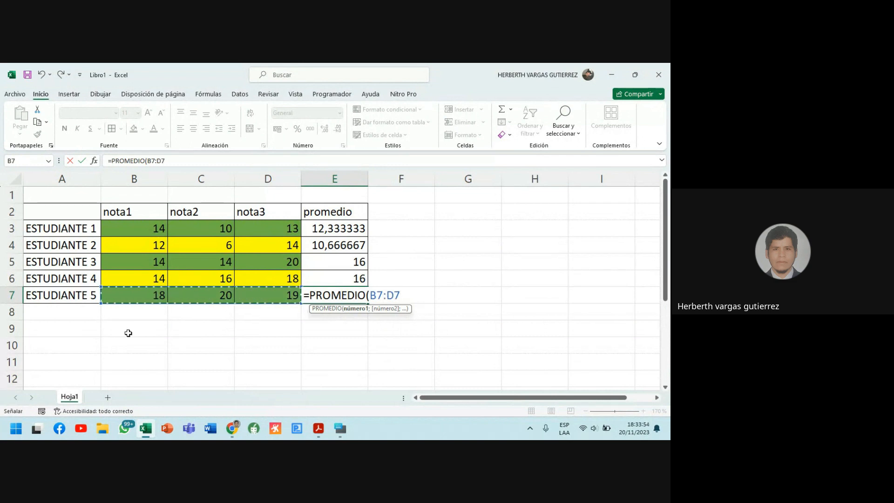
text())
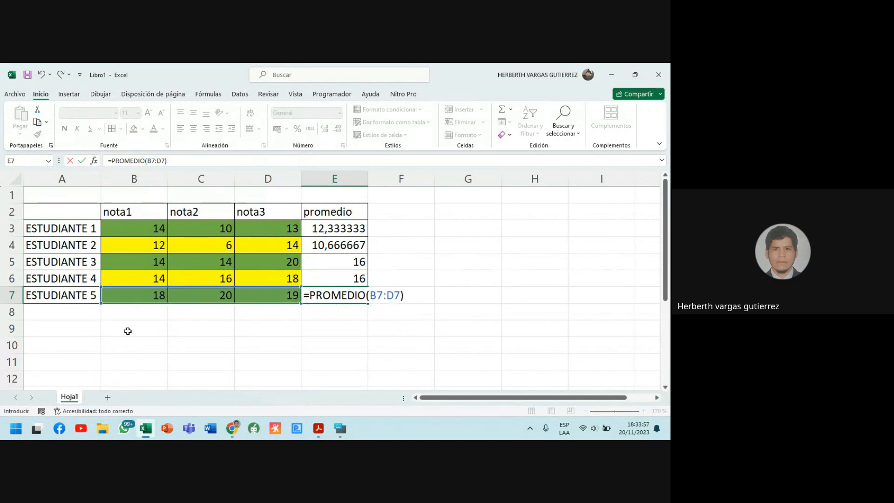
key(Return)
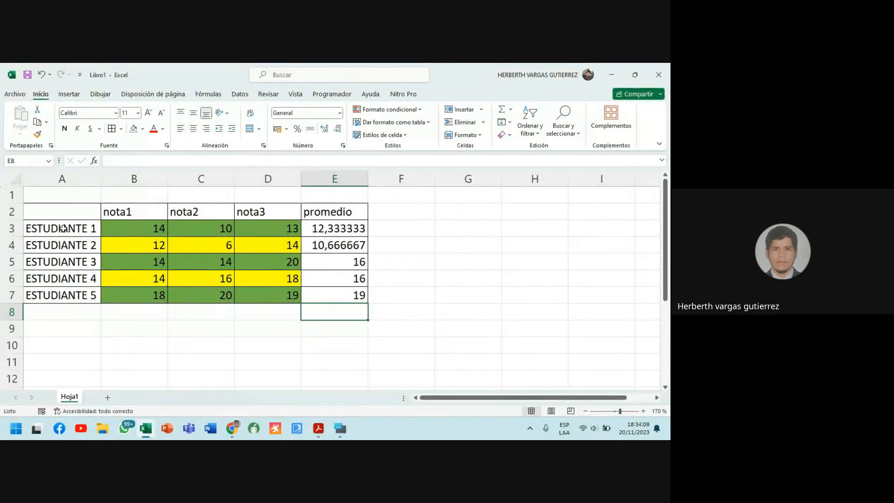
Switch to the Google Meet call, check its chat messages, and return to the grade workbook in Excel.
click(278, 364)
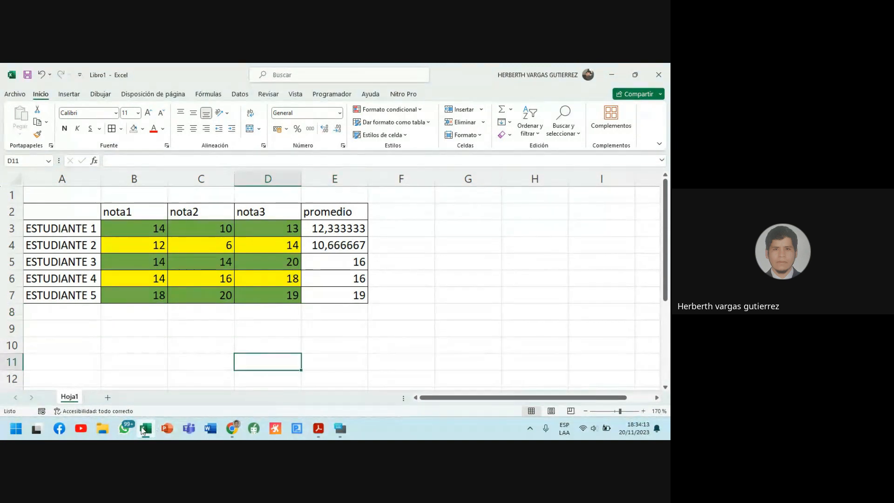
click(232, 428)
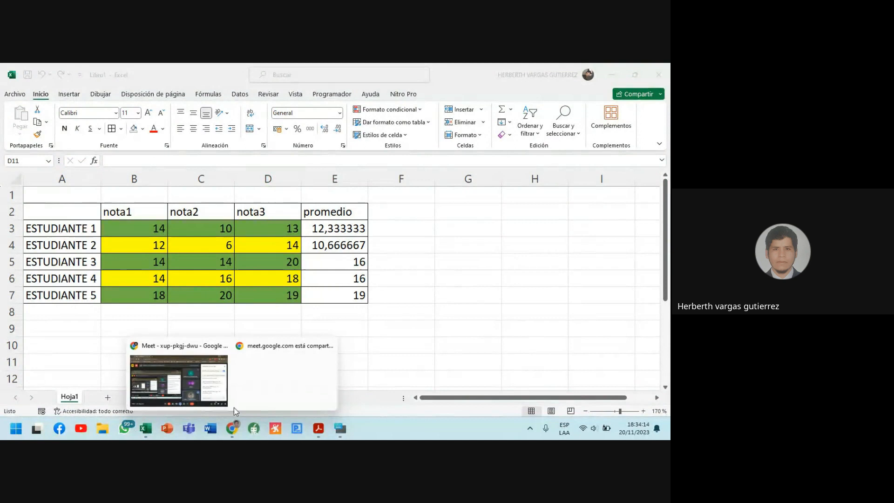
click(208, 390)
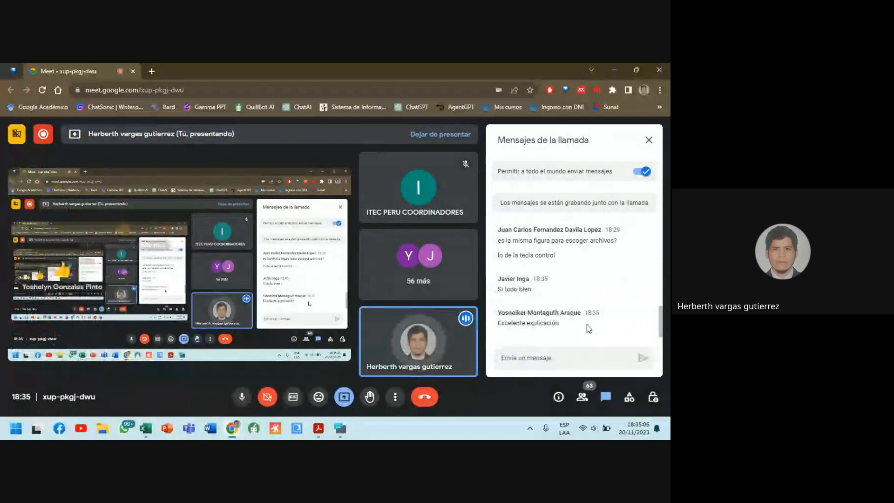
click(614, 70)
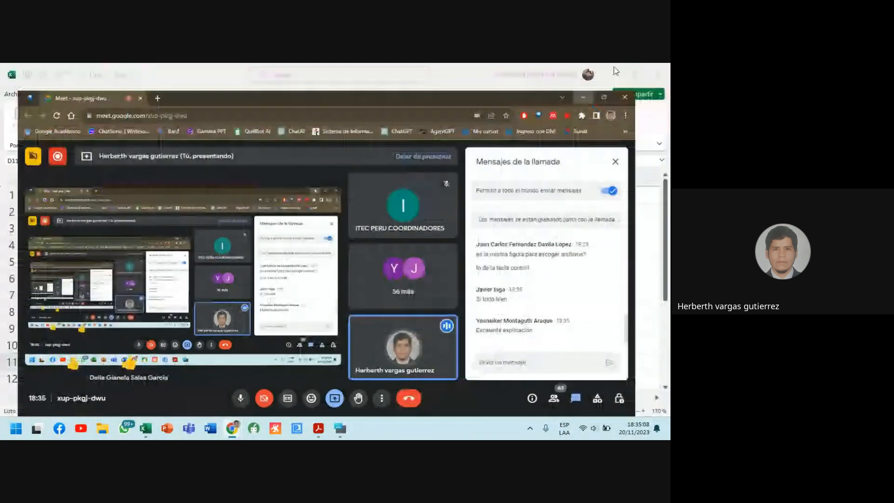
click(614, 68)
mouse_move(251, 431)
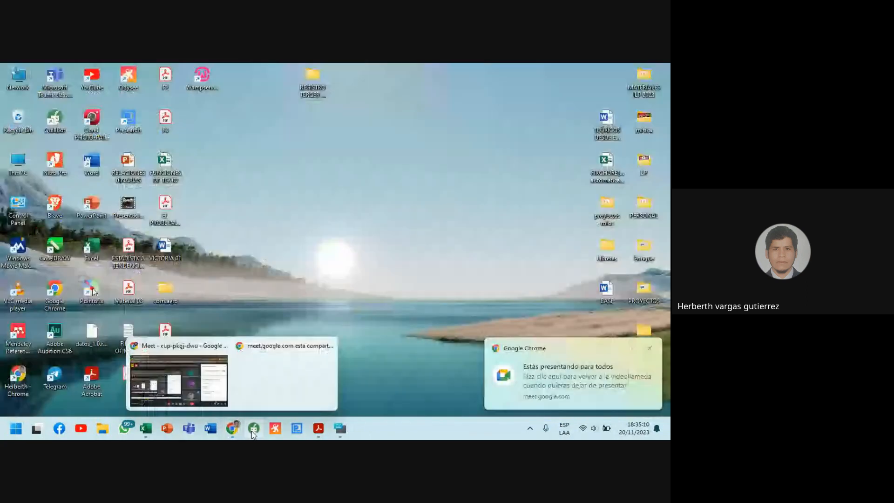
click(146, 429)
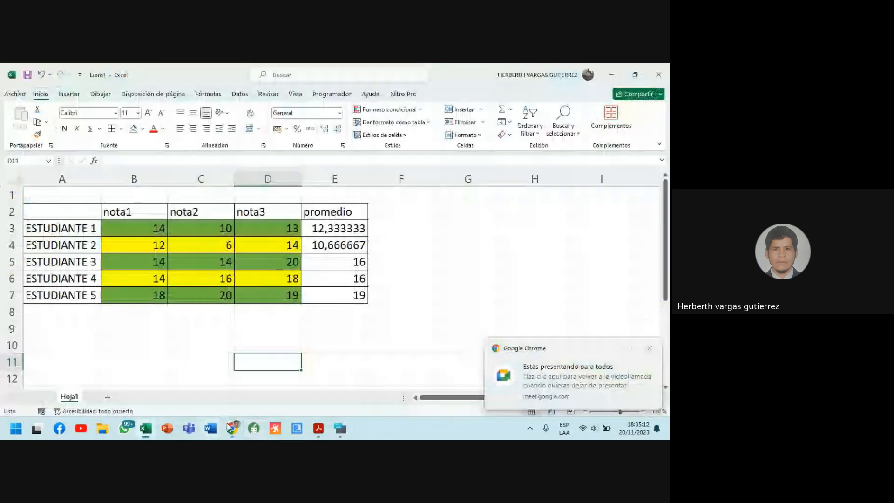
Switch to the TEMA 6 PDF in Acrobat, read the FUNCION CONTAR page, and return to the workbook.
mouse_move(317, 429)
click(268, 394)
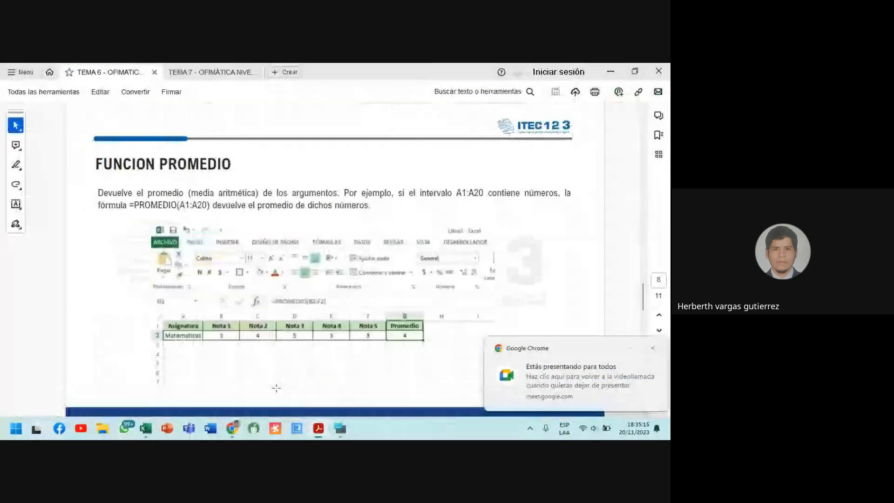
scroll(276, 388, down, 1)
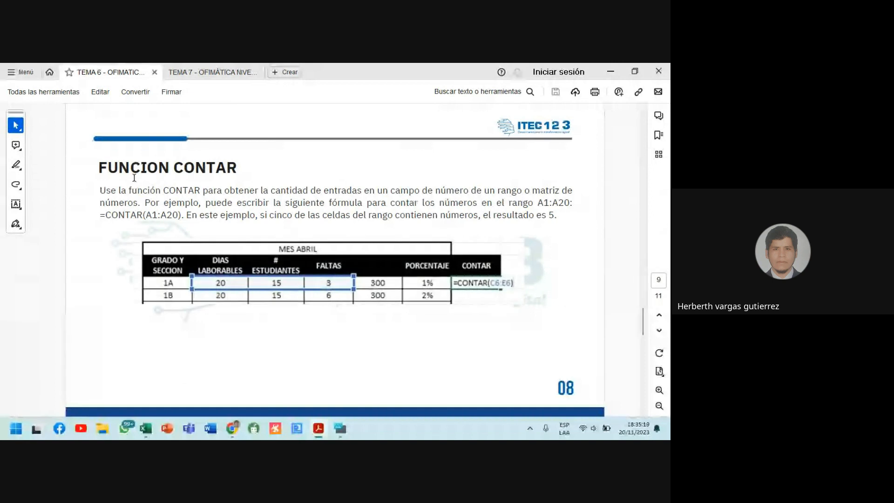
click(611, 73)
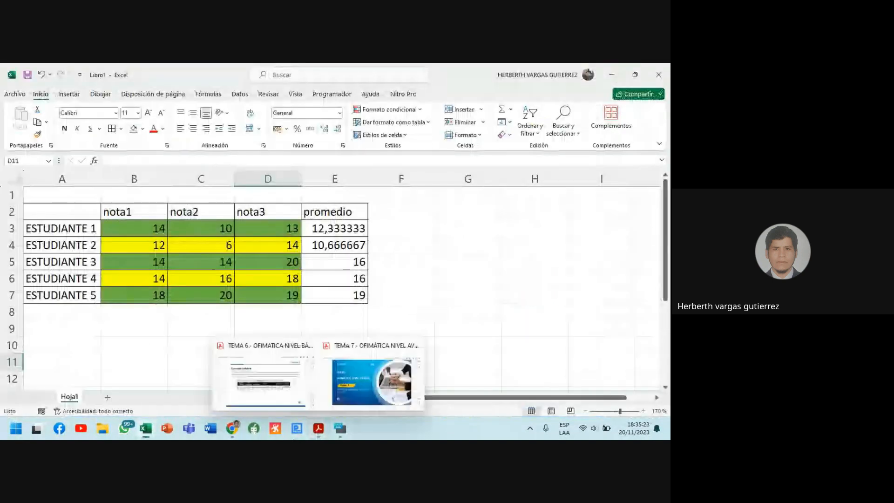
Bring up the meet.google.com screen-sharing notice and hide it from the Excel window.
mouse_move(232, 428)
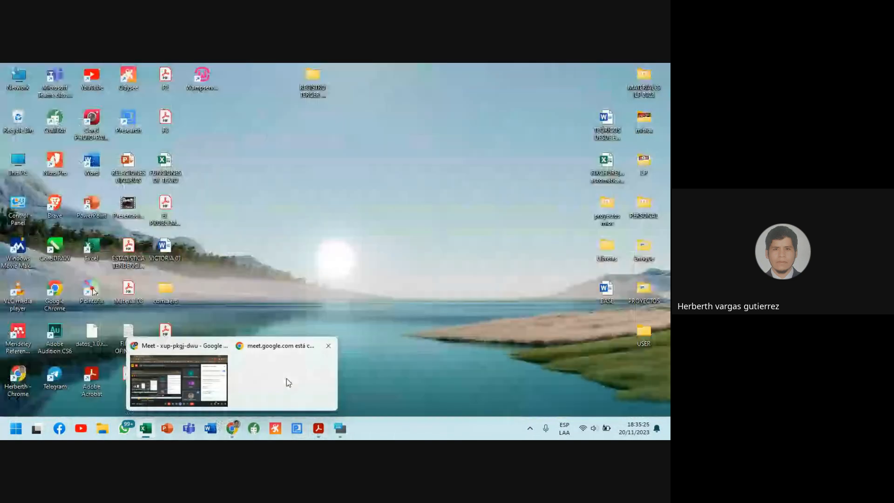
click(286, 379)
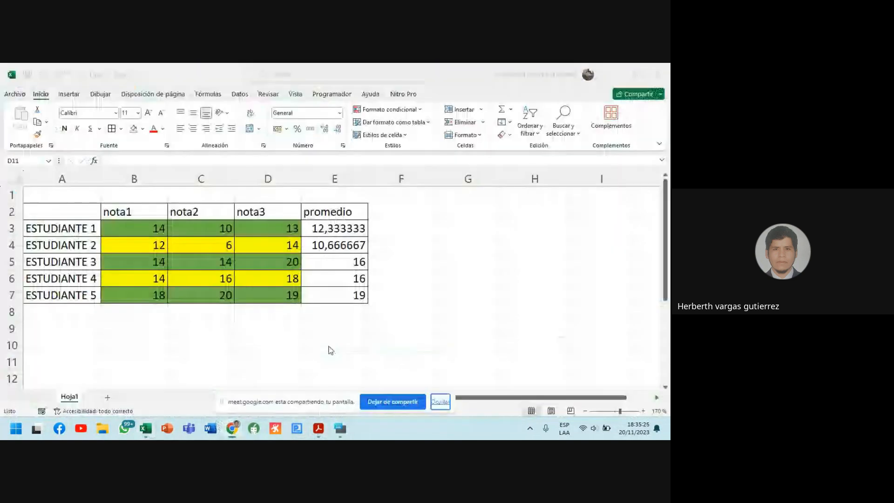
click(441, 401)
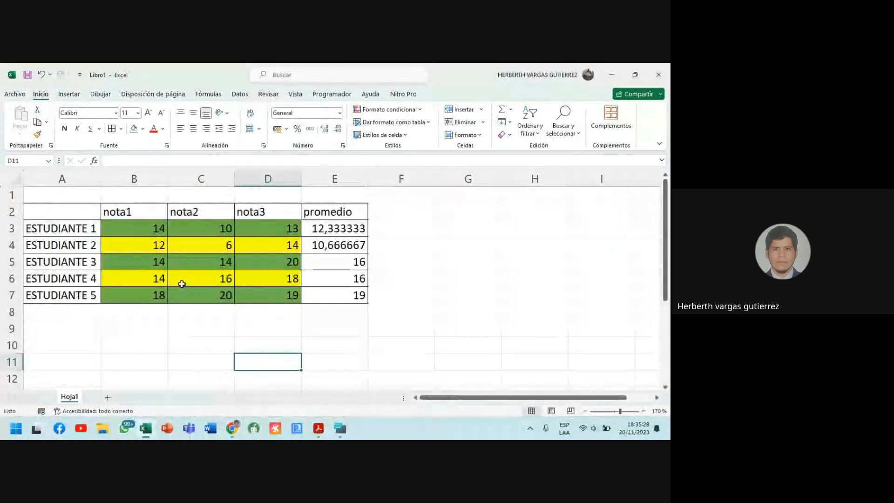
Highlight the grades in B3:D7 to review the range of data for counting, and clear the selection.
click(259, 323)
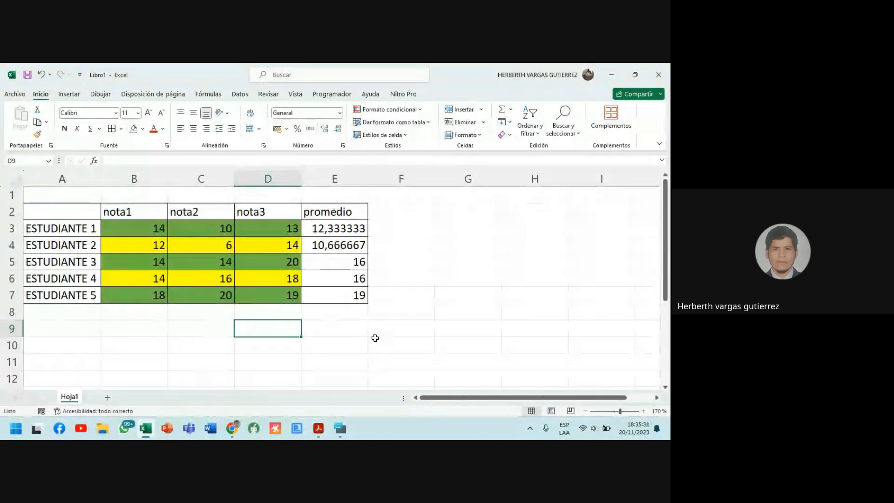
click(129, 328)
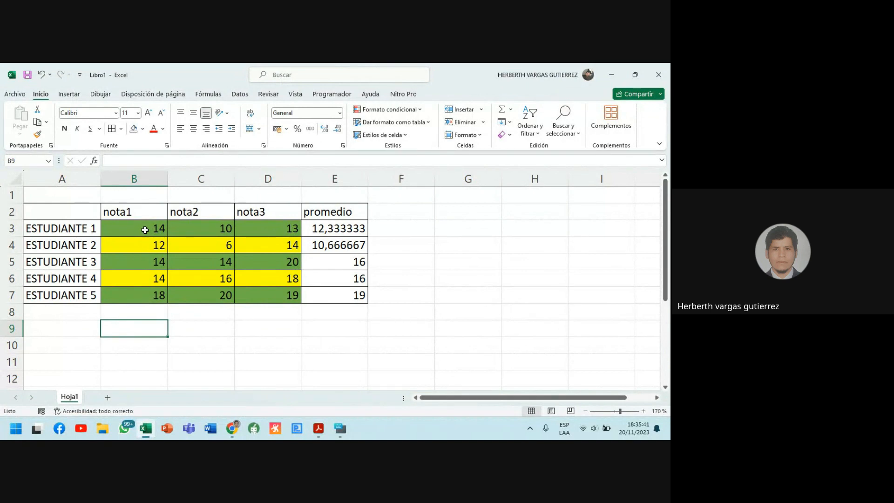
drag(146, 228, 293, 295)
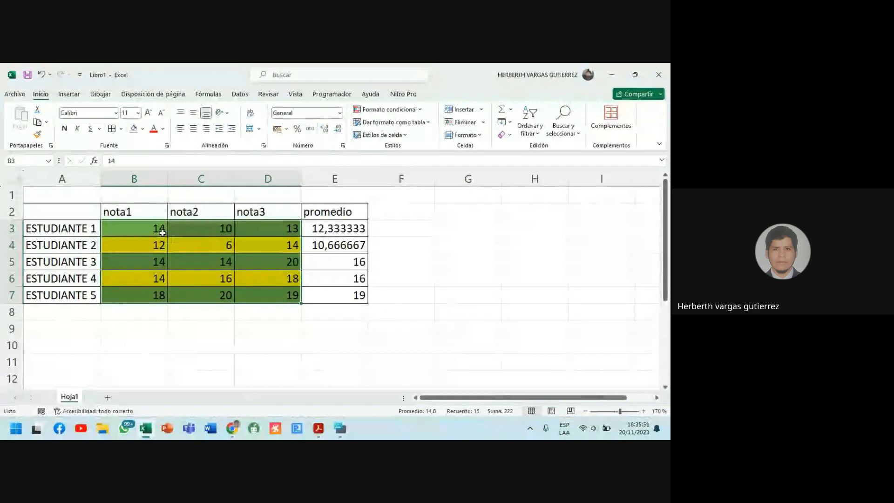
click(142, 312)
click(160, 342)
click(138, 325)
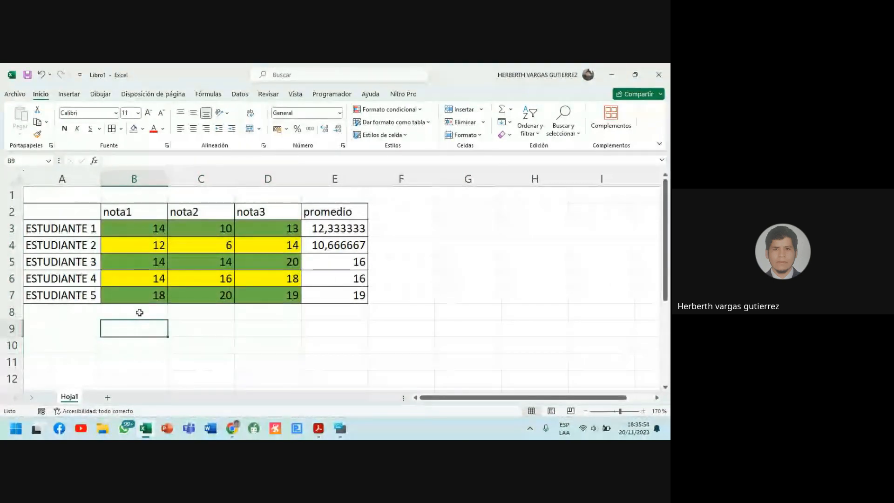
Enter the label CONTEO DE DATOS in cell C9 below the grade table.
click(187, 330)
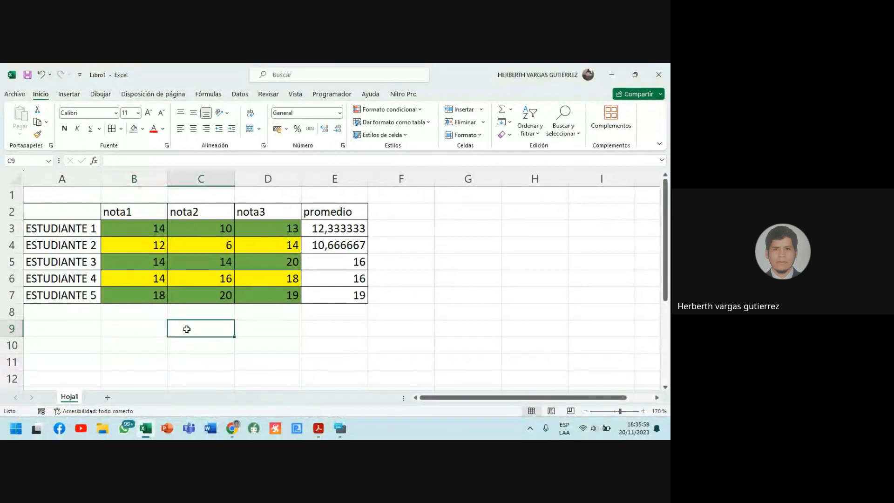
text(CON)
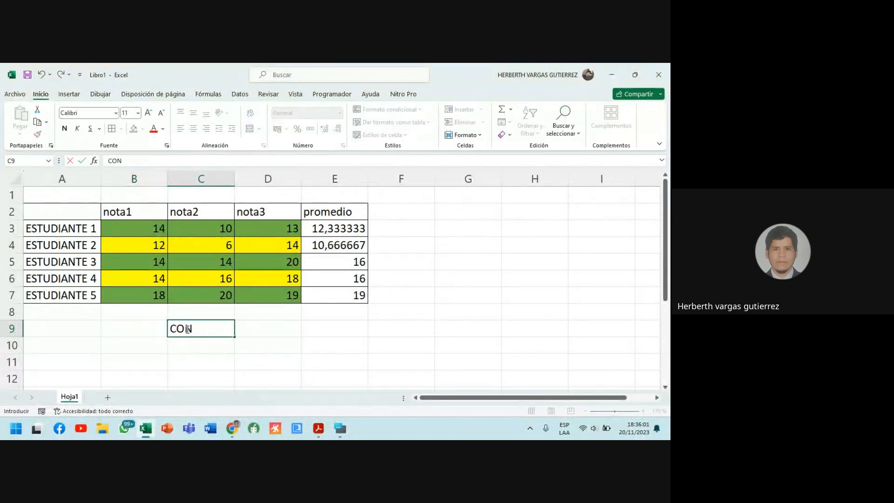
text(TEO )
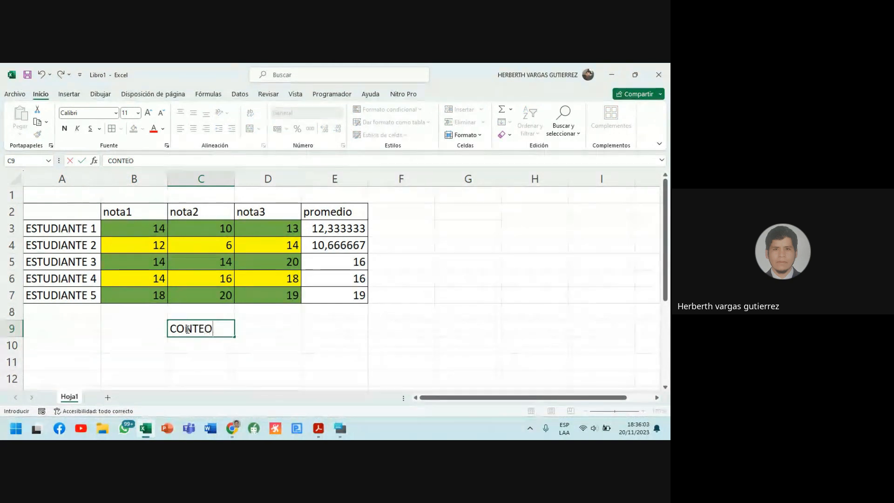
text(DE)
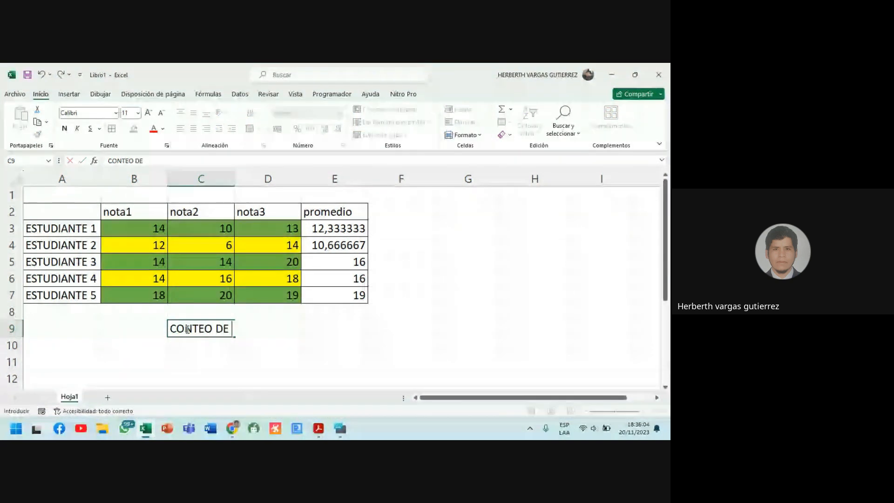
text( CATOS)
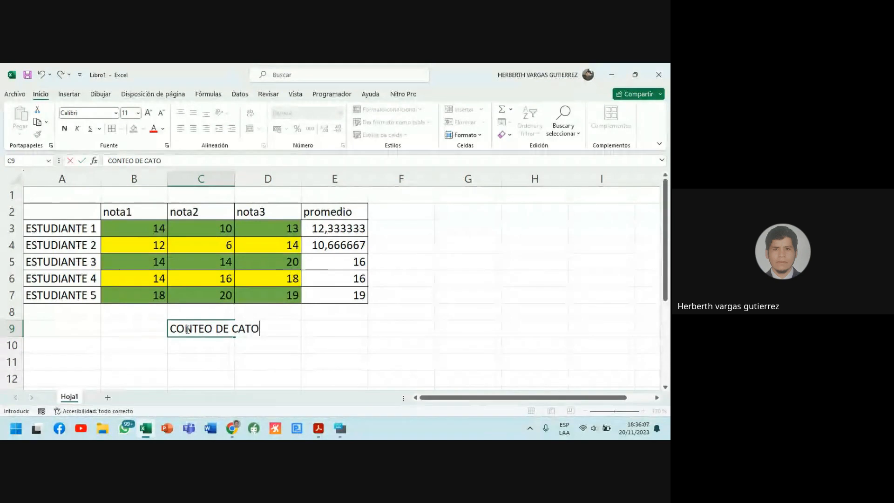
key(BackSpace)
key(BackSpace)
key(BackSpace)
key(BackSpace)
key(BackSpace)
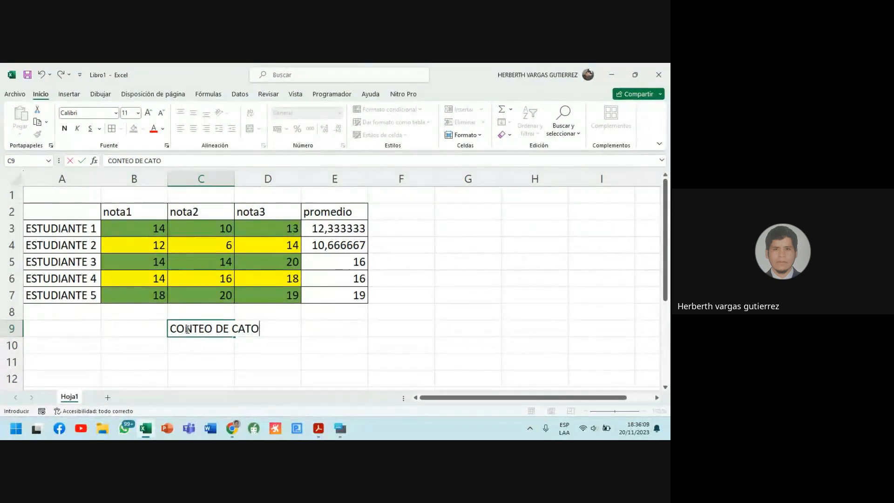
text(DATOS)
key(Return)
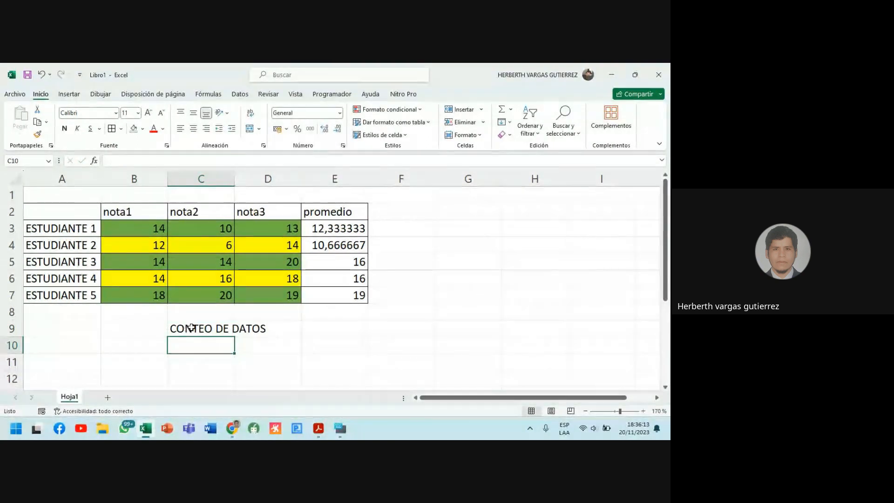
Merge cells C9:D9 containing the CONTEO DE DATOS label and align its text to the right.
drag(224, 329, 238, 329)
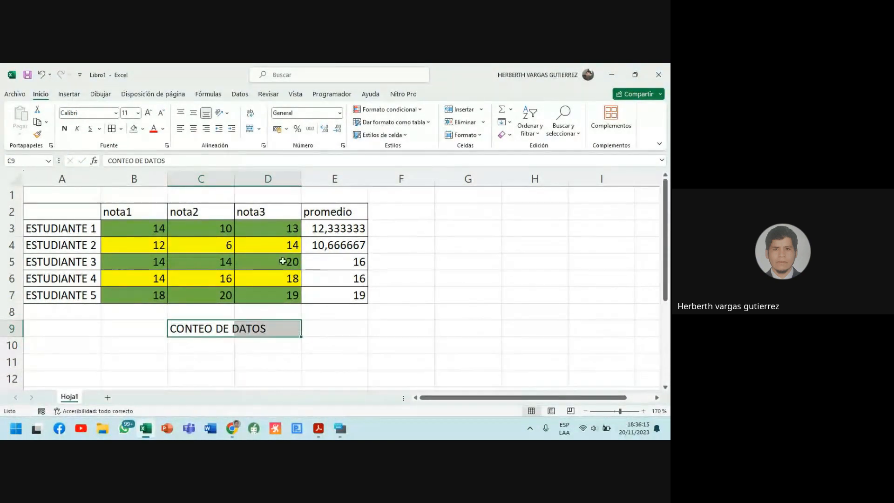
click(252, 128)
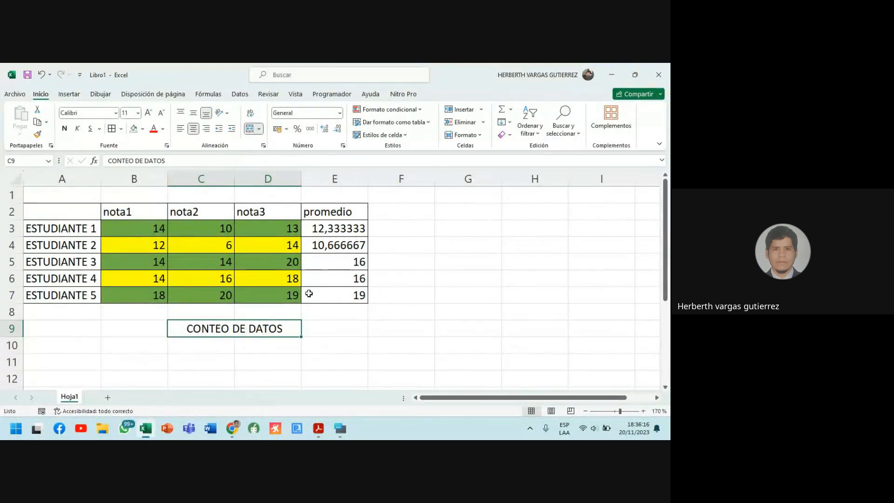
click(206, 129)
Count the grades in cell E9 with the formula =CONTAR(B3:D7).
click(330, 331)
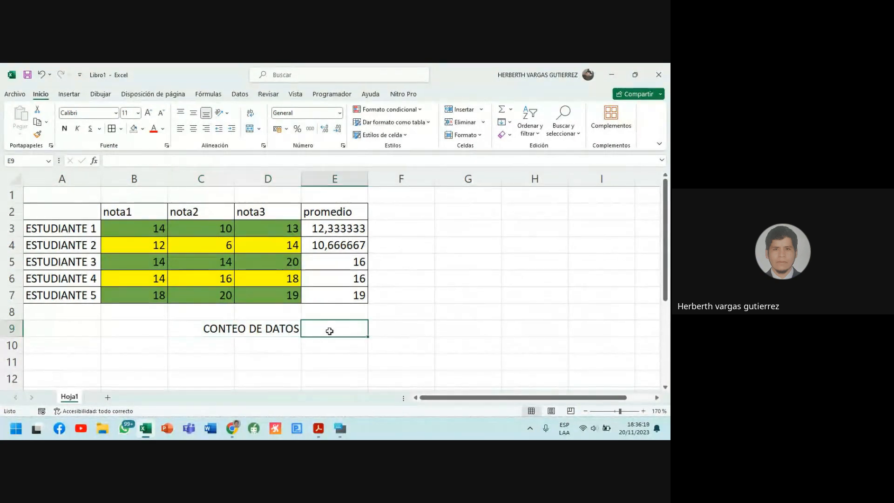
text(=)
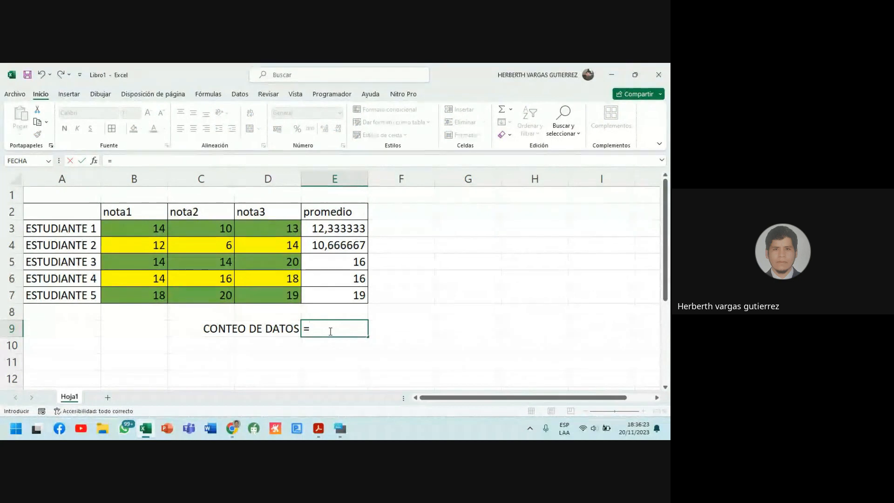
text(CON)
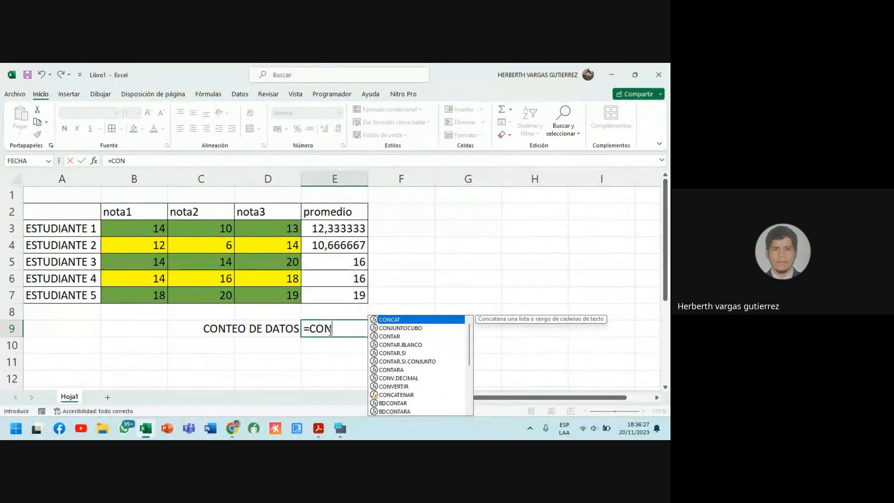
text(T)
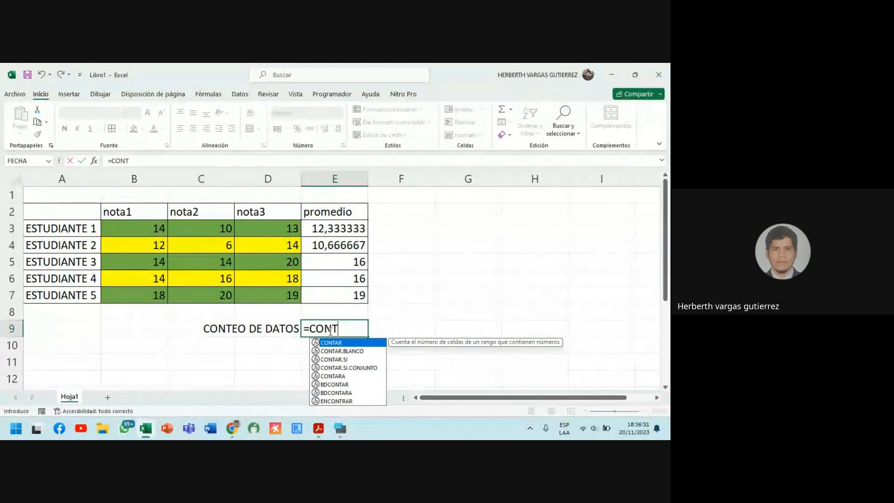
key(Tab)
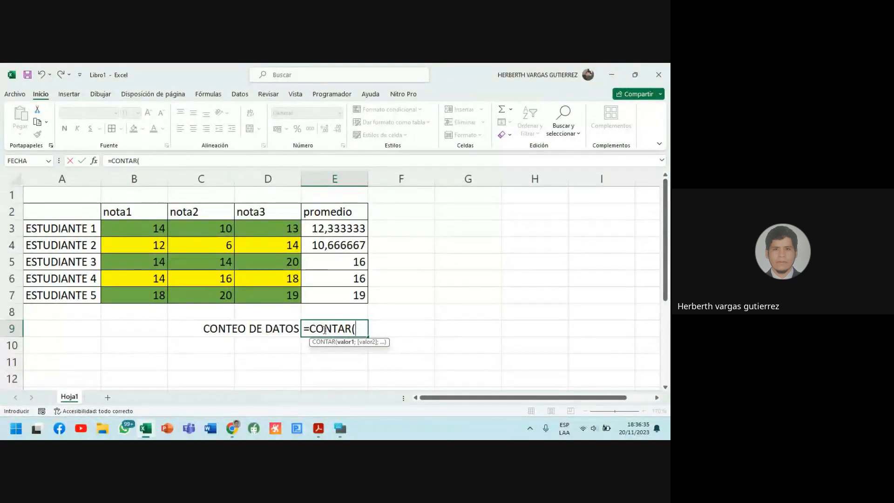
drag(146, 231, 162, 306)
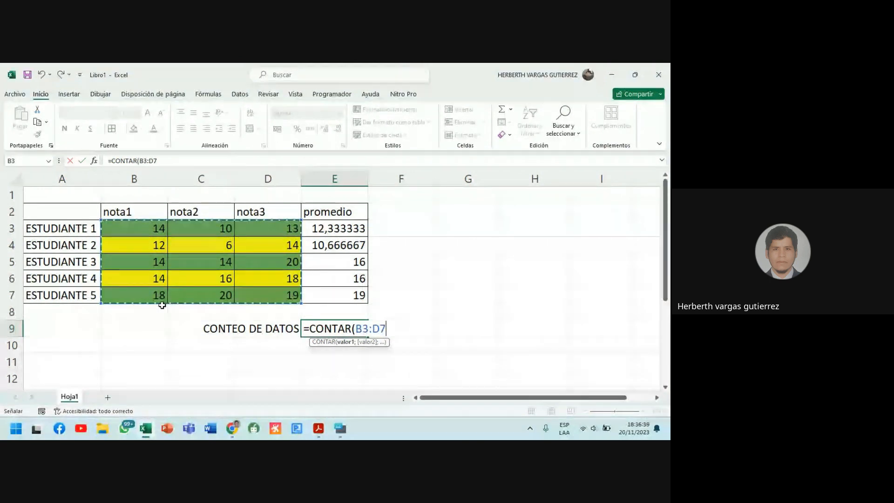
key(Return)
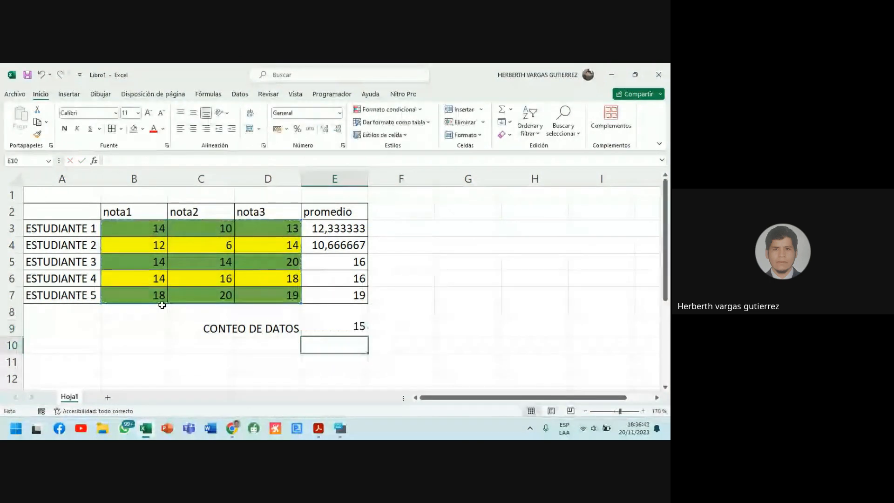
Check the count formula in E9 against the grade range B3:D7.
click(350, 327)
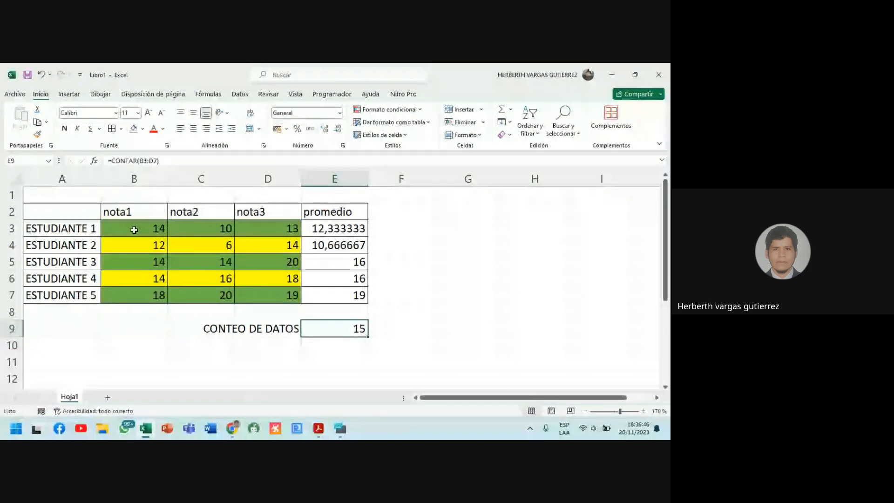
drag(135, 229, 282, 298)
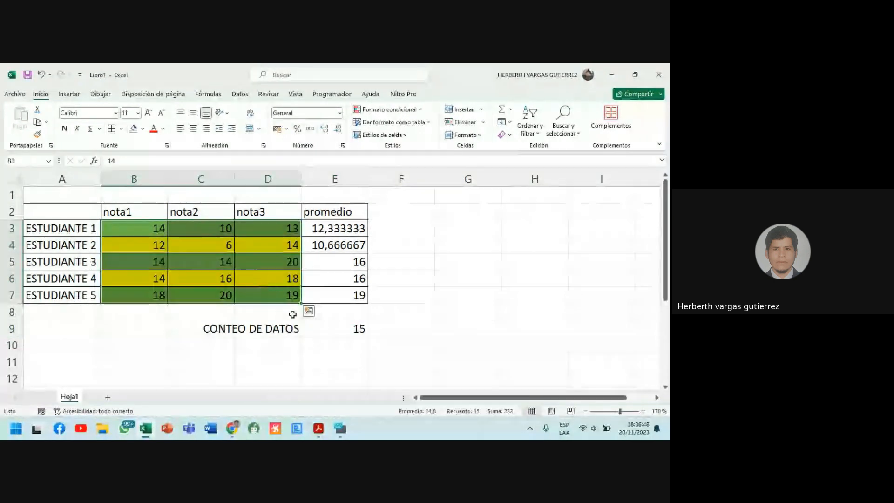
click(375, 330)
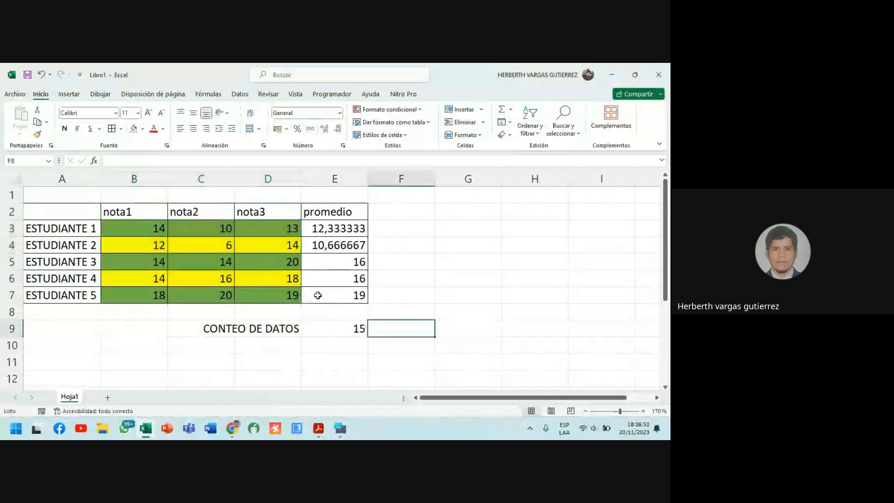
Clear the nota2 grades in C4 and C3 one after the other and check the count in E9 after each deletion.
click(216, 245)
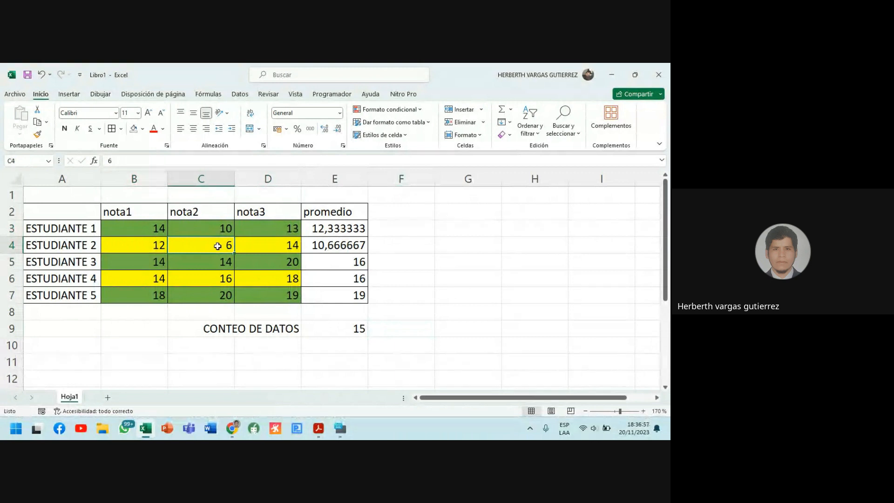
key(Delete)
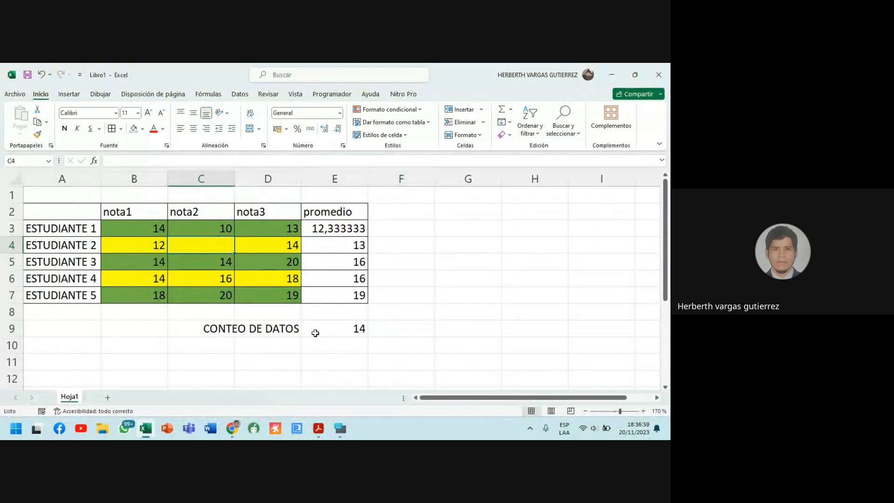
click(307, 357)
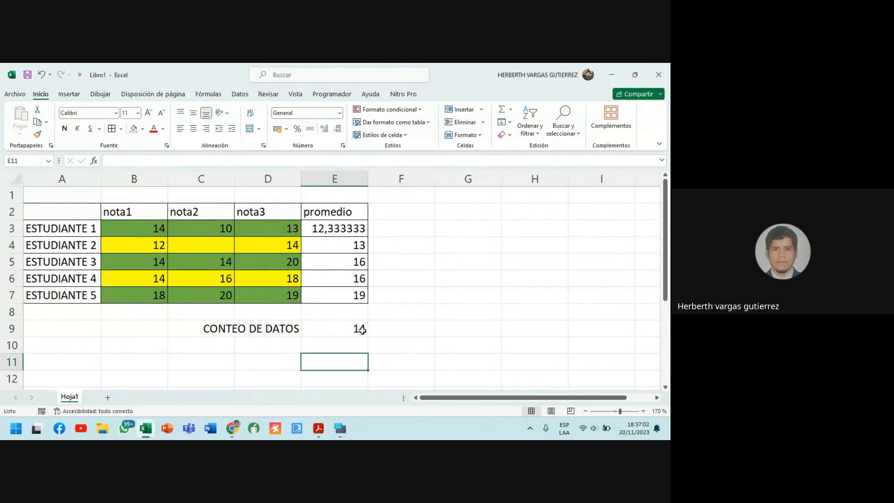
drag(156, 226, 267, 290)
click(226, 229)
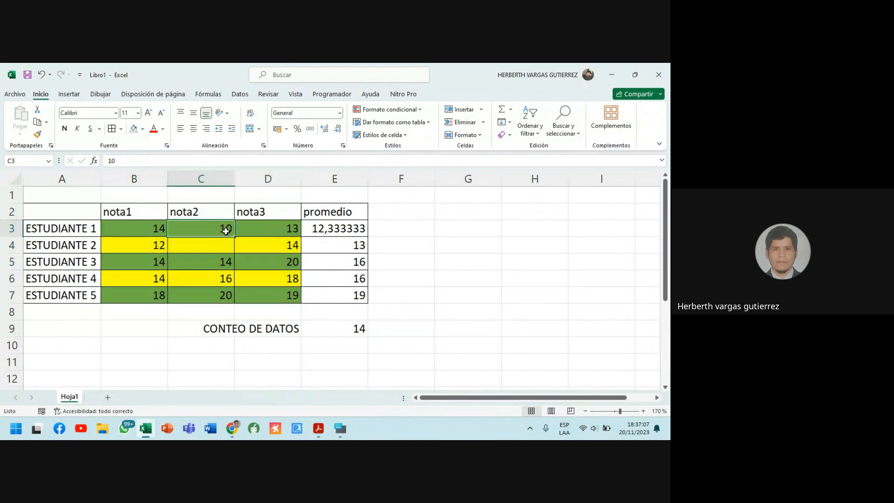
key(Delete)
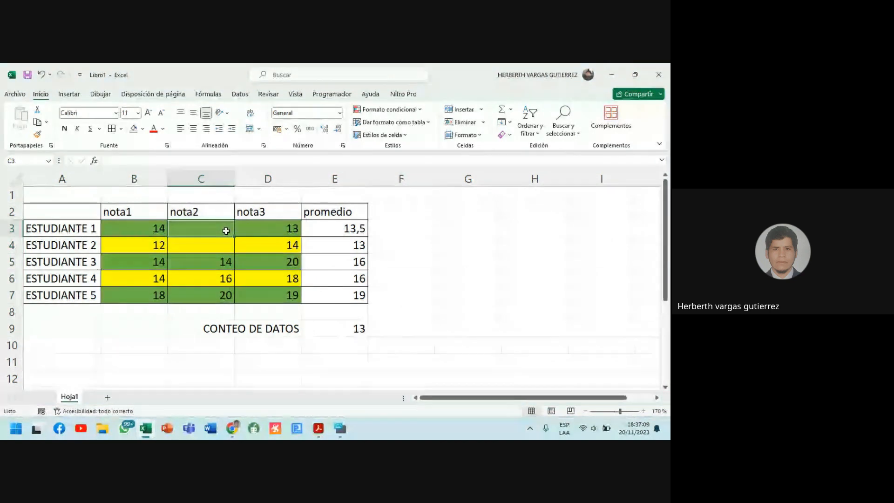
click(354, 361)
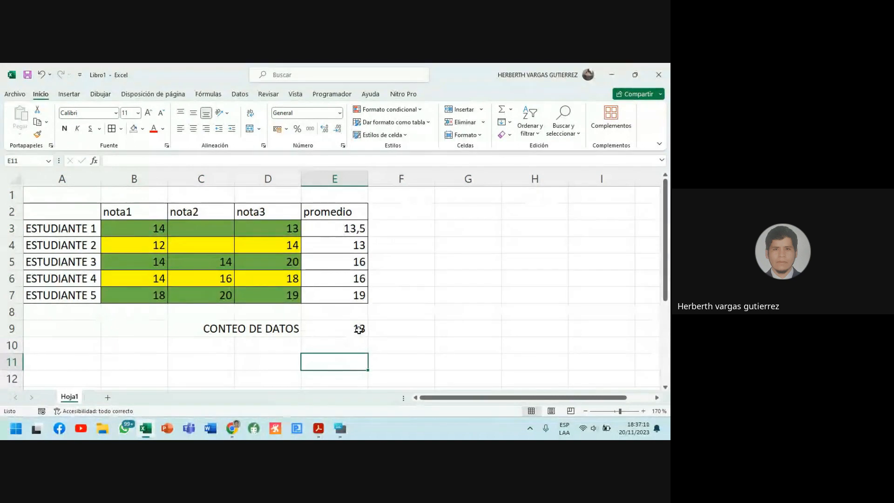
click(359, 329)
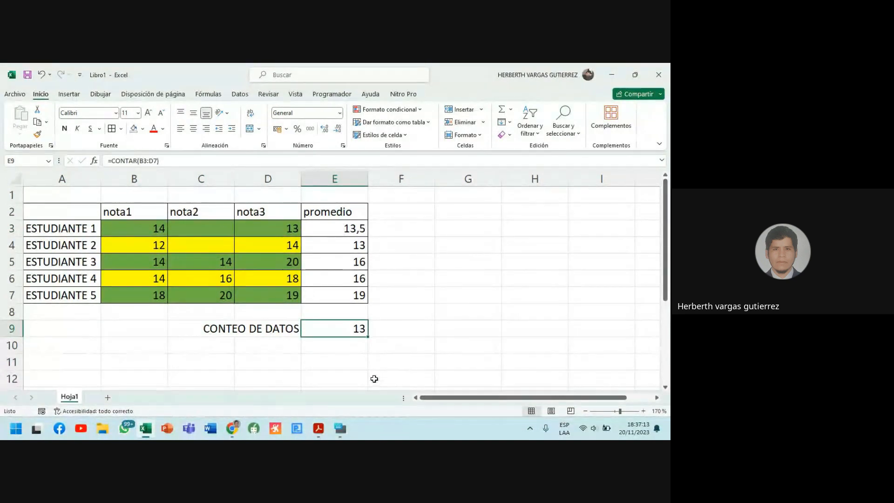
Enter the nota2 grades 14 for ESTUDIANTE 1 in C3 and 2 for ESTUDIANTE 2 in C4.
click(212, 232)
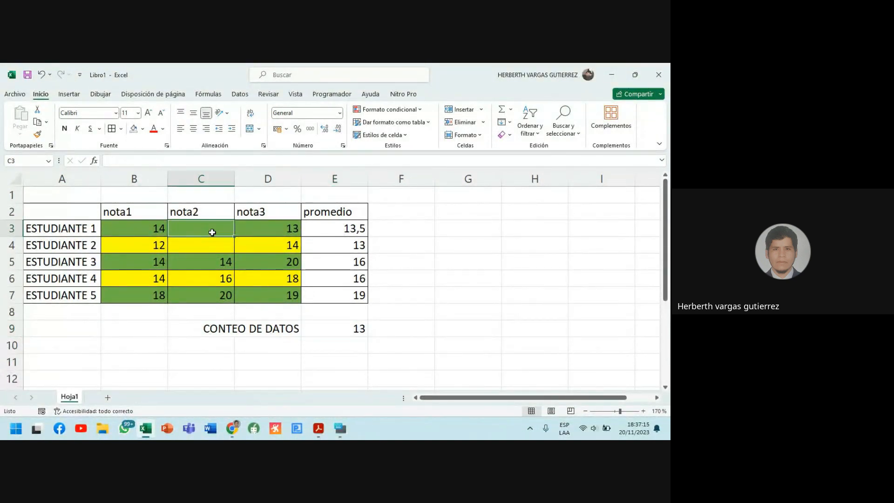
text(14)
click(321, 374)
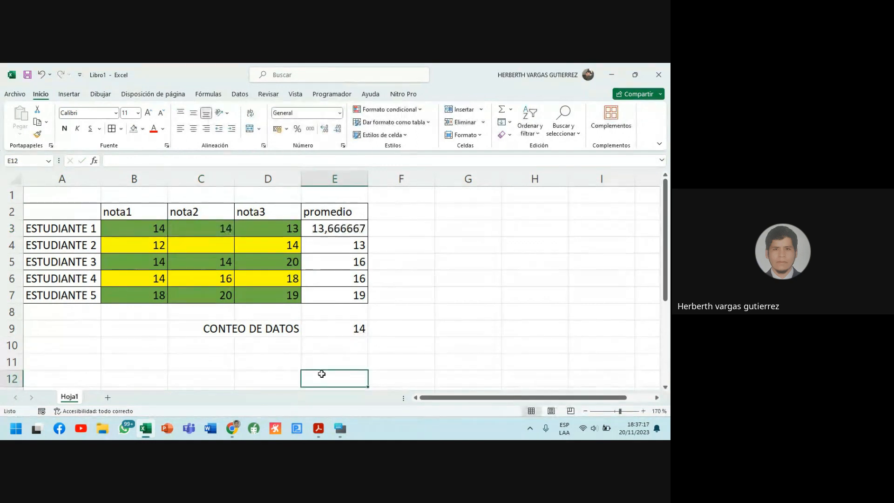
click(222, 246)
text(2)
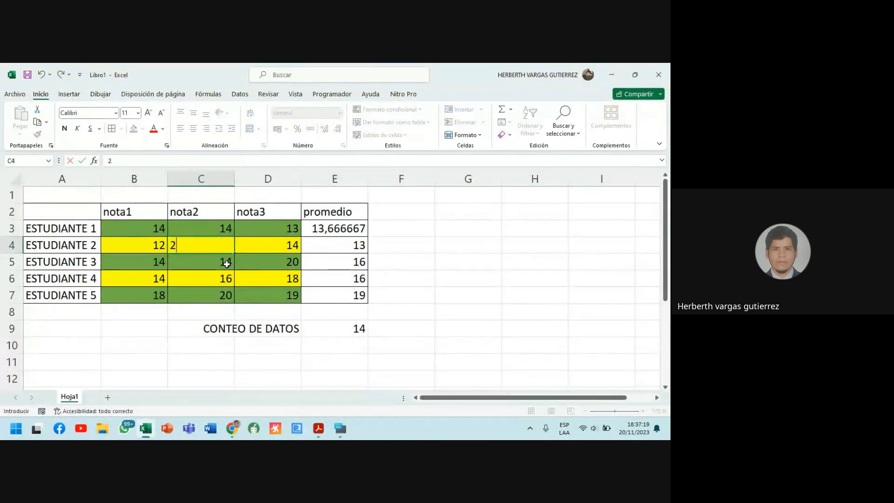
click(310, 366)
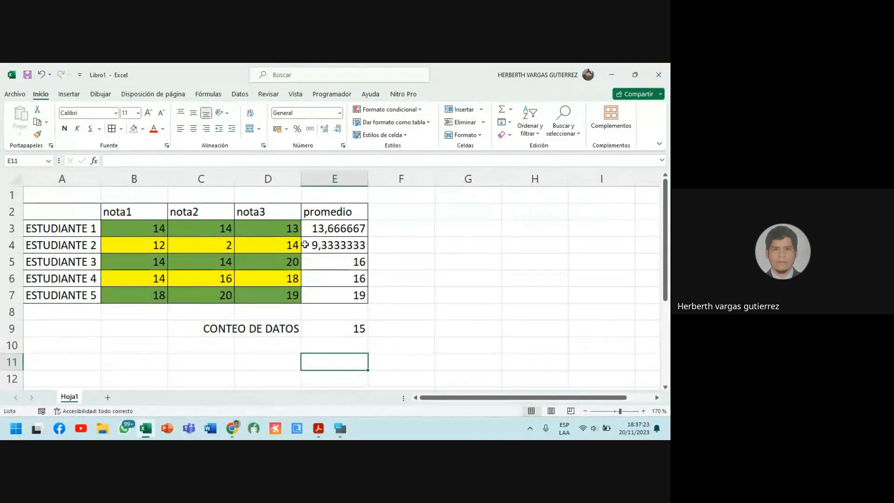
Review the CONTAR formula in E9 and the grade range B3:D7 that it counts.
click(324, 323)
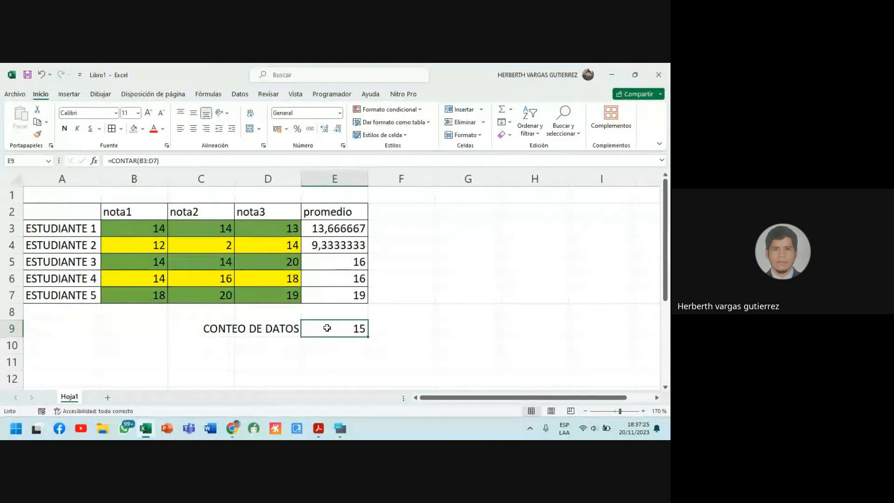
double_click(326, 327)
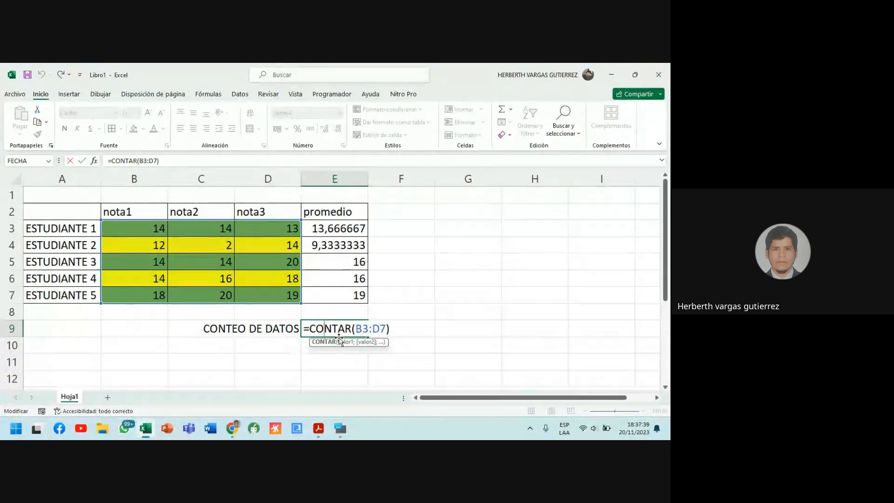
key(Return)
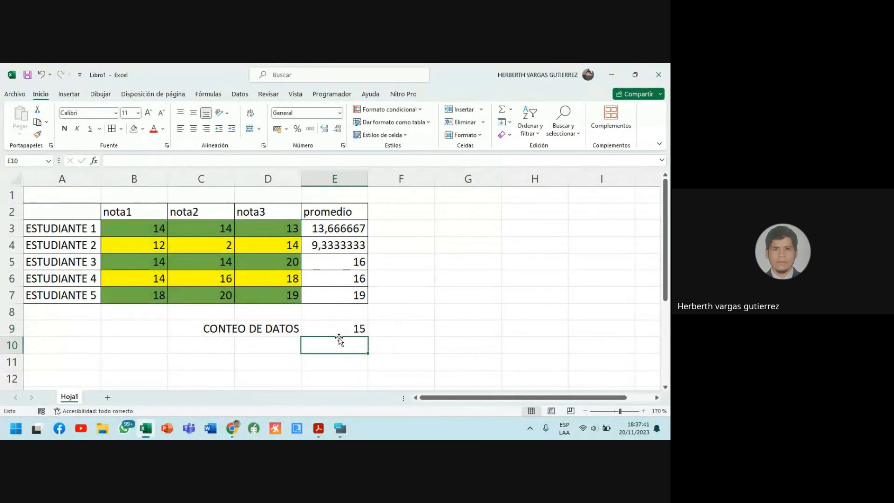
click(305, 328)
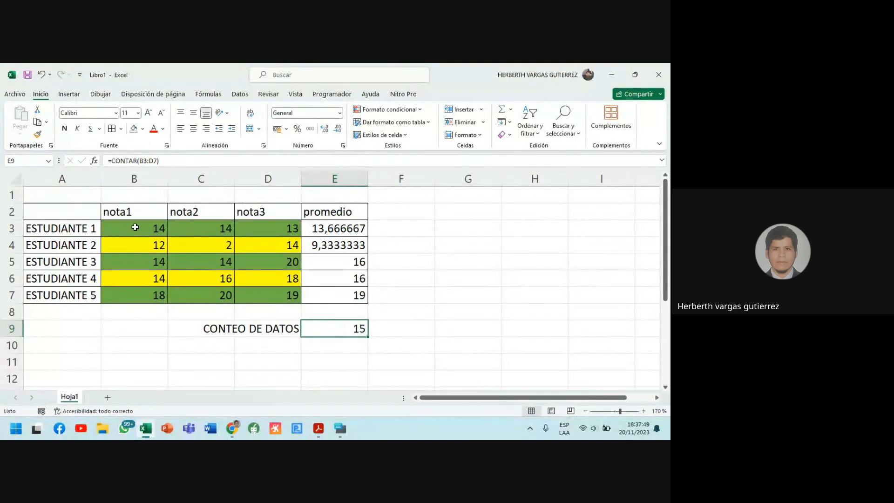
drag(135, 228, 272, 290)
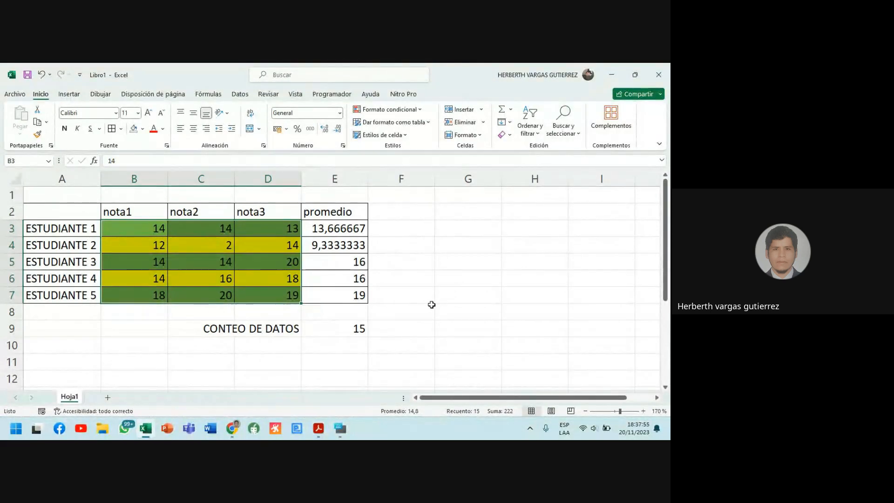
Merge and center cells C10:D10 below the count label and enter the label PROMEDIO GENERAL.
drag(230, 348, 247, 345)
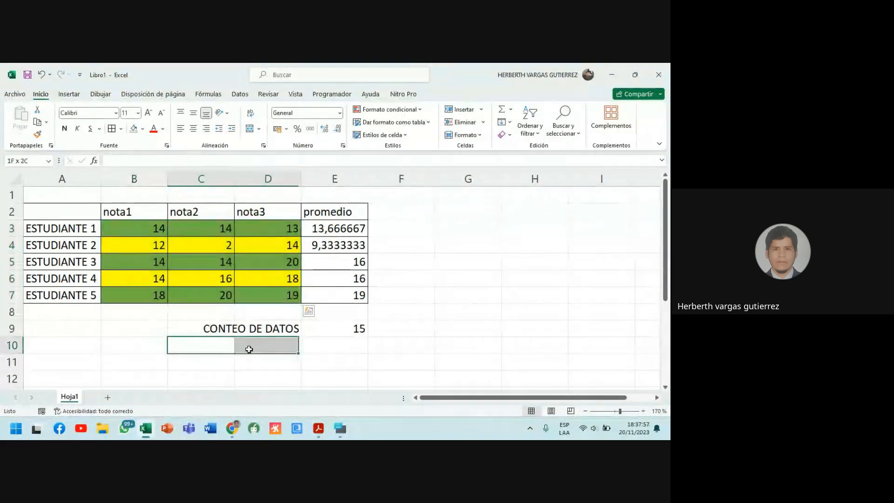
click(247, 132)
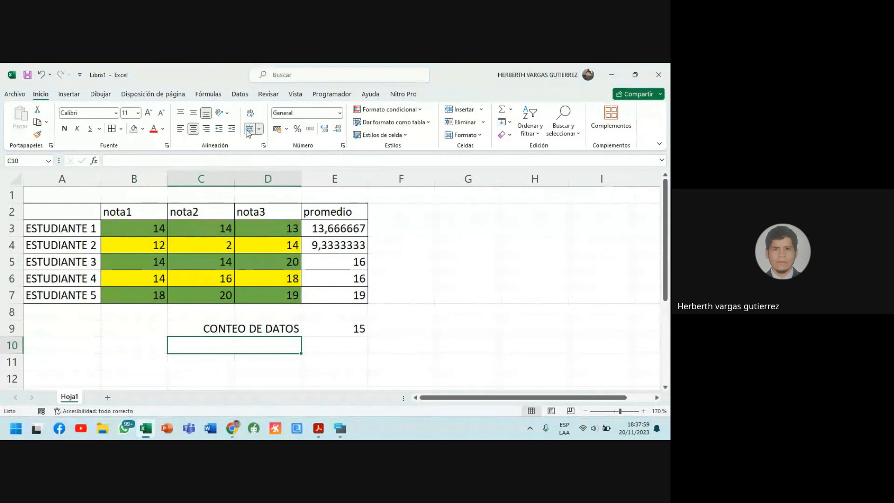
text(PROMEDIO)
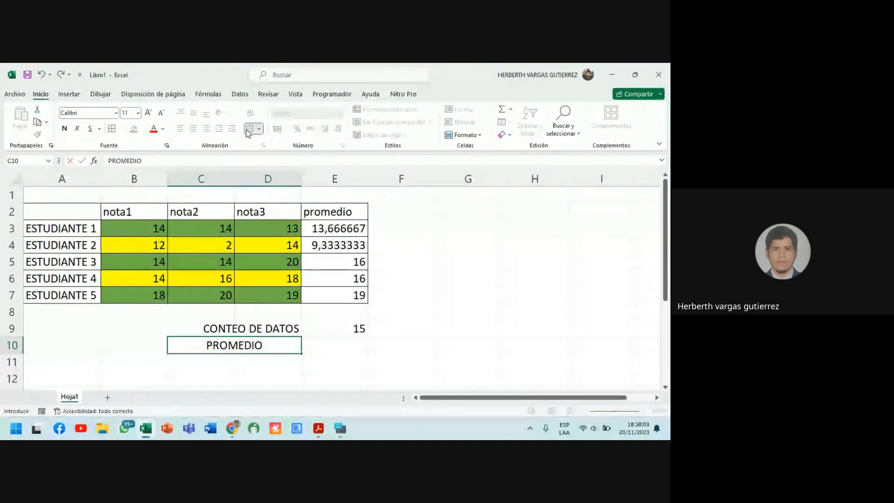
text( GENRE)
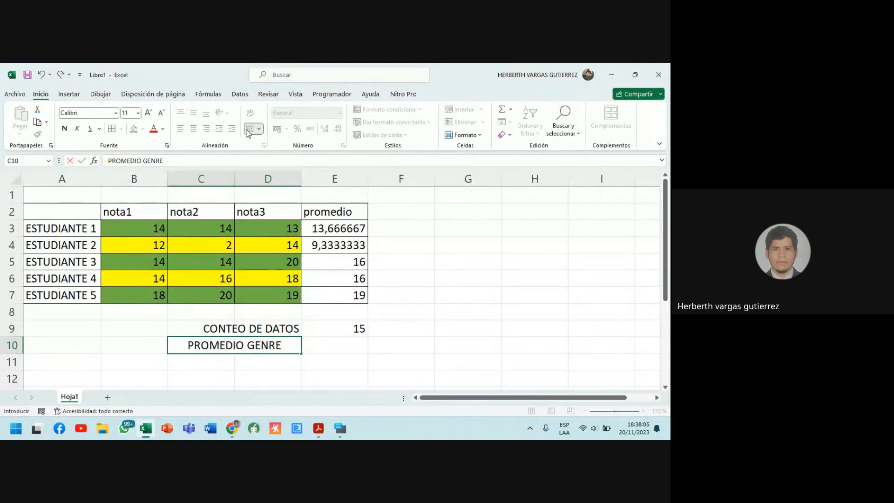
key(BackSpace)
key(BackSpace)
text(E)
text(RAL)
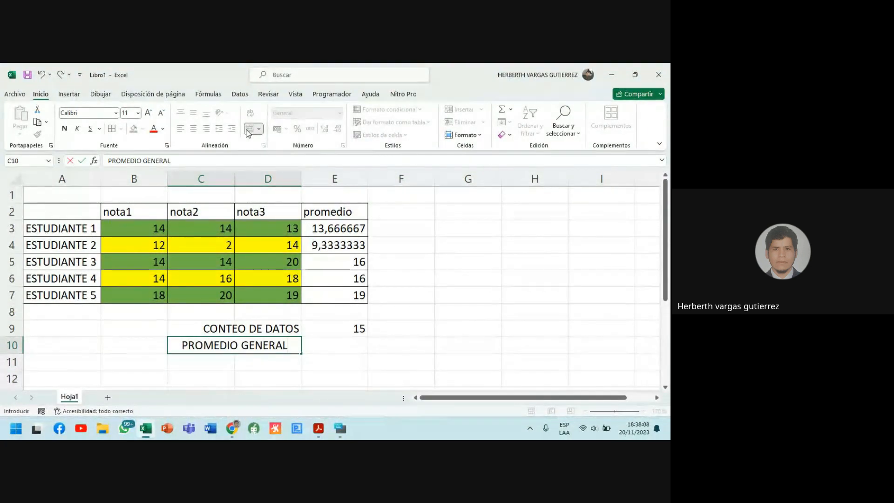
key(Tab)
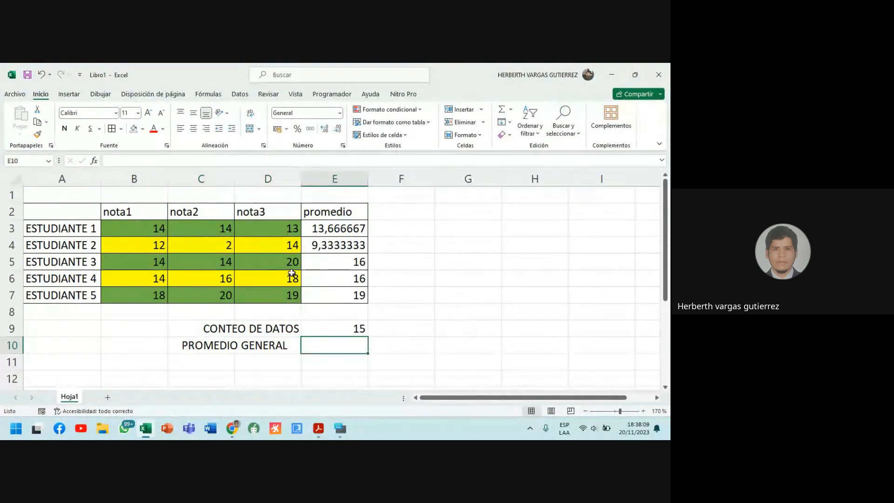
Calculate the overall grade average in E10 with the PROMEDIO function over the range B3:D7.
text(=)
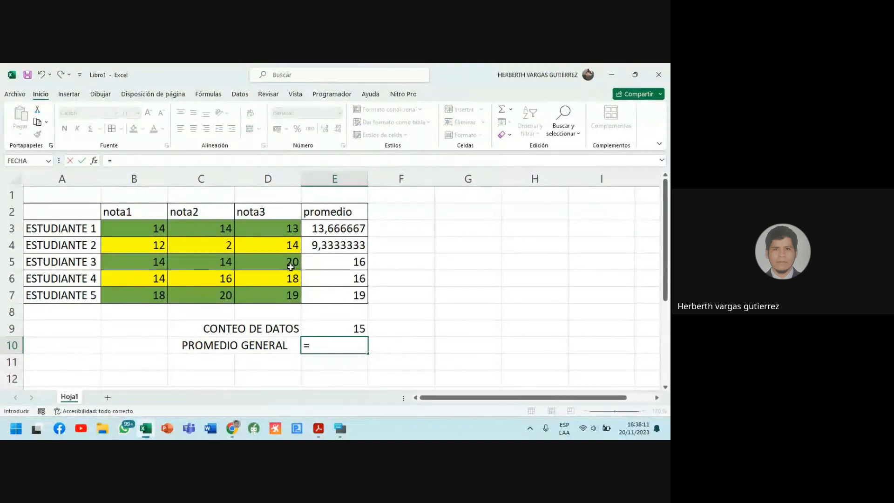
text(PROM)
key(Tab)
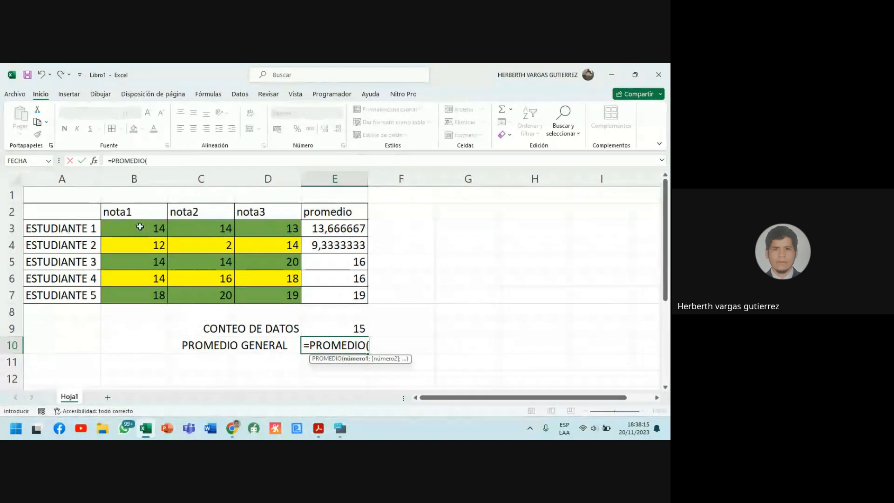
drag(134, 229, 293, 298)
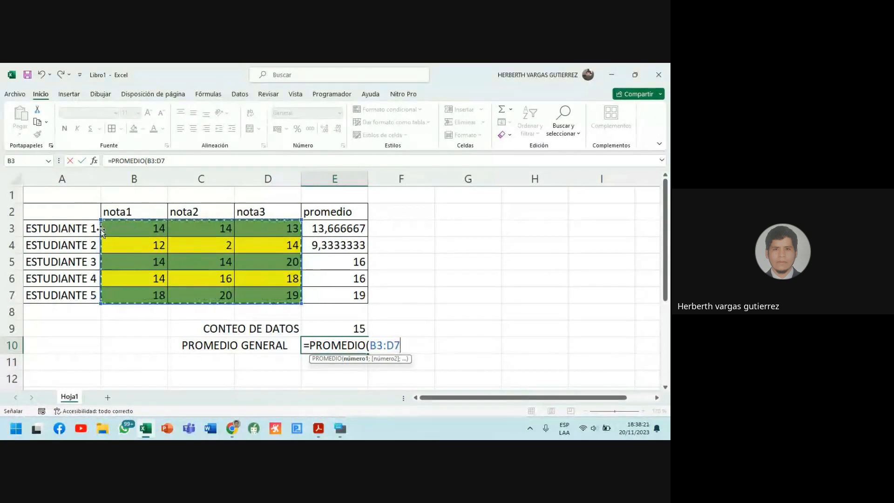
key(Return)
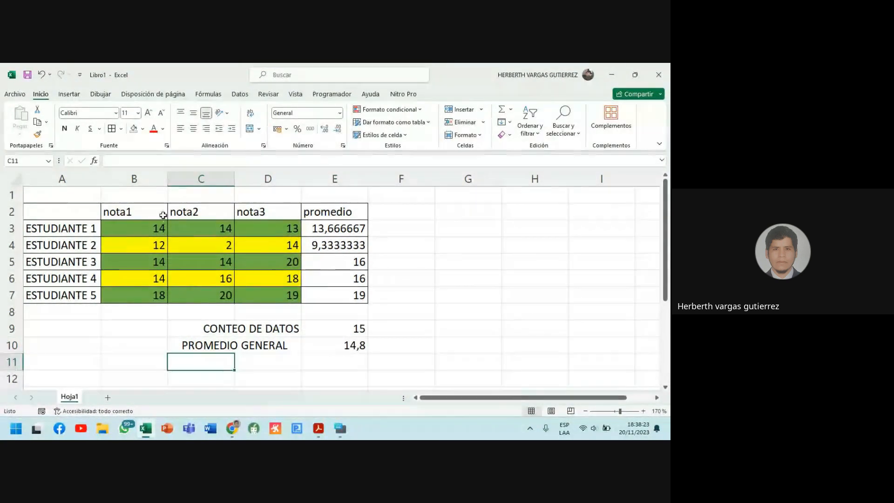
Check the overall average formula in E10 against the grade range B3:D7.
drag(146, 228, 265, 290)
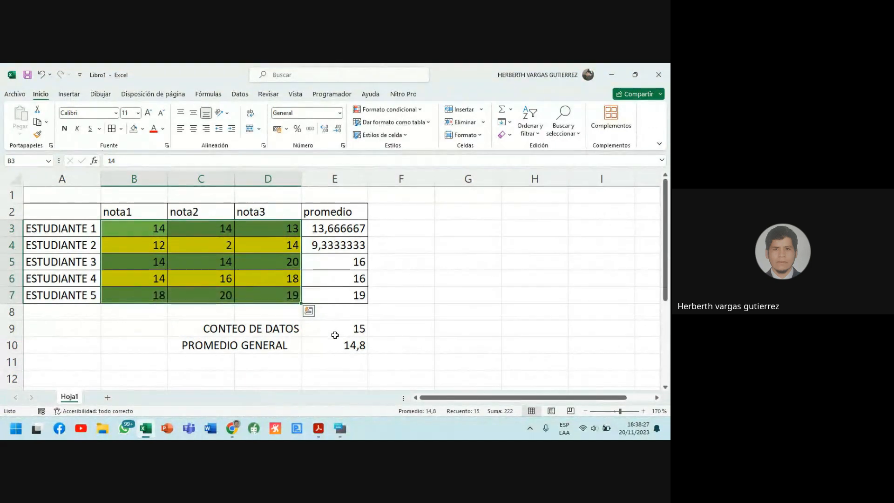
click(350, 347)
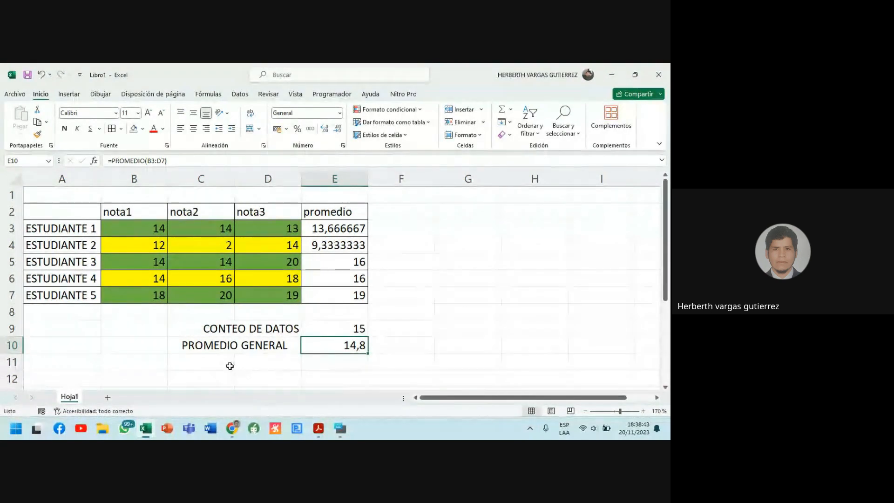
click(413, 317)
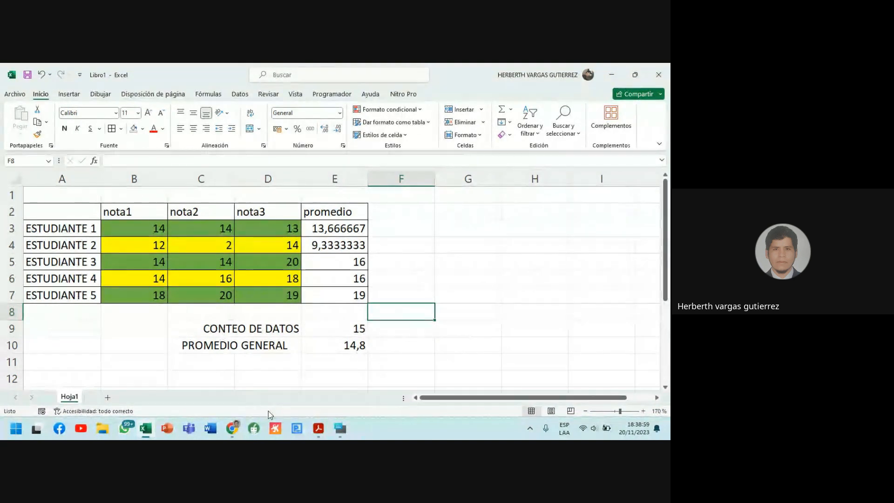
Switch to the Google Meet call in Chrome, read the chat messages, and return to the Excel workbook.
click(233, 429)
click(192, 365)
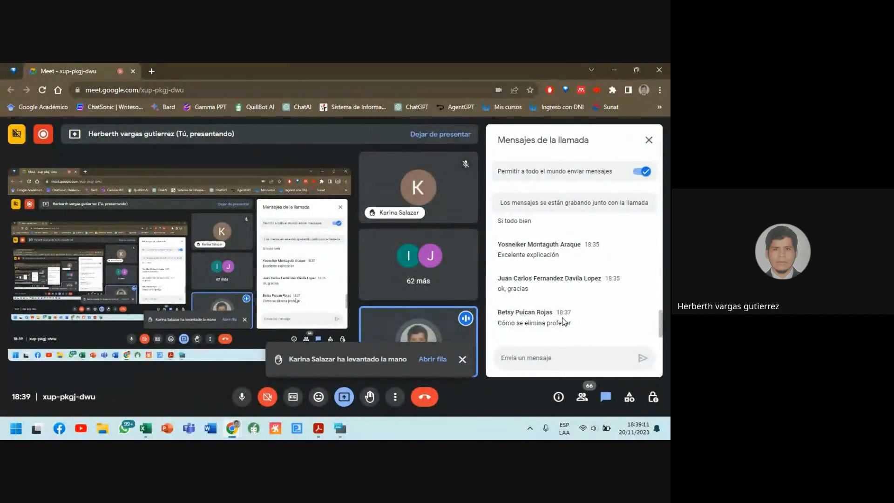
click(614, 72)
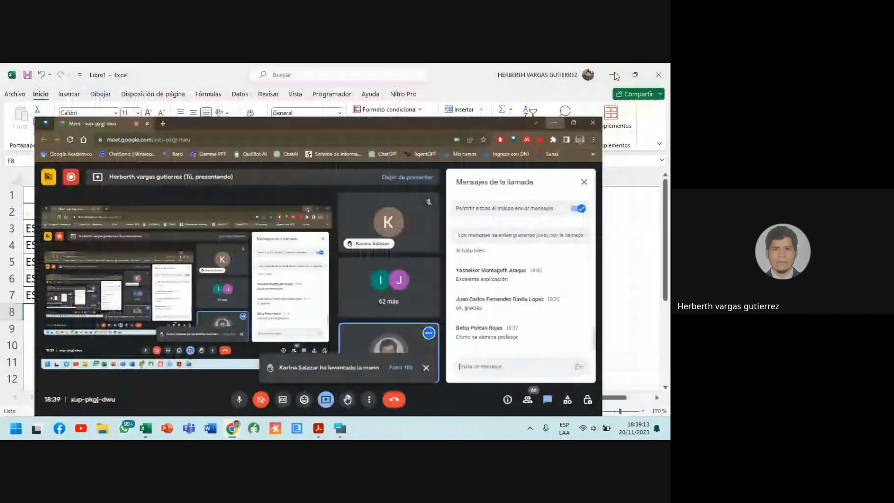
Bring up the on-screen keyboard and use its backspace to clear the nota2 grade of ESTUDIANTE 2 in C4.
click(345, 432)
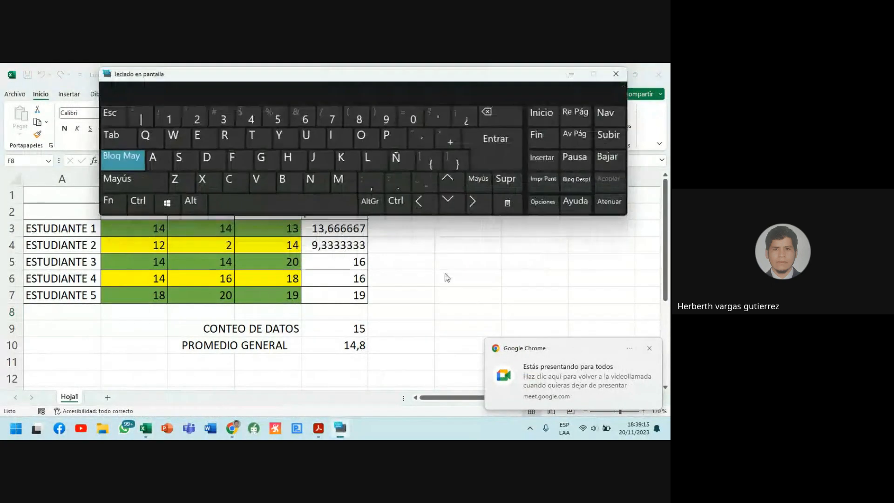
click(228, 245)
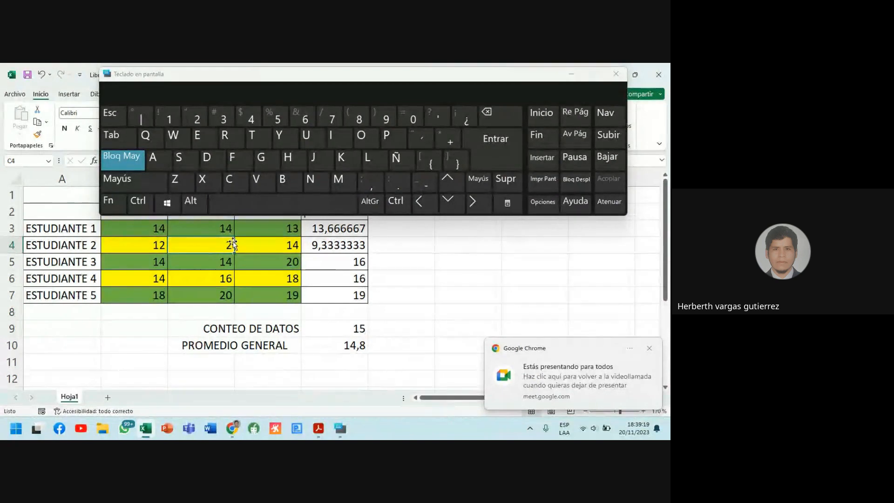
click(496, 114)
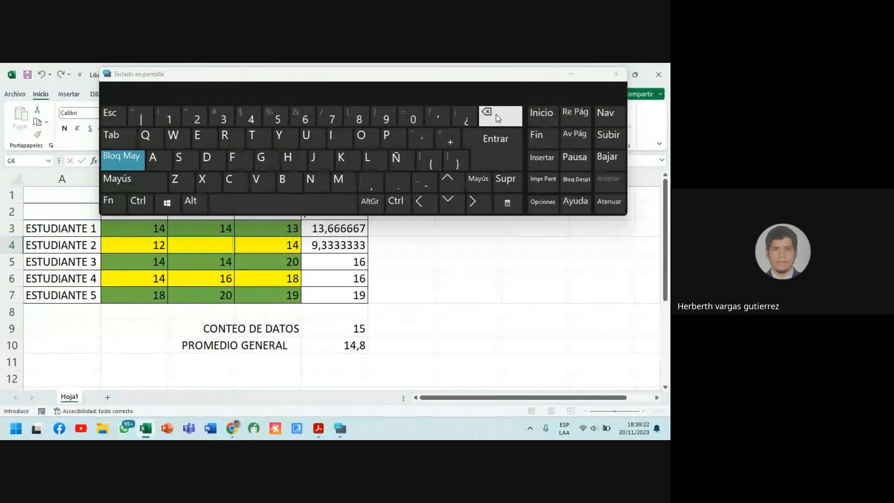
click(225, 273)
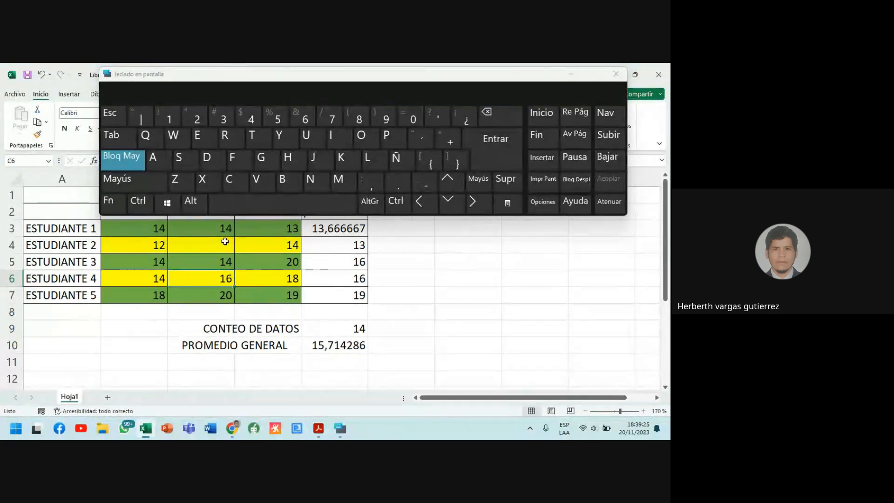
Clear the nota2 grade of ESTUDIANTE 3 in C5 using the on-screen keyboard's delete function.
click(219, 264)
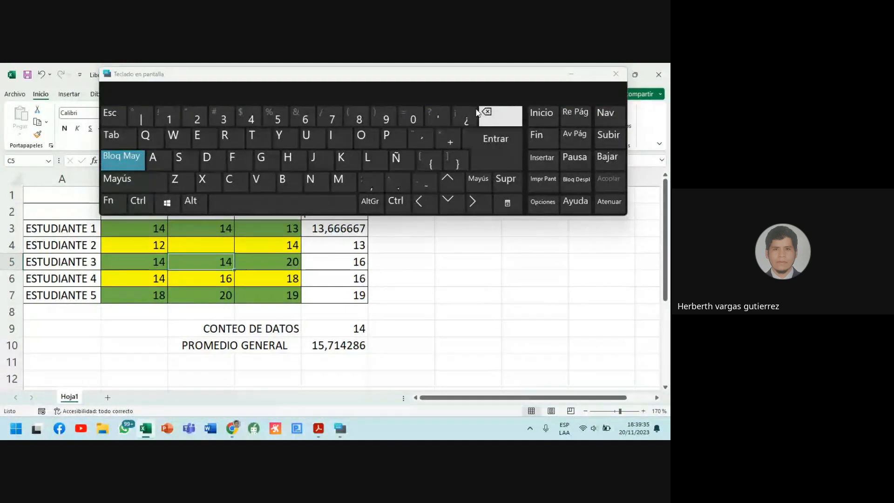
click(510, 186)
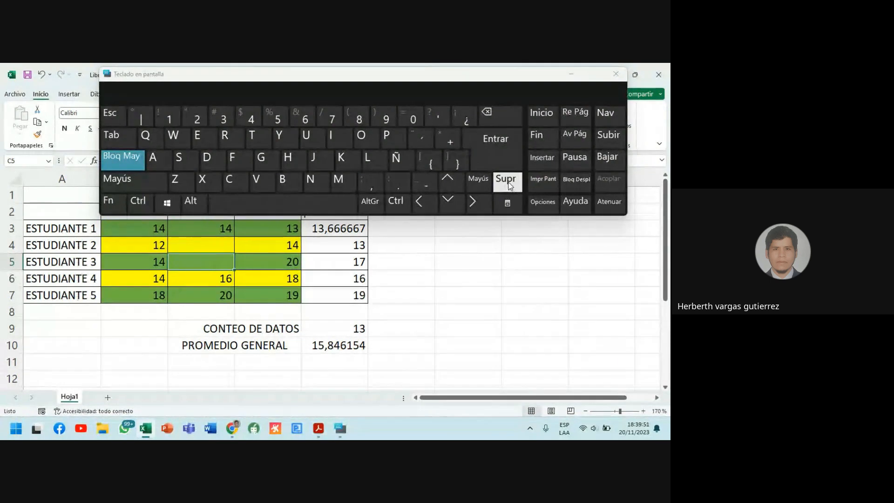
click(207, 294)
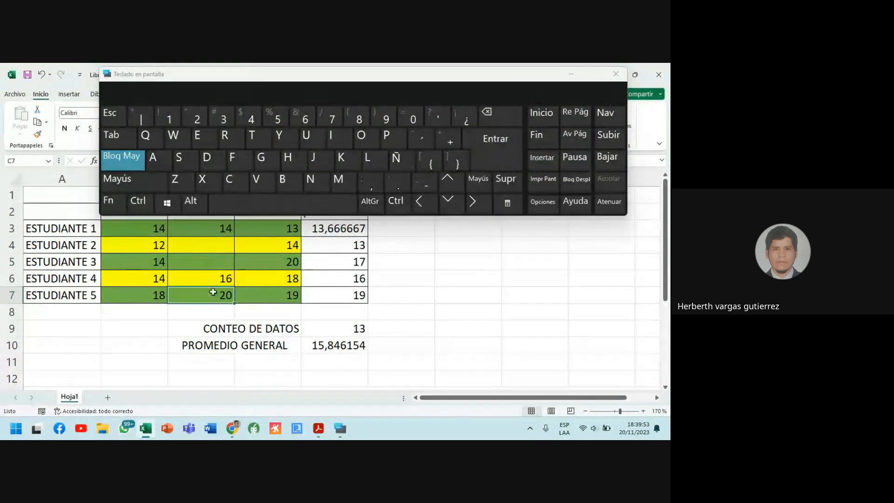
Enter new nota2 grades of 3 for ESTUDIANTE 2 in C4 and 4 for ESTUDIANTE 3 in C5.
click(217, 245)
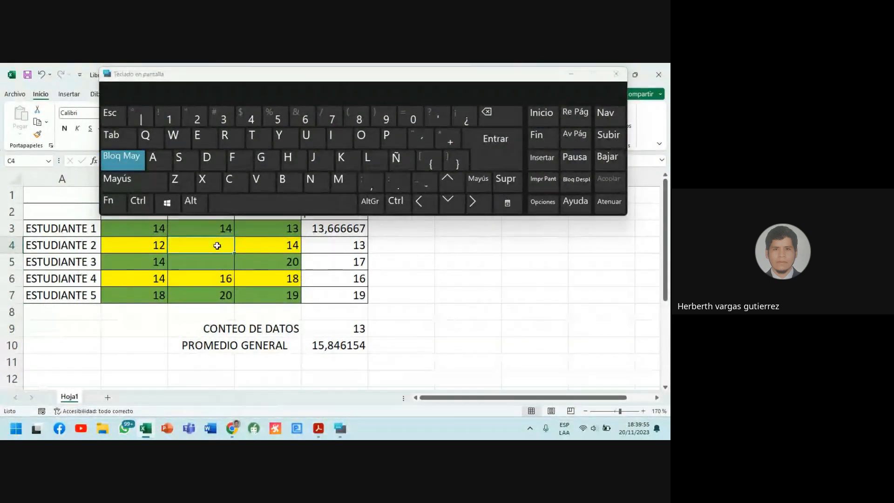
text(3)
key(Return)
text(4)
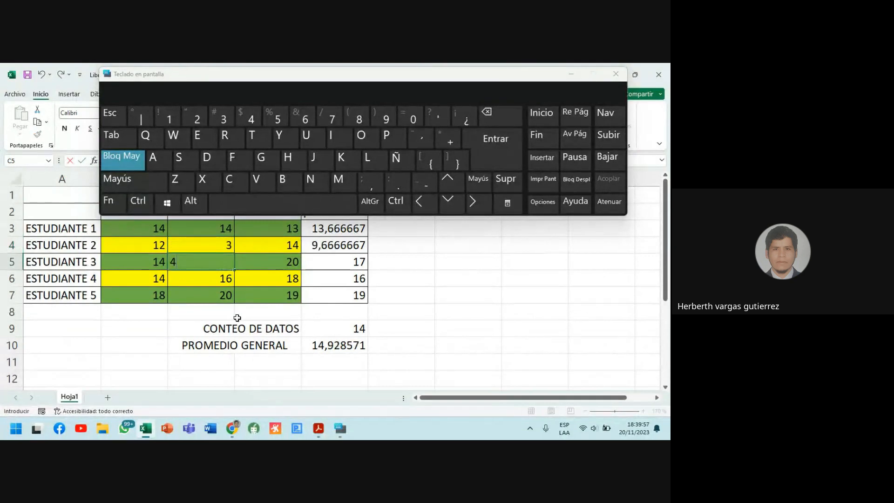
click(215, 349)
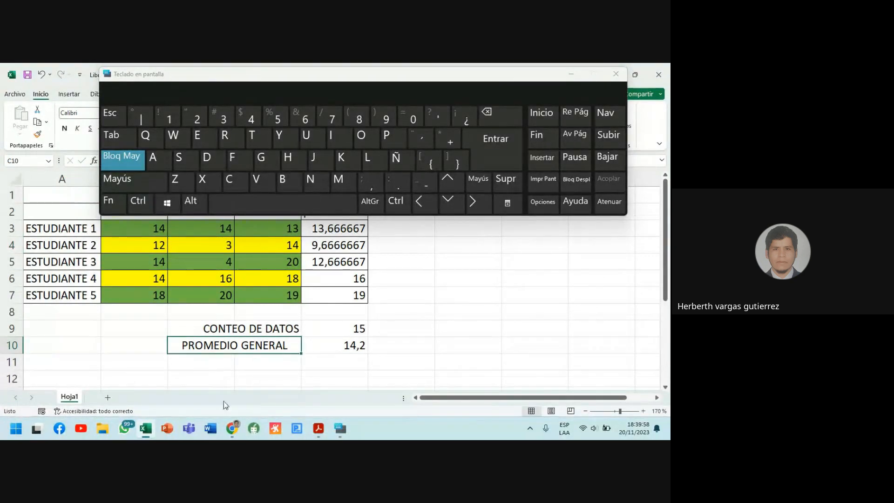
Switch to the Google Meet call in Chrome, close the on-screen keyboard, and return to the Excel workbook.
click(232, 430)
click(186, 378)
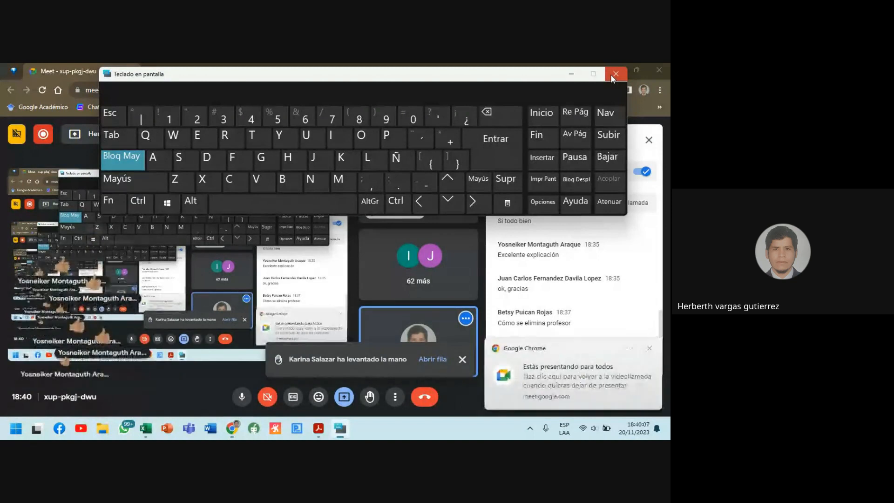
click(615, 74)
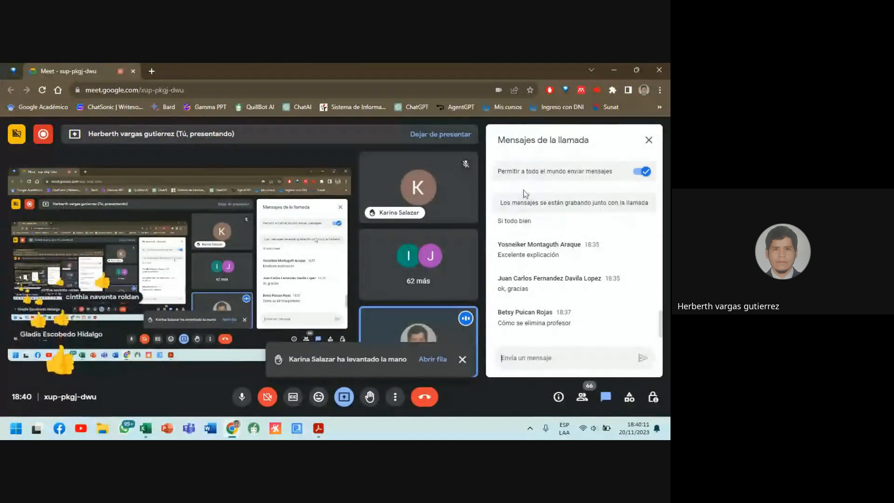
click(614, 71)
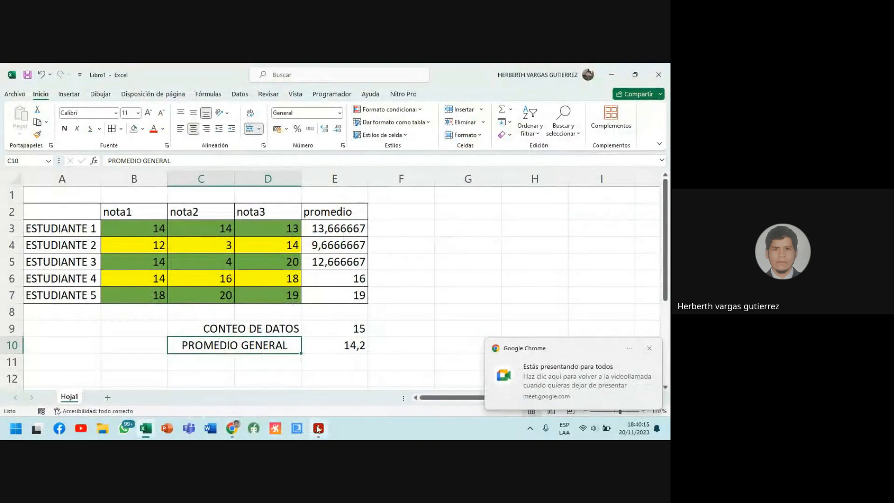
Switch to the TEMA 6 PDF, read the page on the MAX and MIN functions, and return to Excel.
mouse_move(318, 428)
click(288, 396)
scroll(292, 329, down, 3)
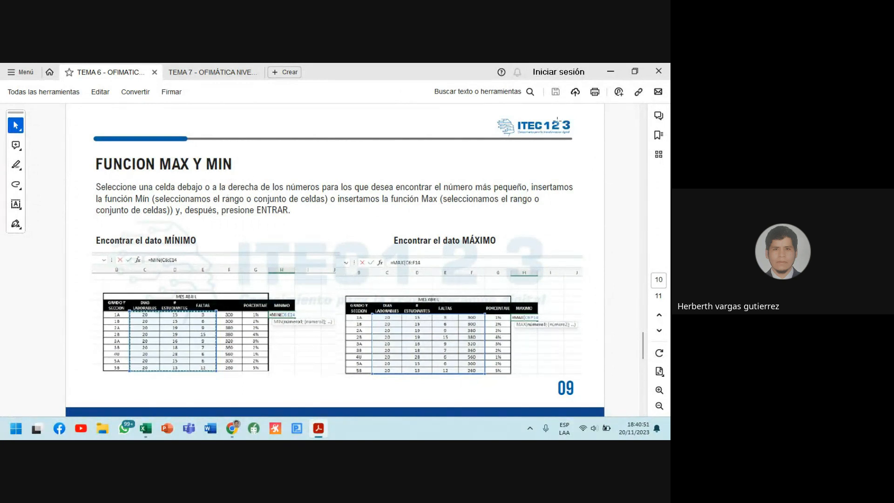
click(610, 72)
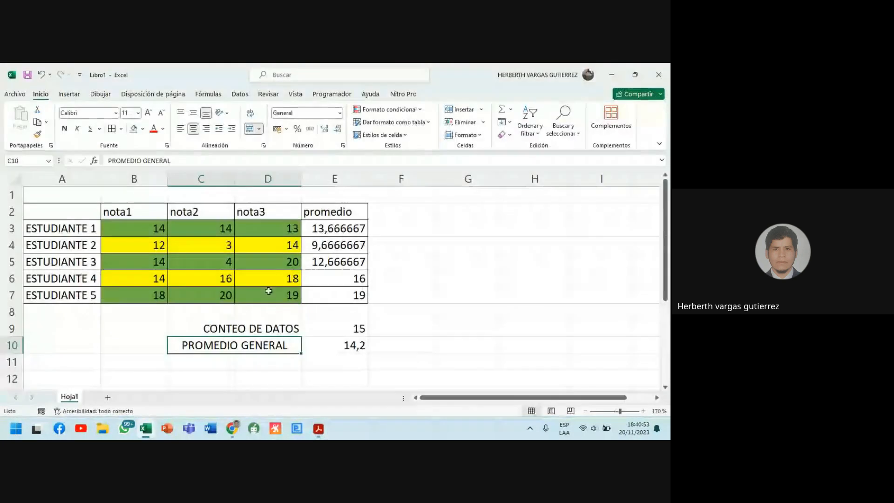
Enter the label MAXIMO in C11, below the PROMEDIO GENERAL label.
click(245, 357)
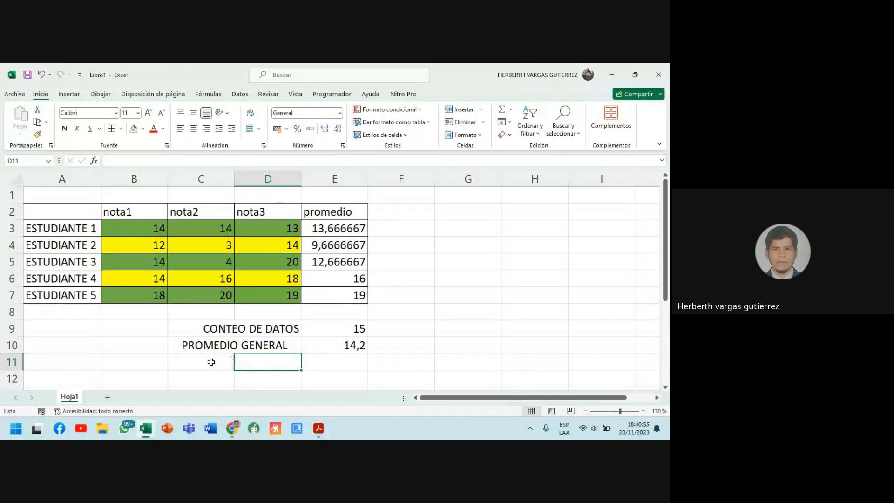
drag(211, 362, 251, 362)
text(M)
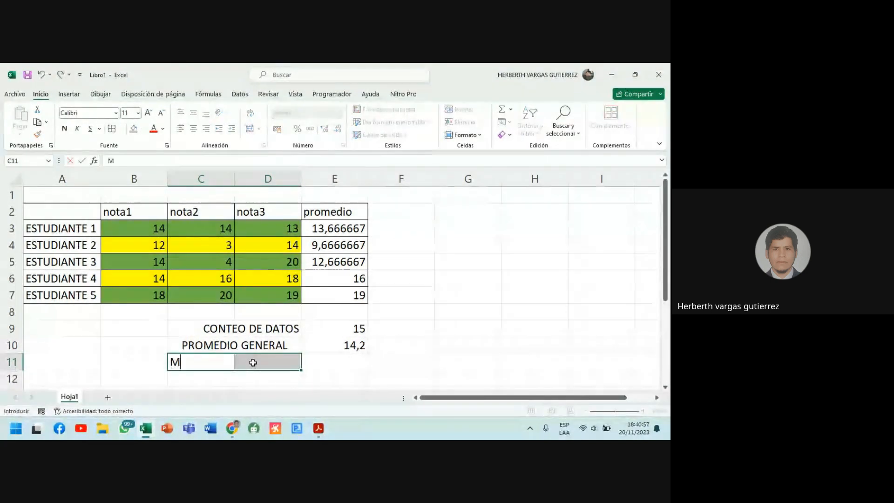
text(A)
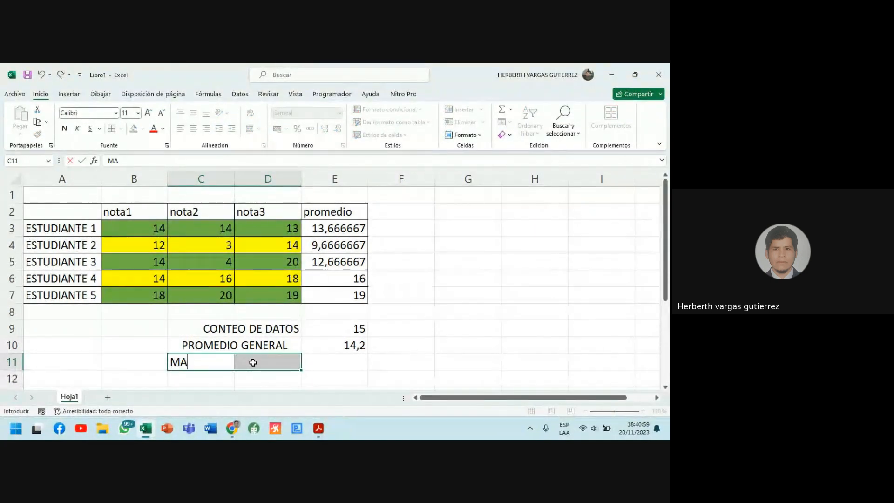
text(XIMO)
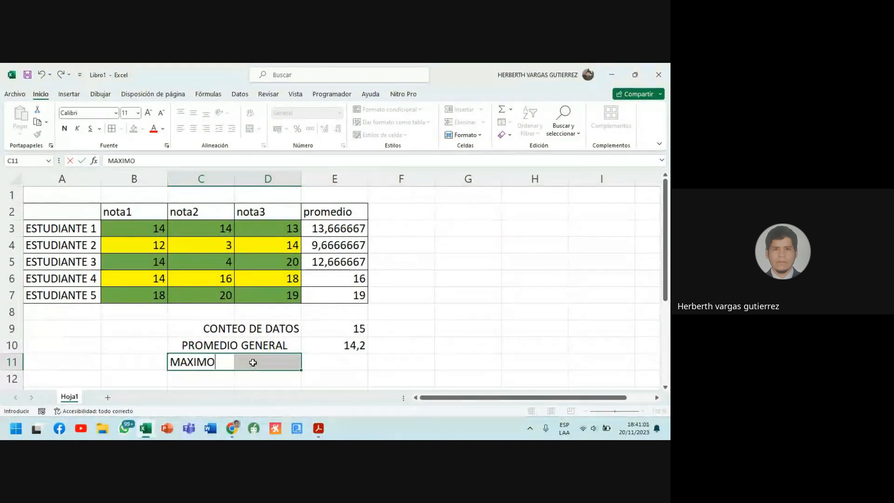
click(281, 334)
Merge the MAXIMO label across C11:D11 and align it to the right.
drag(217, 365, 261, 363)
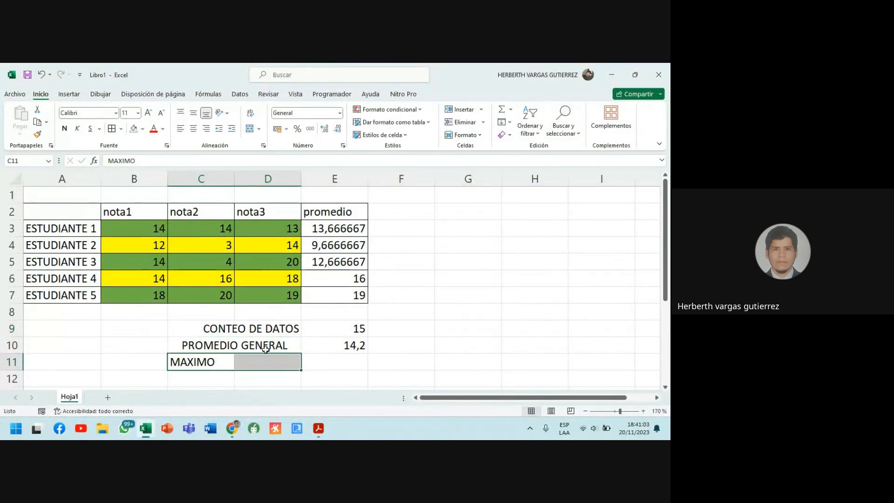
click(247, 129)
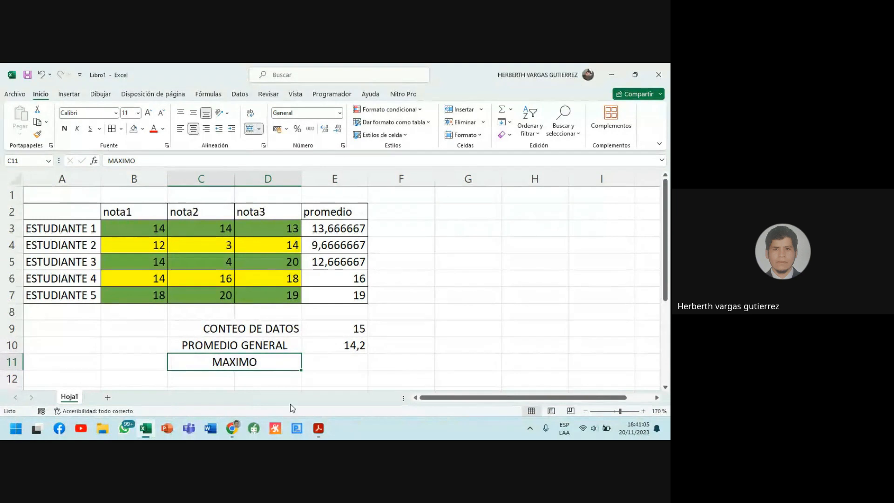
click(207, 130)
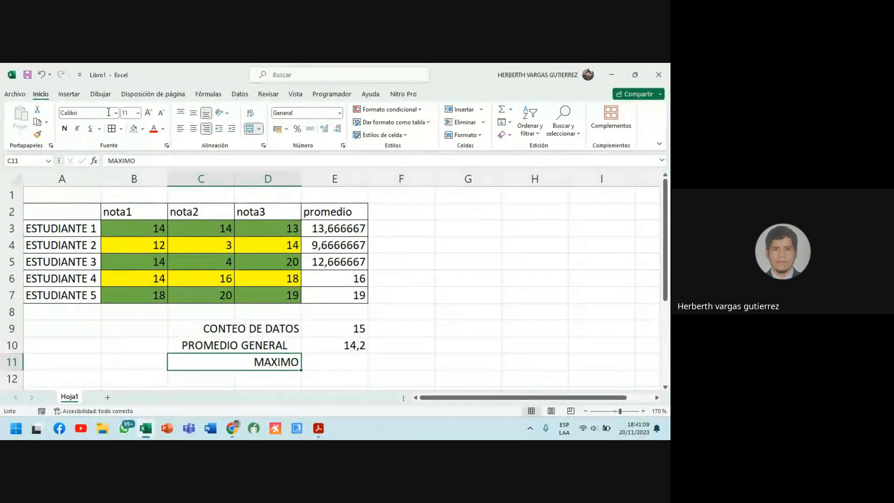
Copy the MAXIMO label's formatting to C12:D12 and enter the label MINIMO there.
click(37, 135)
click(194, 378)
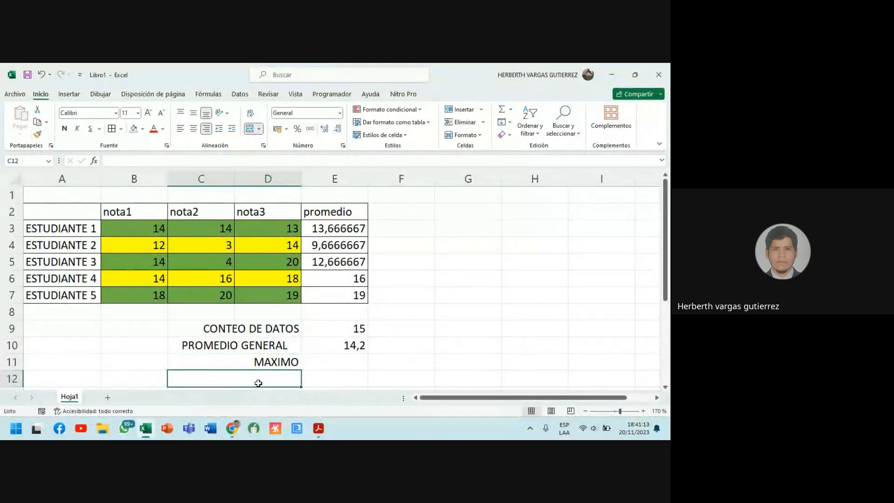
text(MI)
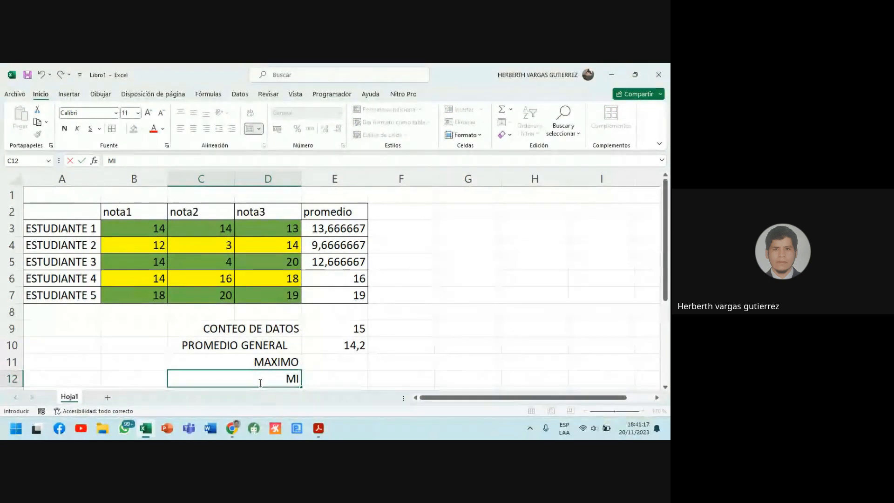
text(M)
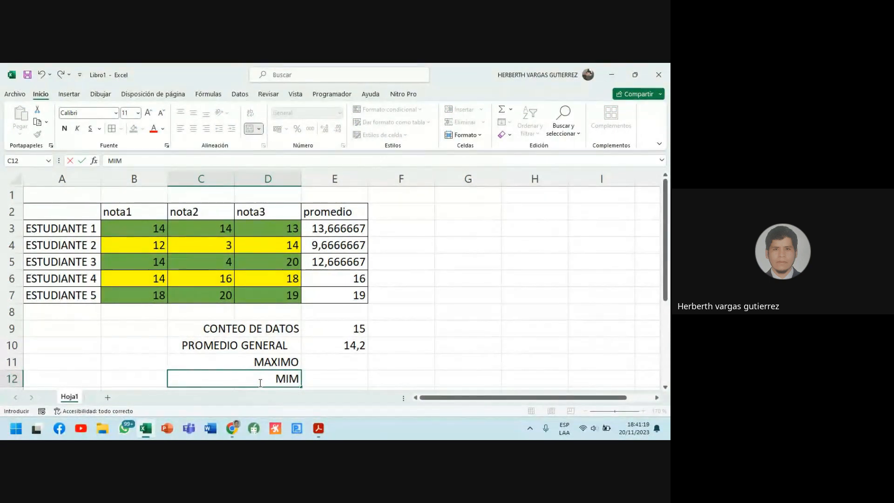
key(BackSpace)
text(B)
key(BackSpace)
text(NIMO)
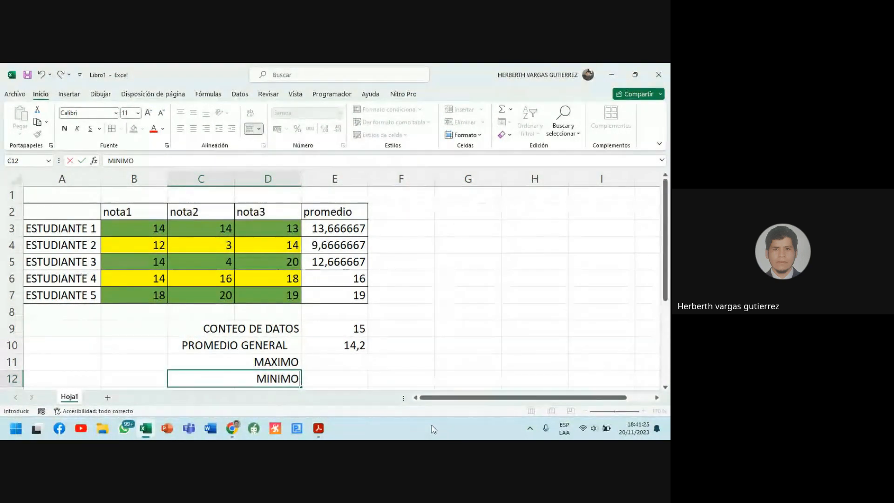
Calculate the highest grade in E11 with the formula =MAX(B3:D7).
click(350, 365)
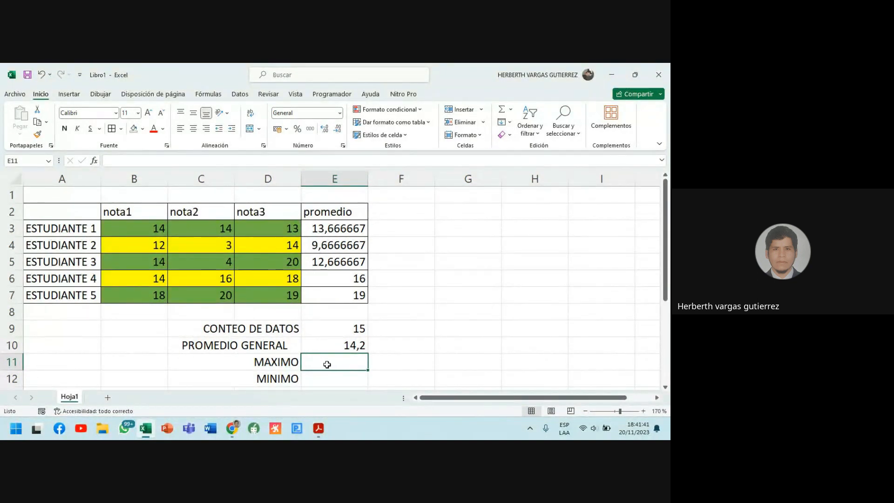
text(=)
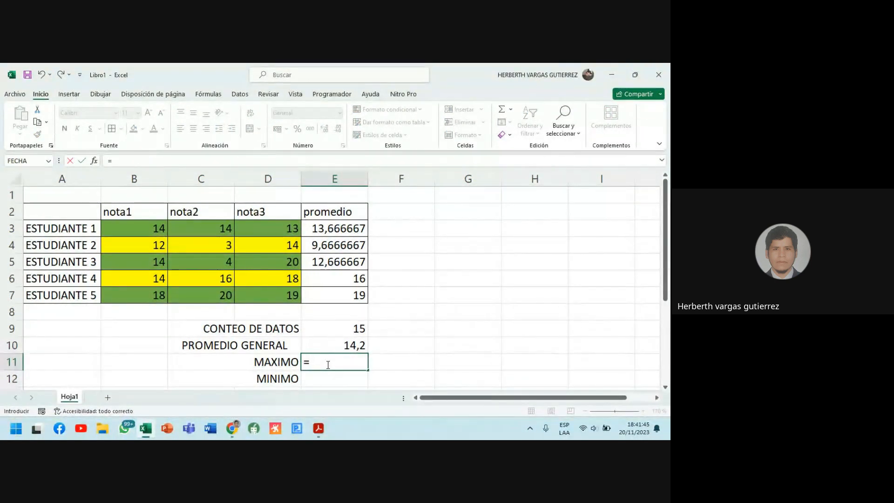
text(MAX()
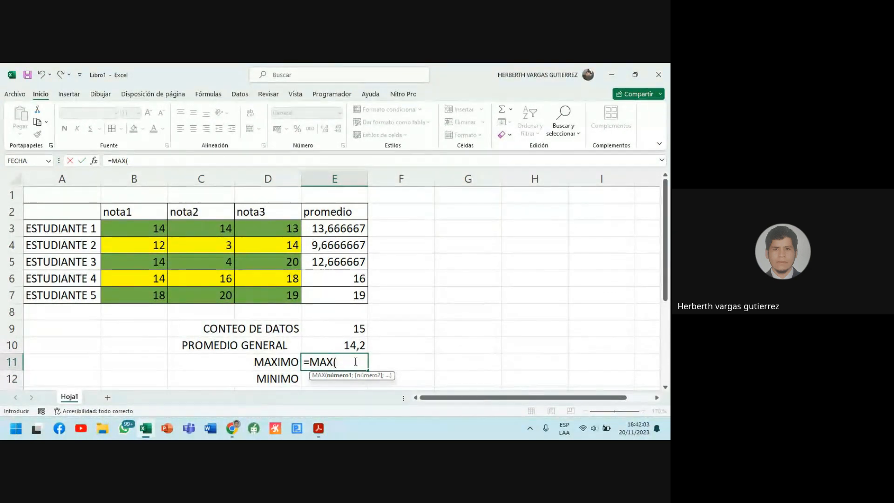
drag(151, 230, 274, 288)
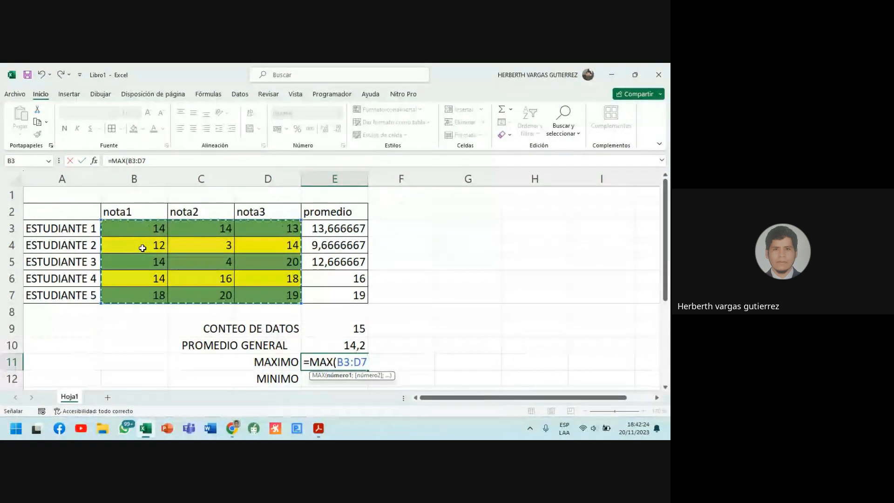
text())
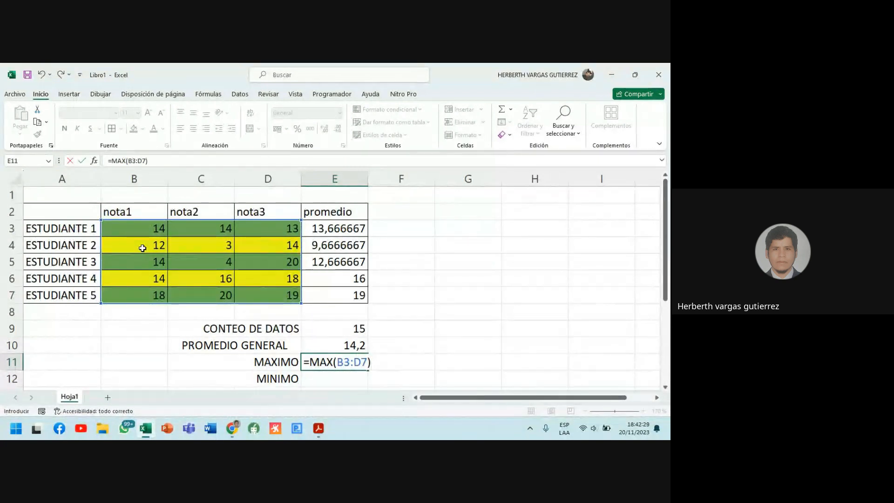
key(Return)
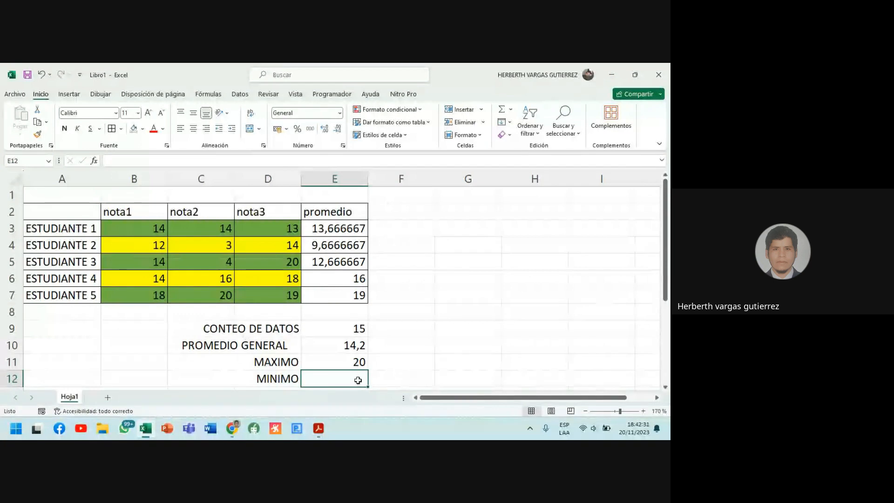
Test the maximum formula in E11 by changing the nota2 grade of ESTUDIANTE 5 in C7 to 36.
click(278, 362)
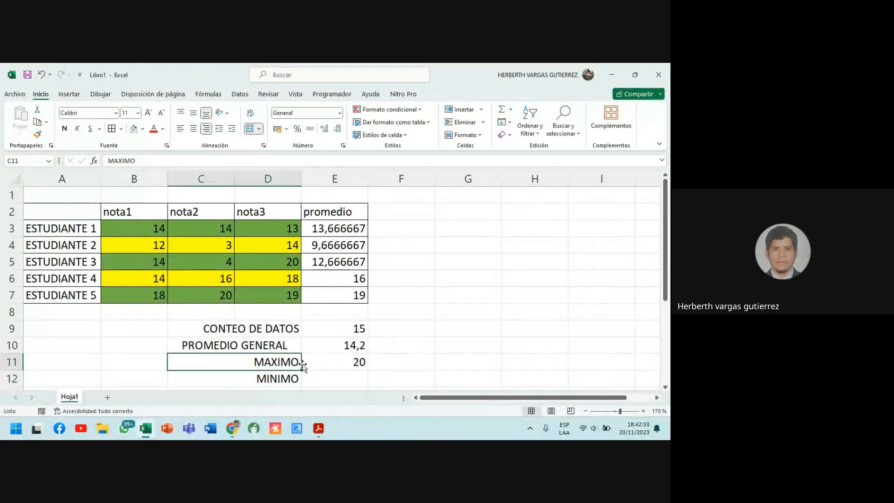
click(330, 360)
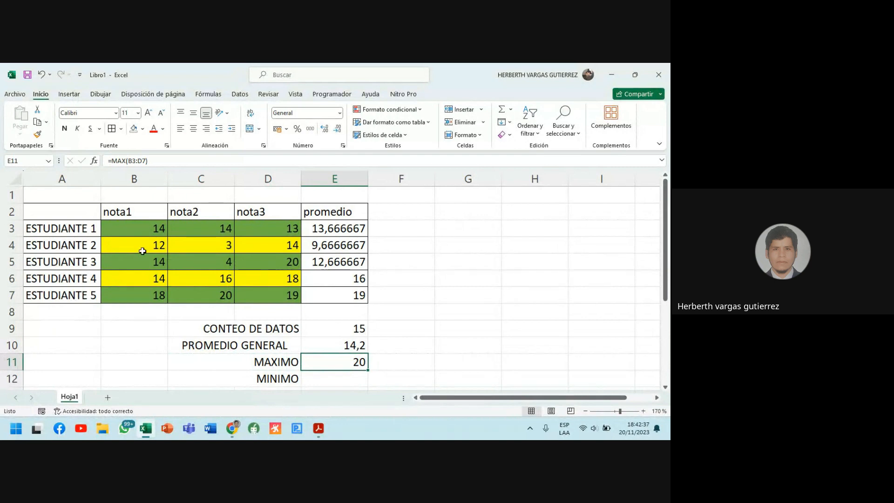
click(221, 295)
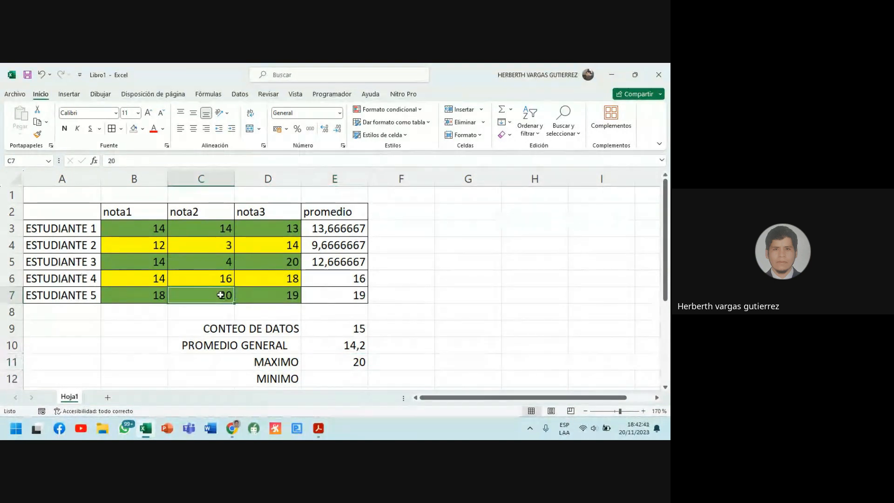
text(36)
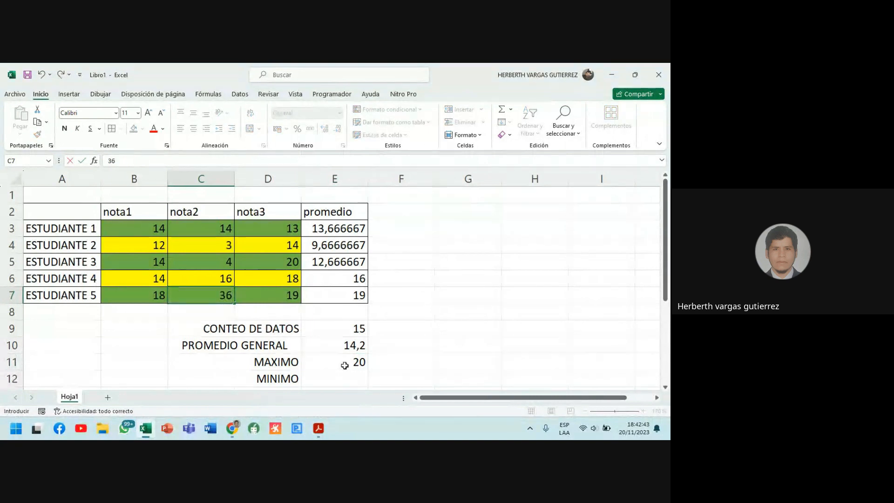
click(329, 362)
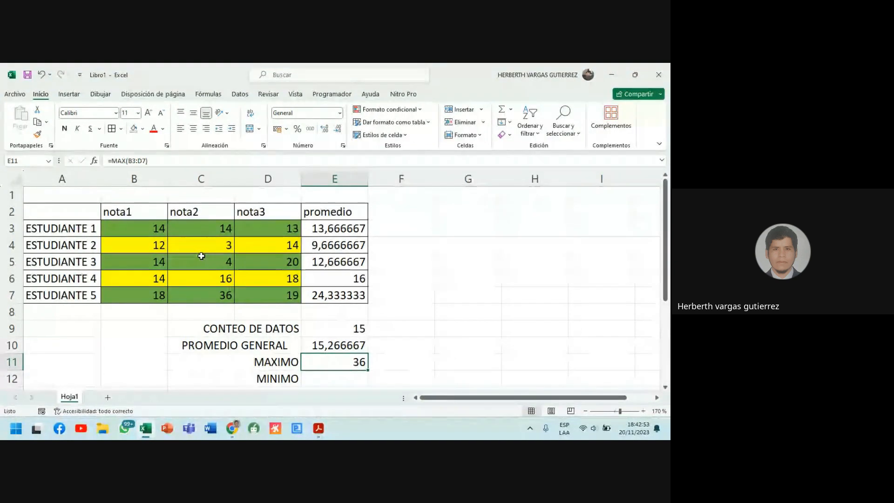
Set the nota2 grade of ESTUDIANTE 5 in C7 back to 20.
click(211, 296)
text(20)
key(ctrl+Return)
click(247, 311)
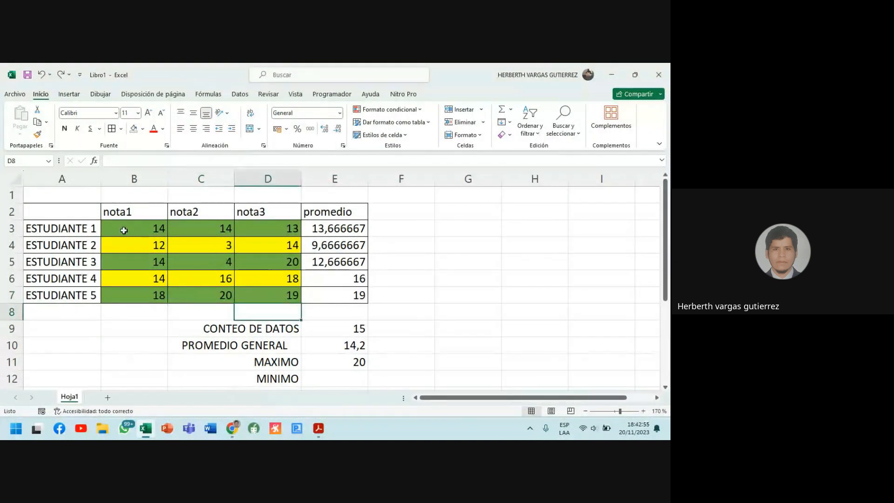
Calculate the lowest grade in E12 with the formula =MIN(B3:D7).
click(336, 377)
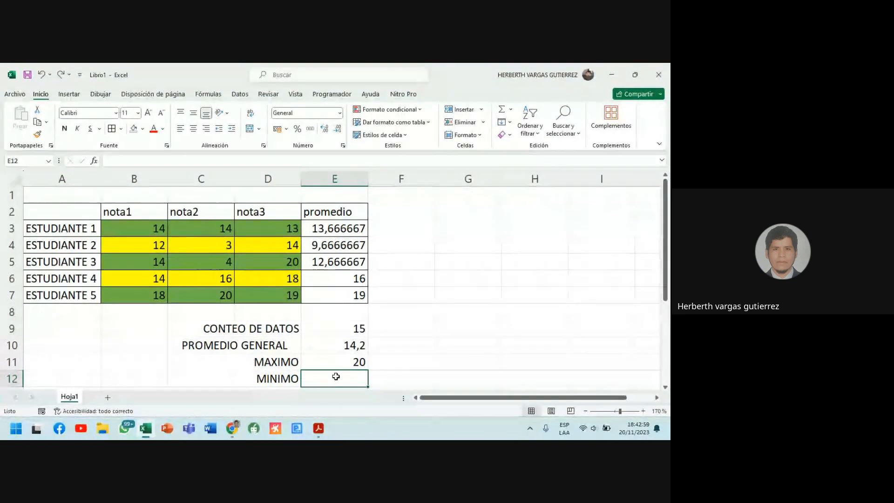
text(=MIN)
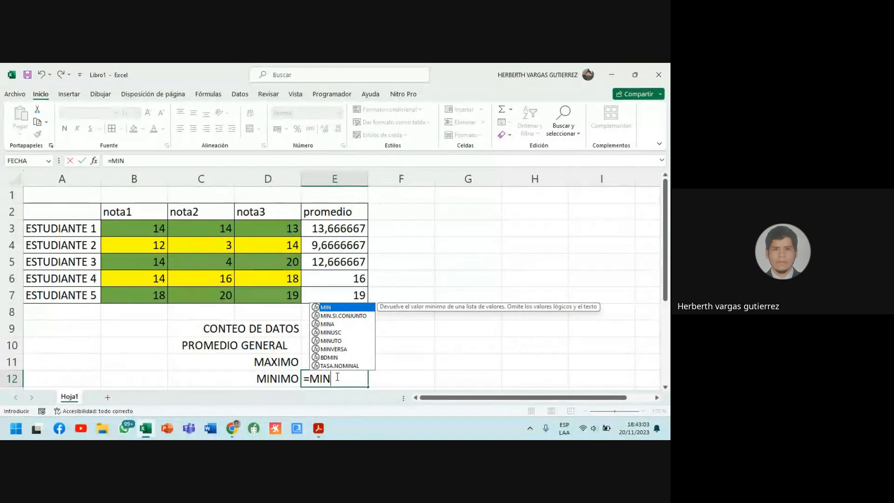
text(()
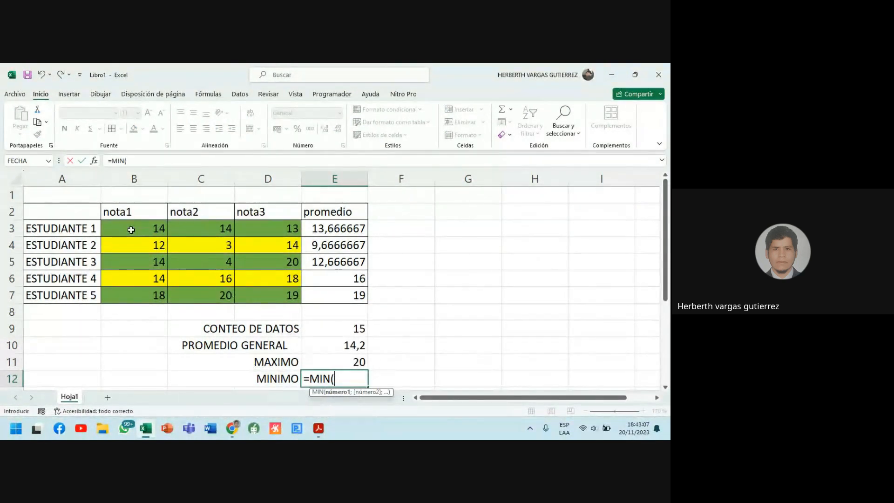
drag(131, 230, 268, 288)
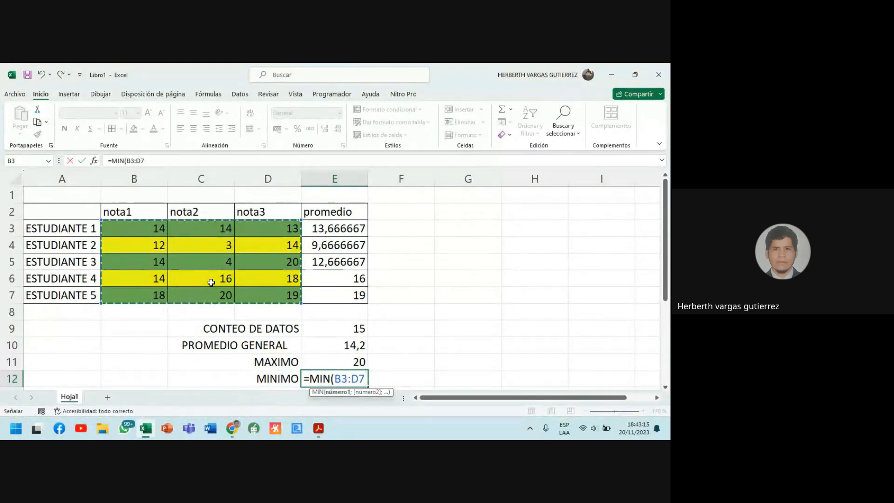
text())
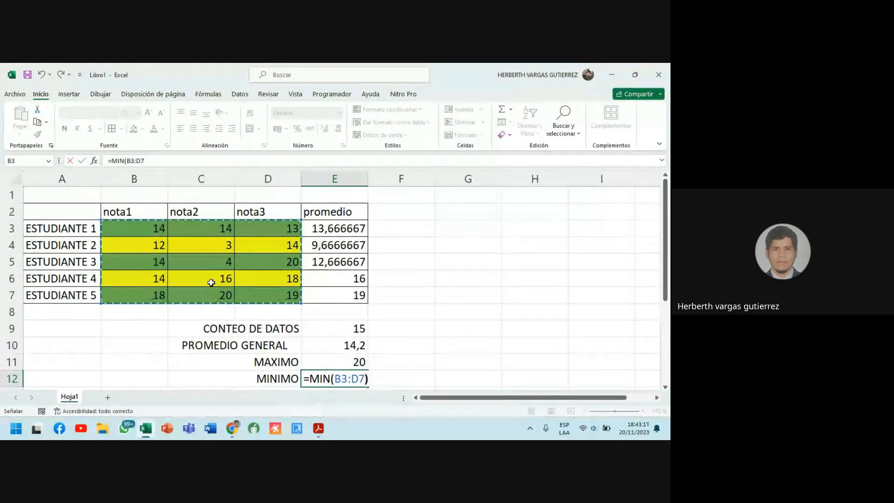
key(Return)
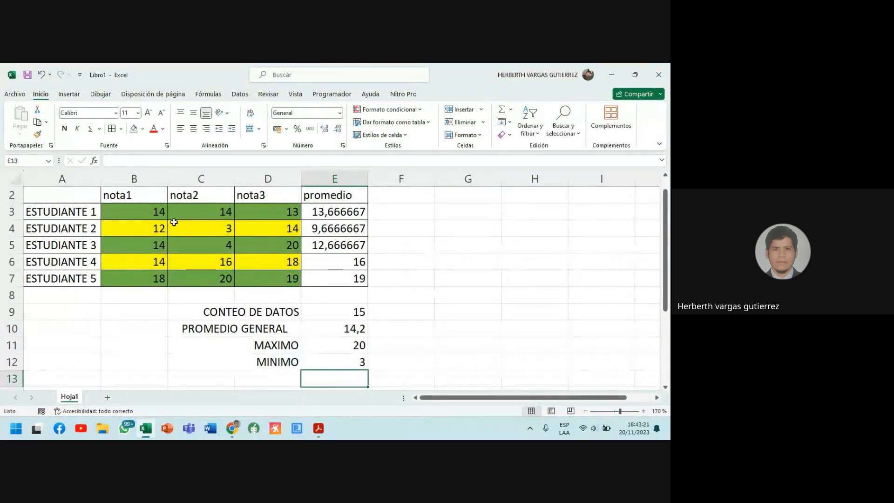
Test the minimum formula in E12 by changing the nota1 grade of ESTUDIANTE 3 in B5 to 1.
click(153, 213)
drag(153, 213, 269, 274)
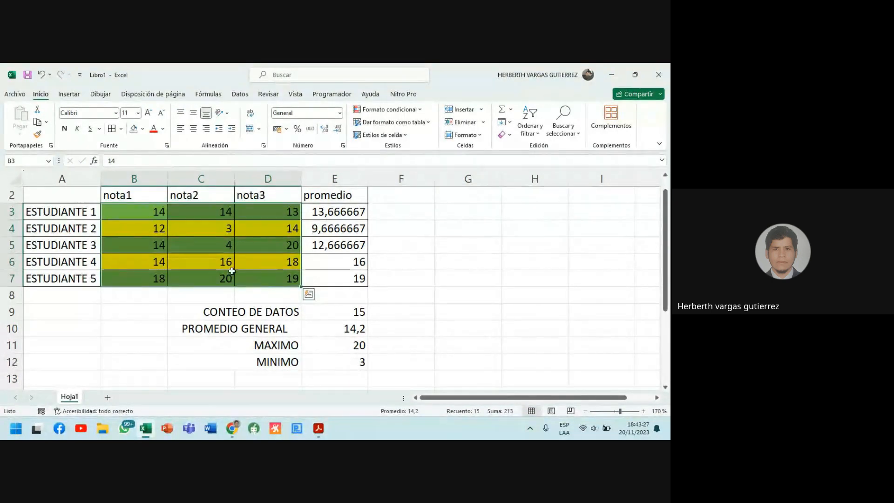
click(154, 247)
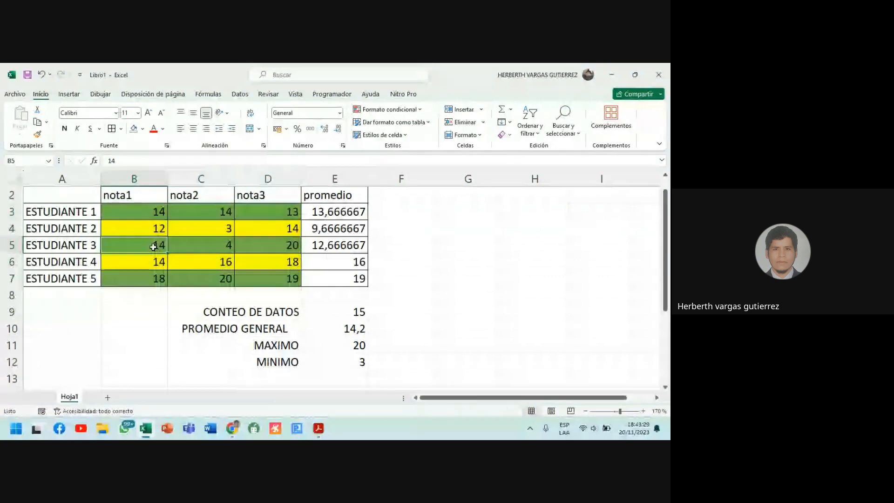
text(1)
click(251, 361)
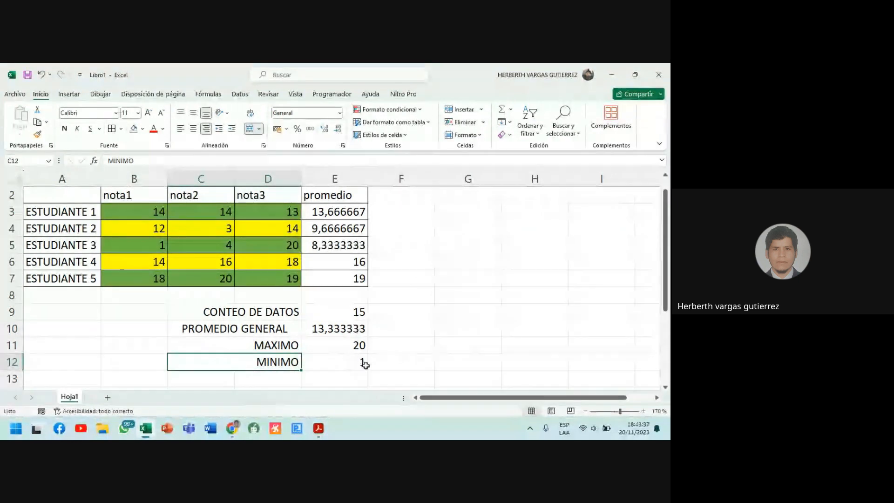
click(340, 362)
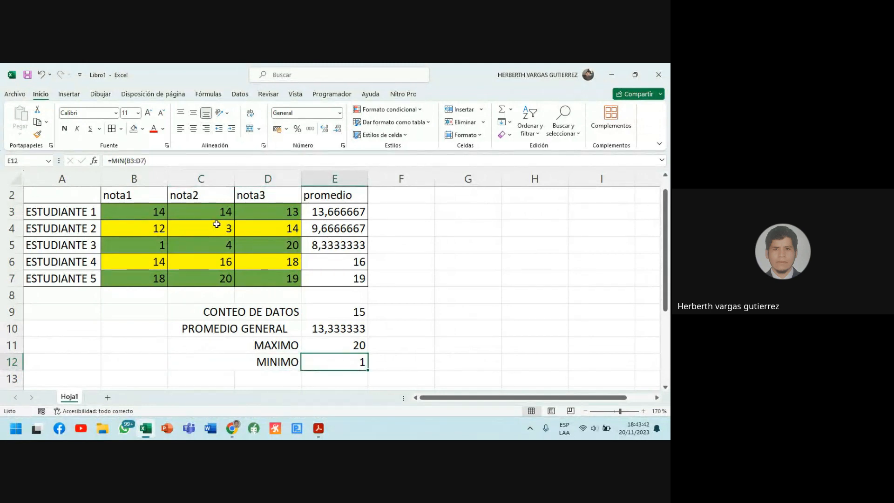
Set the nota1 grade of ESTUDIANTE 3 in B5 back to 14.
click(152, 245)
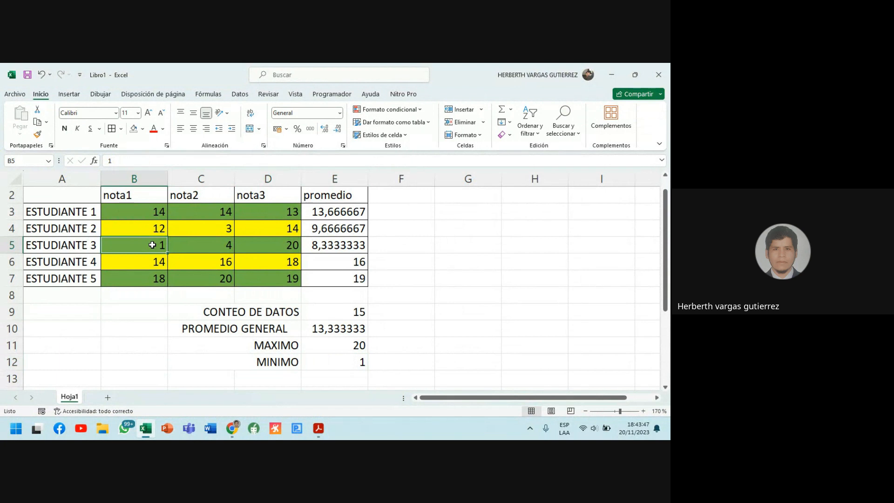
text(2)
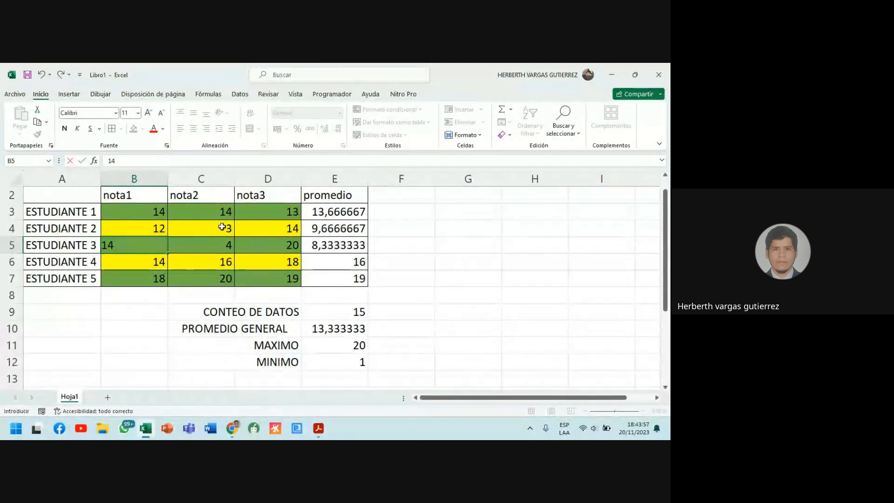
Raise the nota2 grades of ESTUDIANTE 2 in C4 to 15 and ESTUDIANTE 3 in C5 to 14.
click(222, 227)
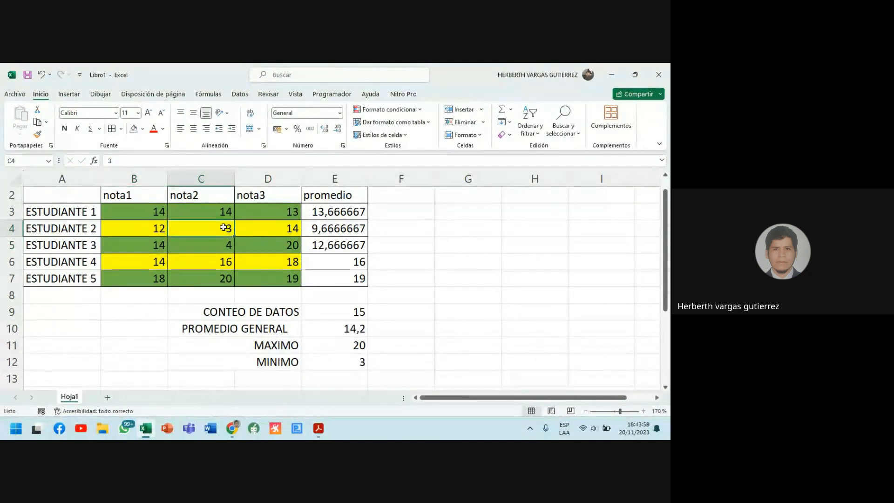
text(15)
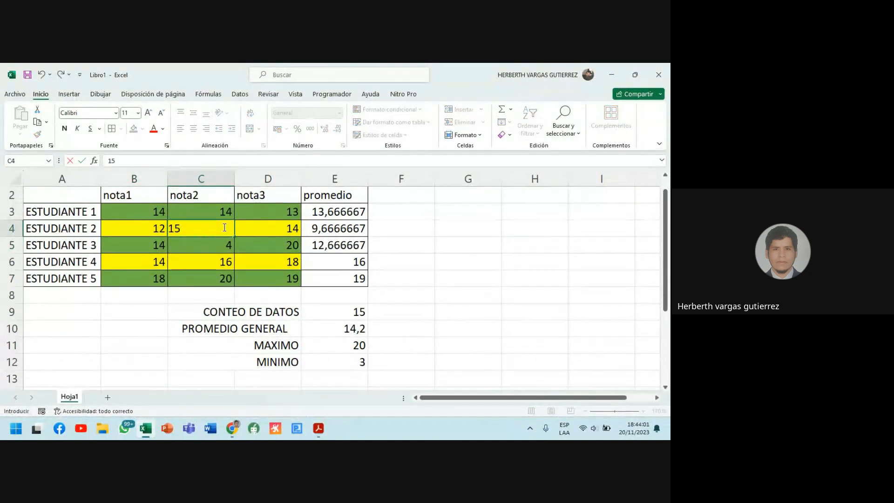
click(226, 278)
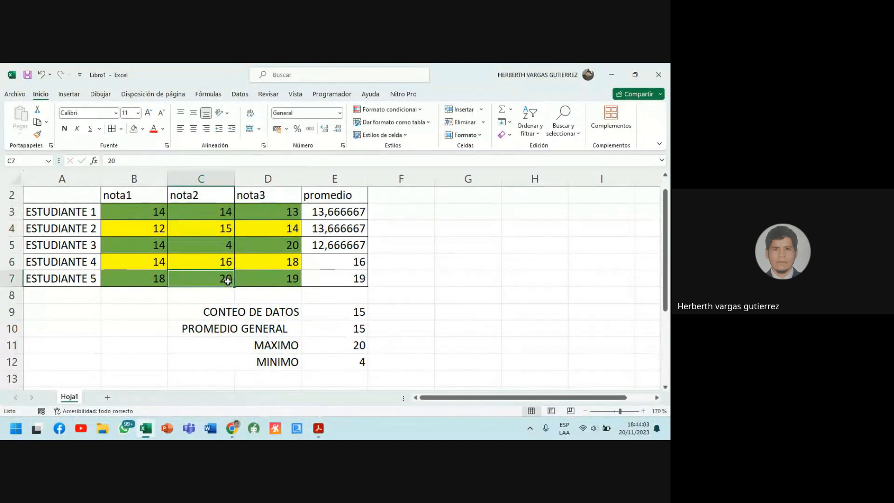
click(228, 247)
text(14)
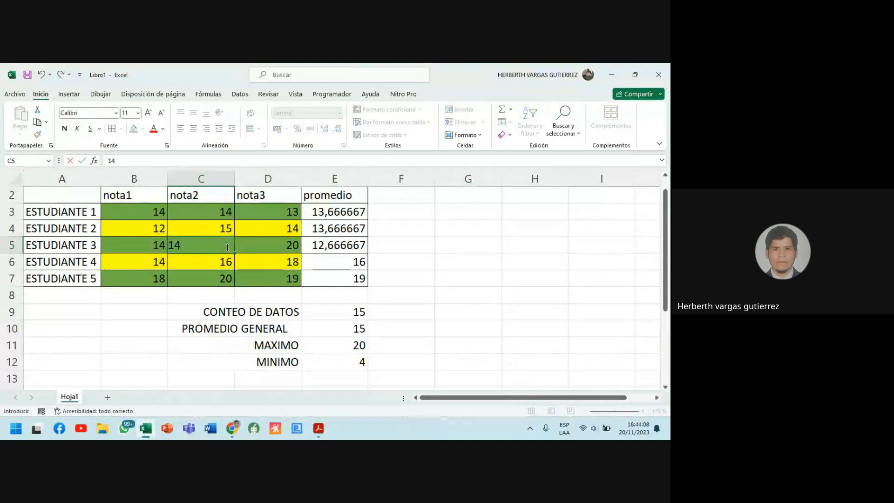
click(243, 293)
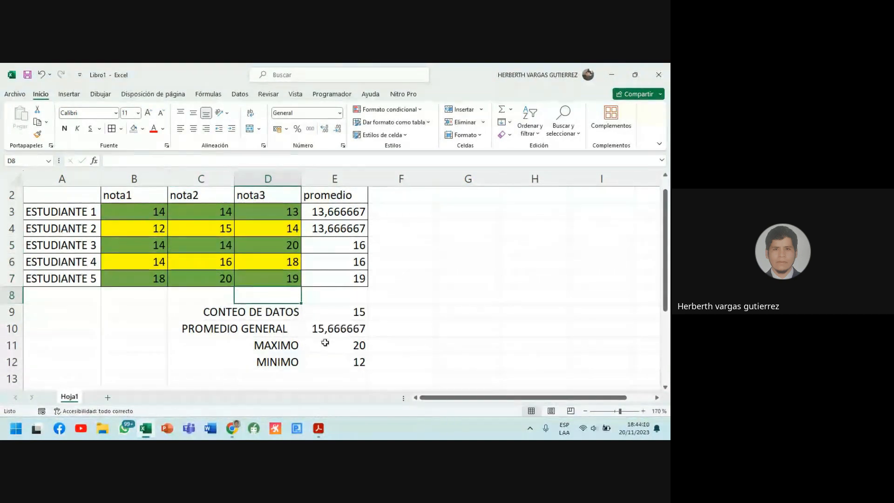
Review the MIN formula in E12 and the grade range it covers, keeping the formula as it is.
click(345, 362)
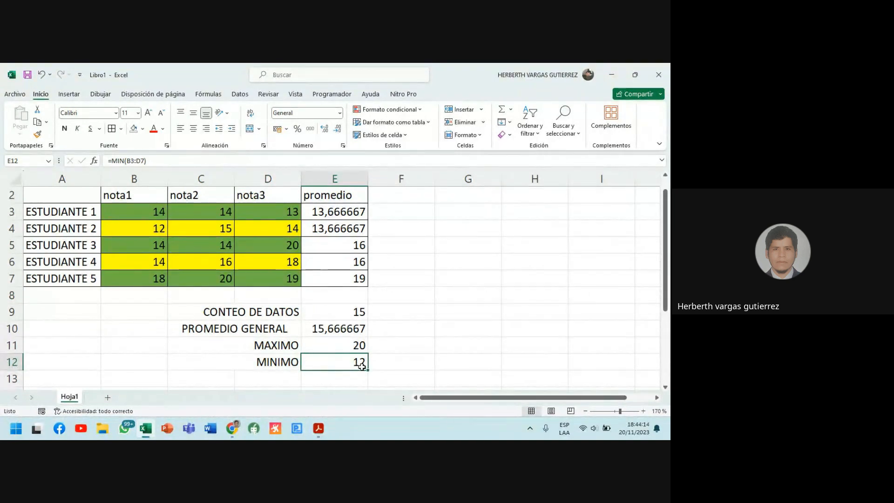
double_click(334, 361)
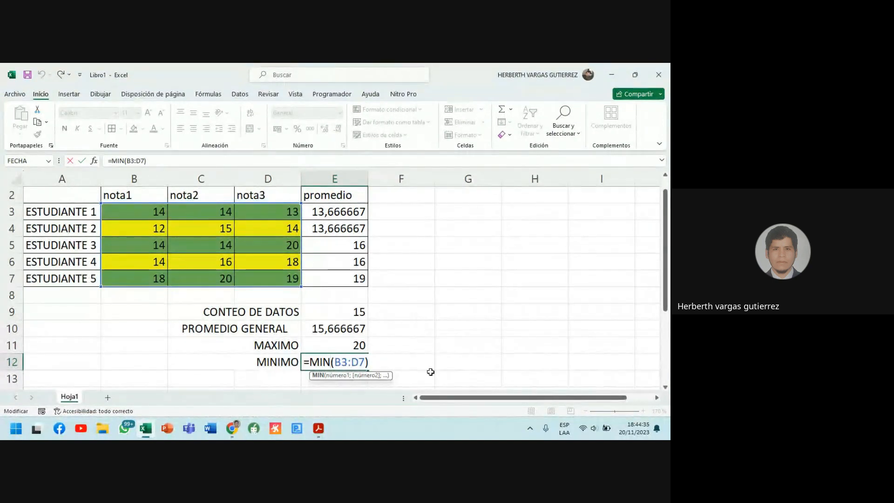
key(ctrl+Return)
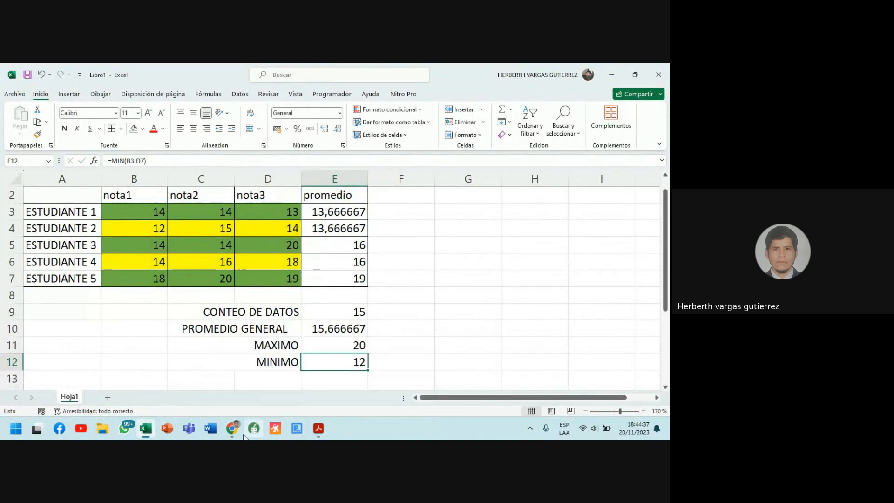
Switch to the Google Meet call in Chrome to read the chat messages, and return to the Excel workbook.
click(235, 432)
click(194, 378)
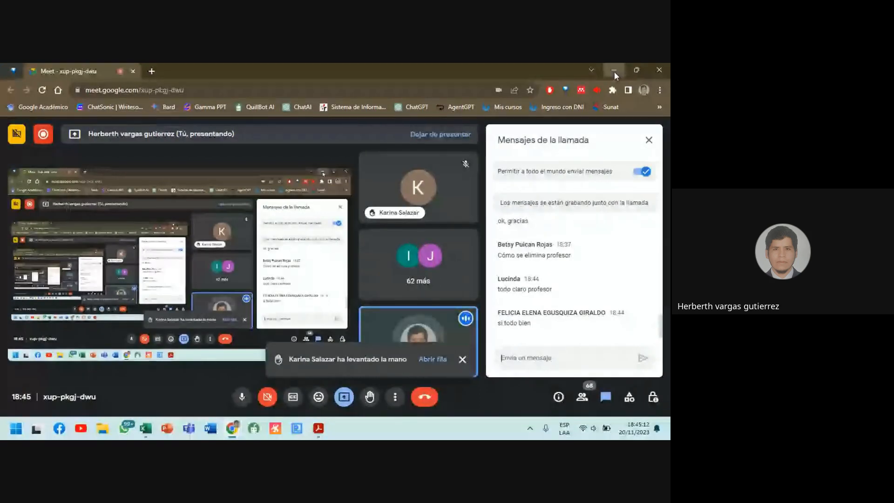
click(614, 71)
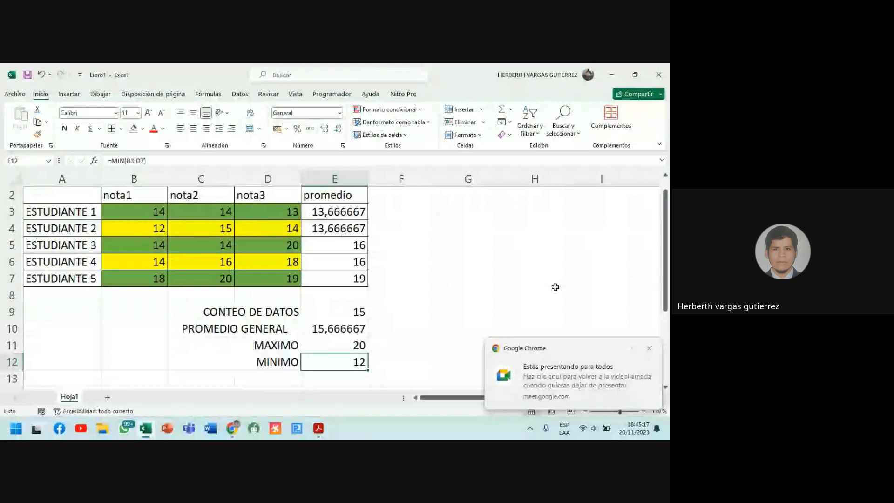
Save the workbook in the Documentos folder under the name PRACTICA DE FUNCIONES.
scroll(159, 201, up, 1)
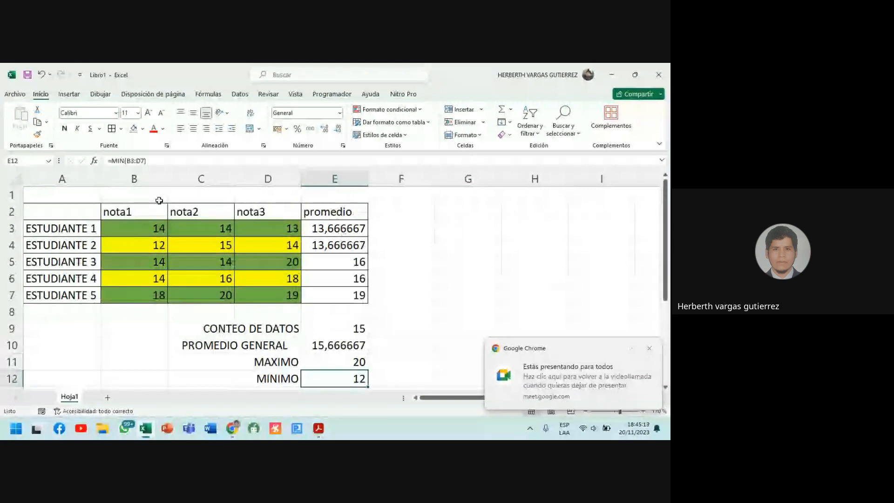
click(334, 296)
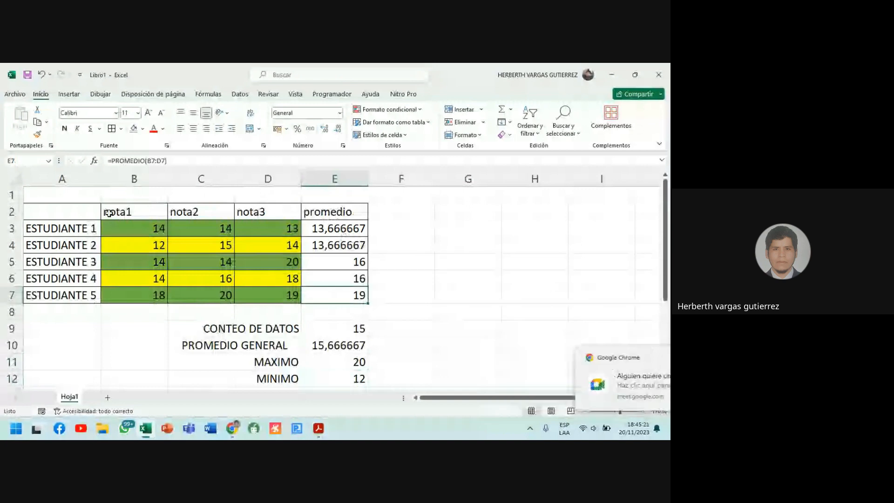
click(12, 95)
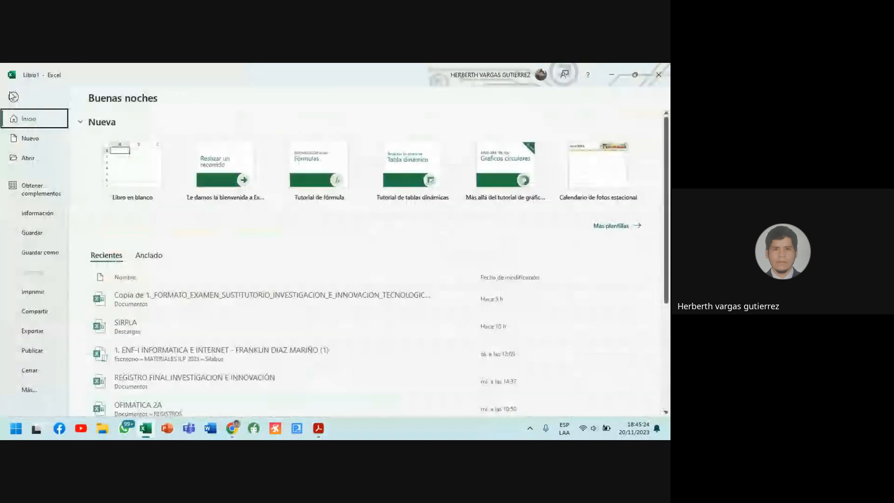
click(36, 236)
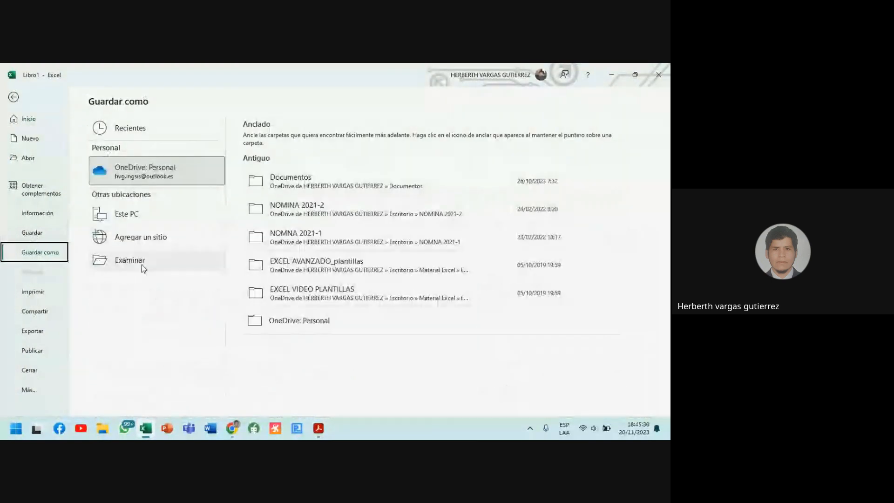
click(133, 250)
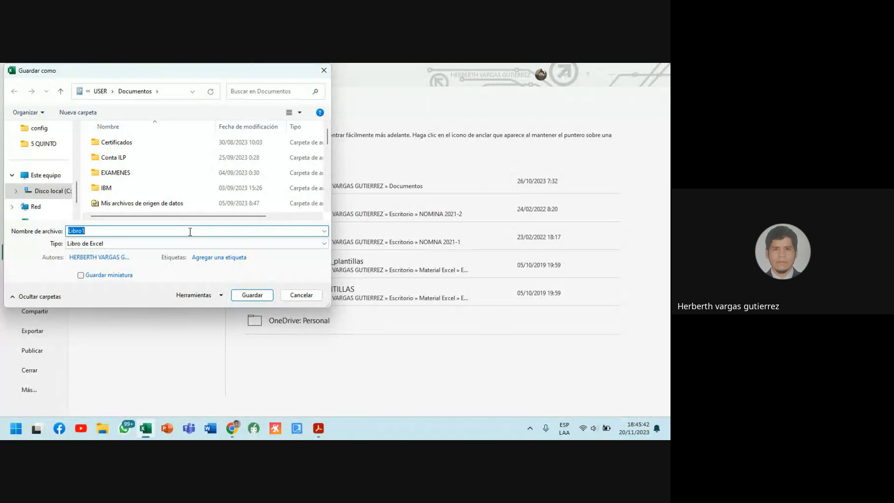
text(PR)
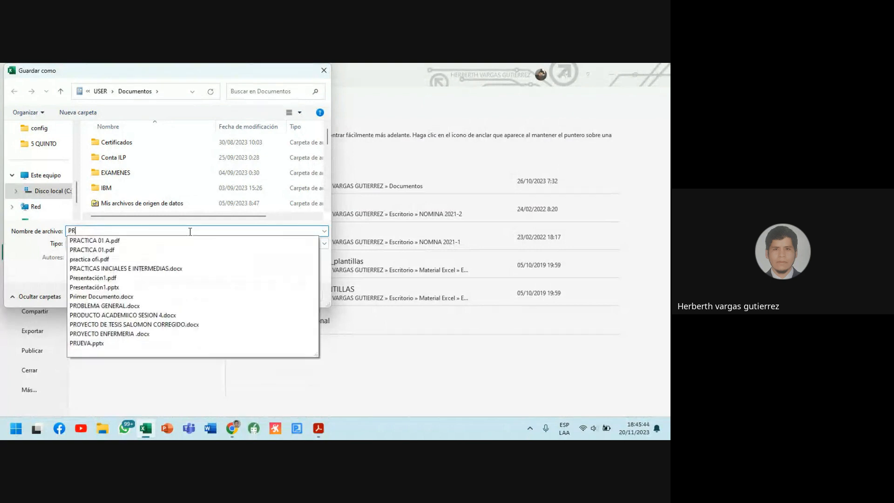
text(ACTI)
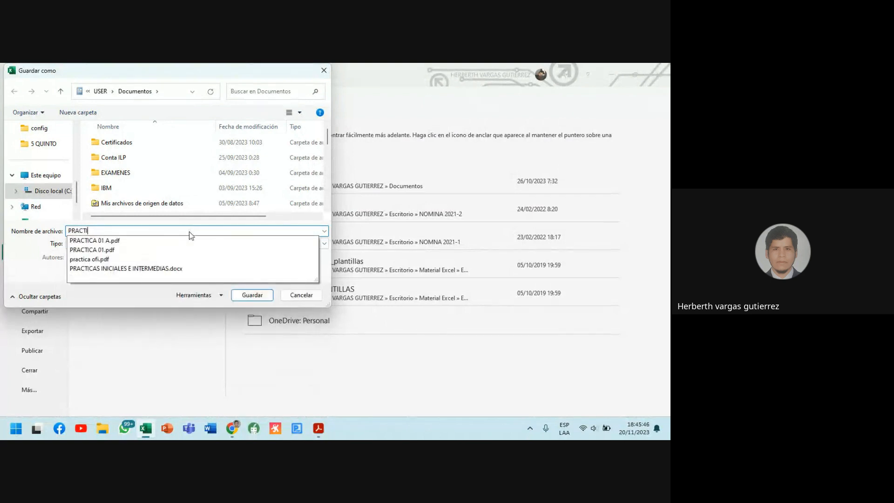
text(CA )
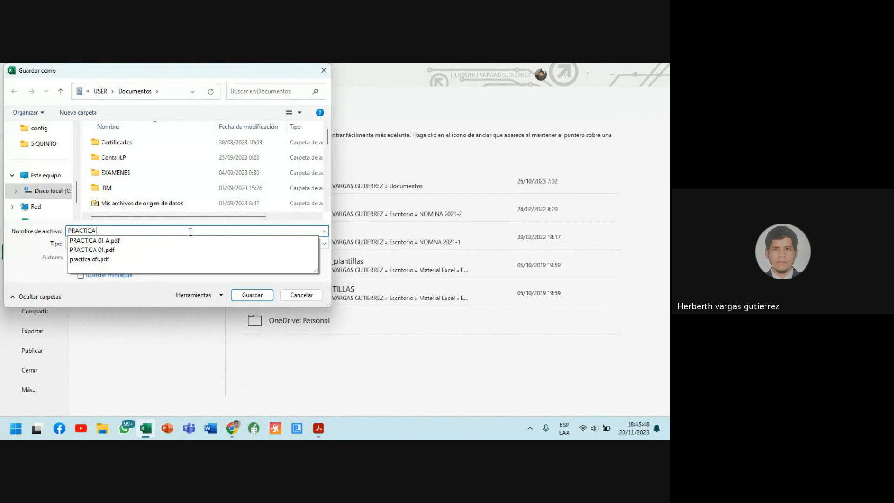
text(DE )
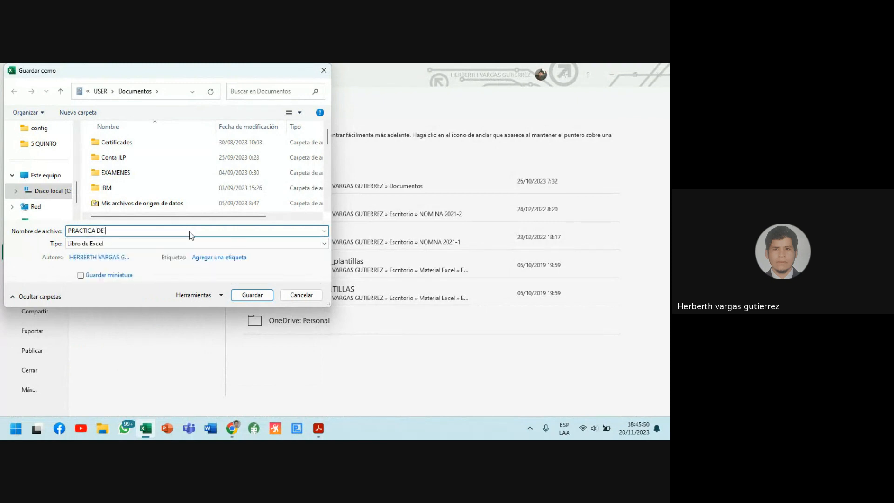
text(FUNCIONES)
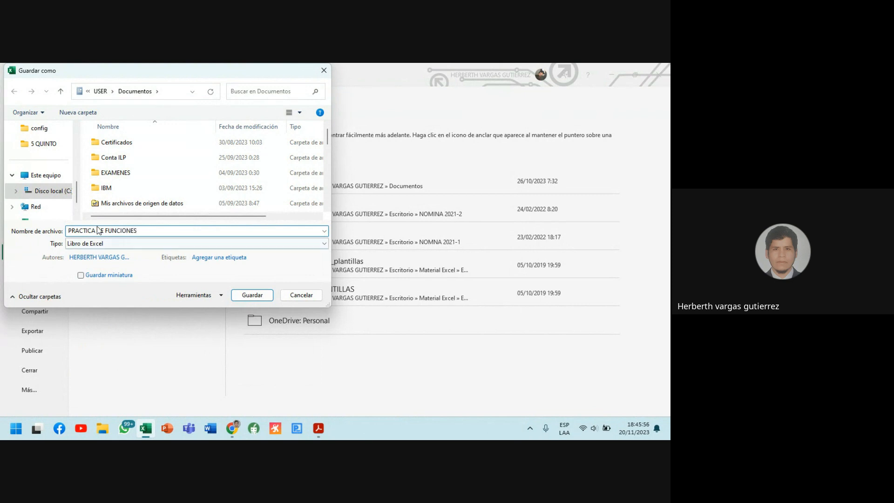
scroll(40, 182, up, 4)
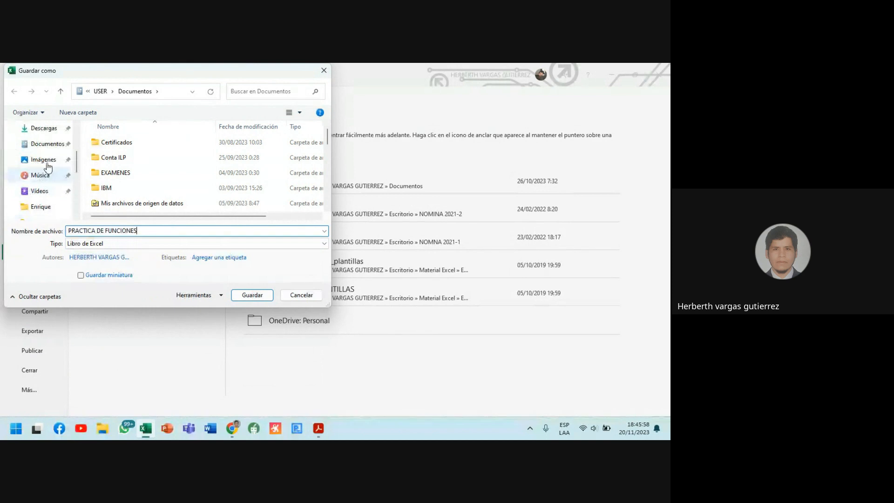
click(45, 145)
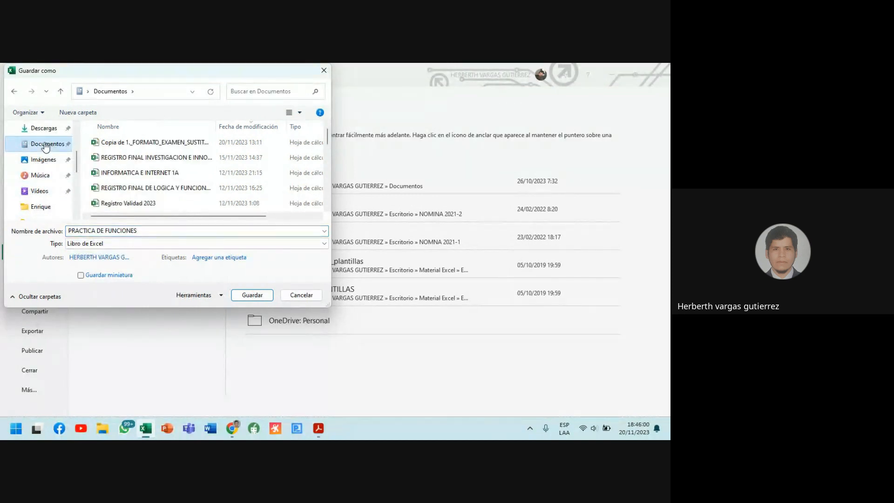
click(261, 297)
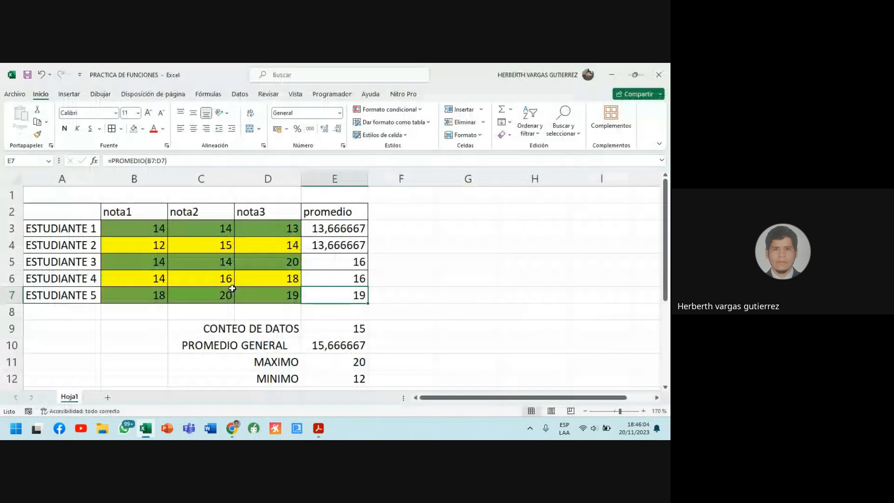
Close the saved PRACTICA DE FUNCIONES workbook.
double_click(92, 79)
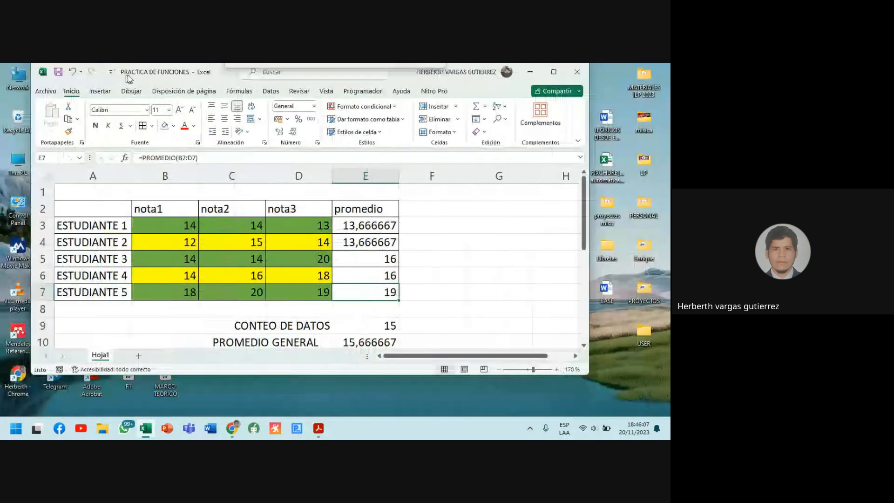
double_click(127, 76)
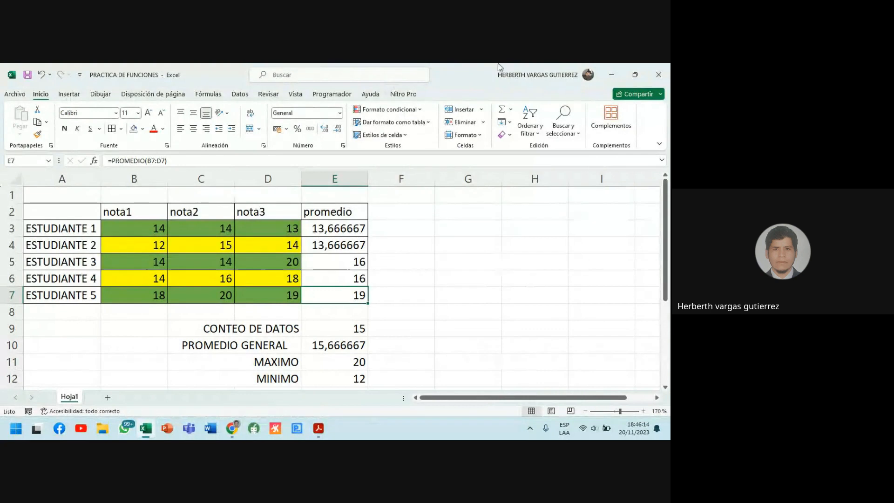
click(658, 76)
Switch to the Google Meet call in Chrome to check for new messages and raised hands, and minimize it.
mouse_move(230, 431)
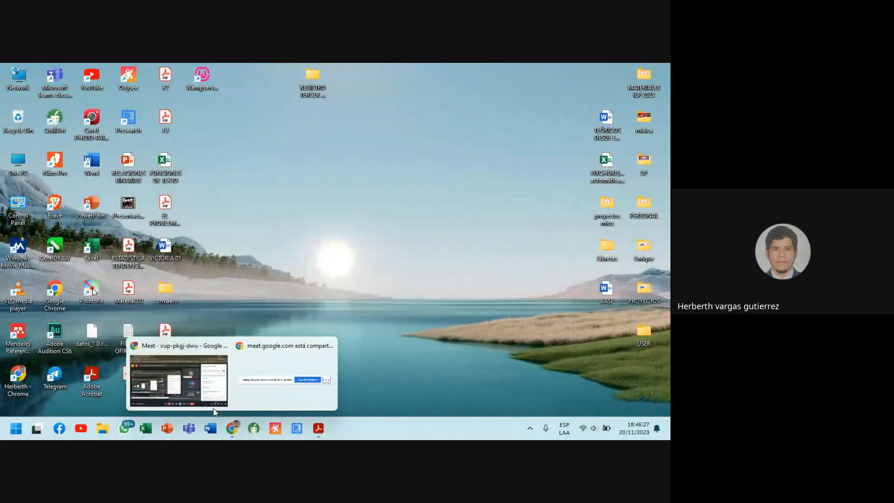
click(206, 394)
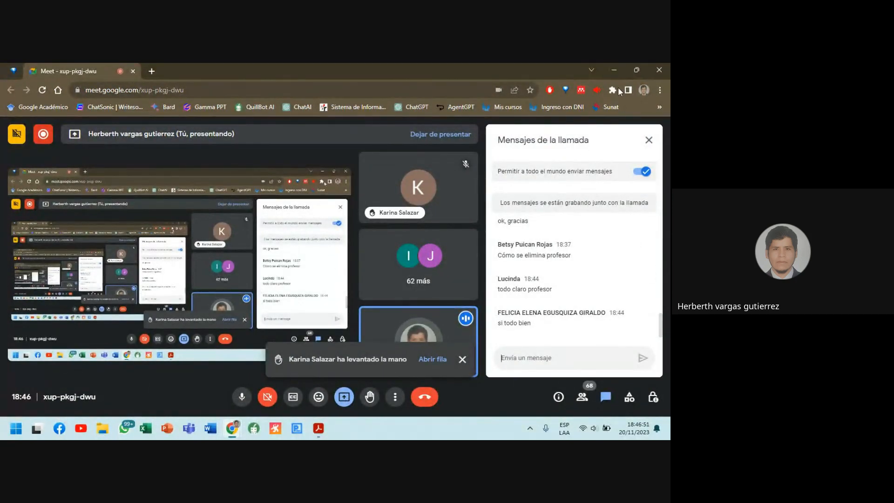
click(611, 69)
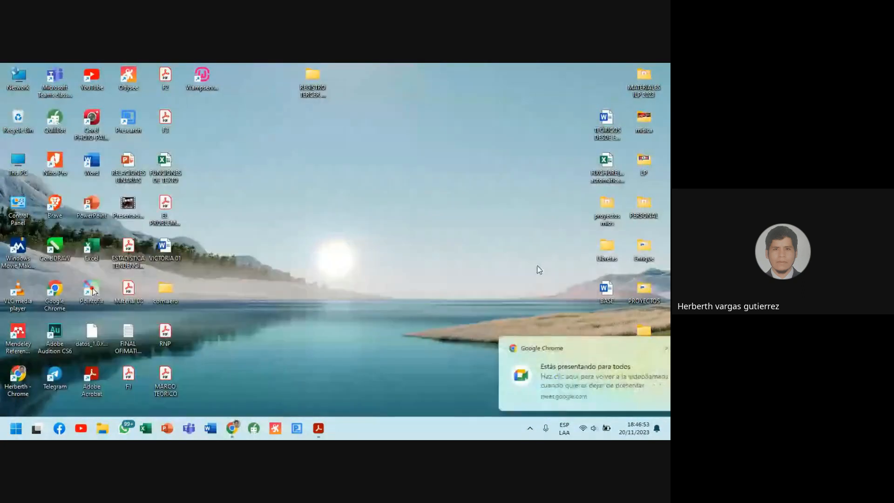
Switch to the TEMA 7 PDF in Acrobat, close the TEMA 6 document, and go to the MICROSOFT POWERPOINT page.
mouse_move(321, 430)
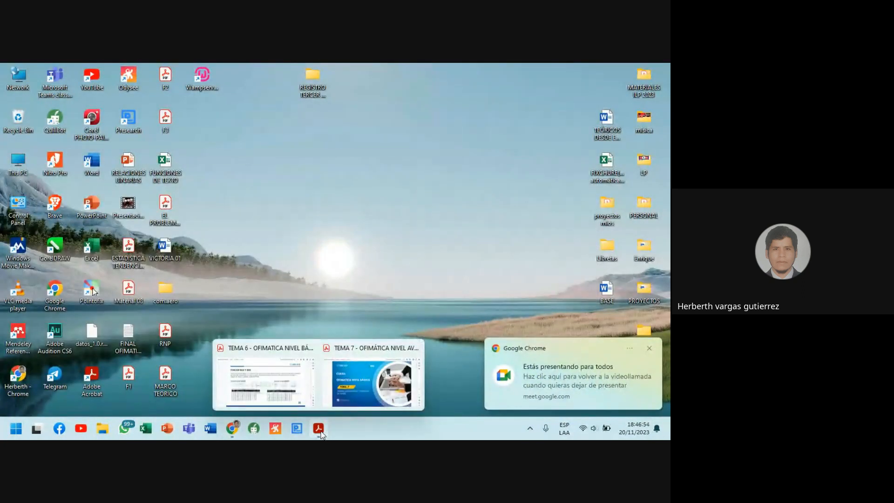
click(343, 390)
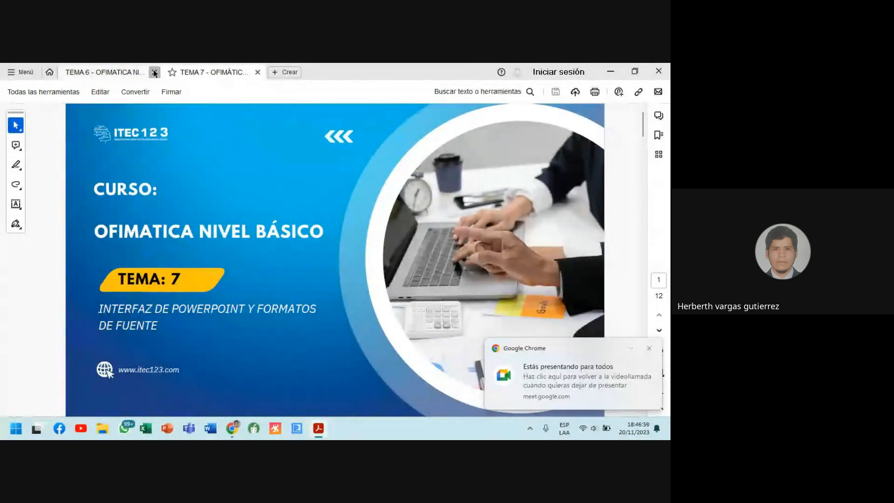
click(155, 73)
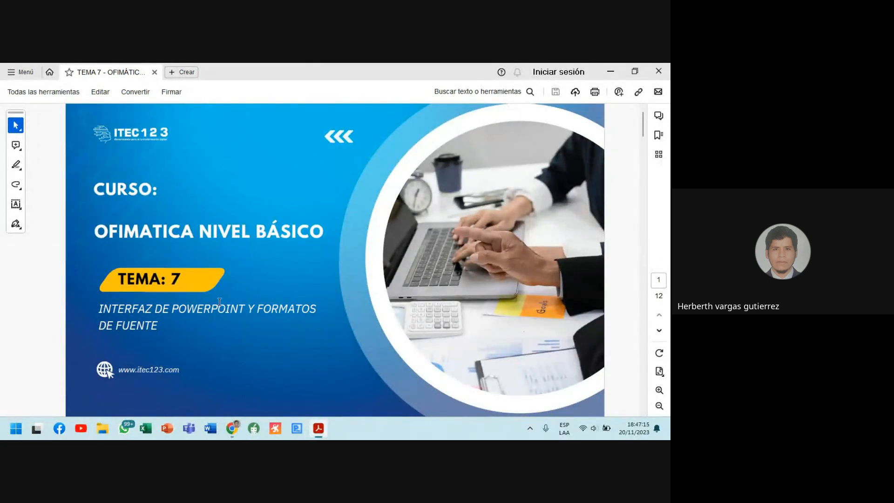
scroll(219, 302, down, 1)
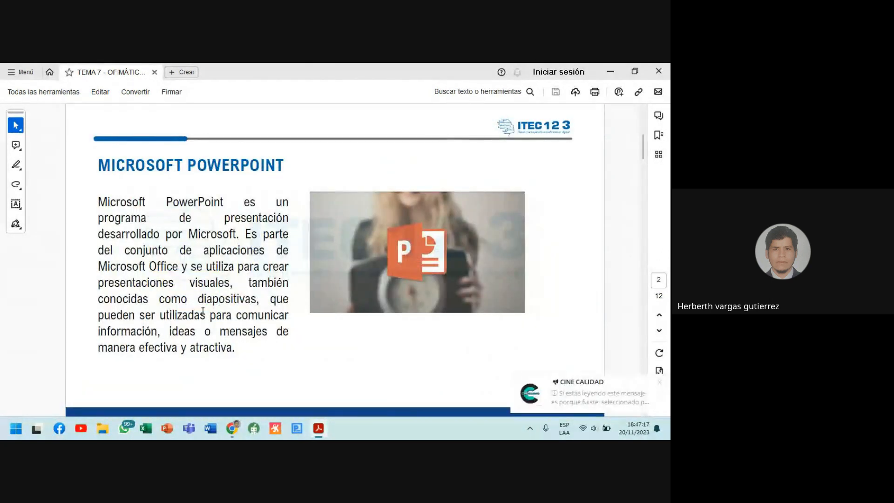
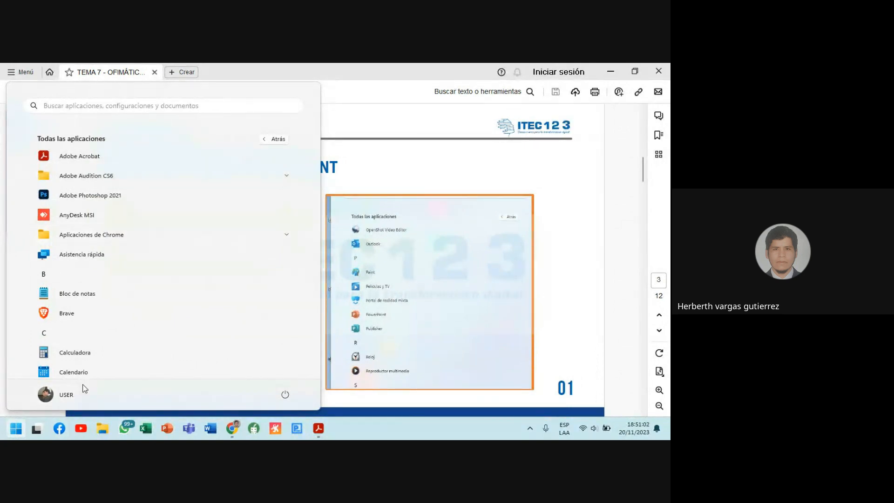
Open PowerPoint from the Windows list of all applications and create a blank presentation.
scroll(54, 286, down, 5)
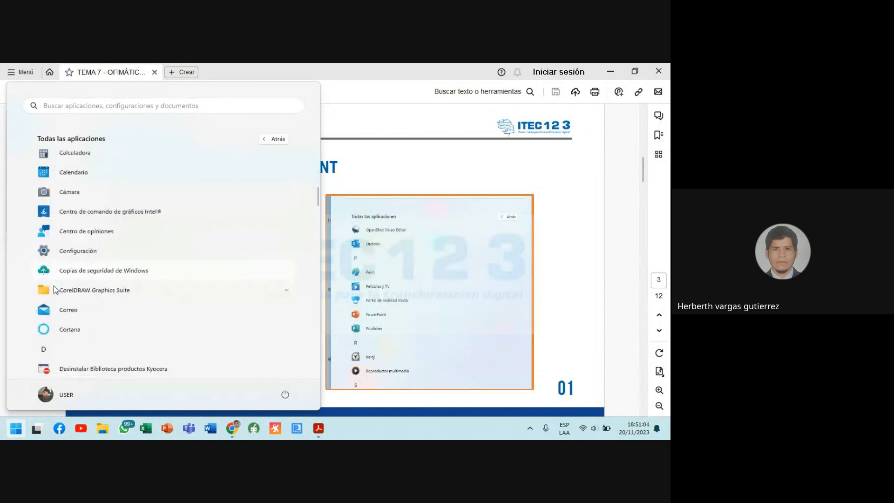
scroll(54, 285, down, 2)
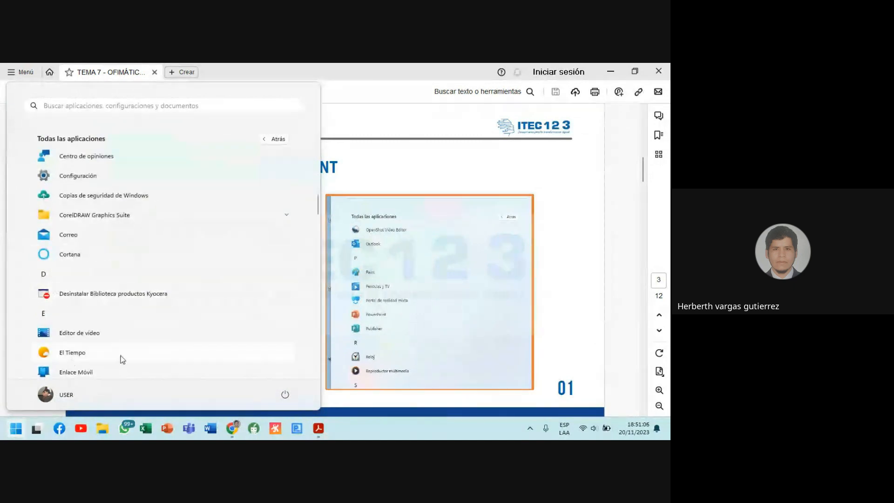
scroll(124, 366, down, 6)
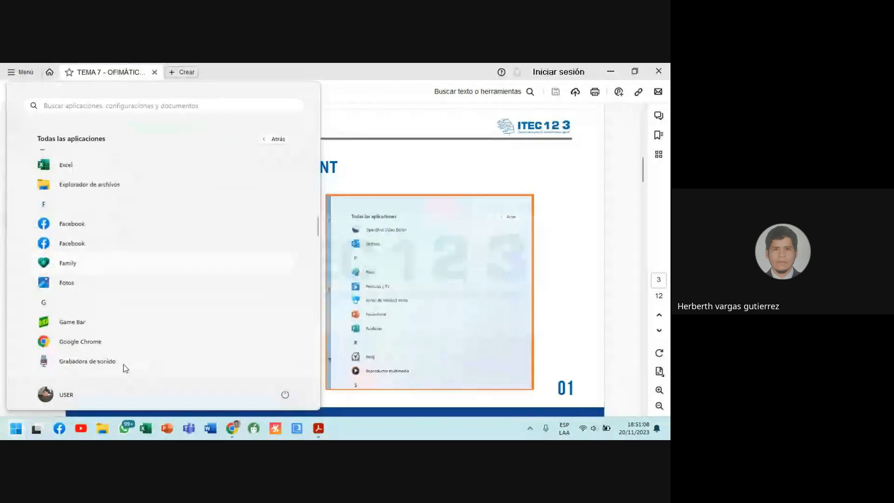
scroll(124, 364, down, 10)
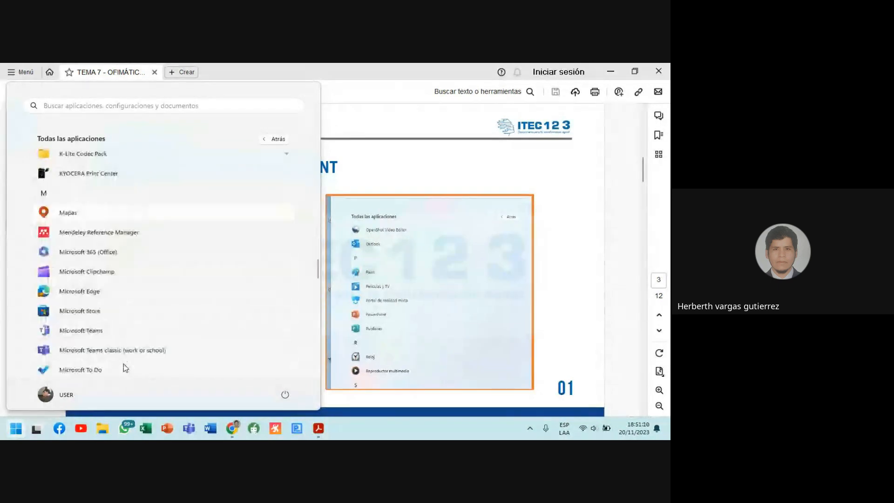
scroll(124, 364, down, 10)
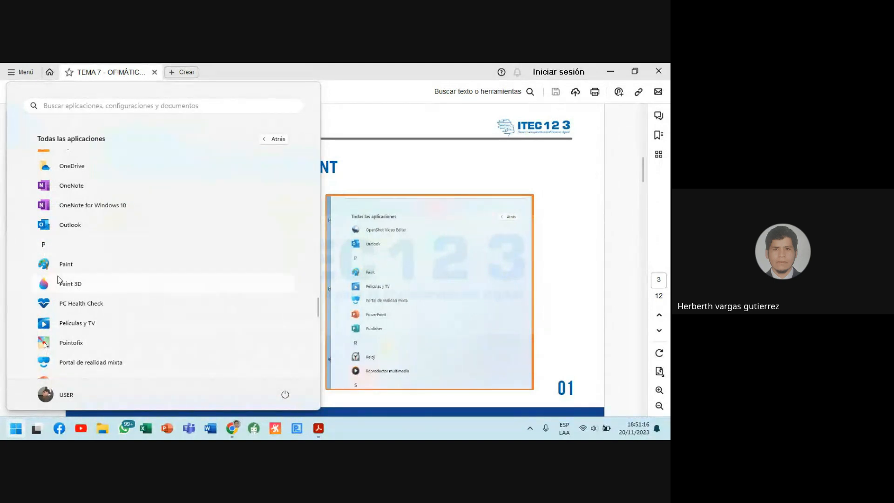
scroll(59, 279, down, 1)
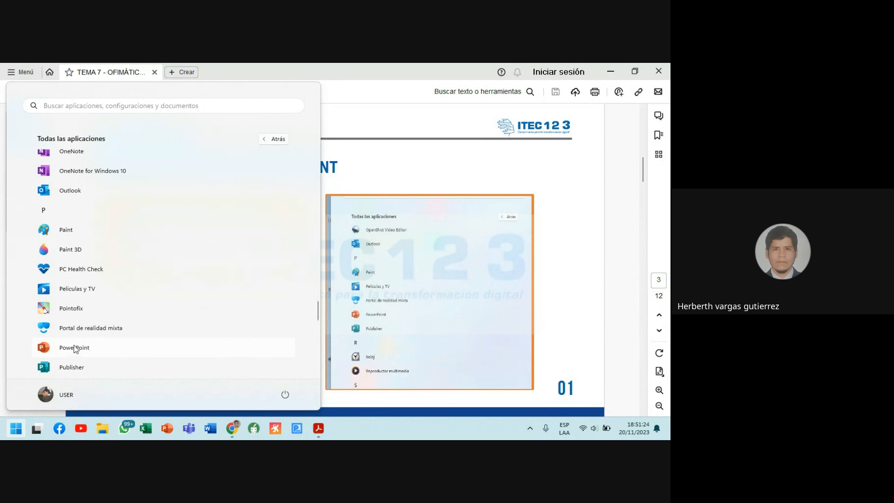
click(113, 351)
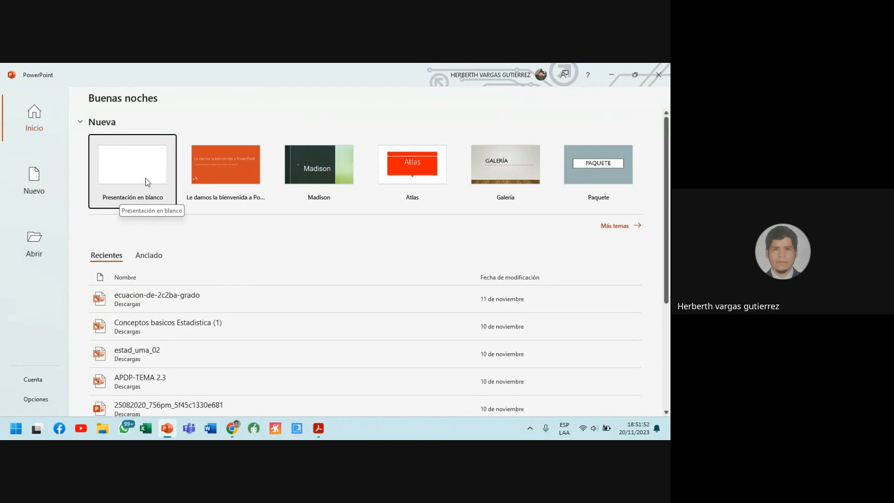
click(122, 175)
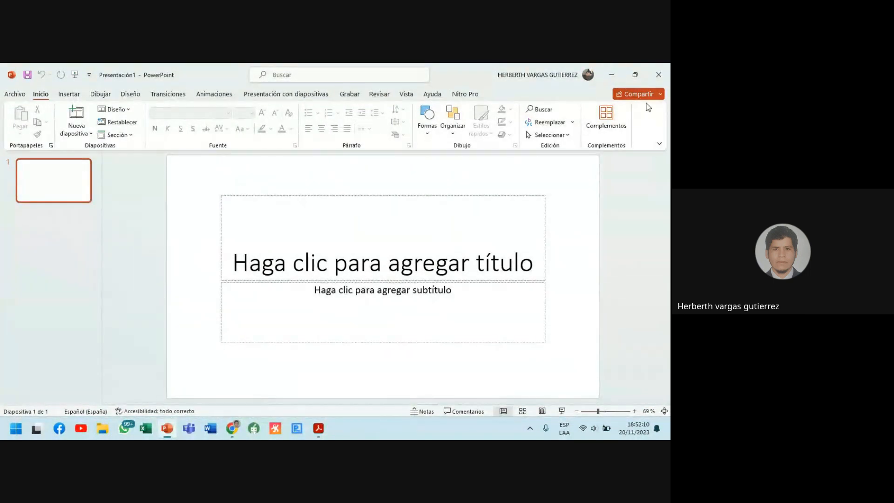
Close the blank presentation and go to the PASO 2 and PASO 3 page of the TEMA 7 PDF.
click(658, 74)
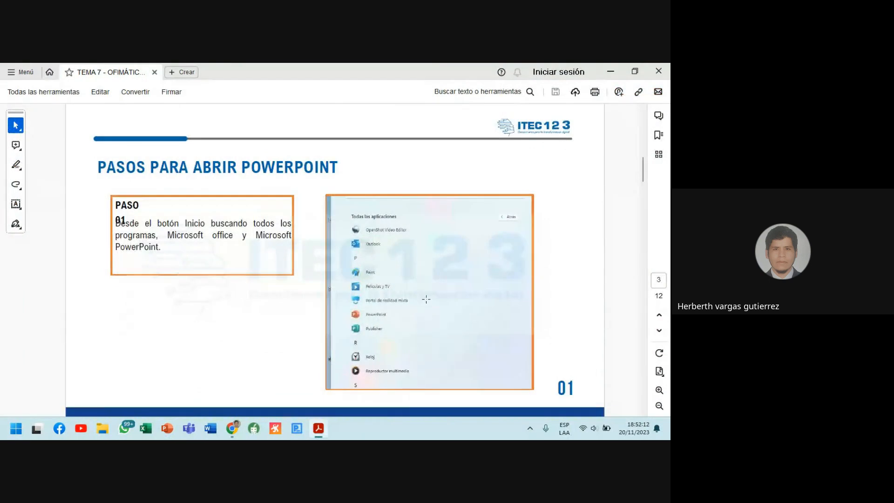
scroll(373, 308, down, 3)
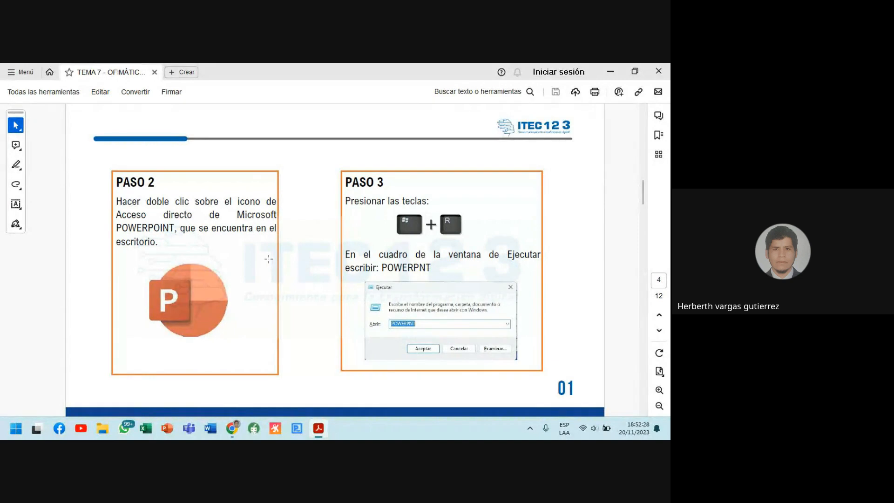
Show the desktop, outline the PowerPoint shortcut with a red rectangle in Pointofix, and end the annotation.
key(super+d)
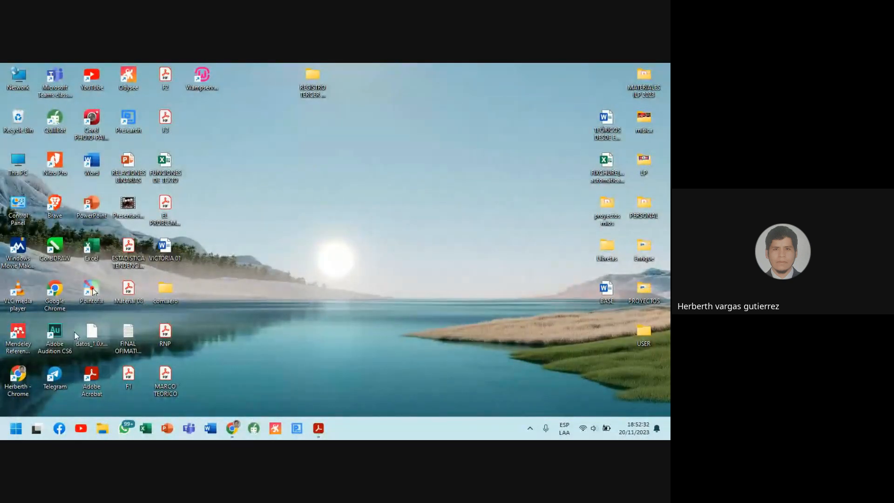
double_click(87, 290)
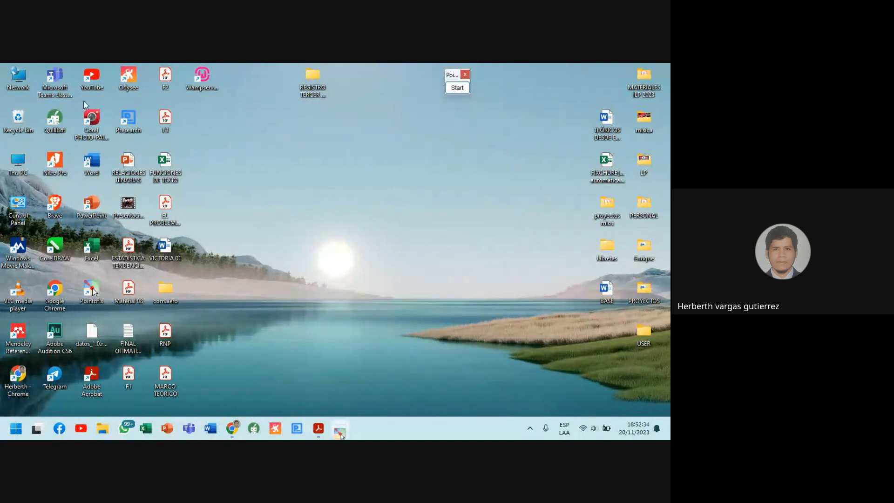
click(456, 87)
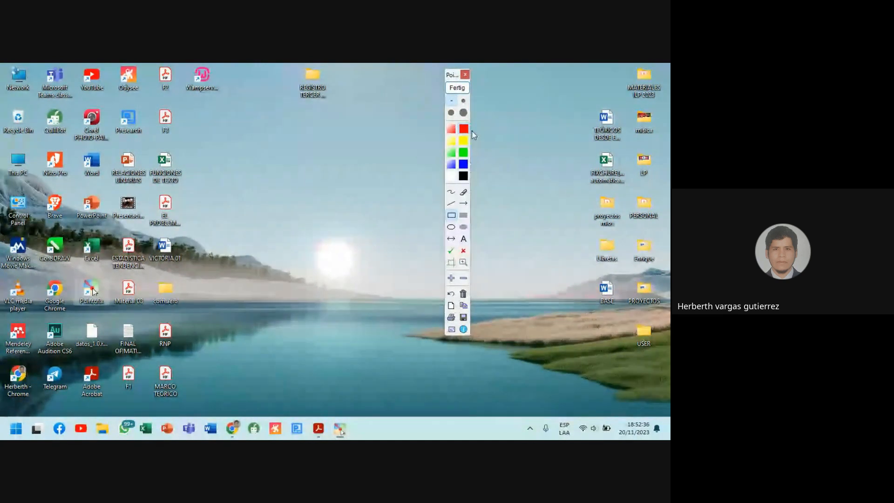
click(464, 101)
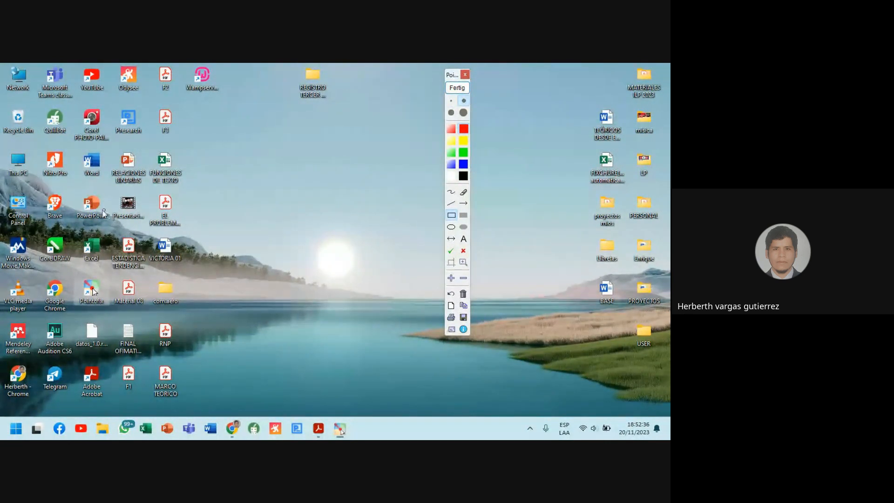
drag(69, 189, 113, 224)
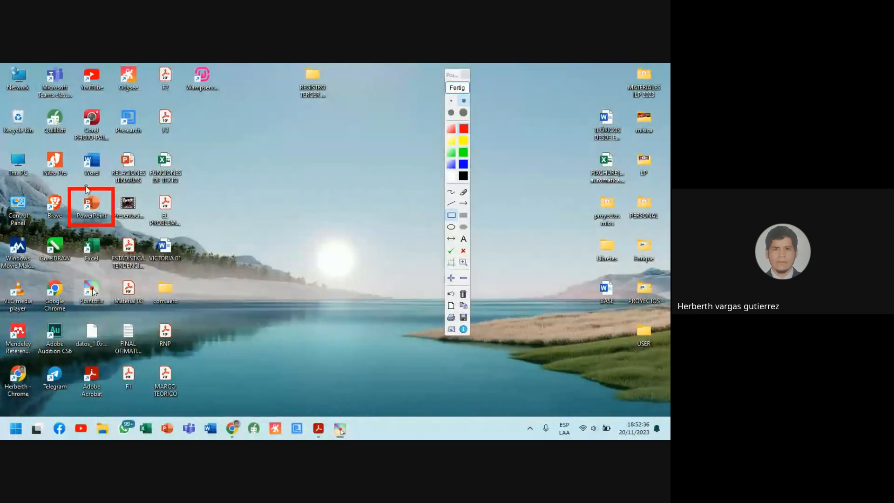
click(458, 88)
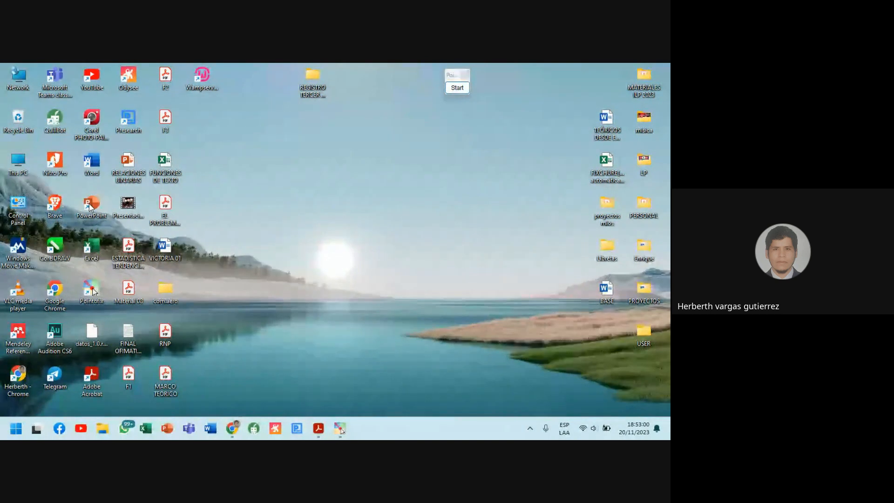
Open PowerPoint from its desktop shortcut, and close its start screen.
right_click(89, 204)
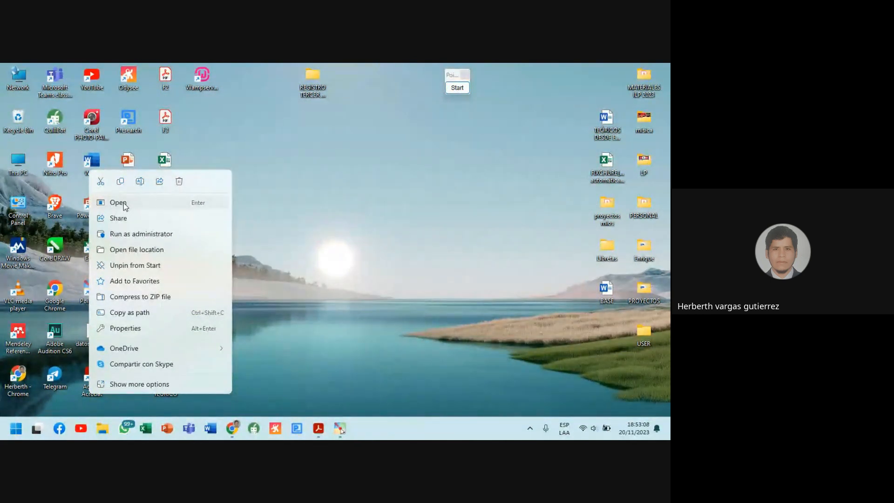
click(125, 204)
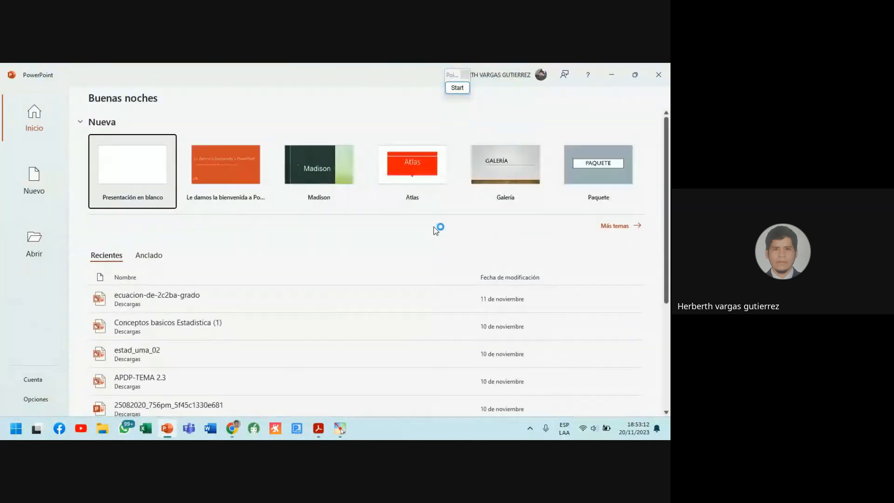
click(662, 75)
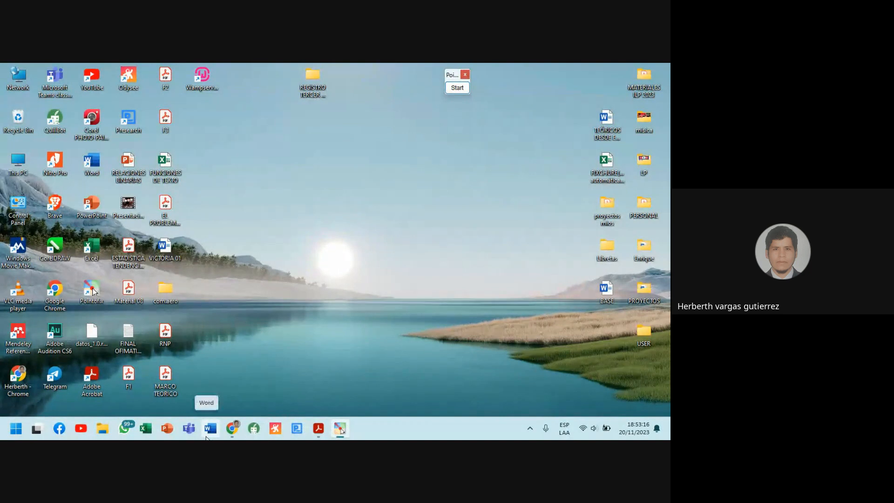
Check PASO 3 in the TEMA 7 PDF, and open PowerPoint to a blank presentation with the Windows Run command POWERPNT.
click(318, 428)
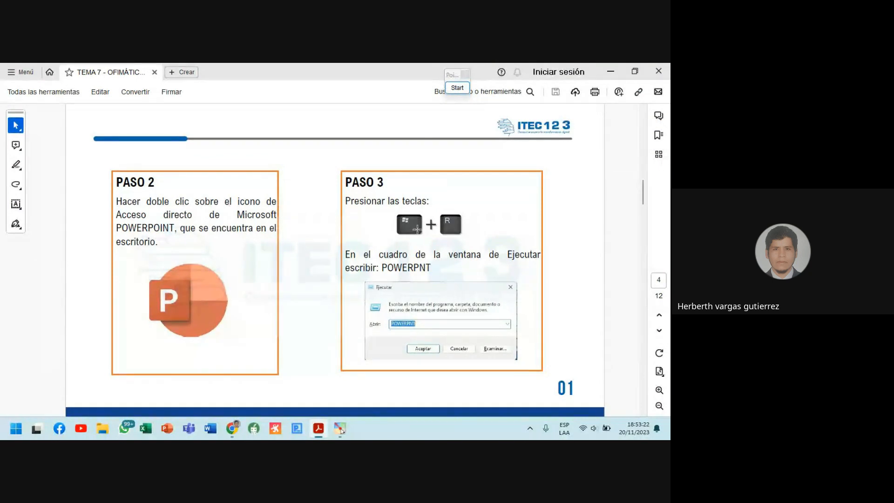
click(610, 72)
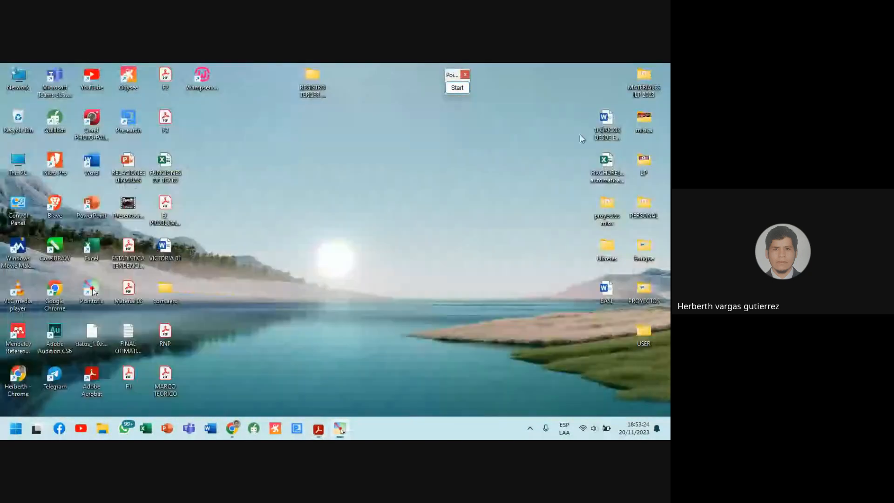
key(super+r)
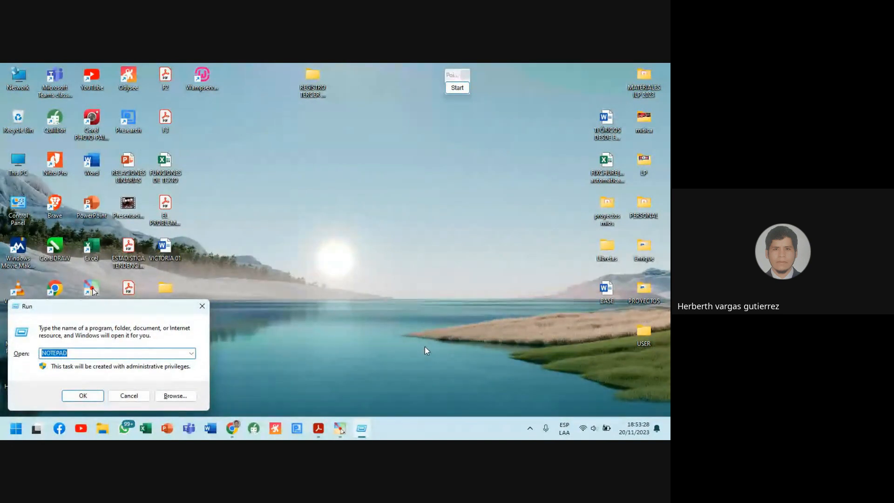
key(BackSpace)
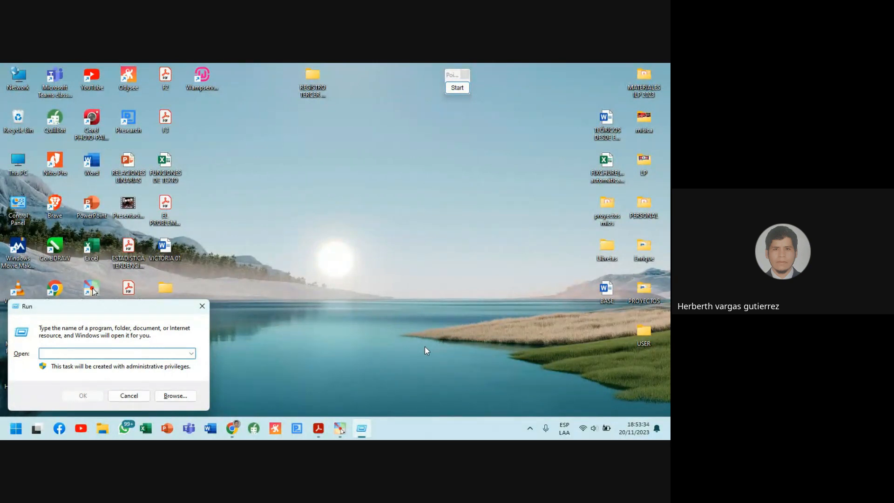
text(PO)
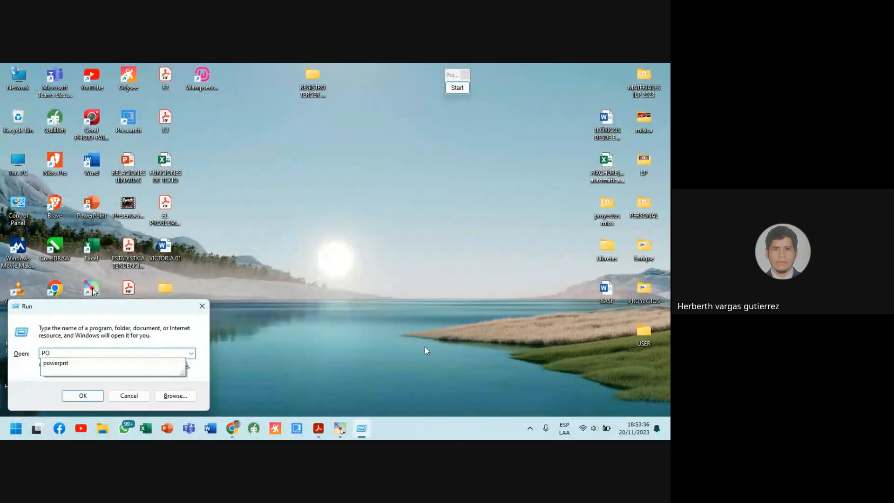
text(WER)
text(PNT)
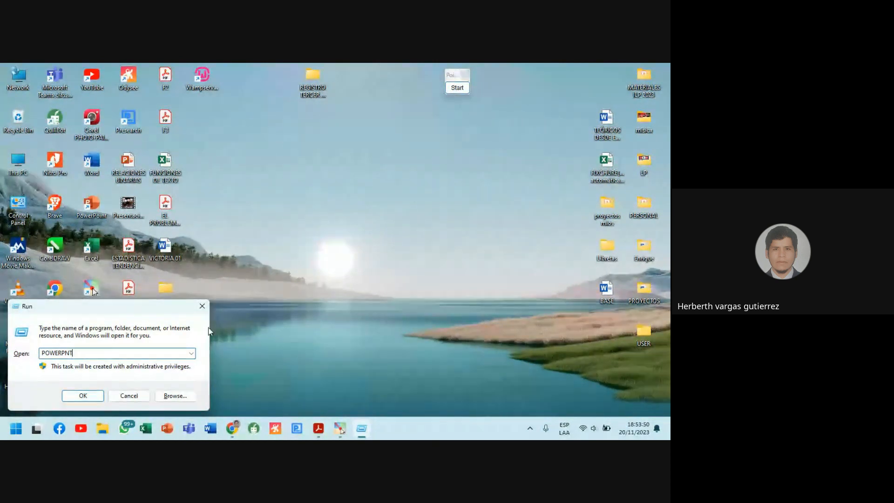
click(83, 395)
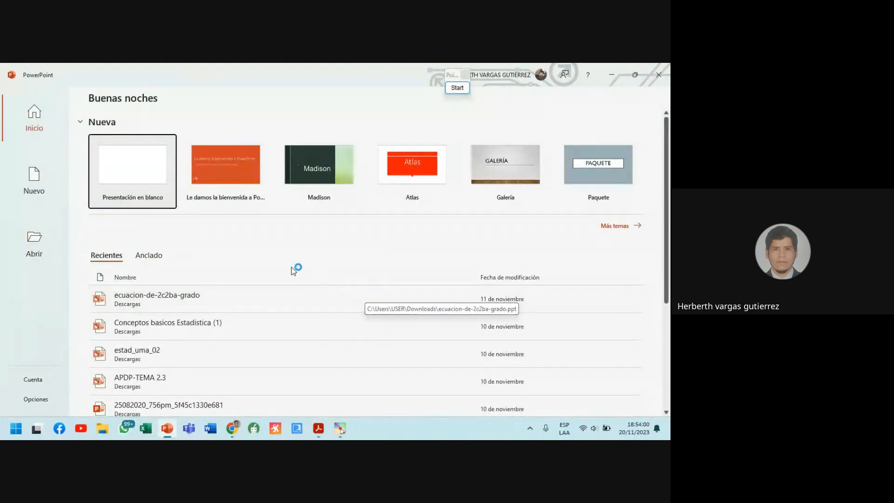
click(143, 175)
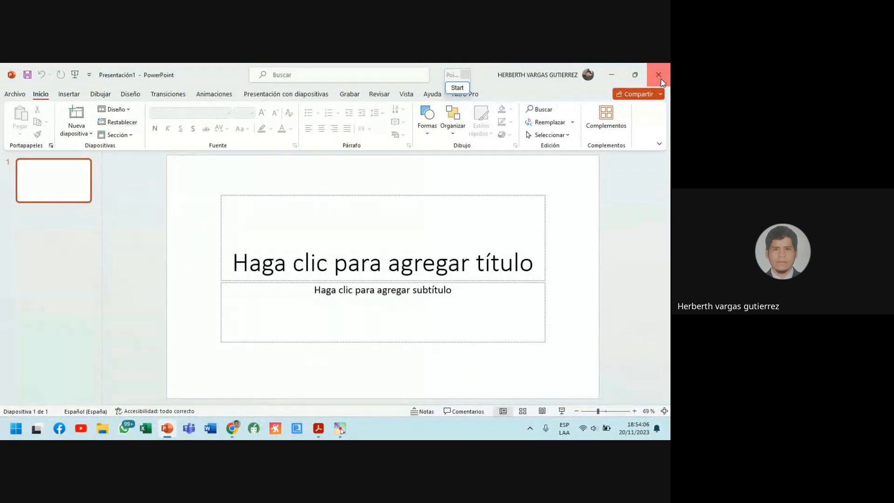
Close the blank presentation, and outline the pinned PowerPoint taskbar icon with a rectangle in Pointofix, ending the annotation.
click(661, 79)
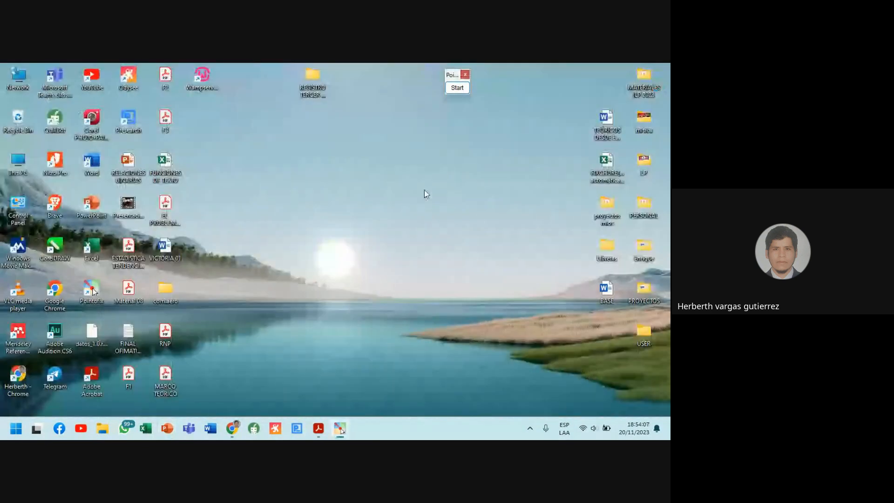
click(458, 88)
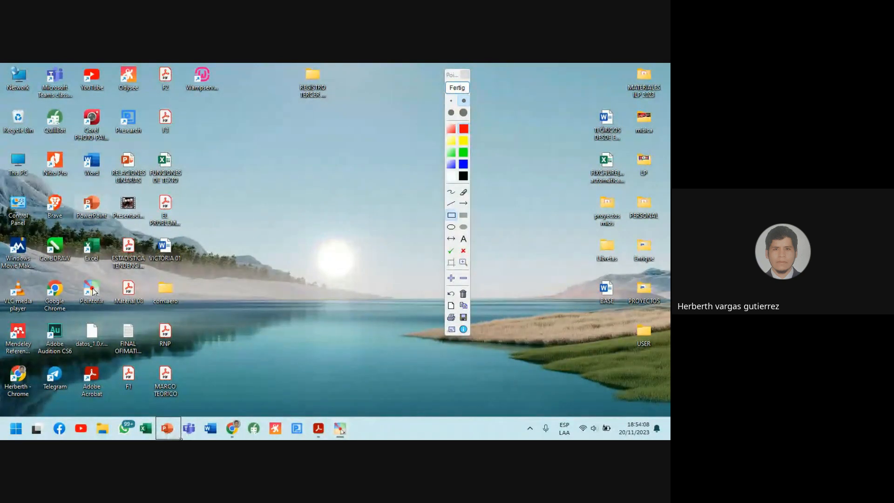
drag(155, 439, 183, 417)
click(456, 88)
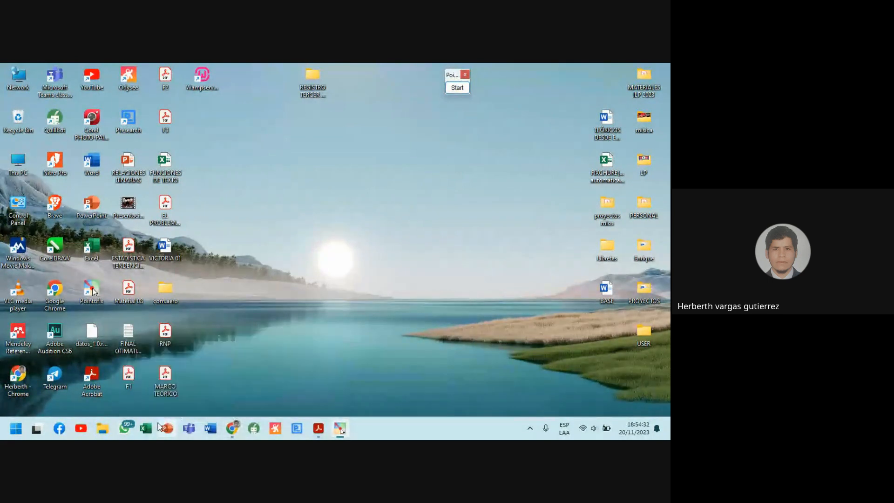
Go to the "¿PARA QUÉ SIRVE POWERPOINT?" page of the TEMA 7 PDF.
click(323, 431)
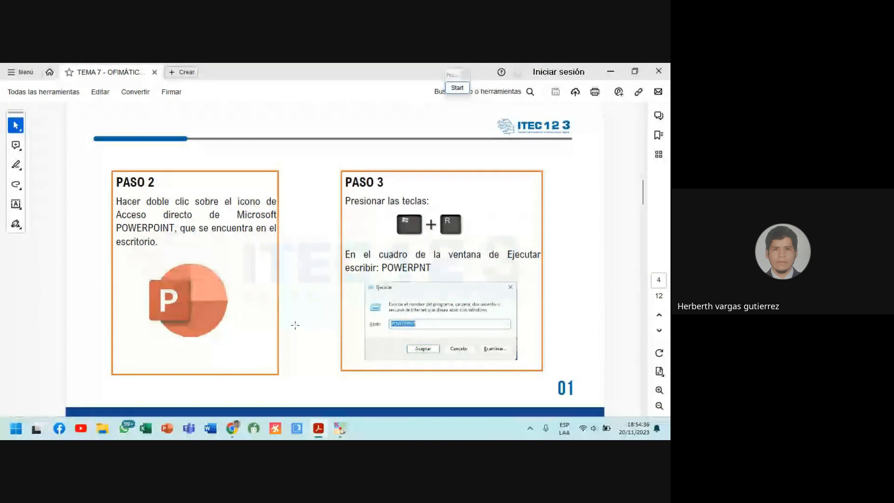
scroll(296, 326, down, 1)
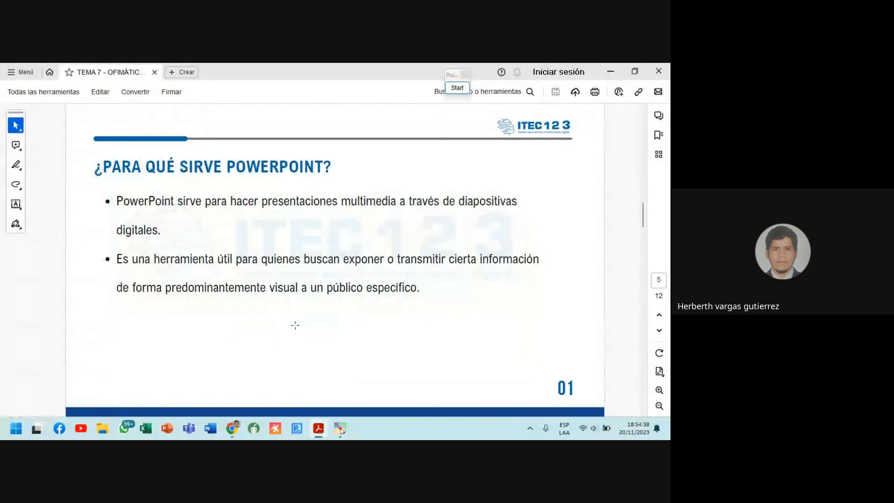
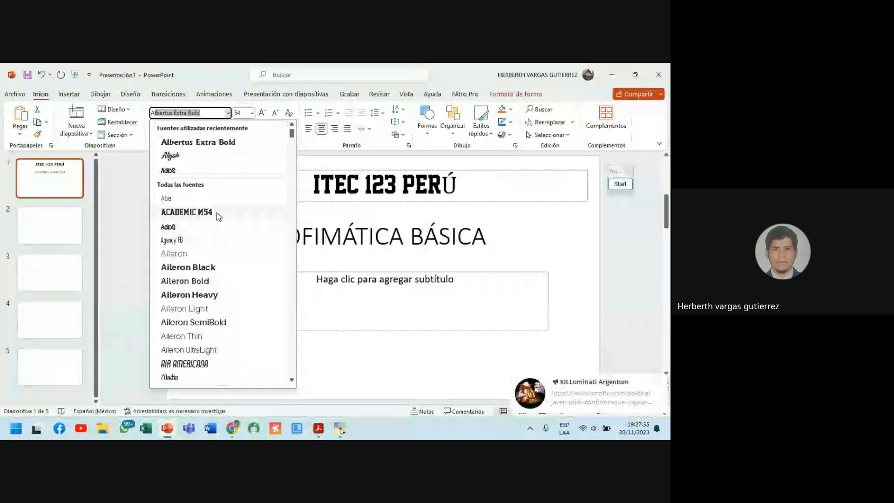
Set the font of the ITEC 123 PERÚ title on slide 1 to Arial Black.
text(Arial)
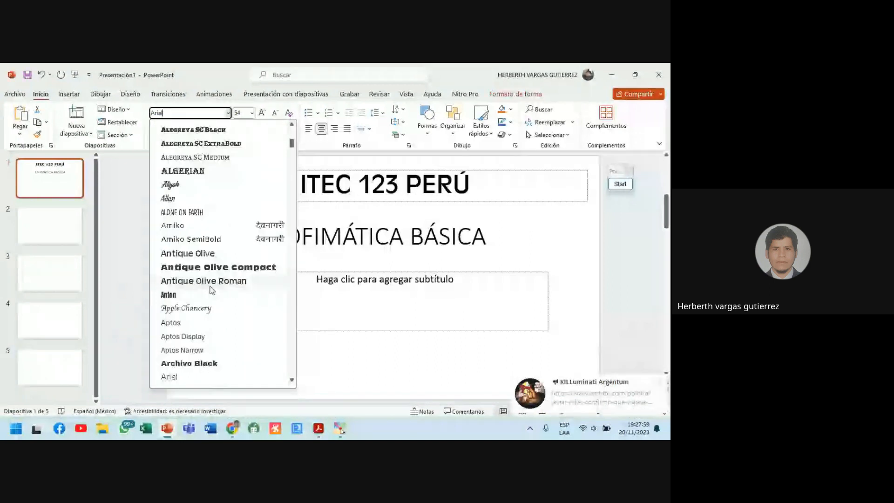
text(Black)
key(Return)
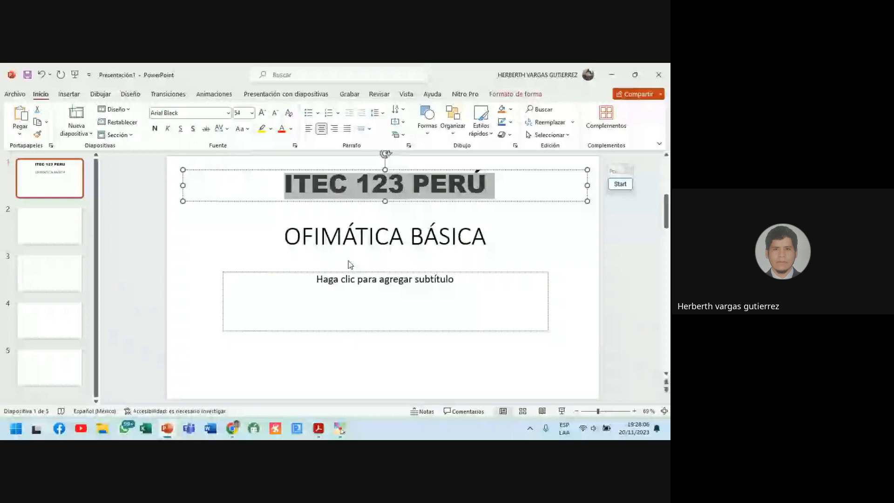
Colour the ITEC 123 PERÚ title blue, and give the OFIMÁTICA BÁSICA text box white text and a blue fill.
click(292, 129)
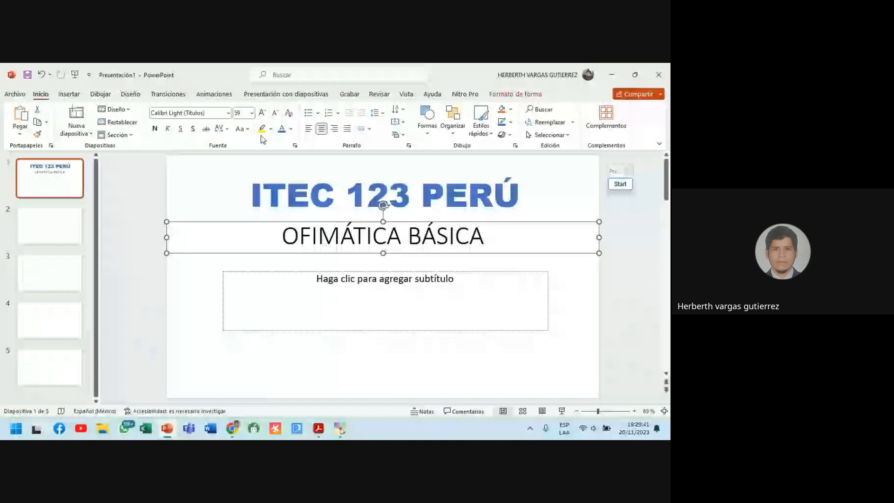
click(291, 131)
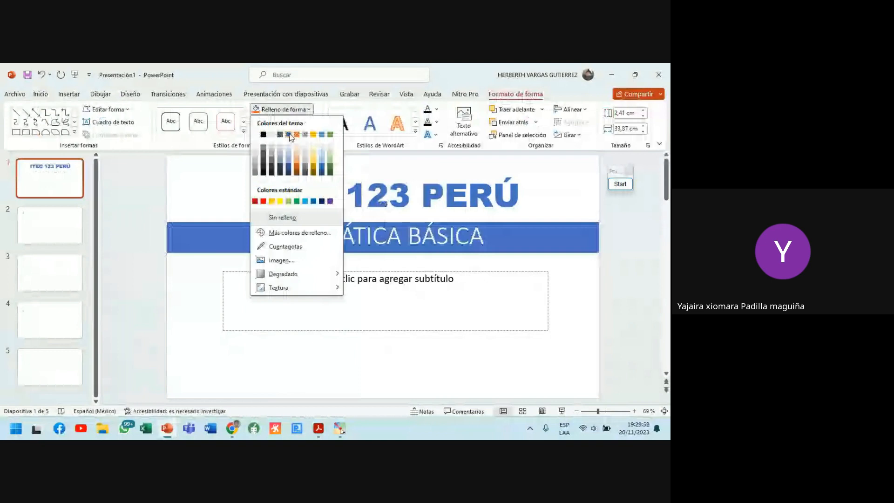
click(290, 135)
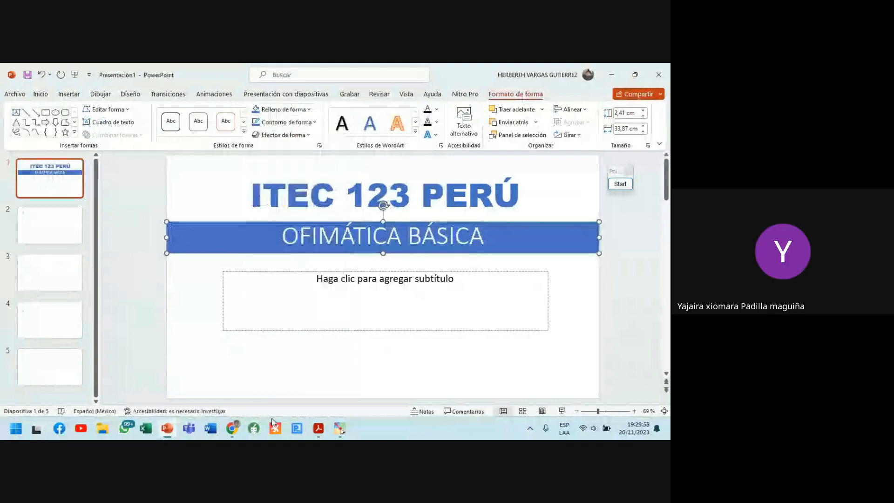
Switch to the Google Meet call, open the call messages, and share the screen with everyone again.
click(231, 429)
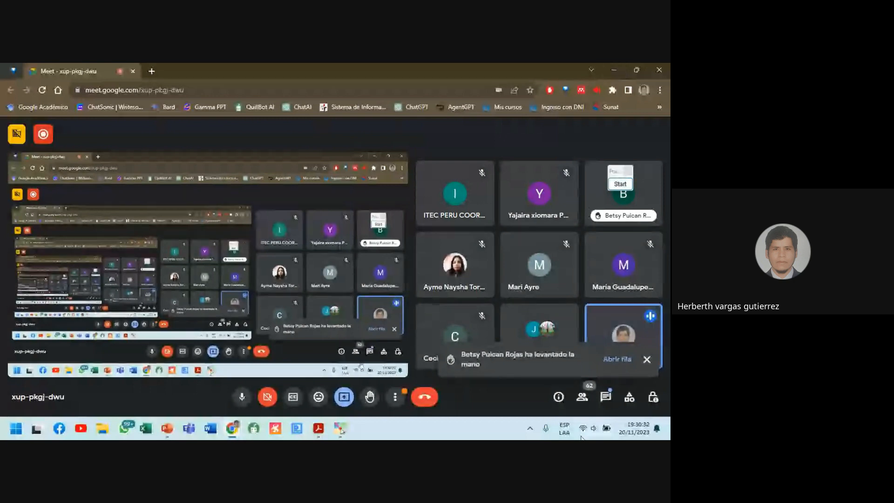
click(606, 399)
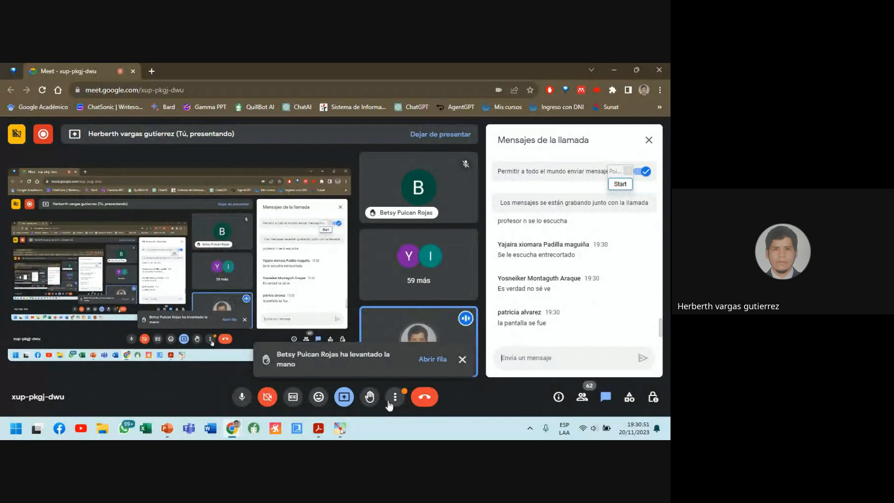
click(347, 399)
click(405, 365)
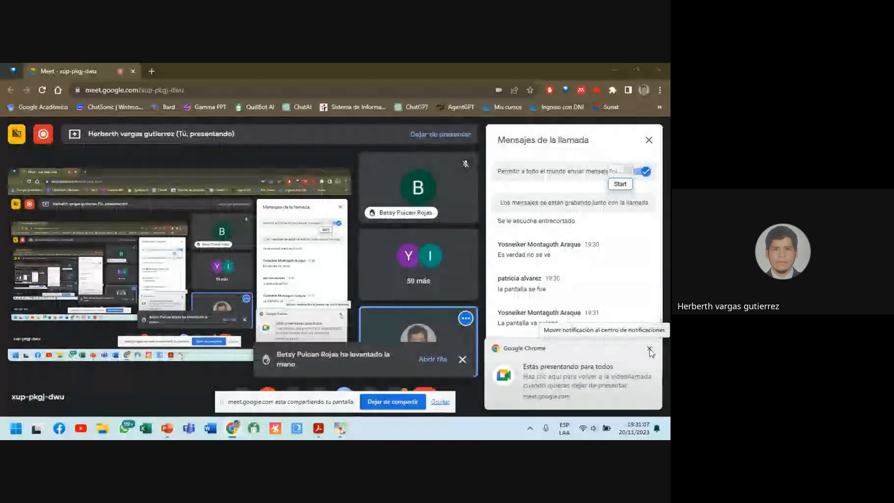
click(650, 350)
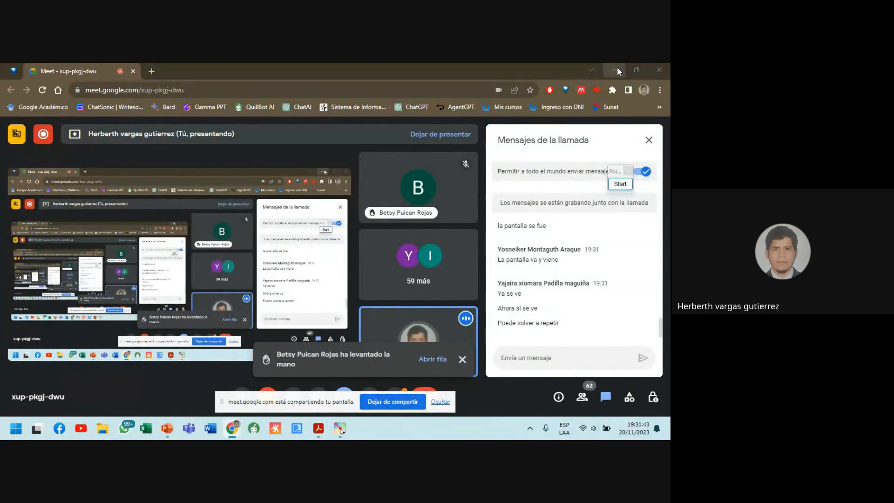
Return to PowerPoint and undo the latest OFIMÁTICA BÁSICA text box changes and the ITEC 123 PERÚ title's blue colour.
click(617, 70)
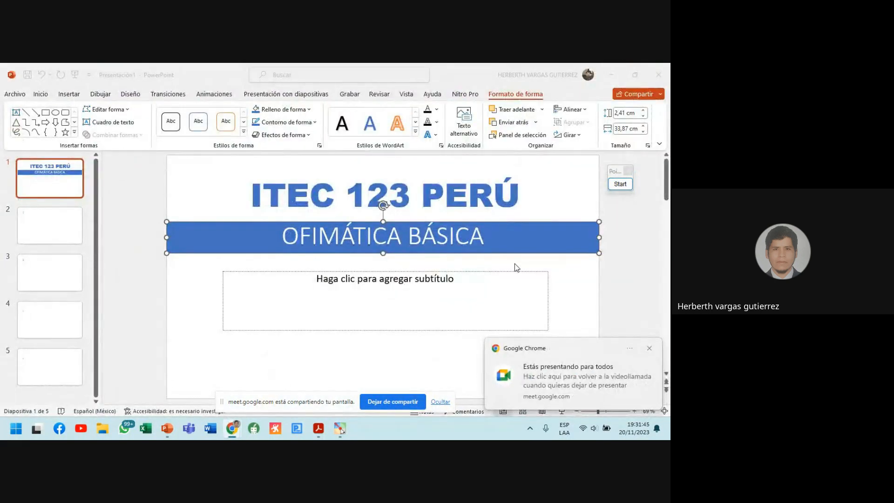
key(ctrl+z)
key(ctrl+z)
key(ctrl+z)
key(ctrl+z)
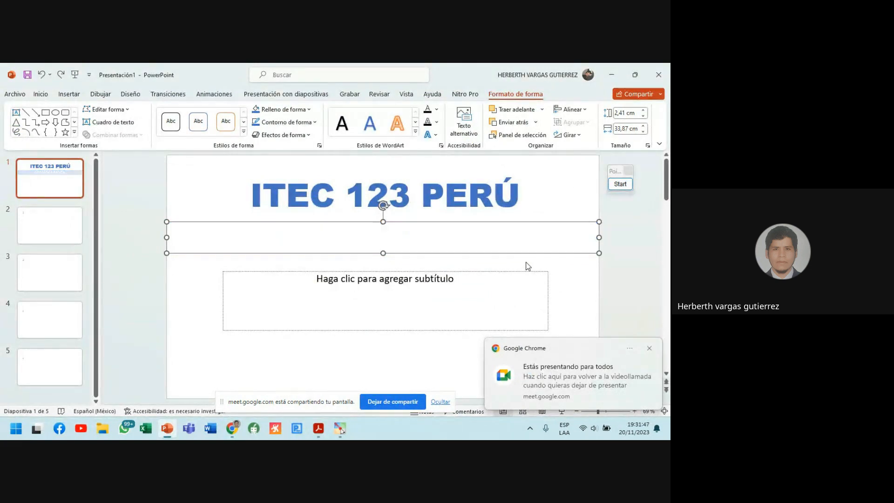
key(ctrl+z)
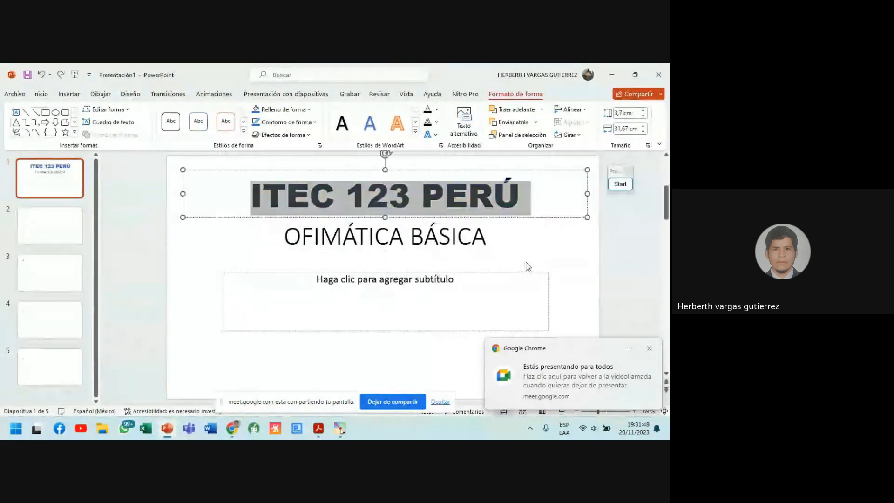
click(567, 267)
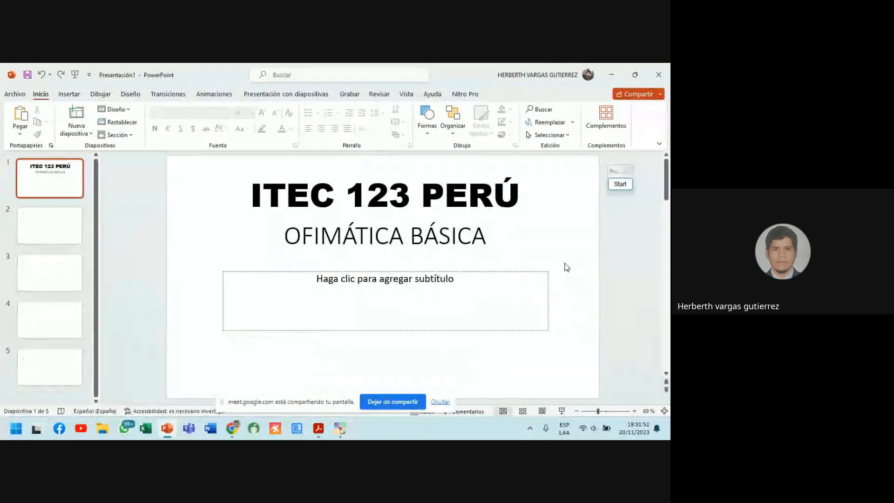